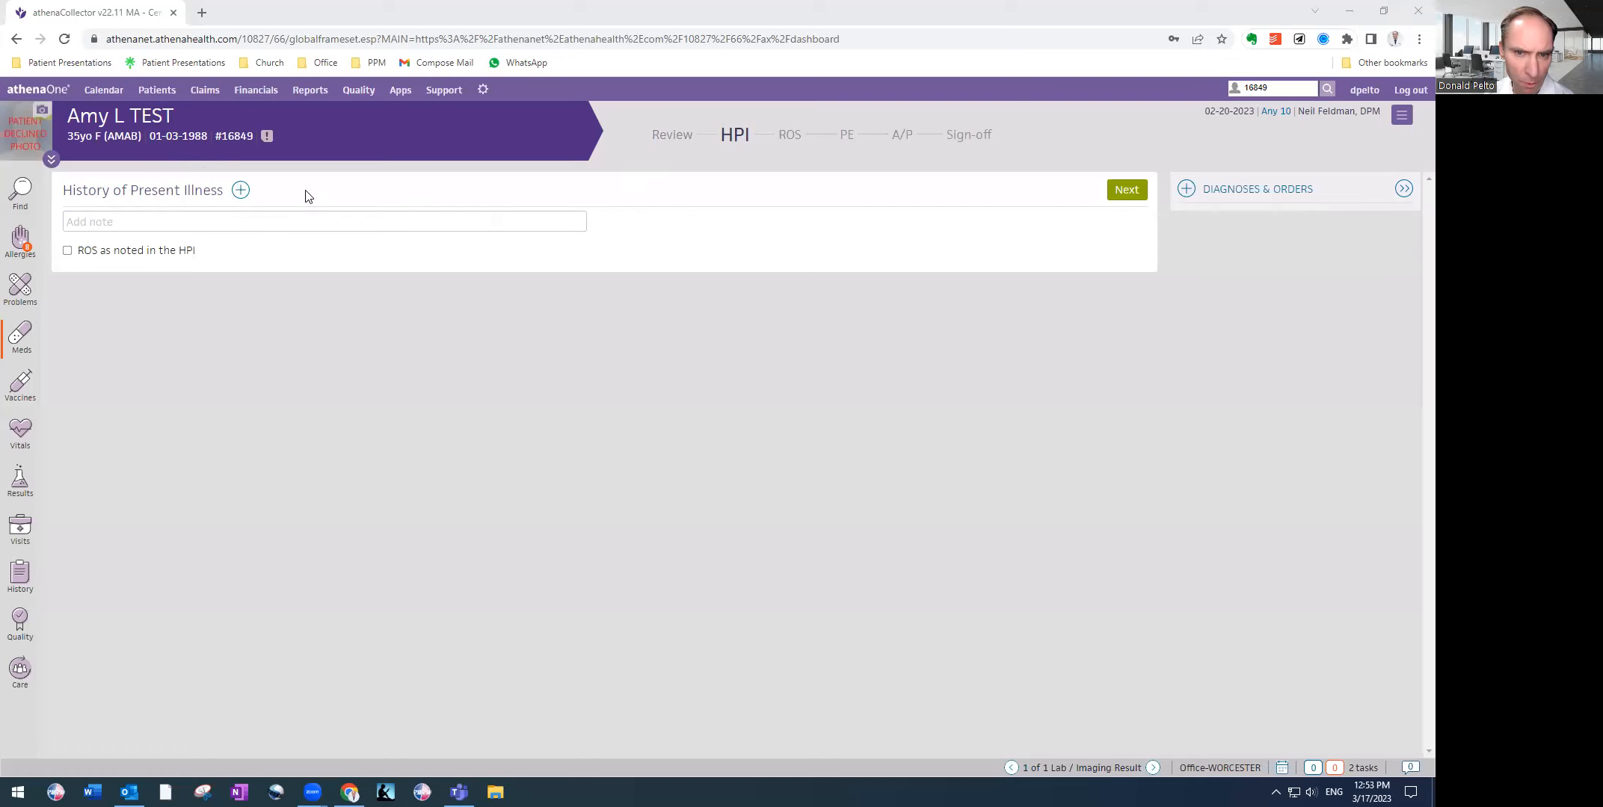
Fill the History of Present Illness from the previous bilateral Foot Pain visit and continue to the Review of Systems
{"action": "left_click", "coordinate": [240, 191]}
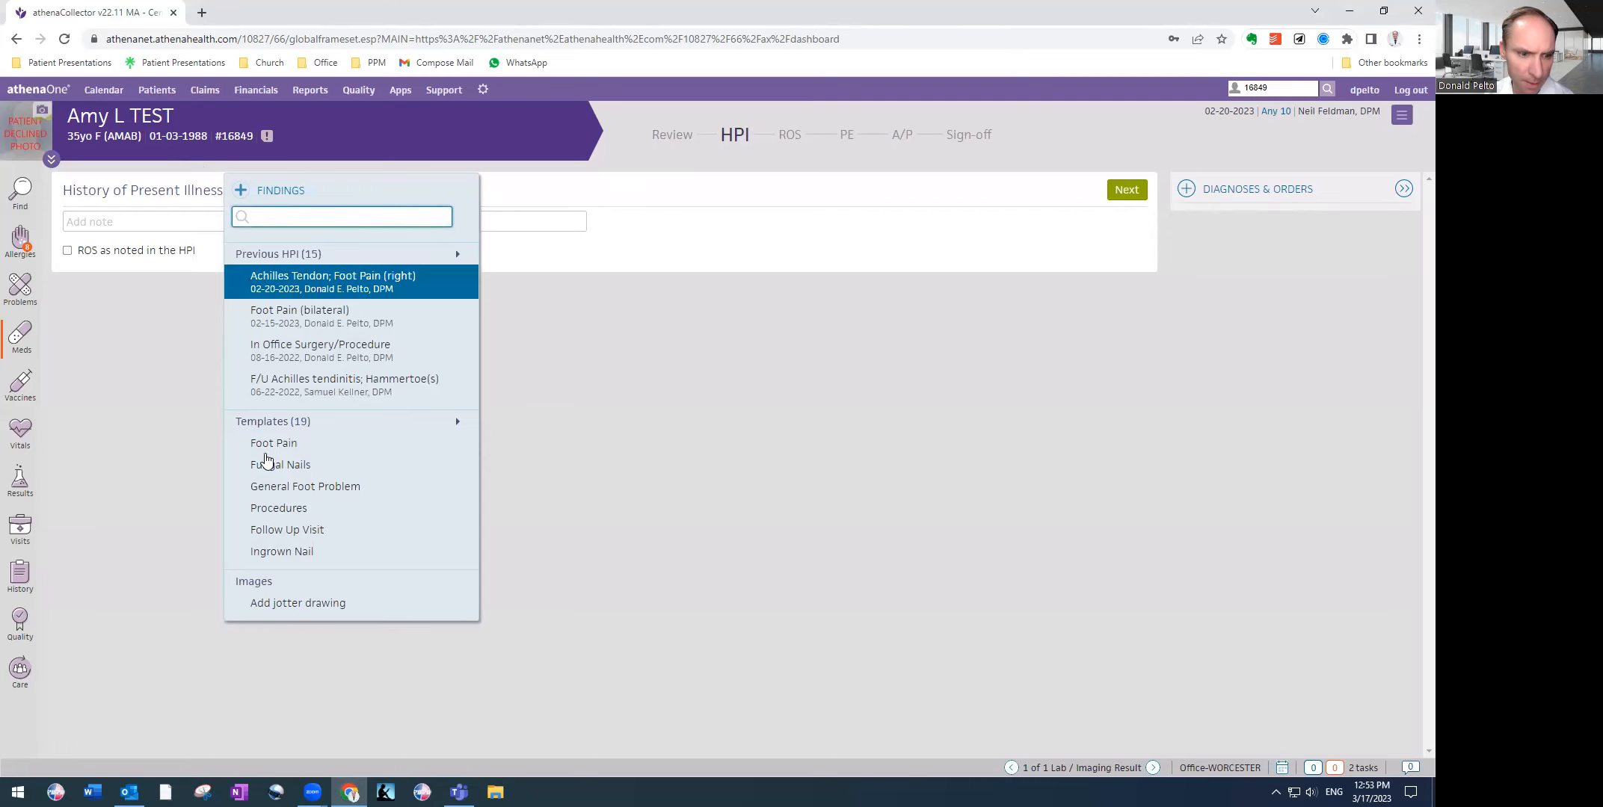
{"action": "left_click", "coordinate": [275, 422]}
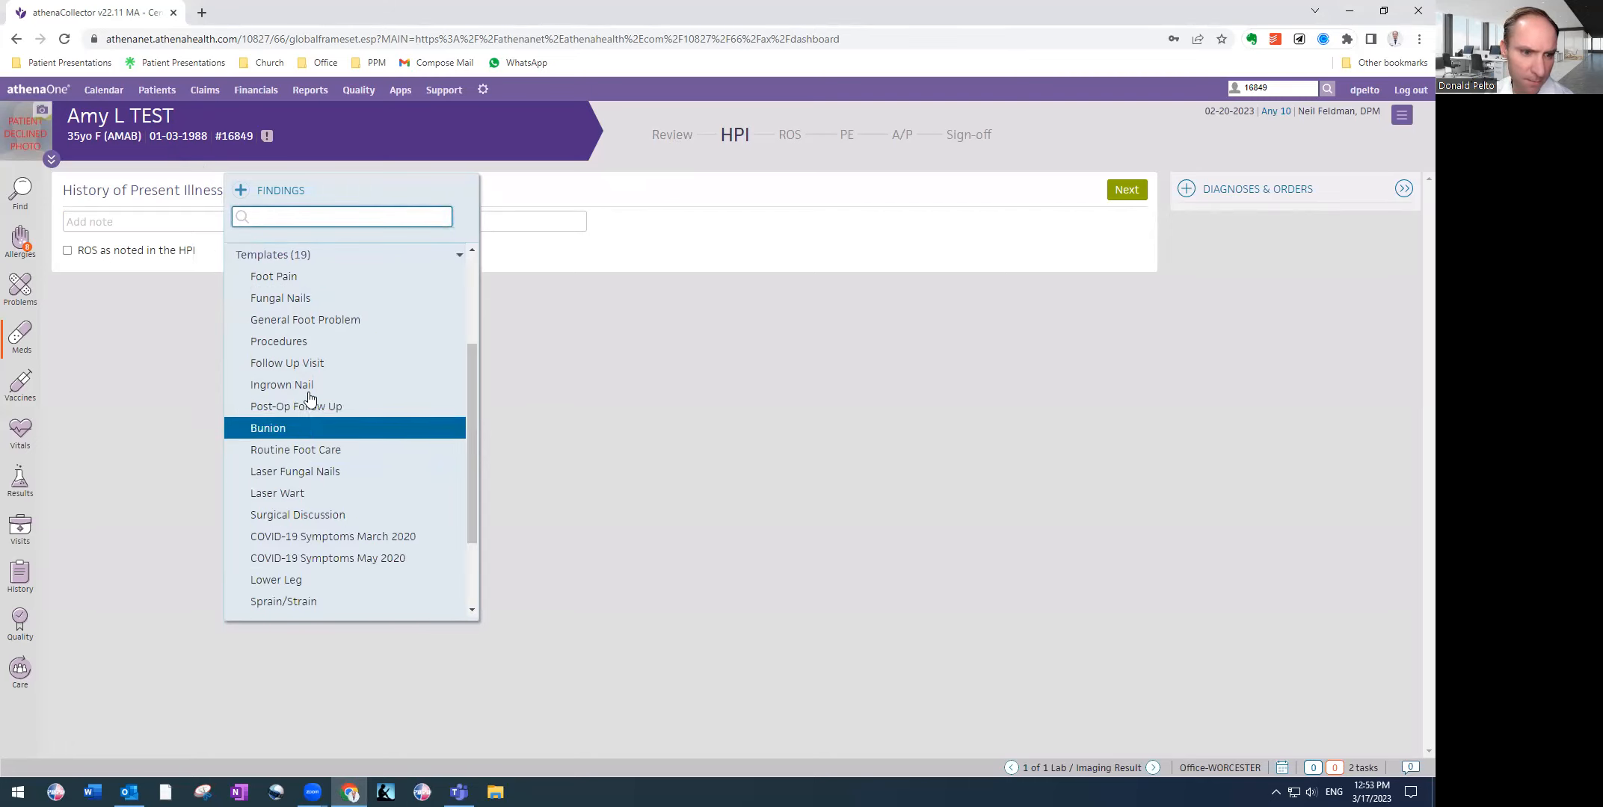
{"action": "left_click", "coordinate": [300, 254]}
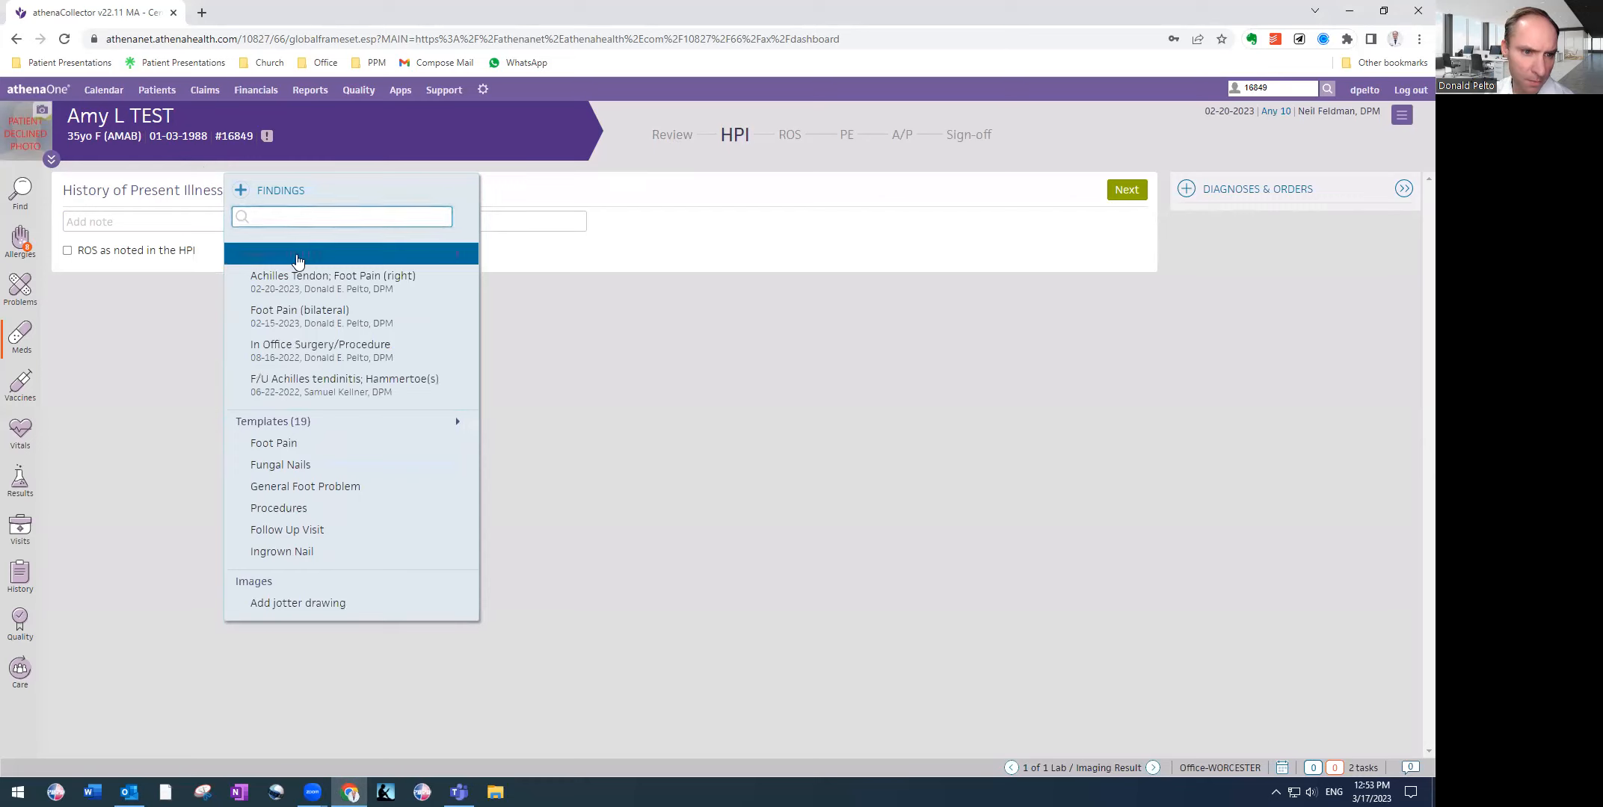
{"action": "left_click", "coordinate": [315, 288]}
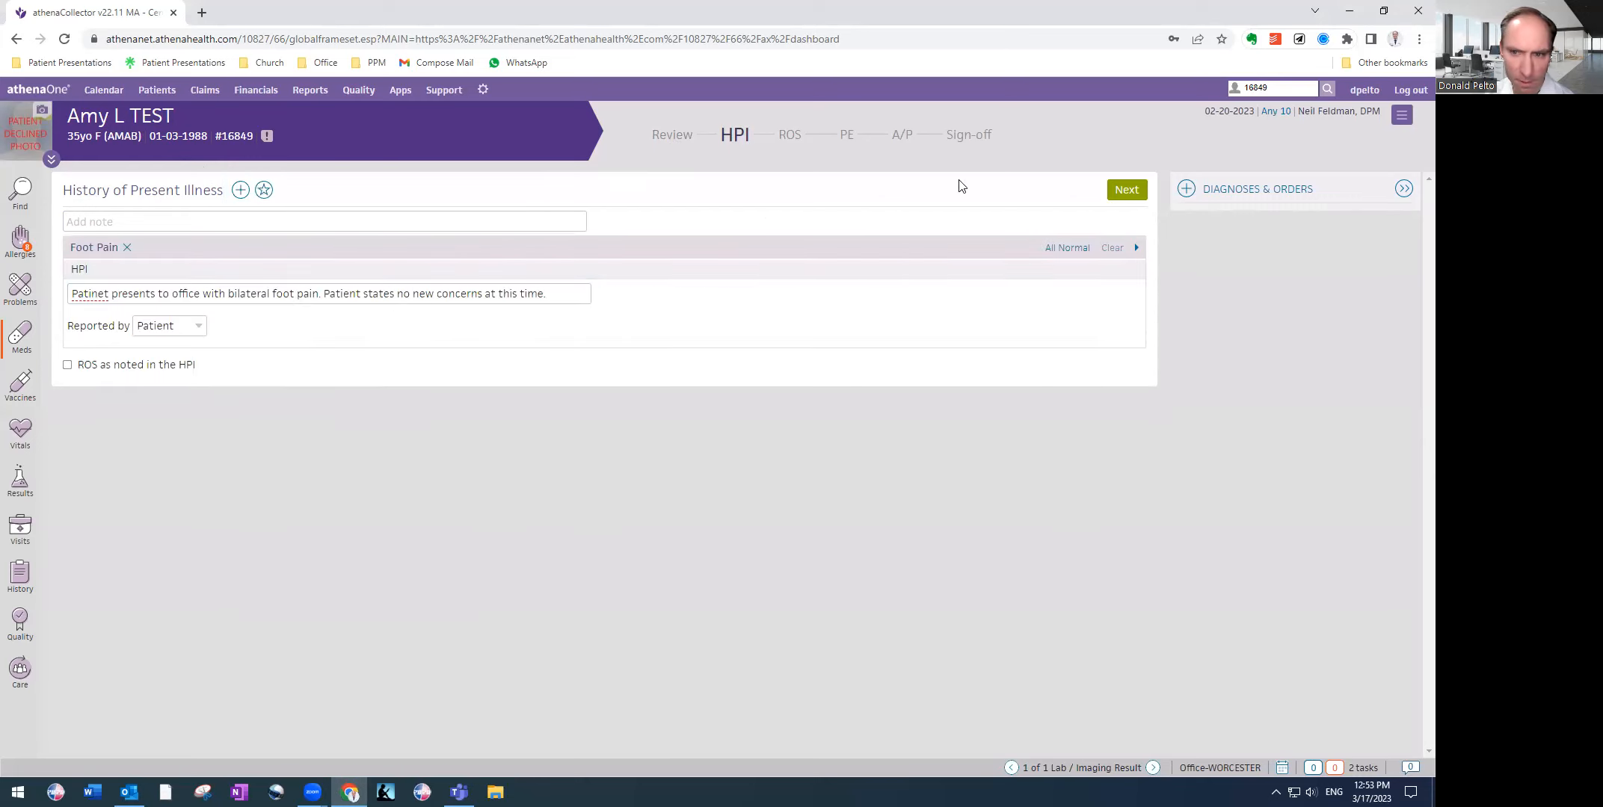
{"action": "left_click", "coordinate": [1125, 191]}
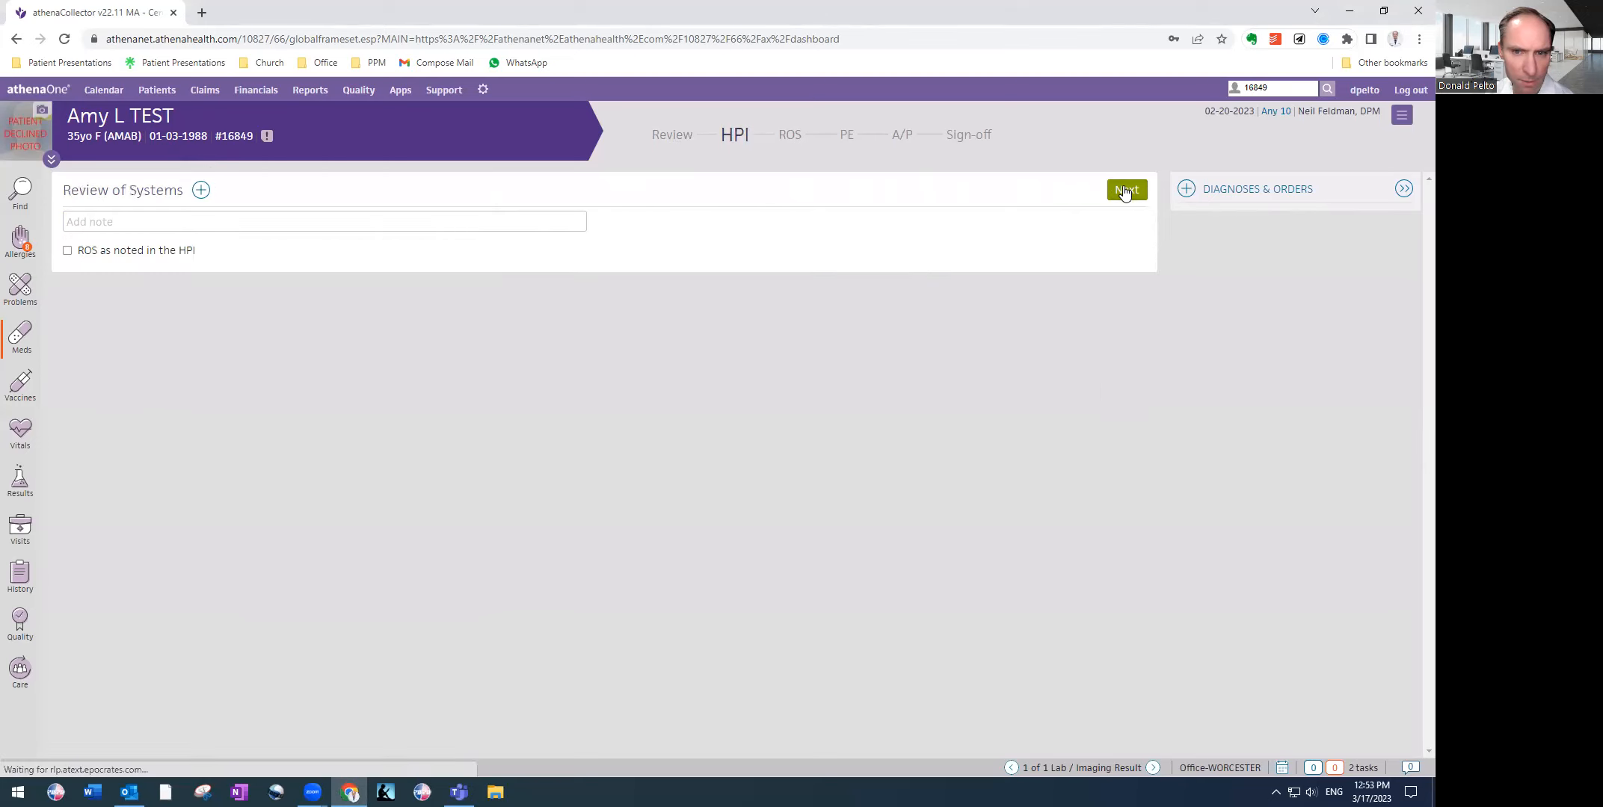
Add the saved Normal Brief ROS findings to the Review of Systems and continue to the Physical Exam
{"action": "left_click", "coordinate": [202, 192]}
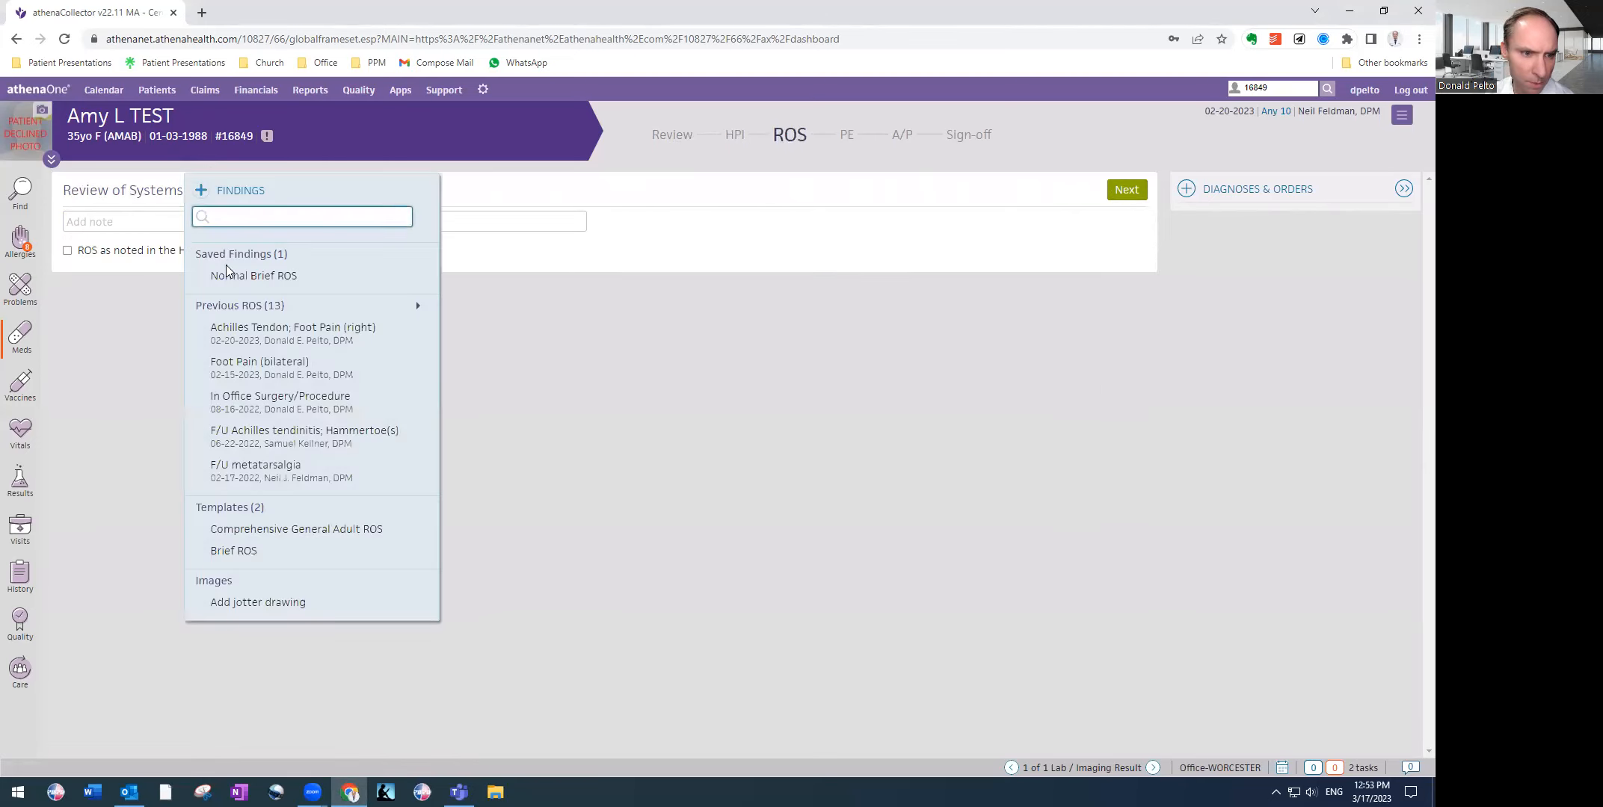
{"action": "left_click", "coordinate": [261, 275]}
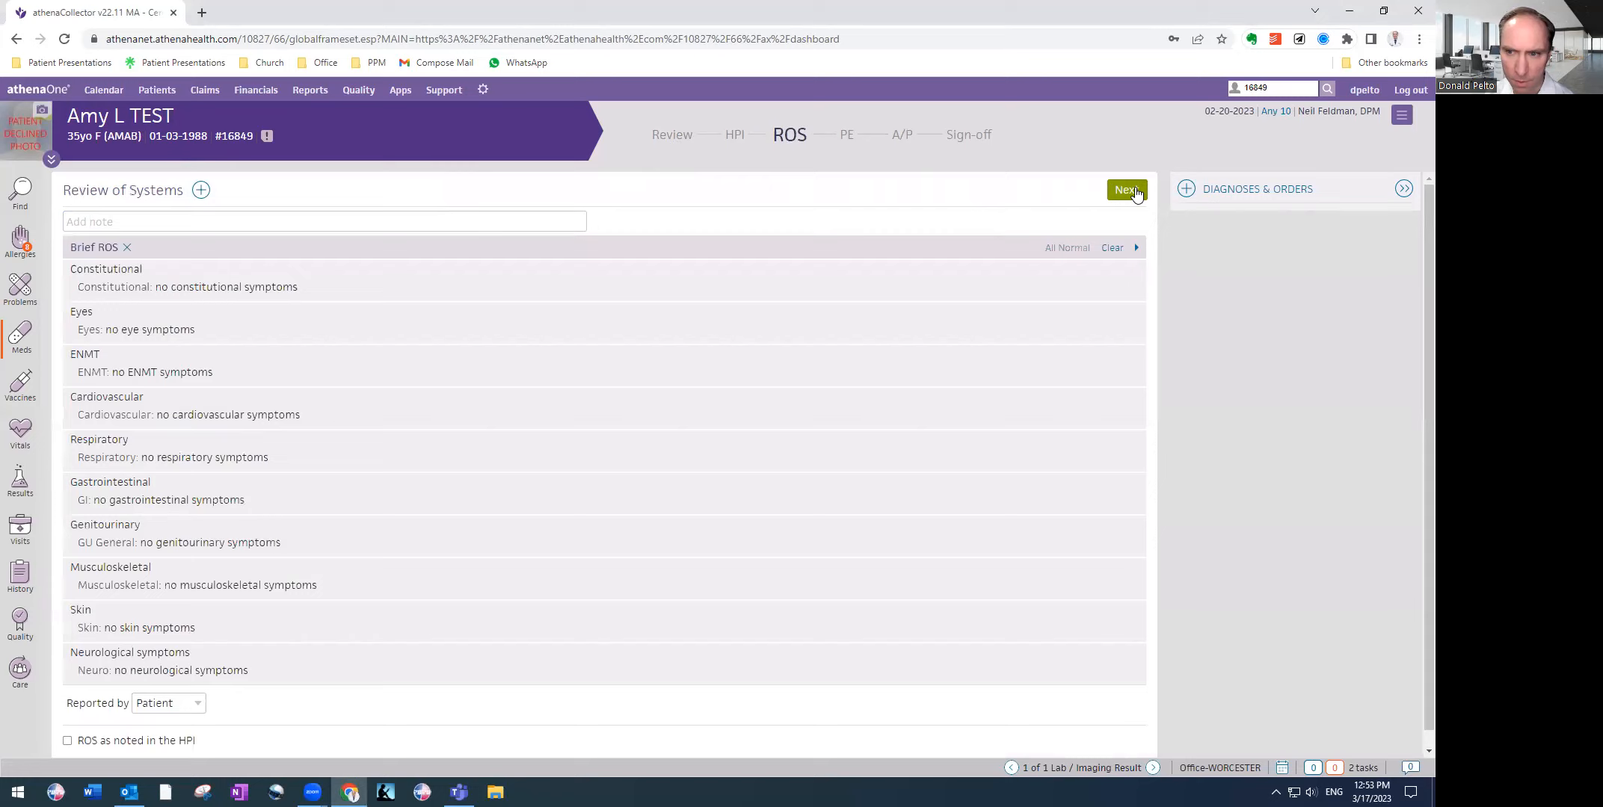
{"action": "left_click", "coordinate": [1114, 195]}
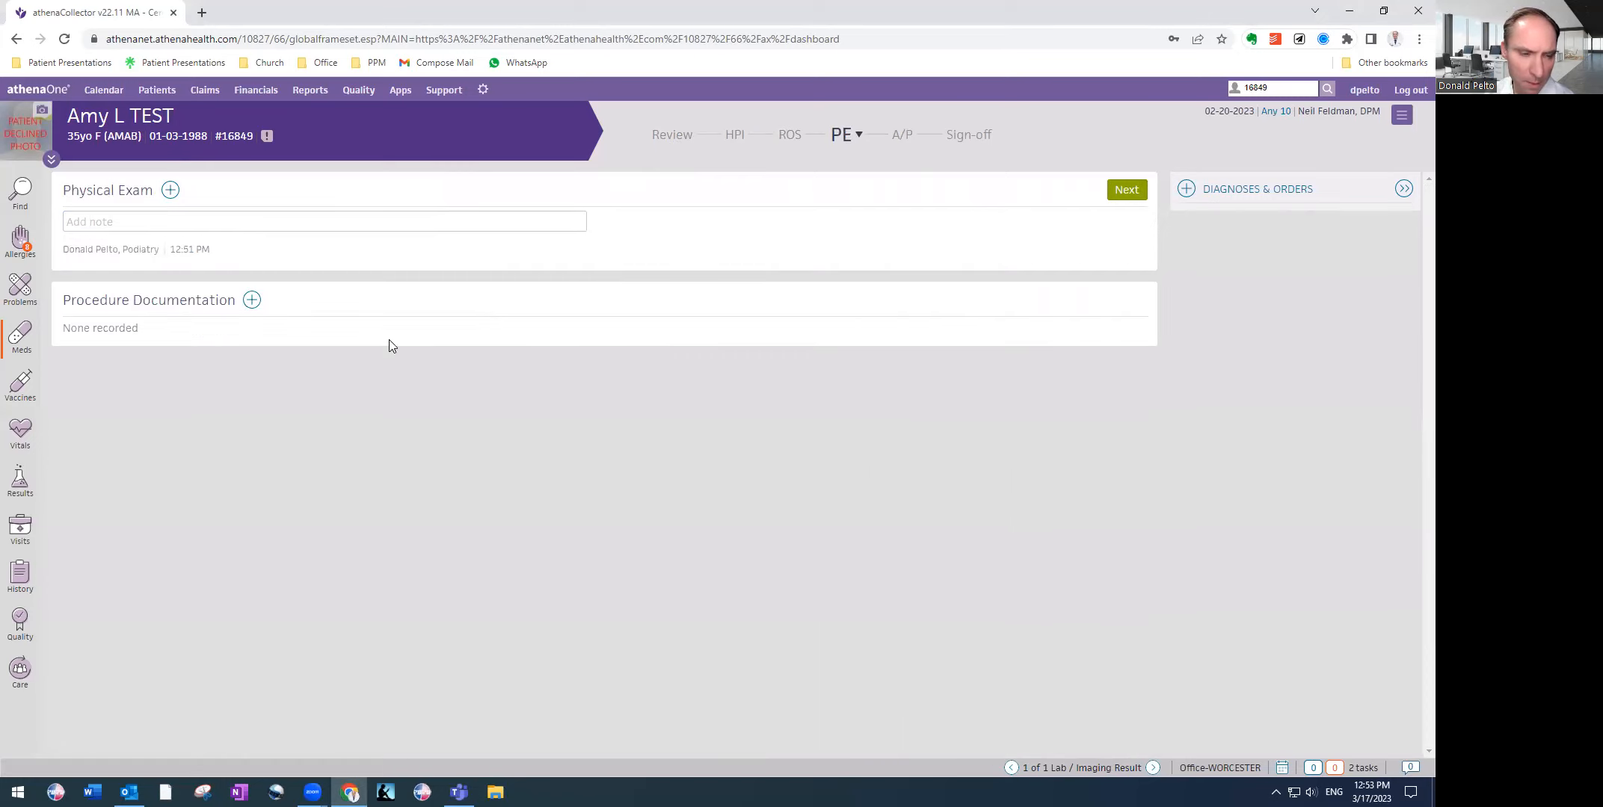
Add the saved Wound Normal findings to the Physical Exam
{"action": "left_click", "coordinate": [169, 192]}
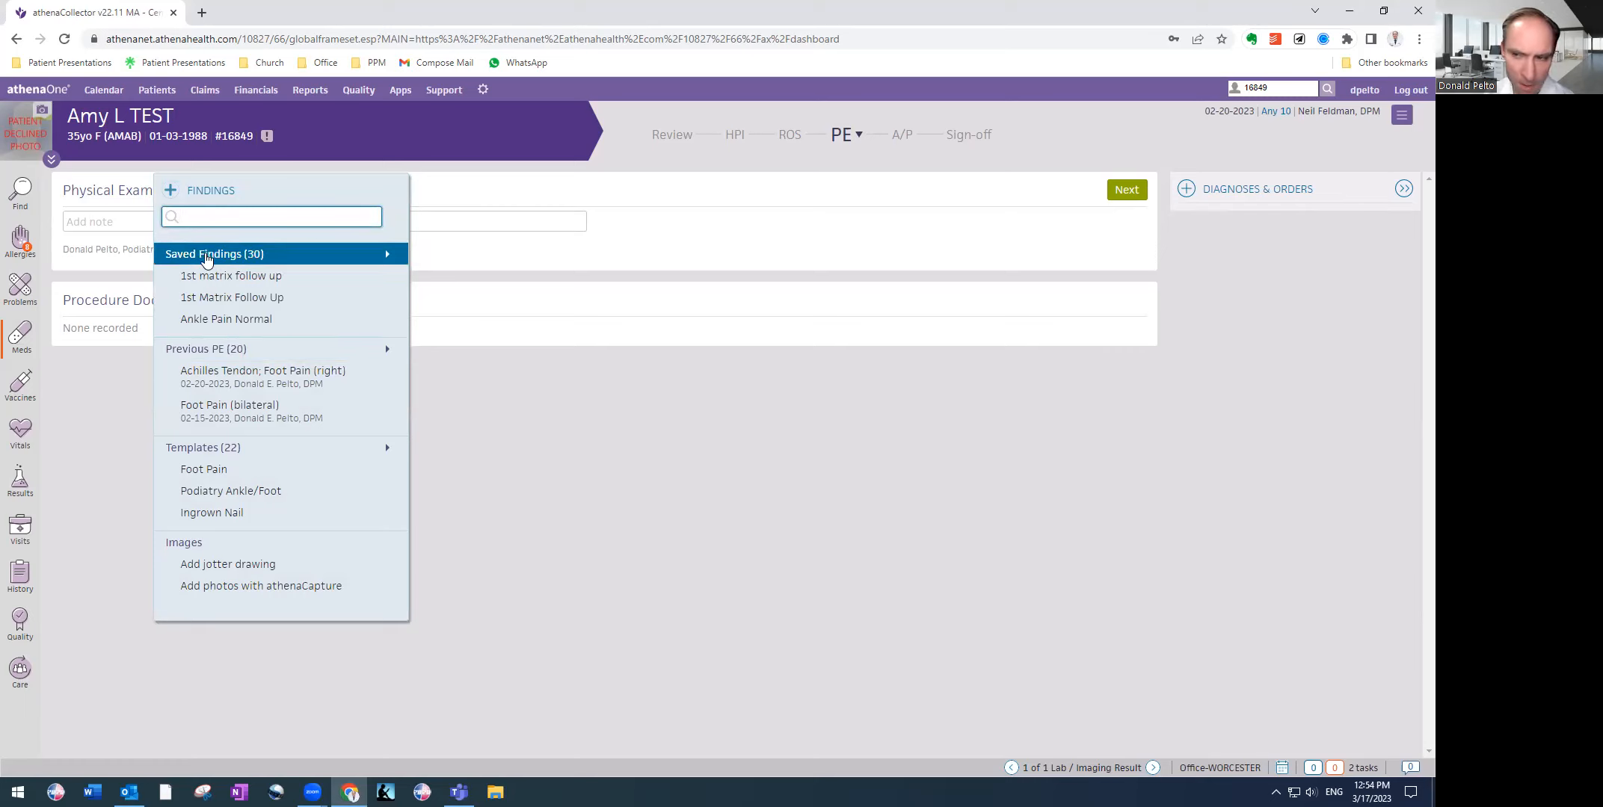
{"action": "left_click", "coordinate": [207, 258]}
{"action": "scroll", "coordinate": [243, 411], "scroll_direction": "down", "scroll_amount": 2}
{"action": "scroll", "coordinate": [248, 412], "scroll_direction": "down", "scroll_amount": 2}
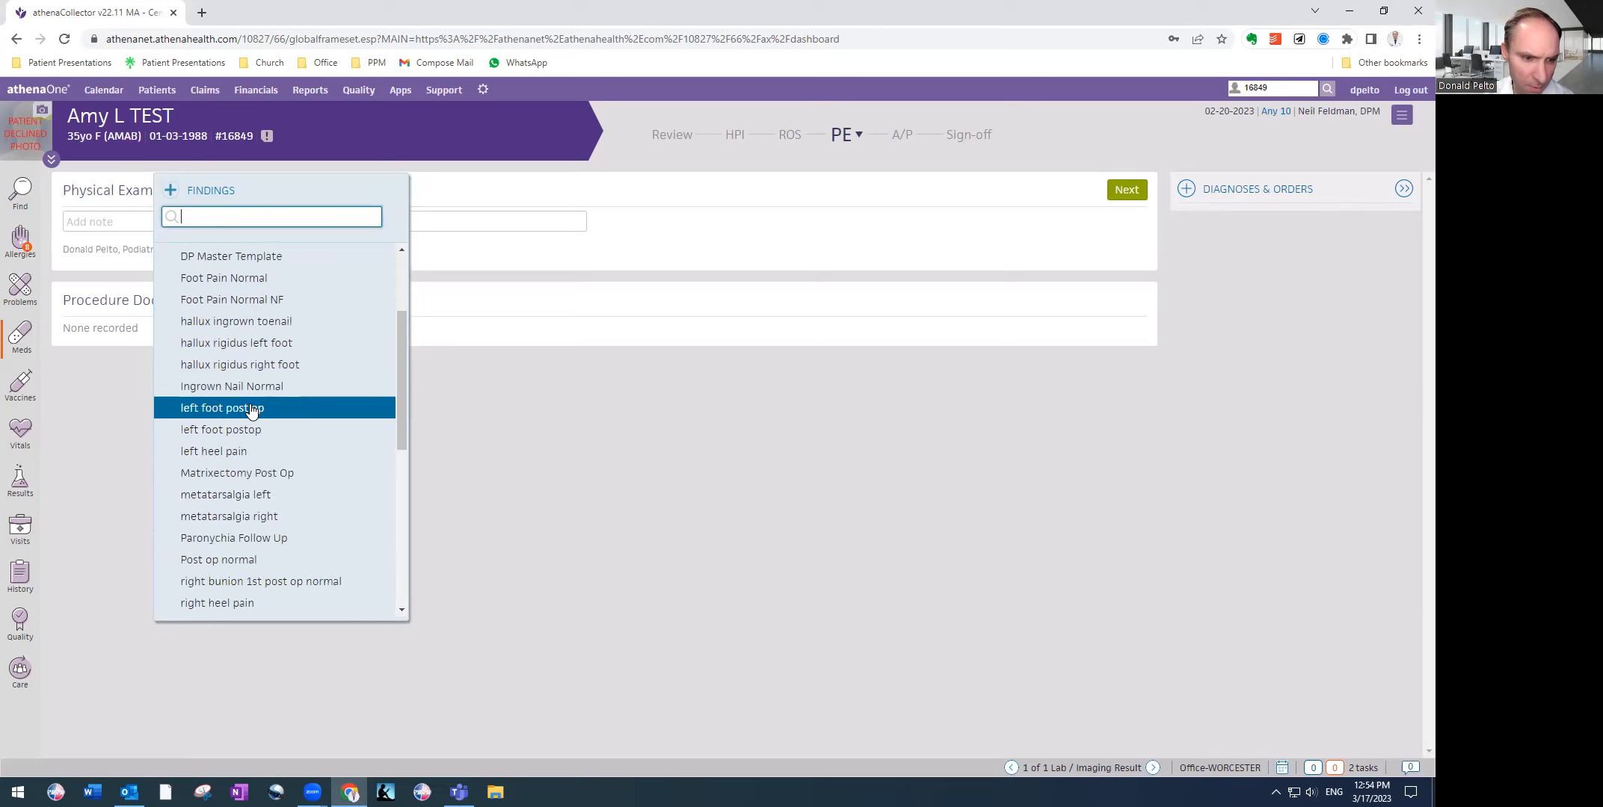
{"action": "scroll", "coordinate": [251, 412], "scroll_direction": "down", "scroll_amount": 5}
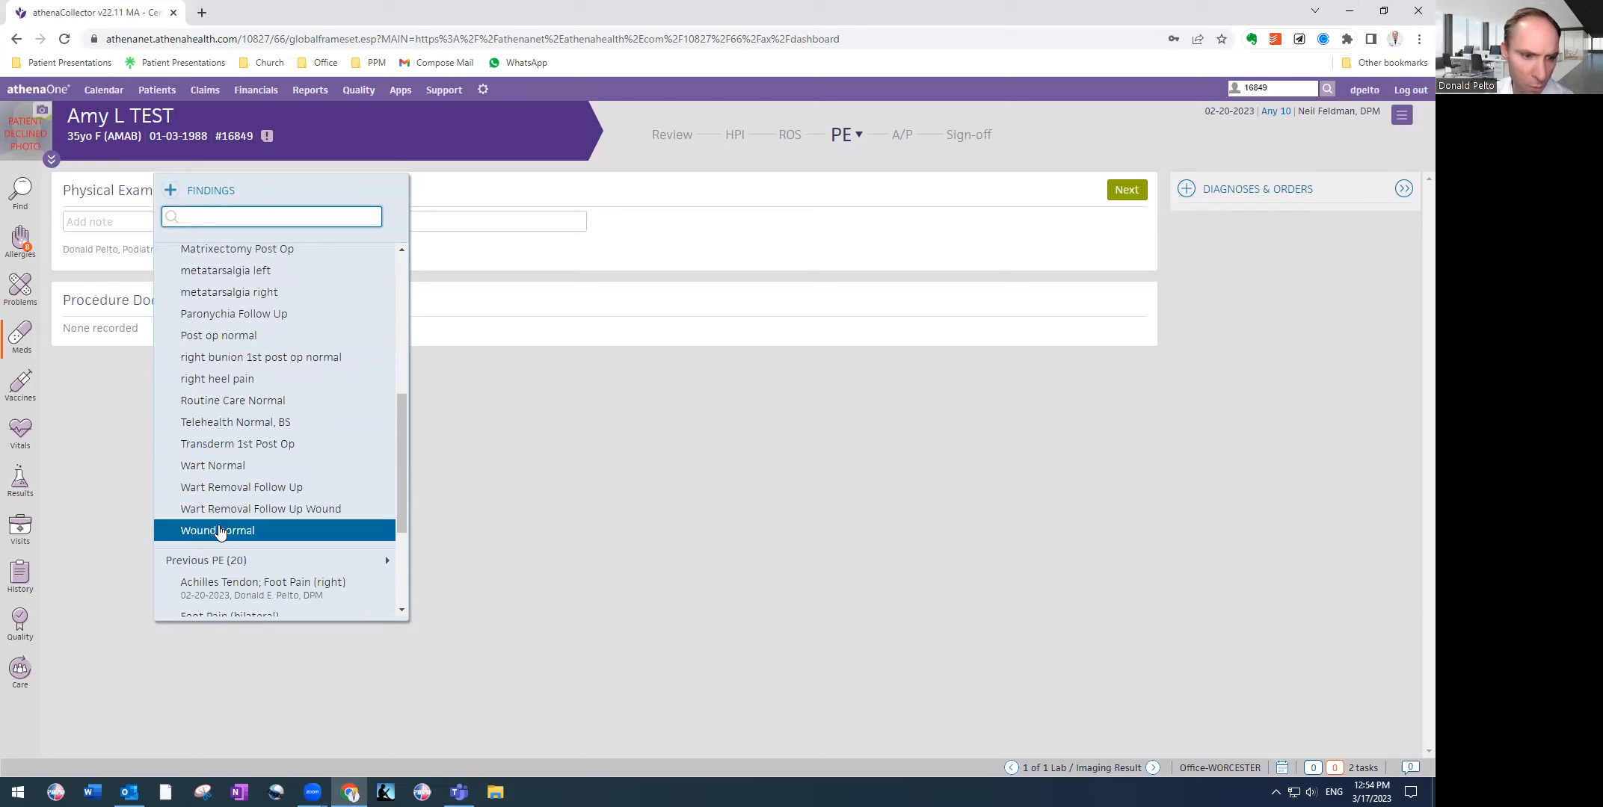
{"action": "left_click", "coordinate": [219, 531]}
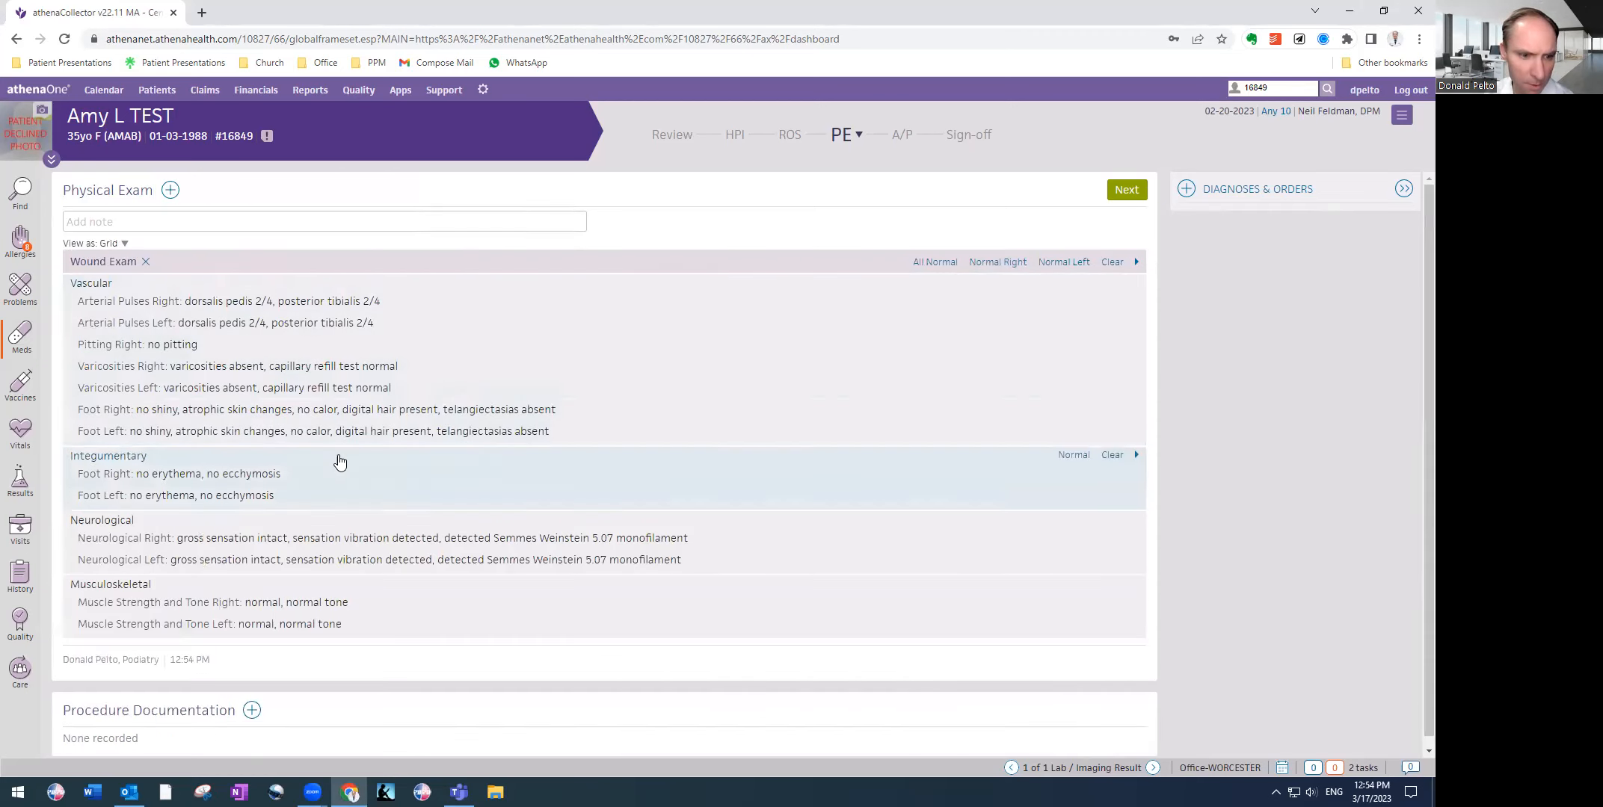
Expand the Wound Exam's Integumentary section and examine the vascular findings and the lesion fields for drainage, size, wound edges, undermining and tissue depth
{"action": "left_click", "coordinate": [320, 476]}
{"action": "scroll", "coordinate": [635, 359], "scroll_direction": "down", "scroll_amount": 6}
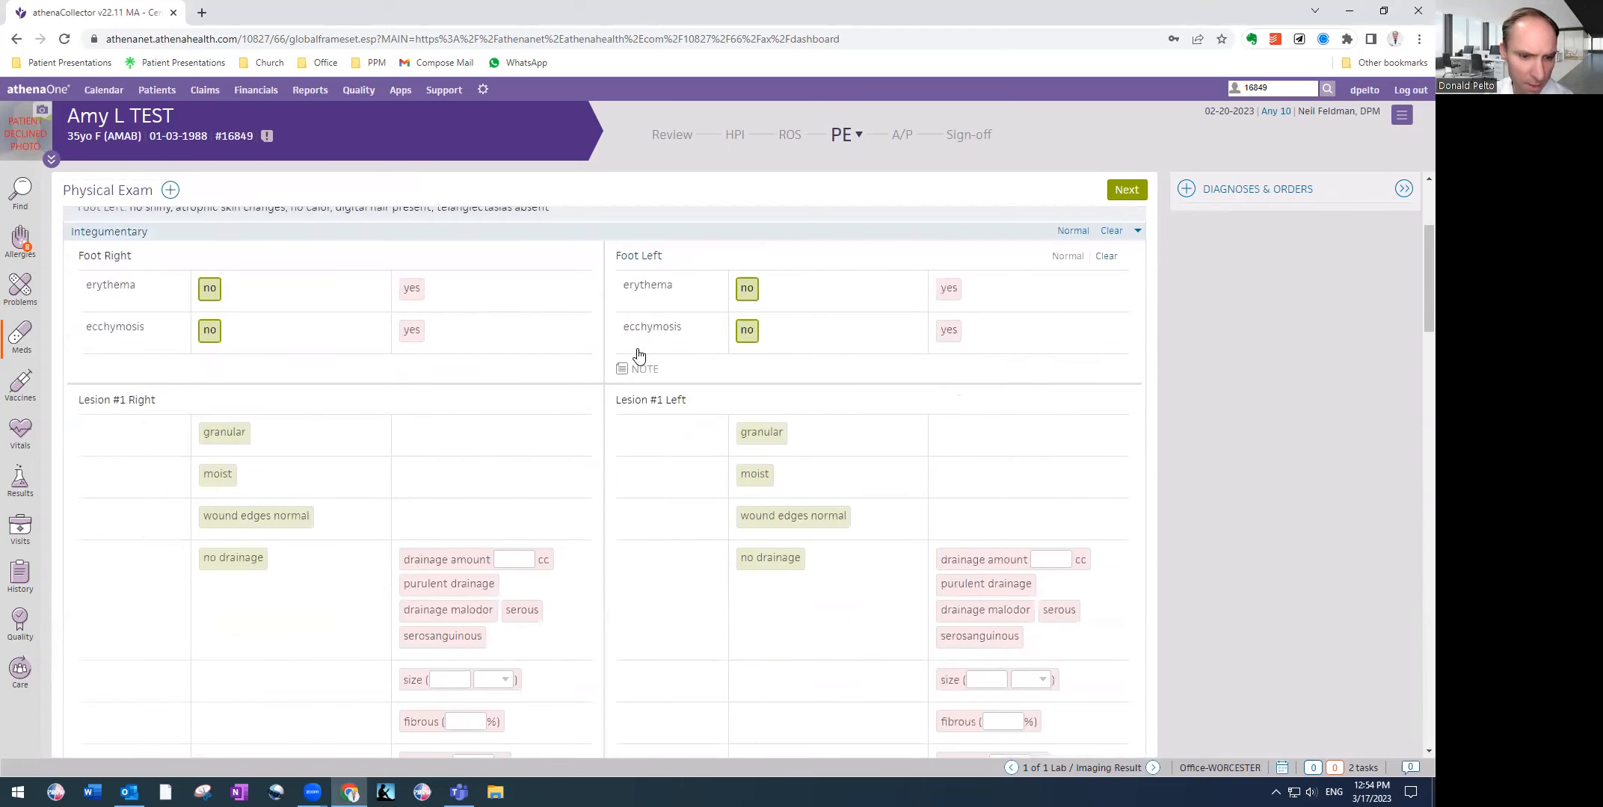
{"action": "scroll", "coordinate": [639, 356], "scroll_direction": "down", "scroll_amount": 3}
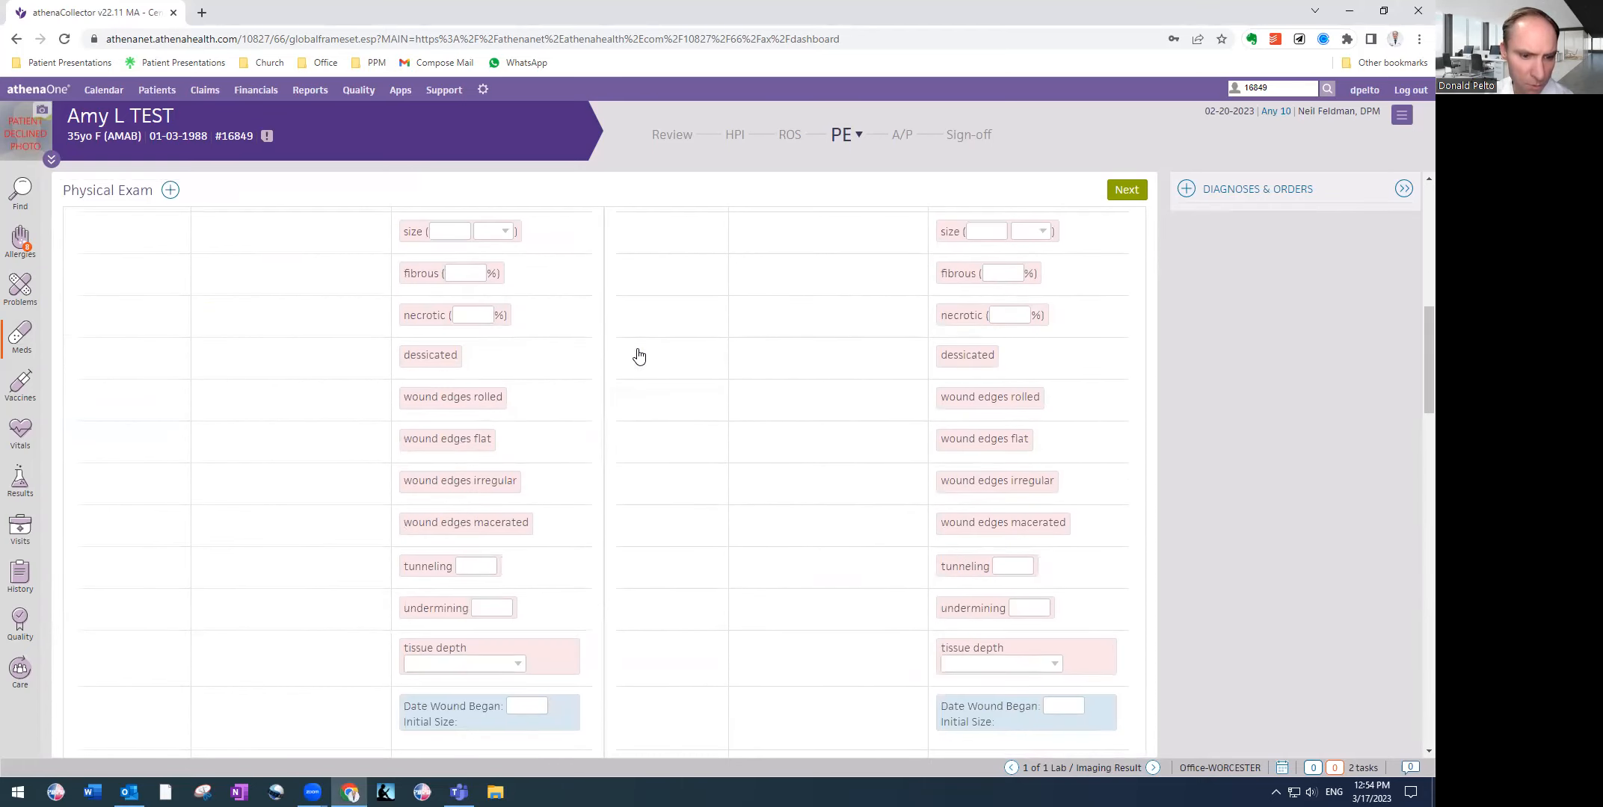
{"action": "scroll", "coordinate": [639, 357], "scroll_direction": "down", "scroll_amount": 3}
{"action": "scroll", "coordinate": [637, 354], "scroll_direction": "up", "scroll_amount": 12}
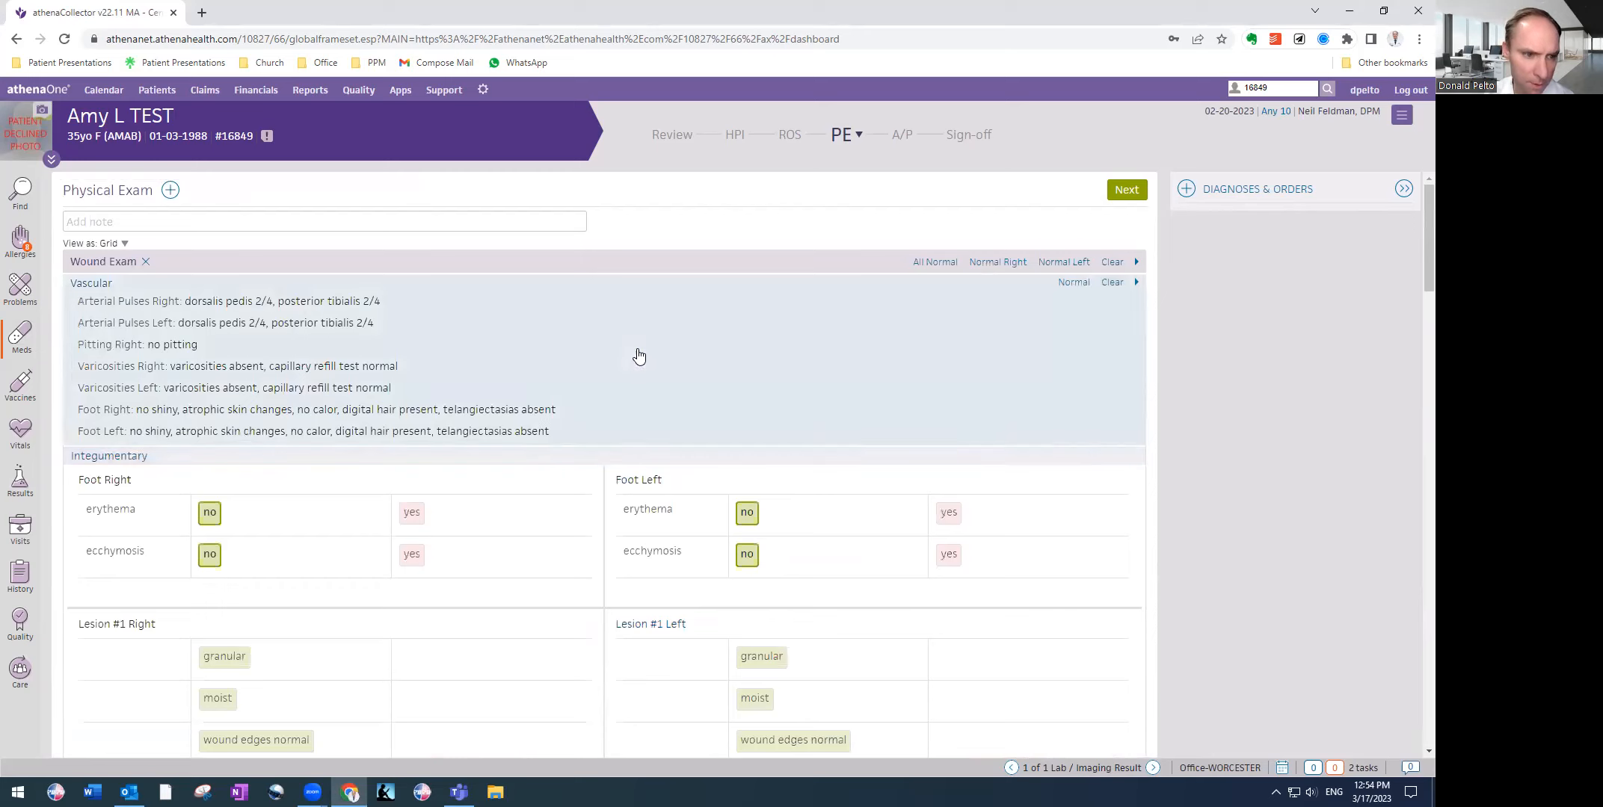
{"action": "left_click", "coordinate": [260, 388]}
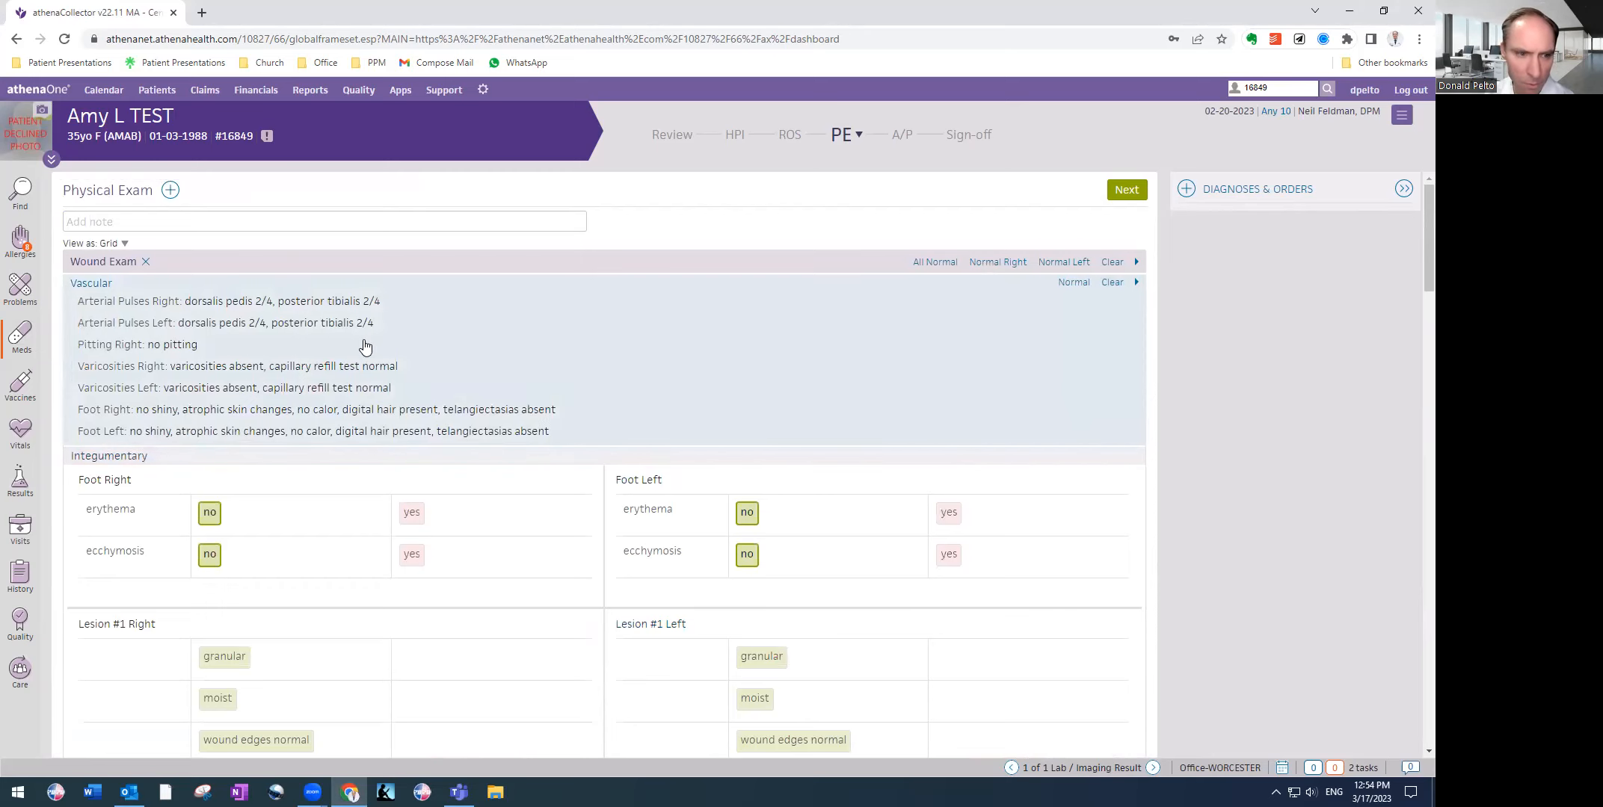
{"action": "scroll", "coordinate": [370, 348], "scroll_direction": "down", "scroll_amount": 2}
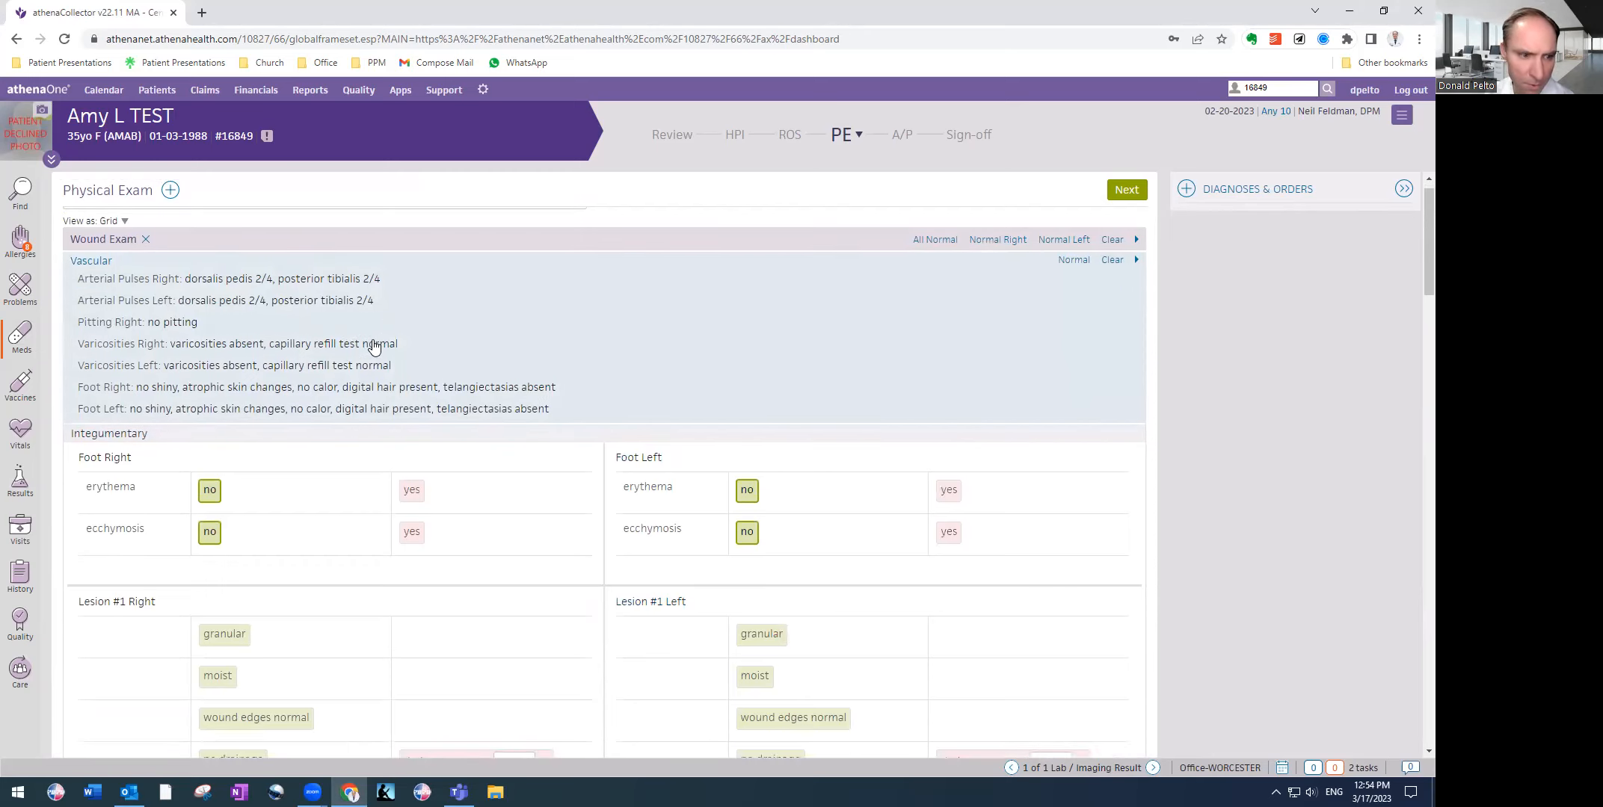
{"action": "scroll", "coordinate": [598, 323], "scroll_direction": "down", "scroll_amount": 4}
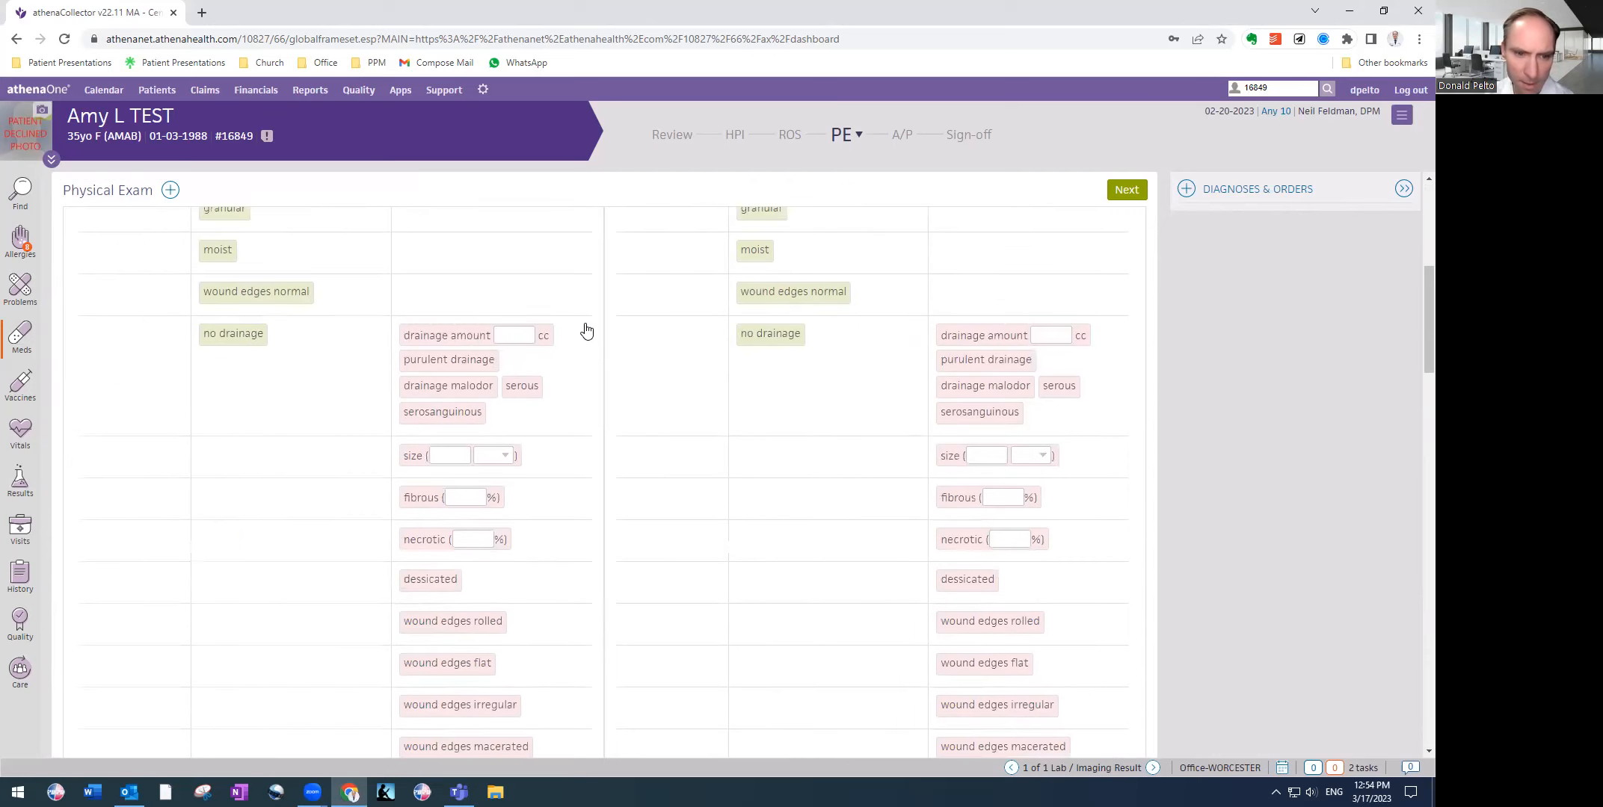
{"action": "scroll", "coordinate": [569, 401], "scroll_direction": "down", "scroll_amount": 3}
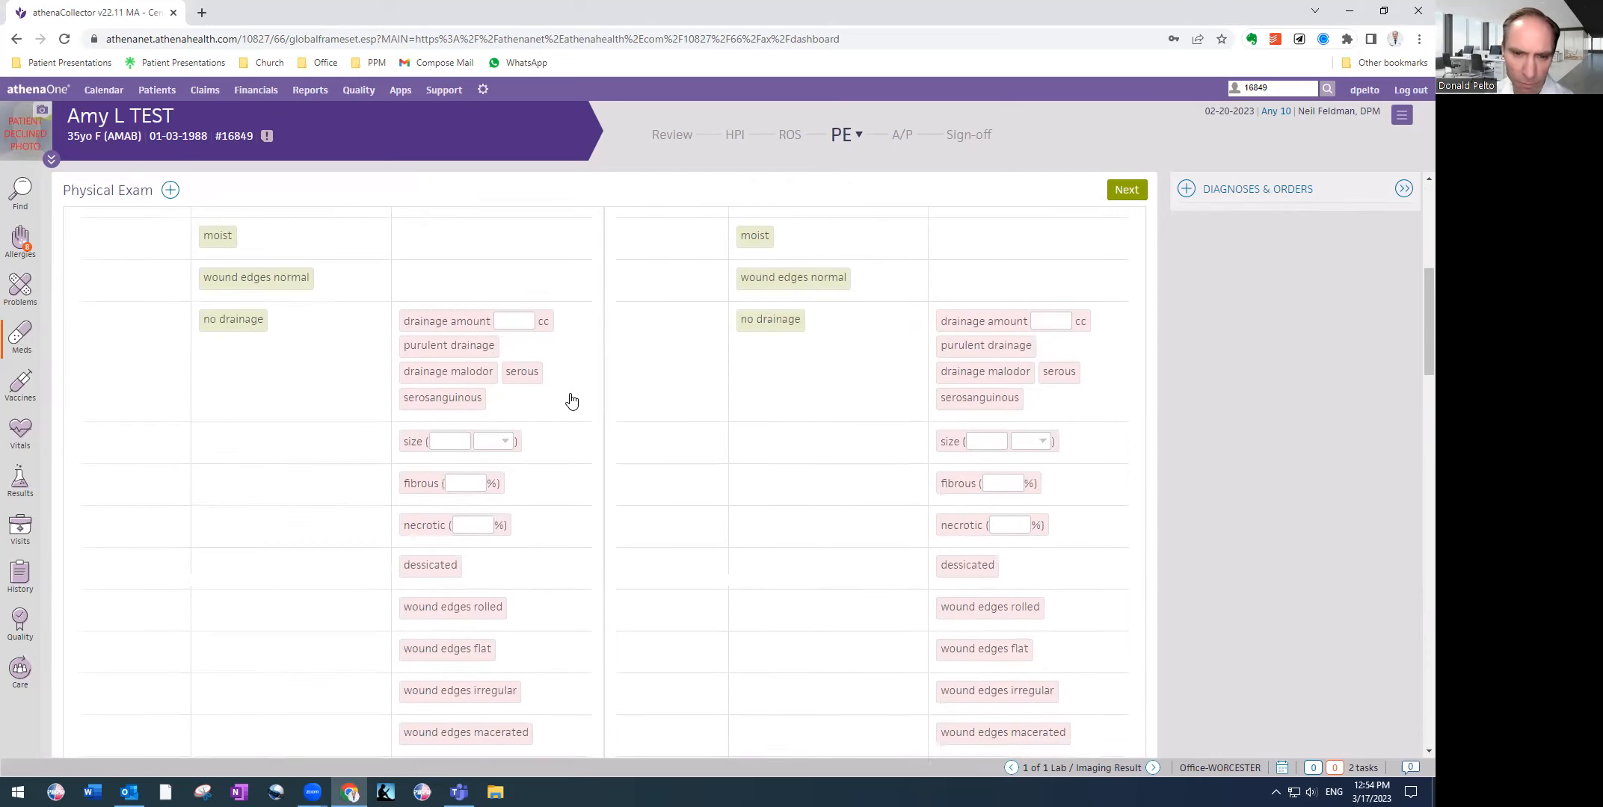
{"action": "scroll", "coordinate": [427, 347], "scroll_direction": "up", "scroll_amount": 5}
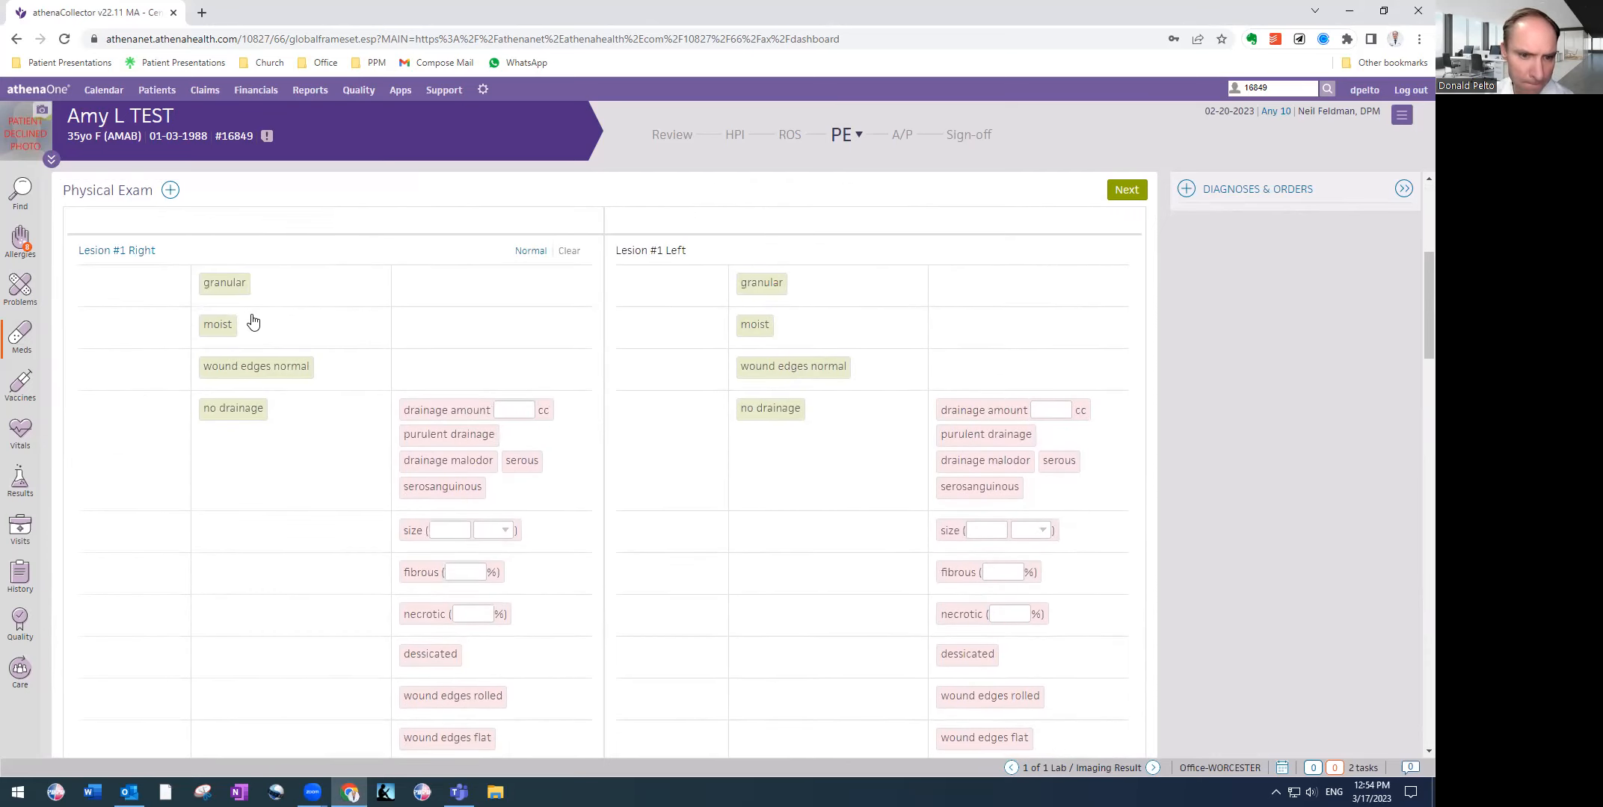
{"action": "scroll", "coordinate": [404, 419], "scroll_direction": "down", "scroll_amount": 1}
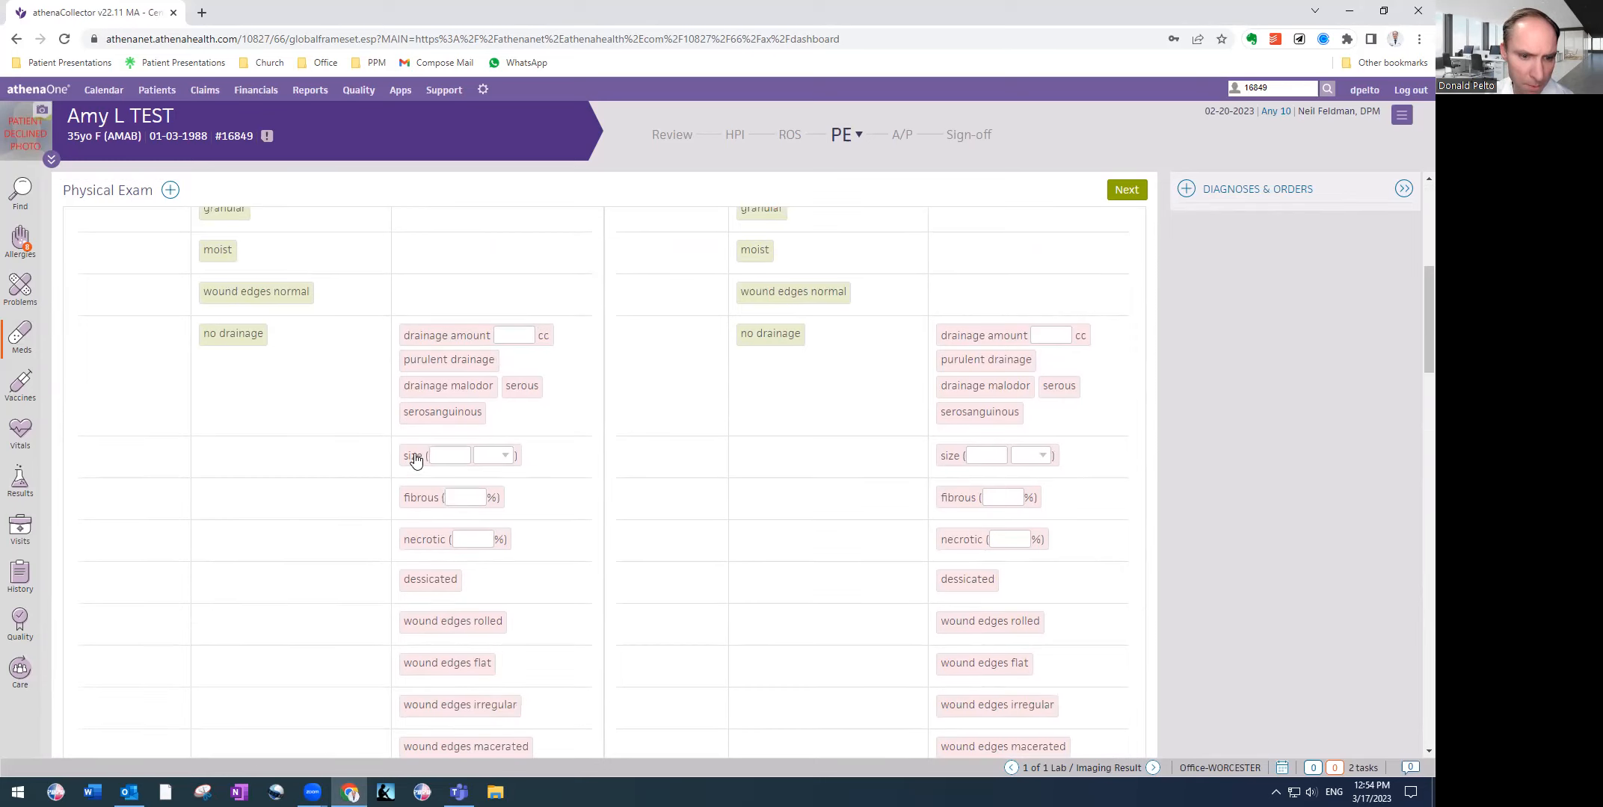
{"action": "scroll", "coordinate": [441, 517], "scroll_direction": "down", "scroll_amount": 1}
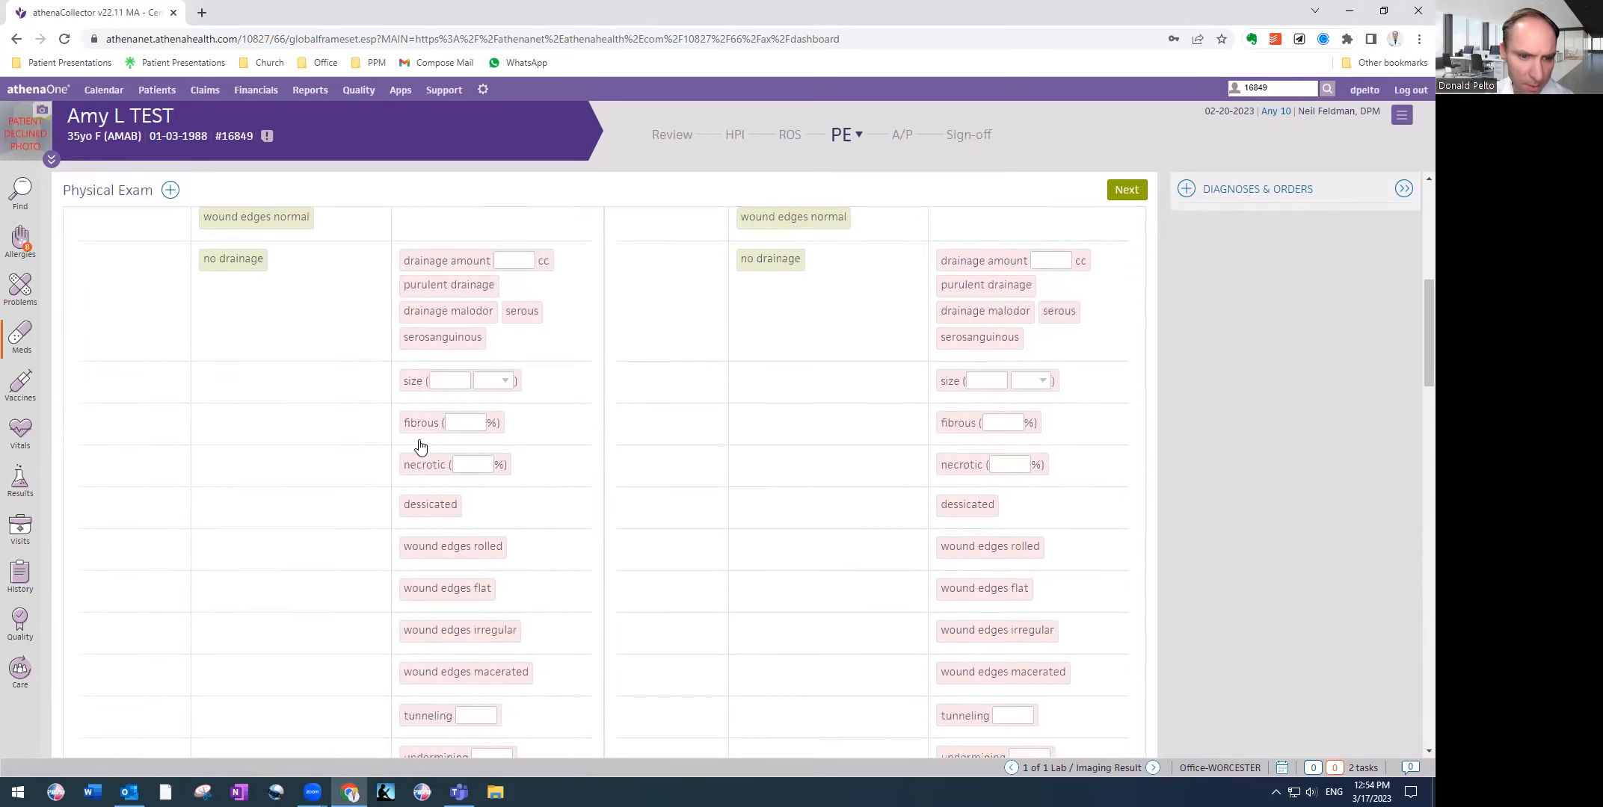
{"action": "scroll", "coordinate": [467, 538], "scroll_direction": "down", "scroll_amount": 2}
{"action": "scroll", "coordinate": [472, 540], "scroll_direction": "down", "scroll_amount": 3}
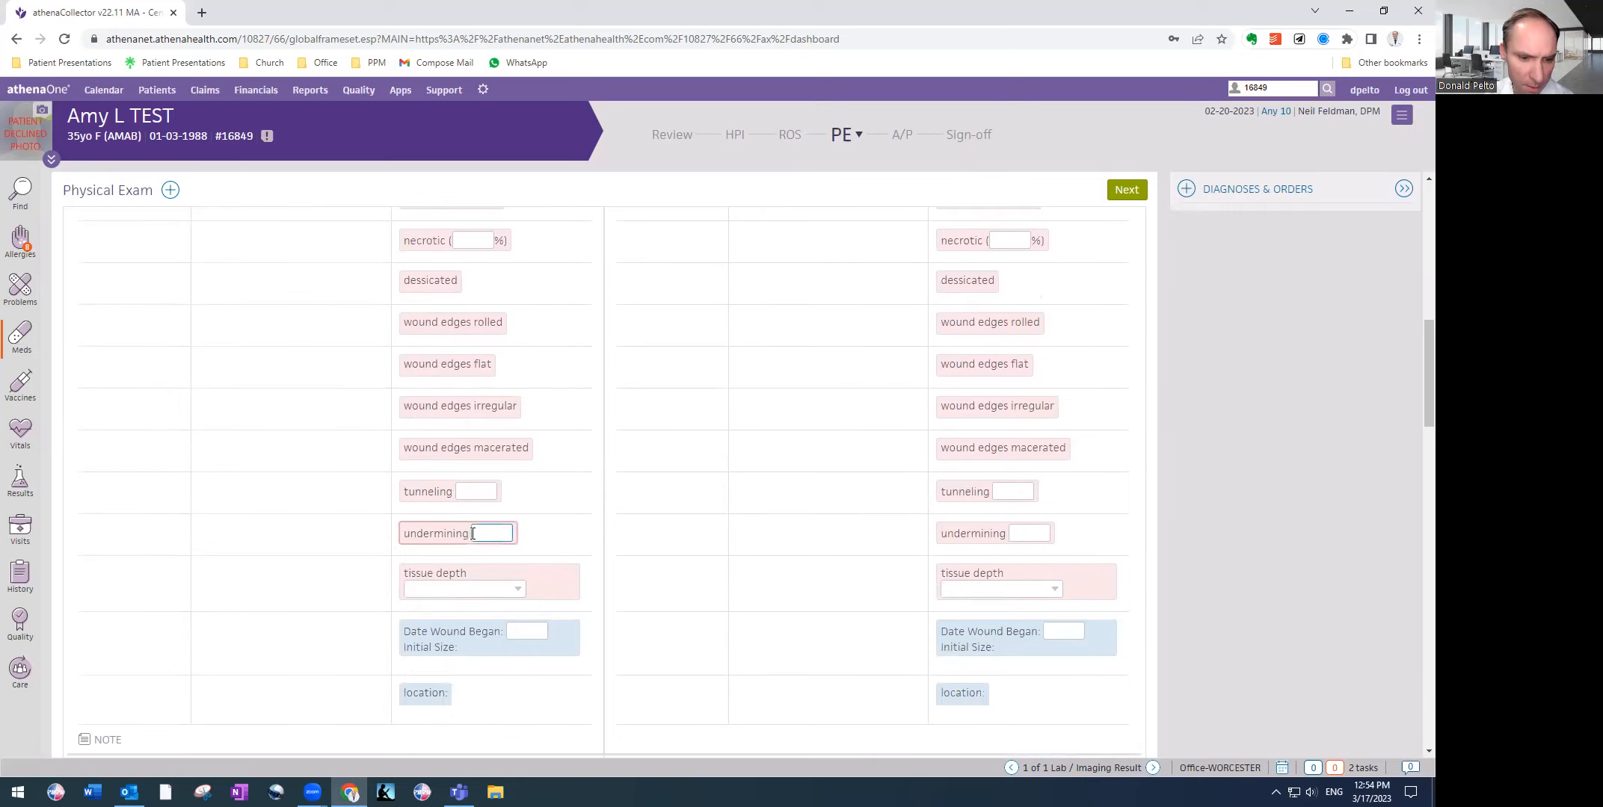
{"action": "scroll", "coordinate": [455, 543], "scroll_direction": "up", "scroll_amount": 9}
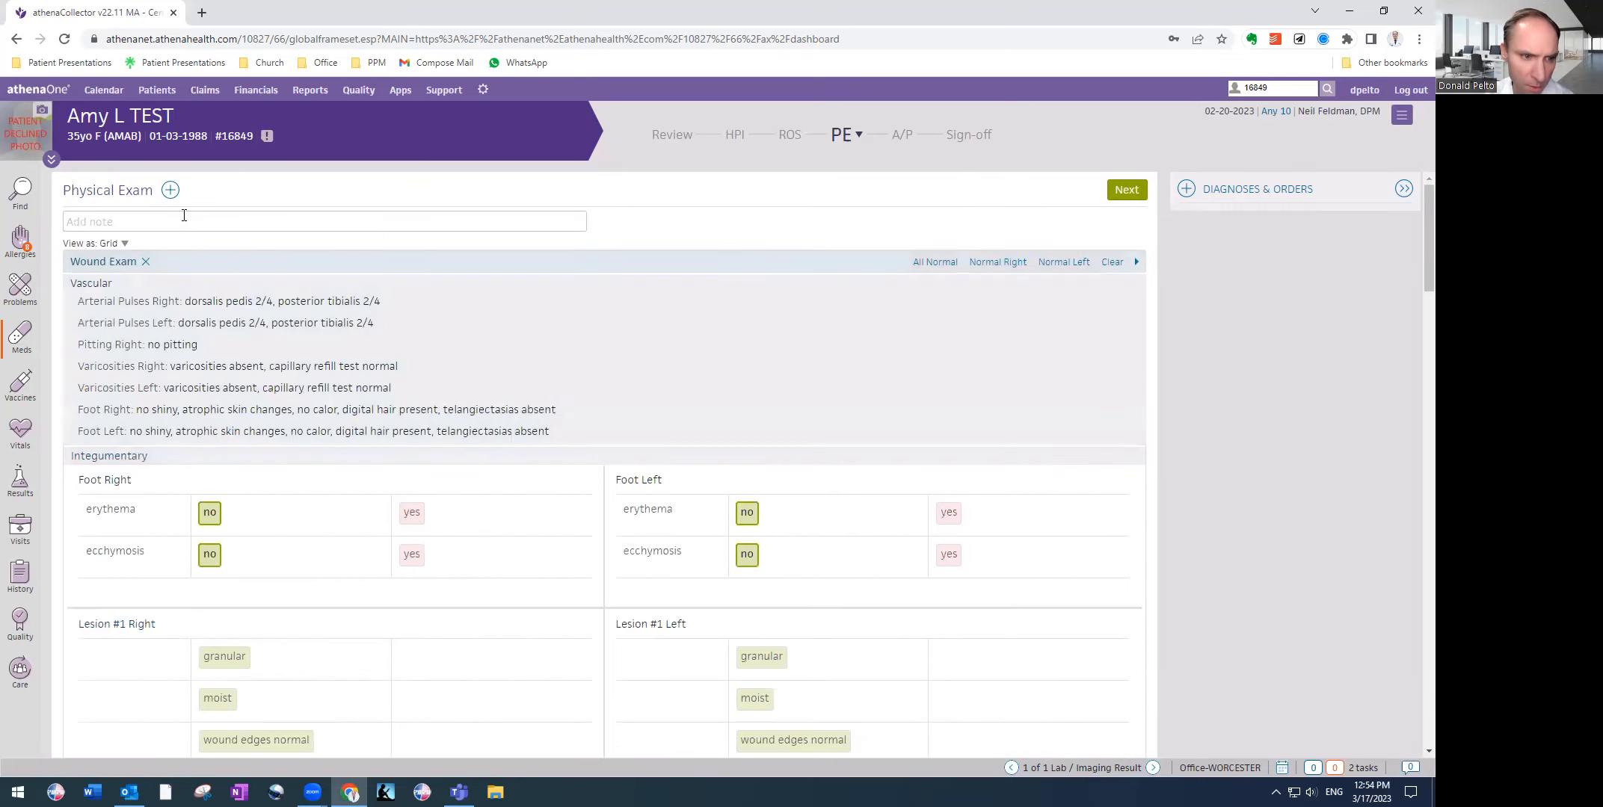
Add the Wound Only (New) template to the Physical Exam and remove the Wound Exam template
{"action": "left_click", "coordinate": [170, 190]}
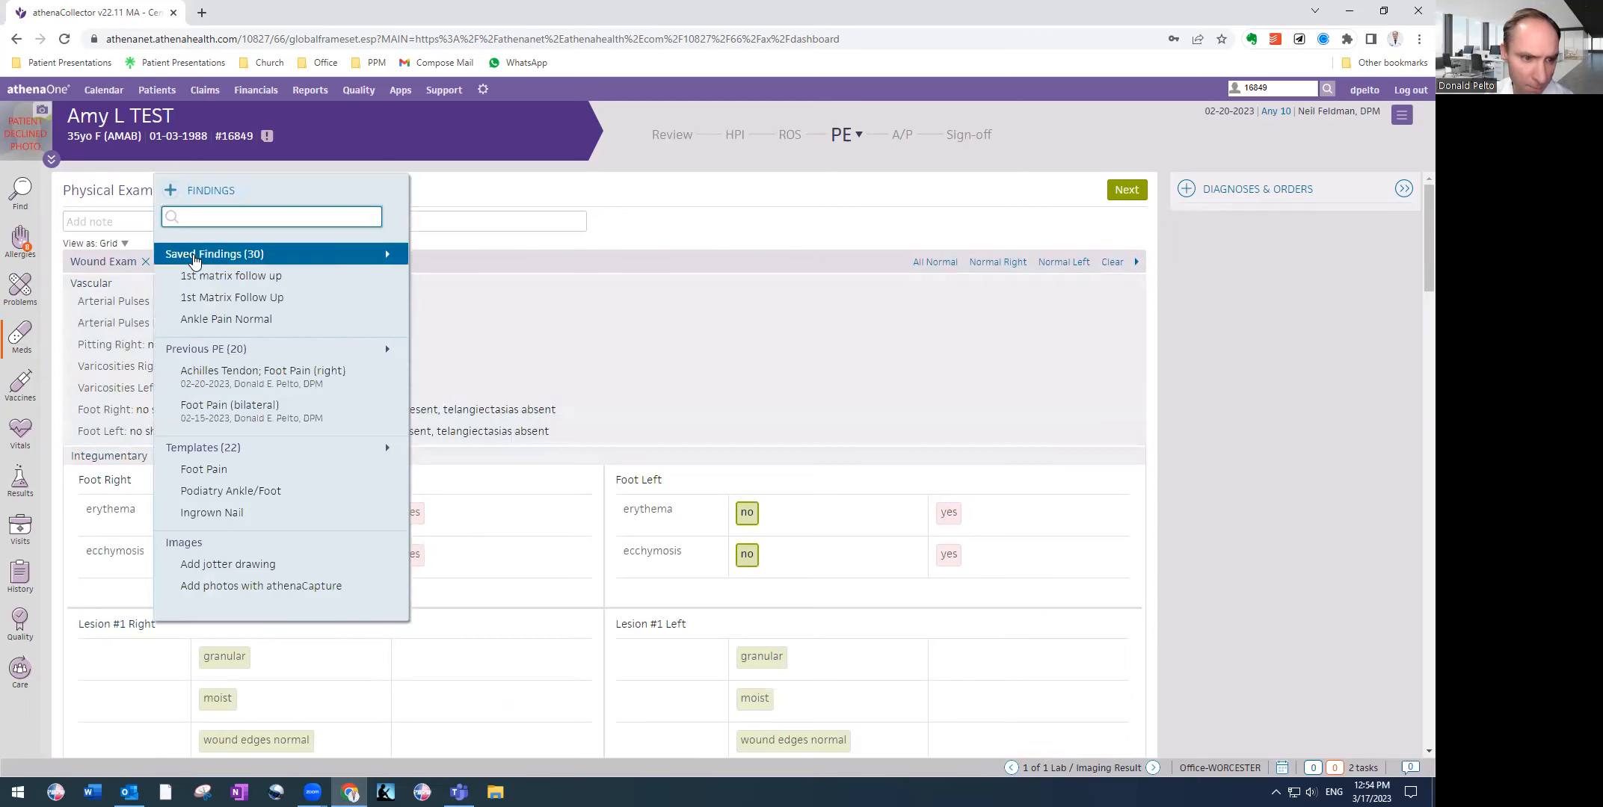
{"action": "left_click", "coordinate": [194, 255]}
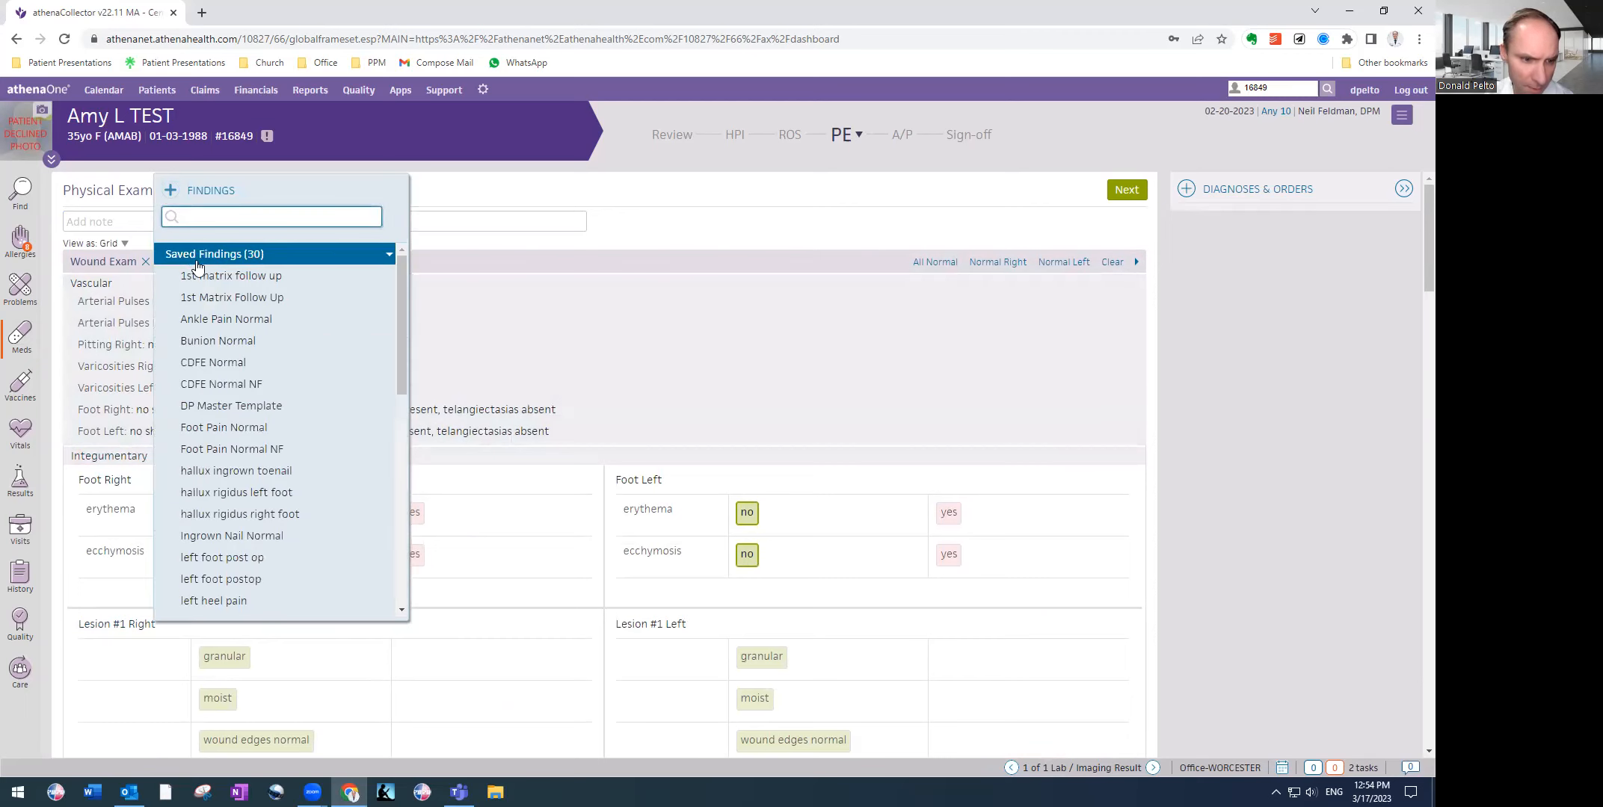
{"action": "left_click", "coordinate": [200, 255]}
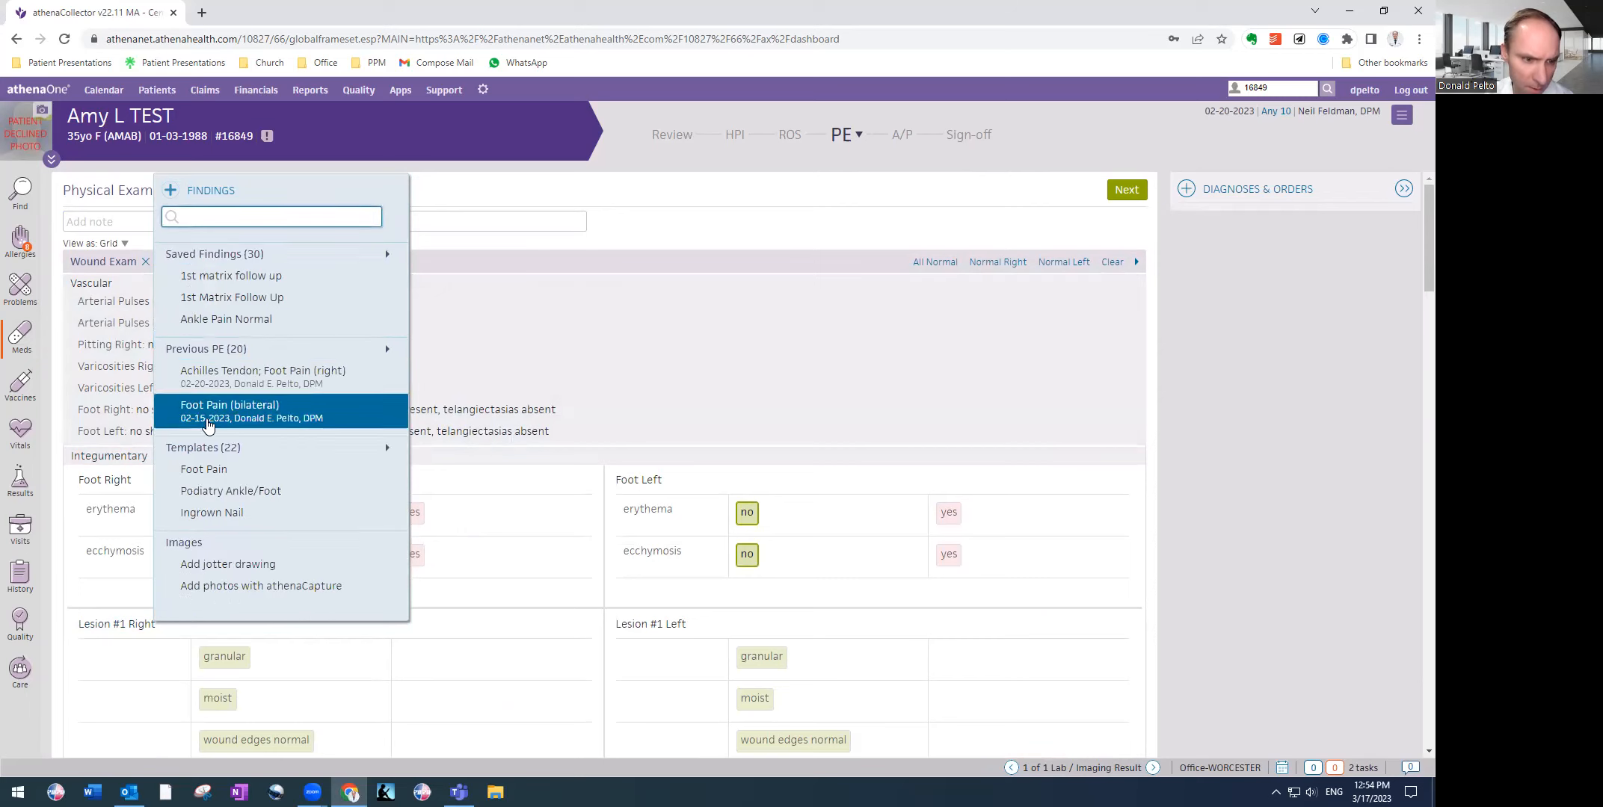
{"action": "left_click", "coordinate": [210, 449]}
{"action": "scroll", "coordinate": [253, 376], "scroll_direction": "down", "scroll_amount": 2}
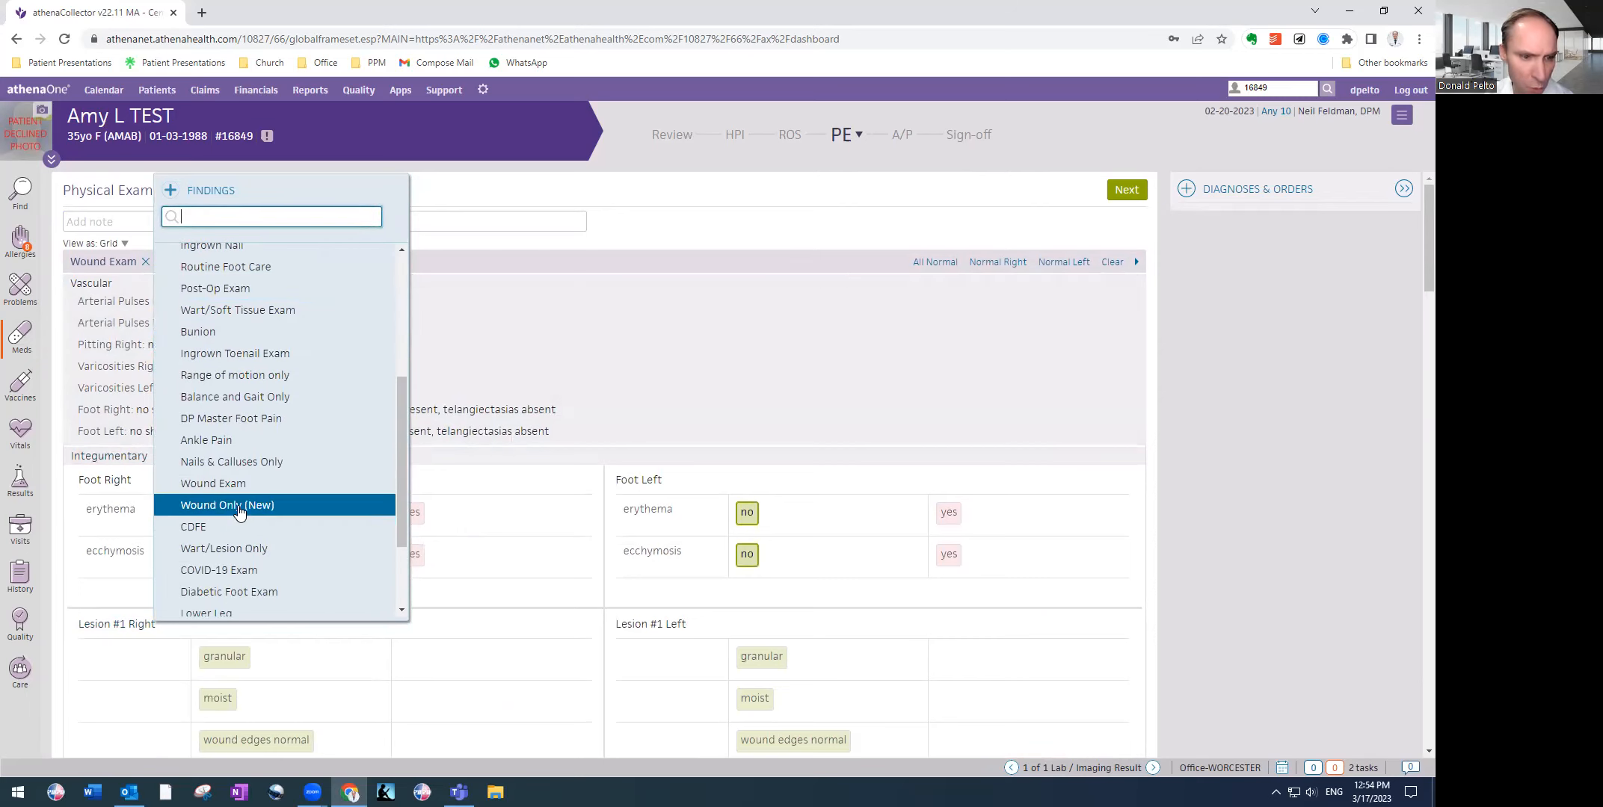
{"action": "left_click", "coordinate": [239, 506]}
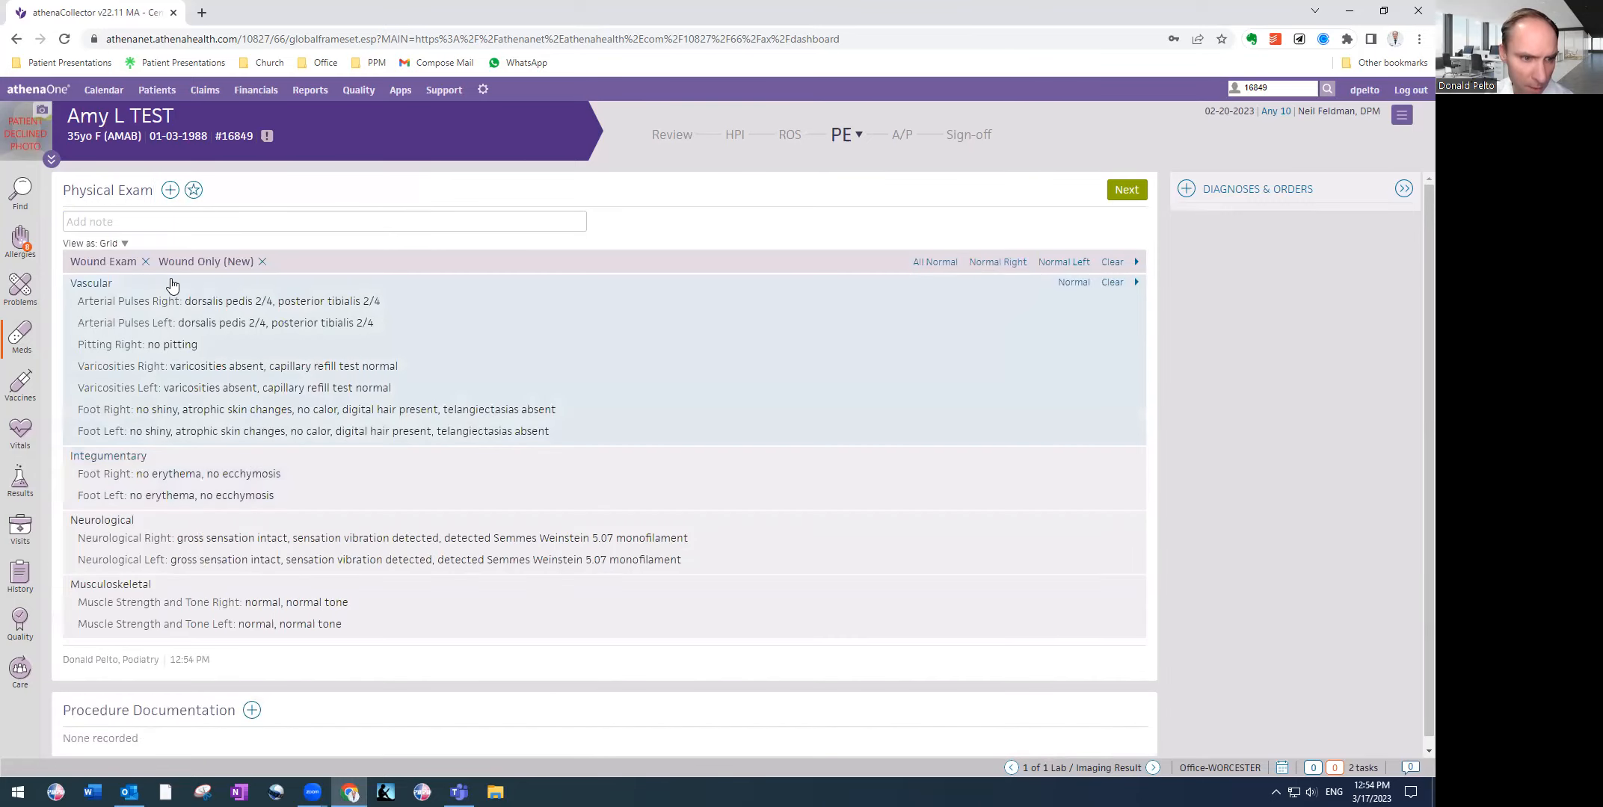
{"action": "left_click", "coordinate": [145, 263]}
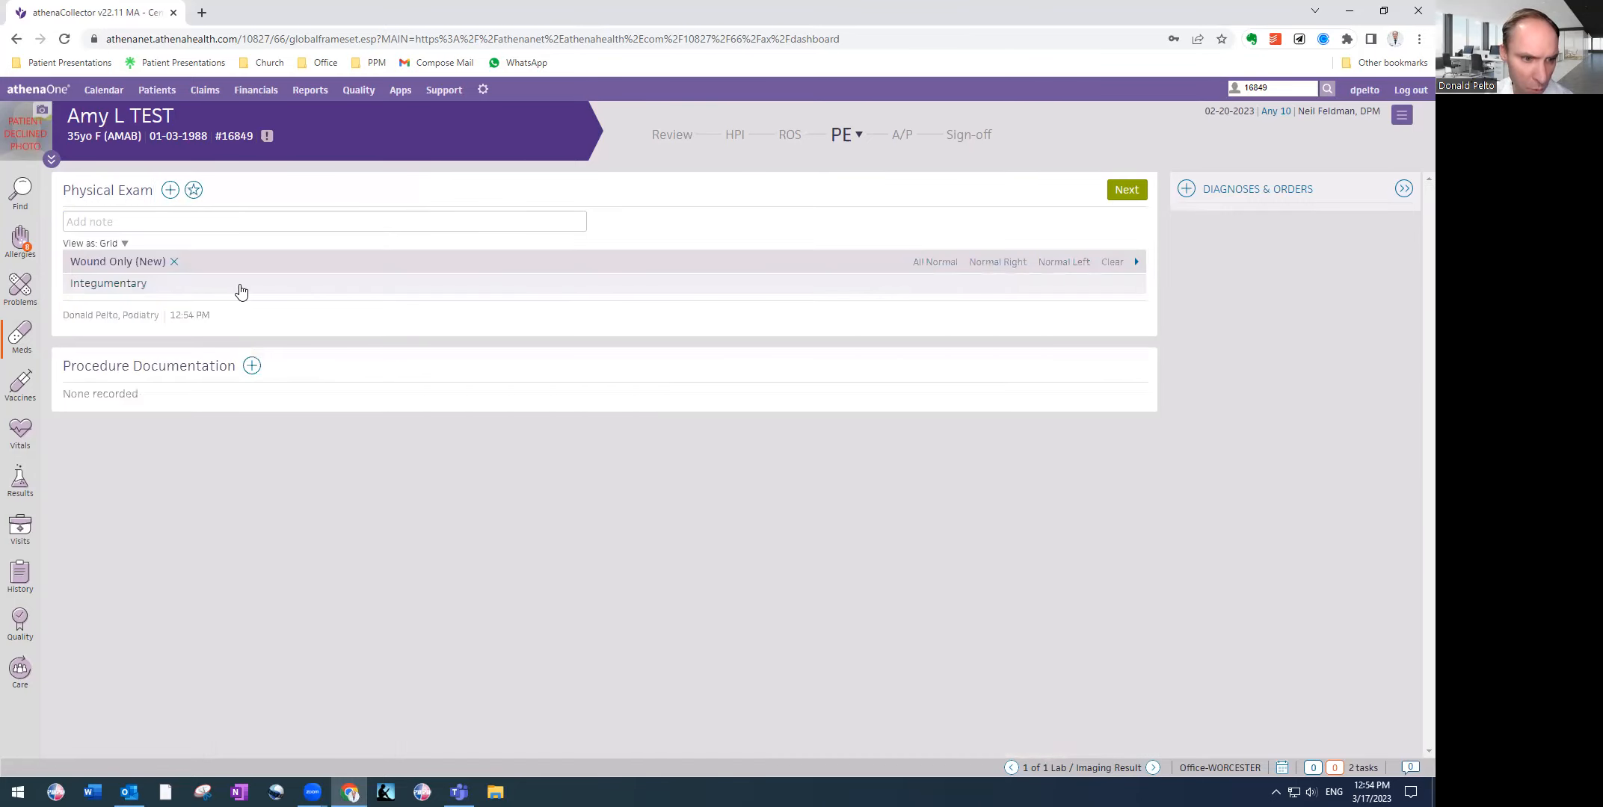
Expand the Integumentary section and record Lesion #1 Right as a diabetic foot wound measuring 0.2x0.2x0.2 cm
{"action": "left_click", "coordinate": [241, 290]}
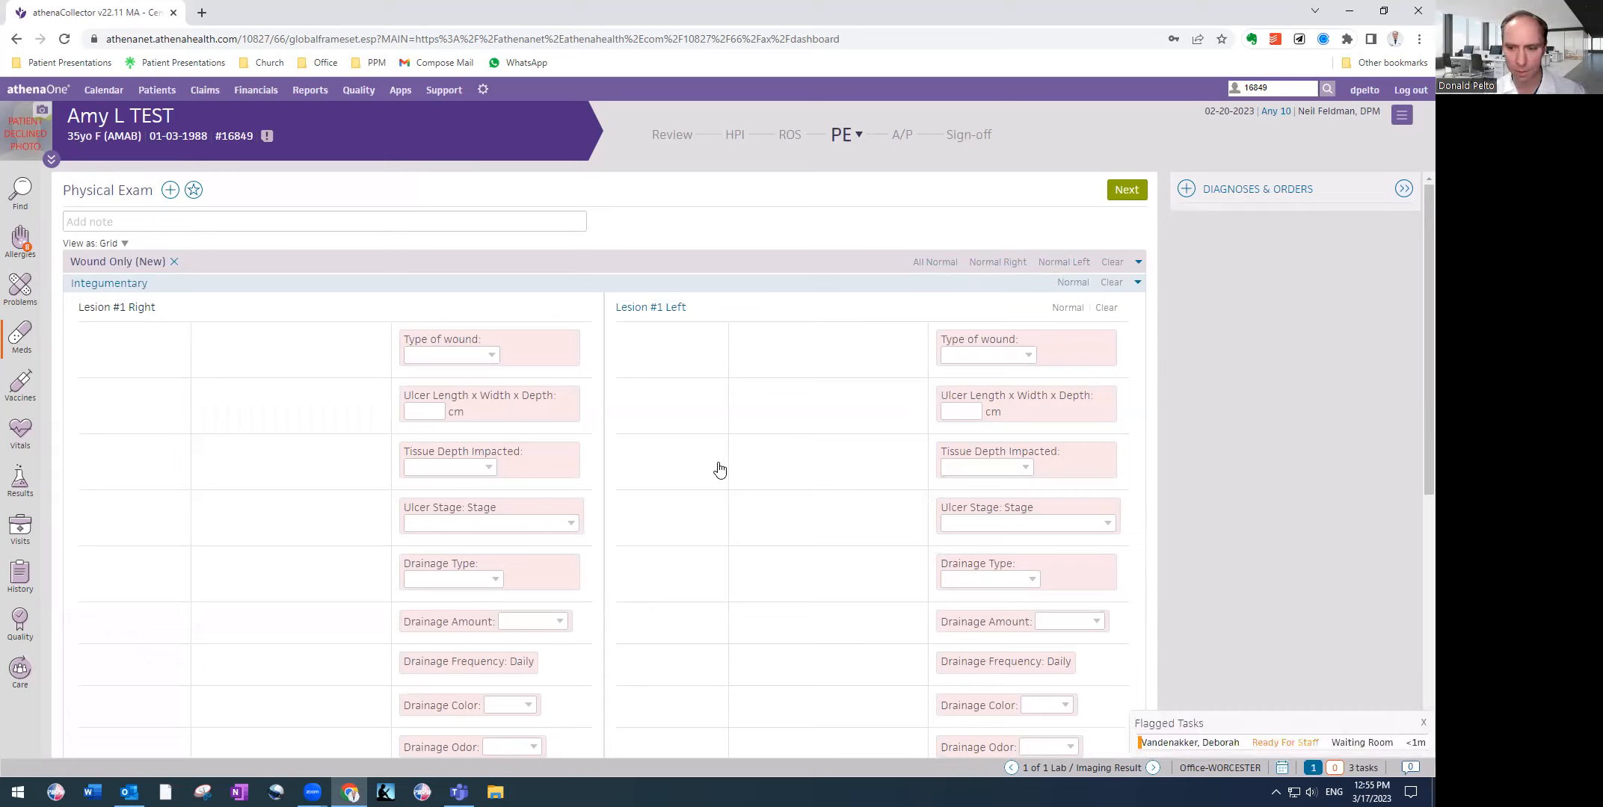
{"action": "left_click", "coordinate": [1421, 724]}
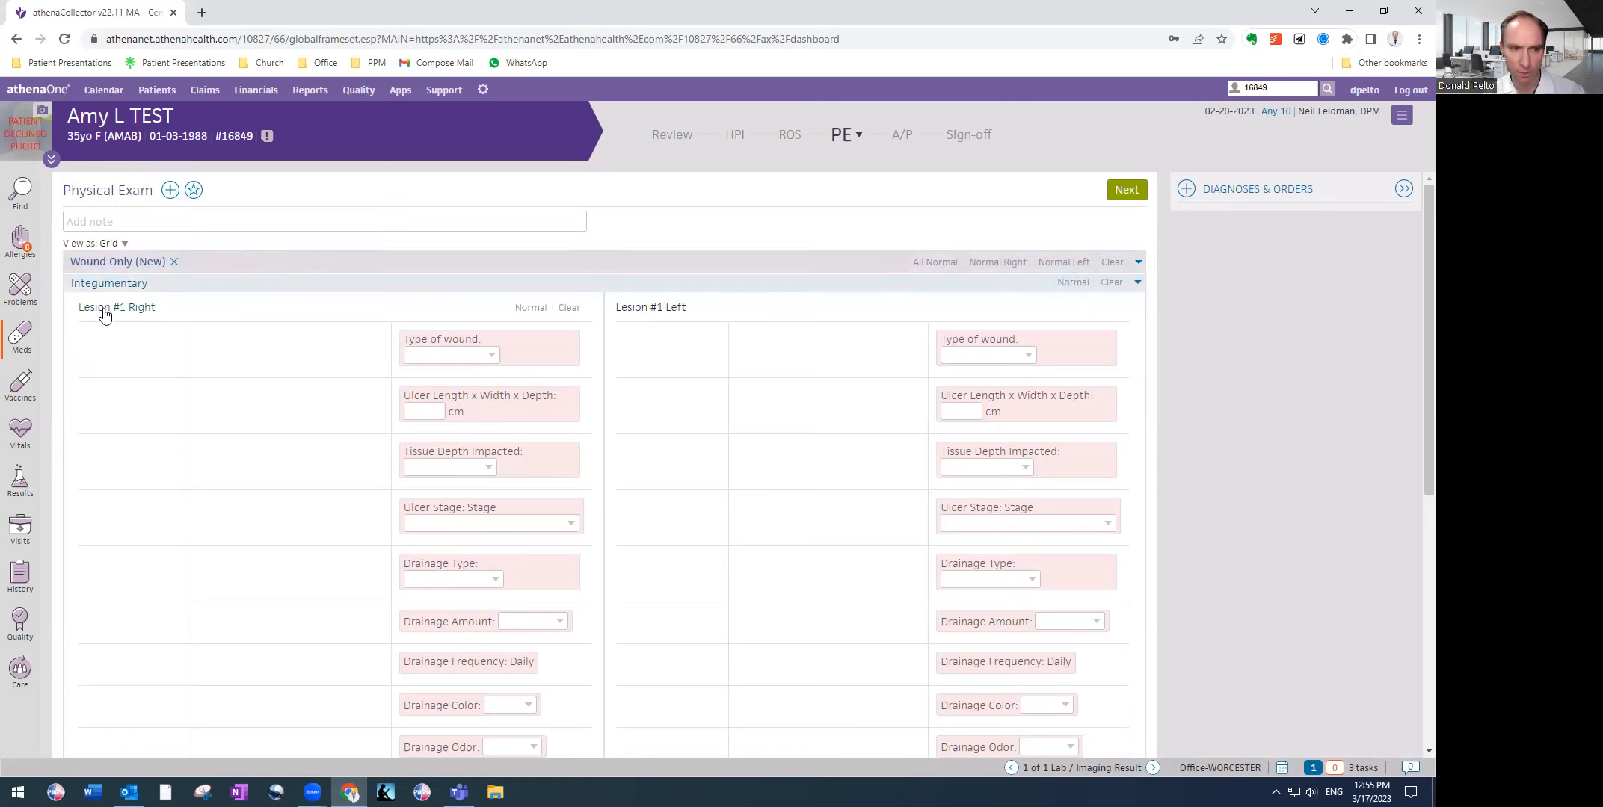
{"action": "left_click", "coordinate": [434, 361]}
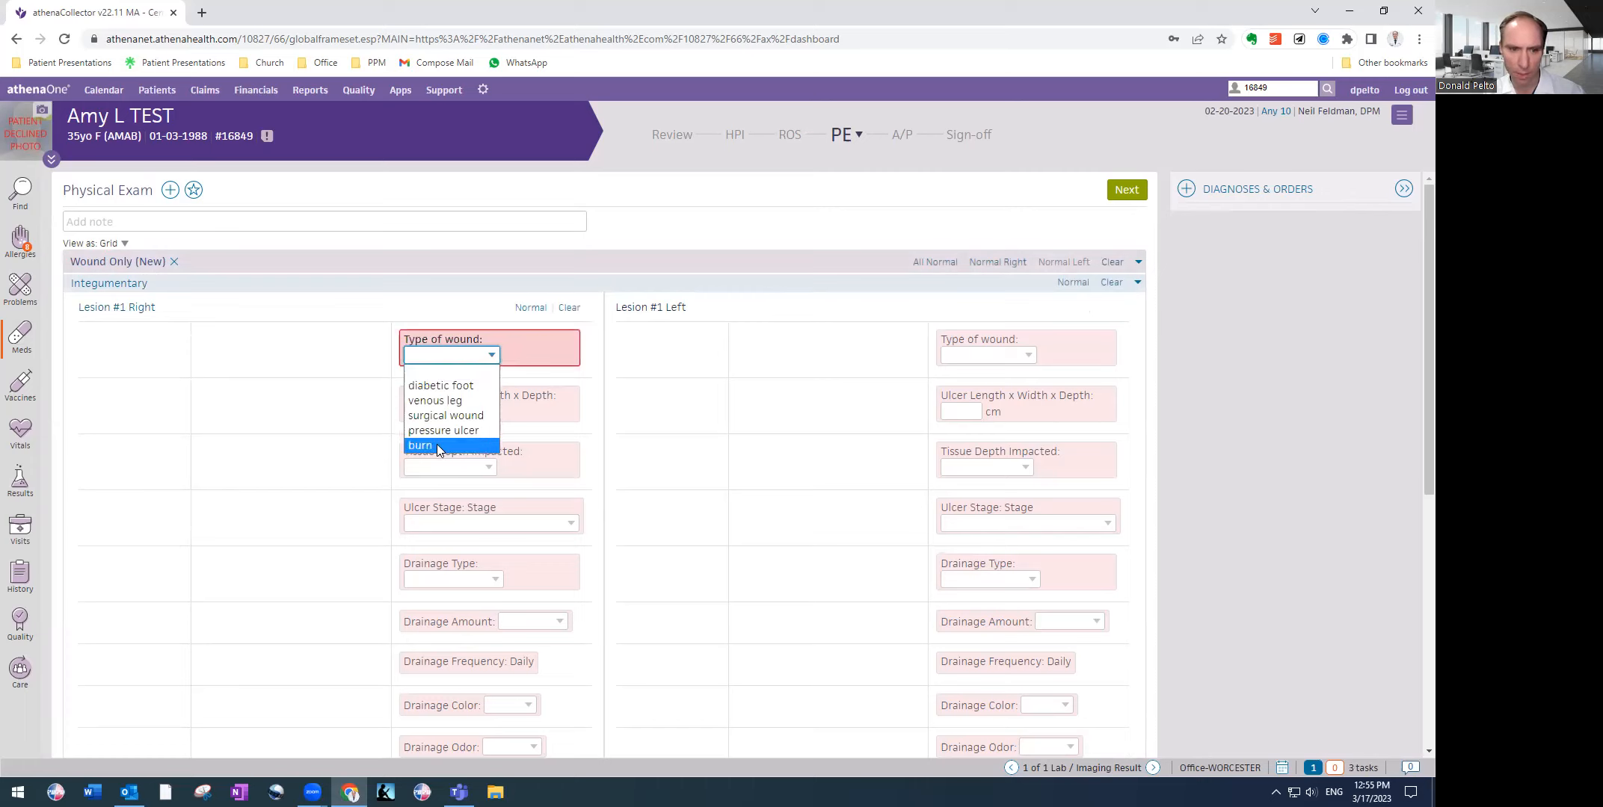
{"action": "left_click", "coordinate": [442, 385]}
{"action": "left_click", "coordinate": [441, 412]}
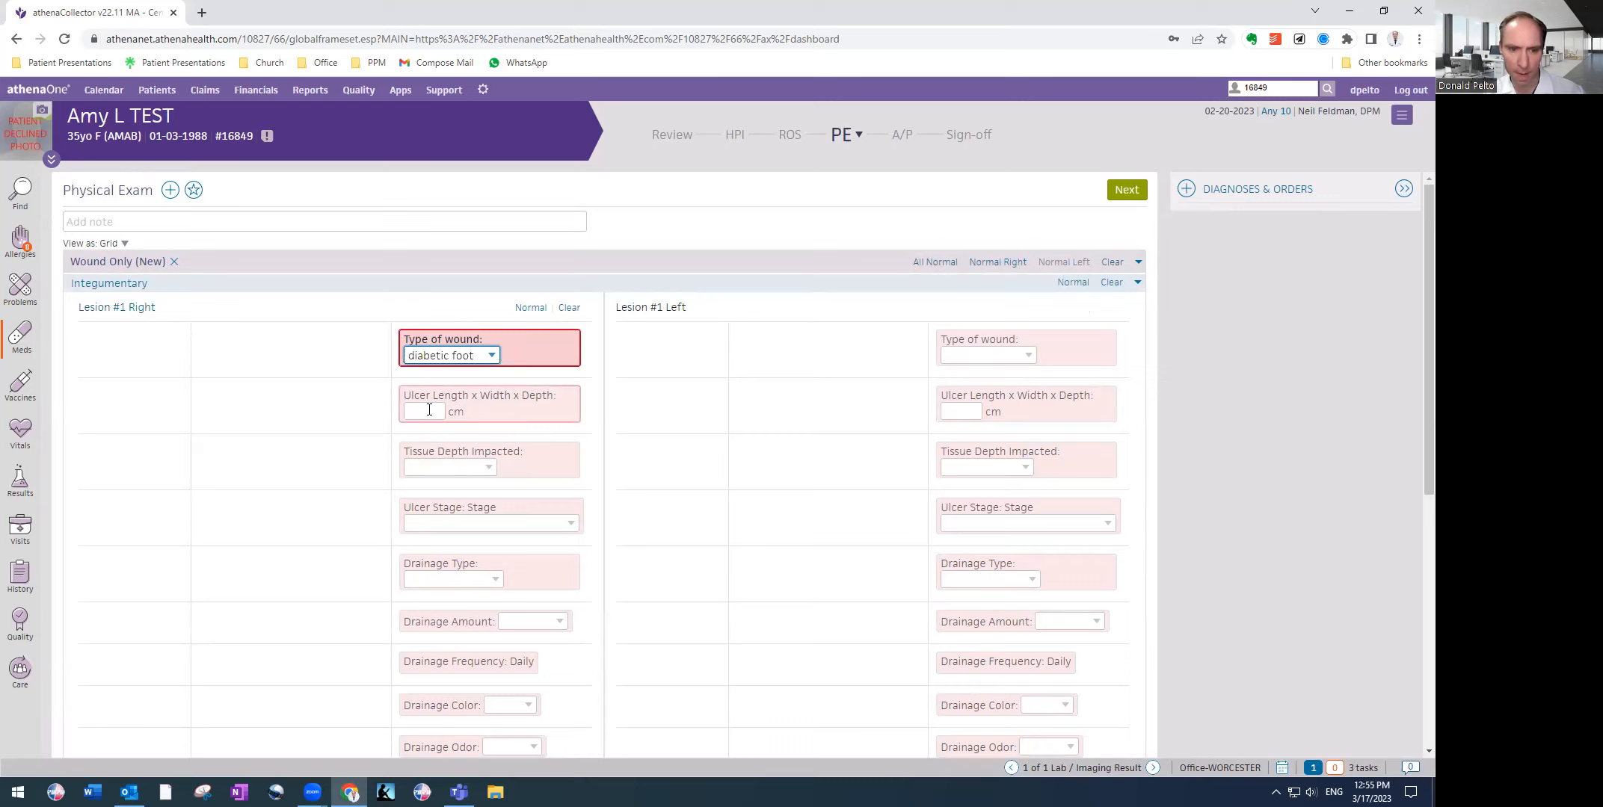
{"action": "left_click", "coordinate": [429, 409]}
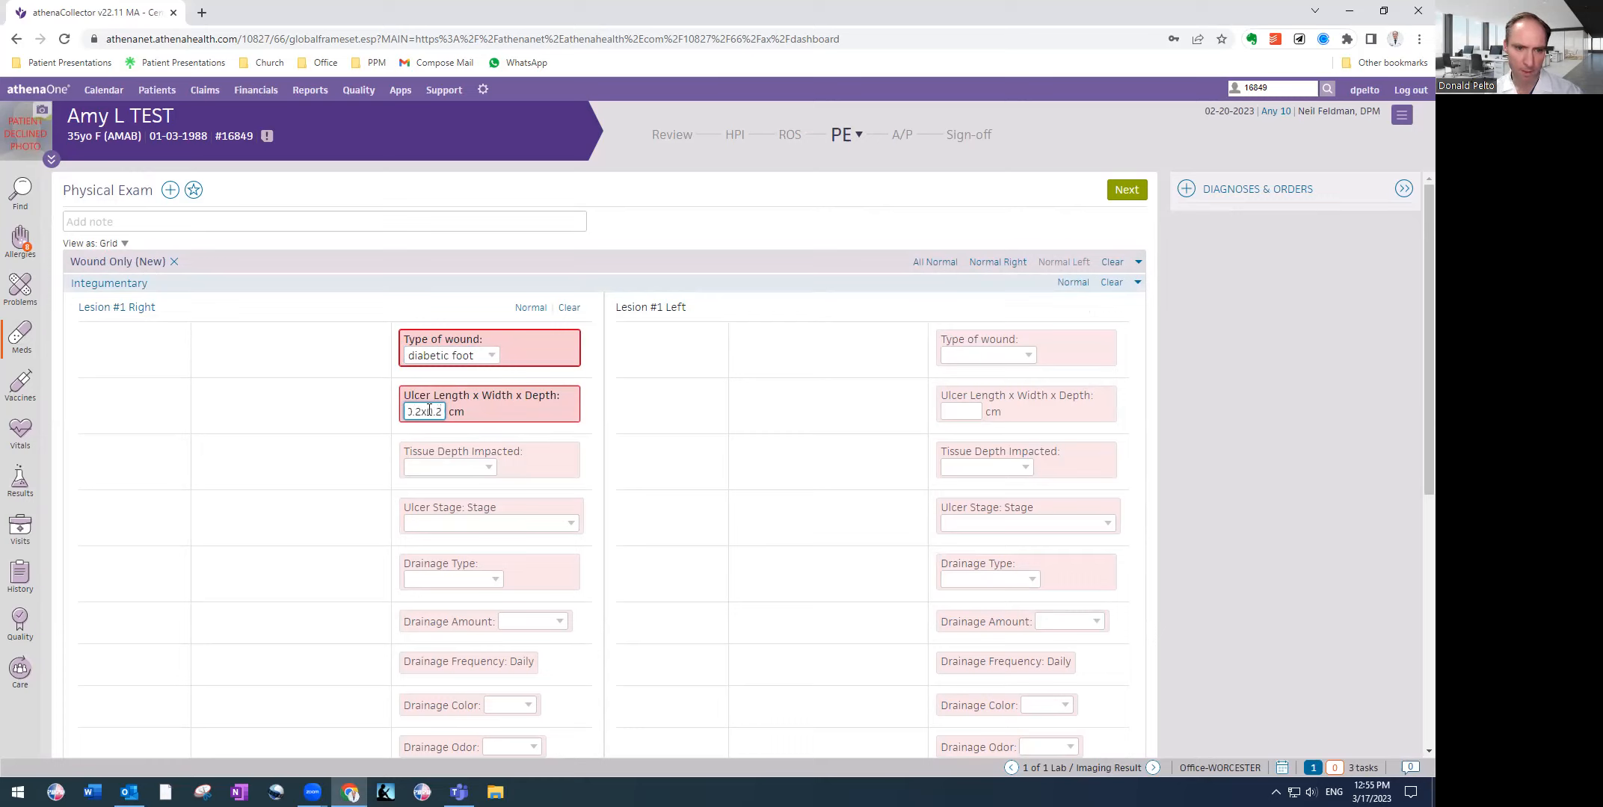
Set Lesion #1 Right's tissue depth impacted to Subcutaneous and its ulcer stage to 3 (Full-thickness skin loss)
{"action": "left_click", "coordinate": [447, 467]}
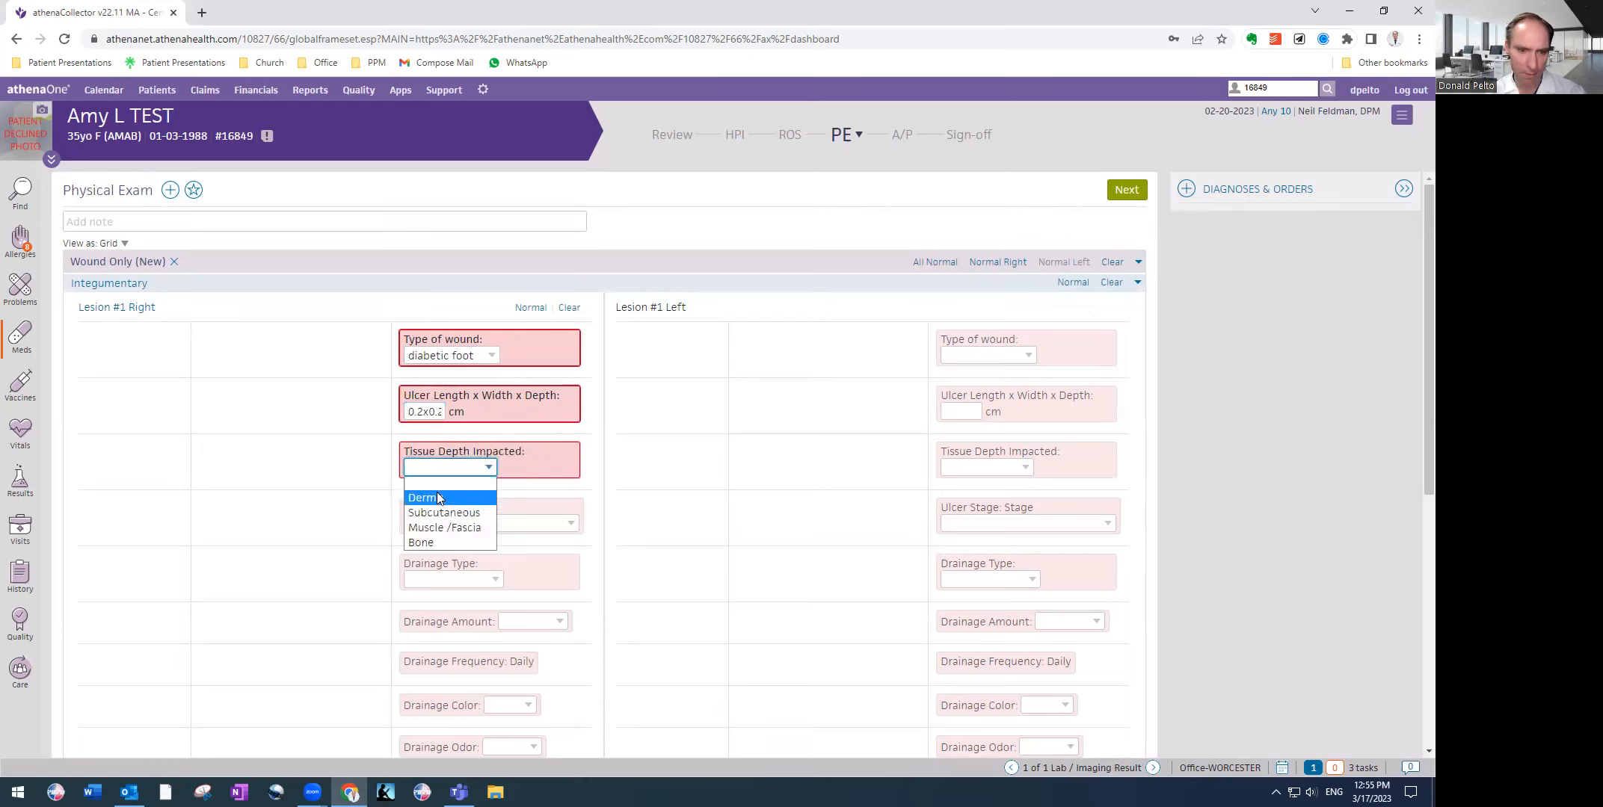
{"action": "left_click", "coordinate": [434, 512]}
{"action": "left_click", "coordinate": [452, 470]}
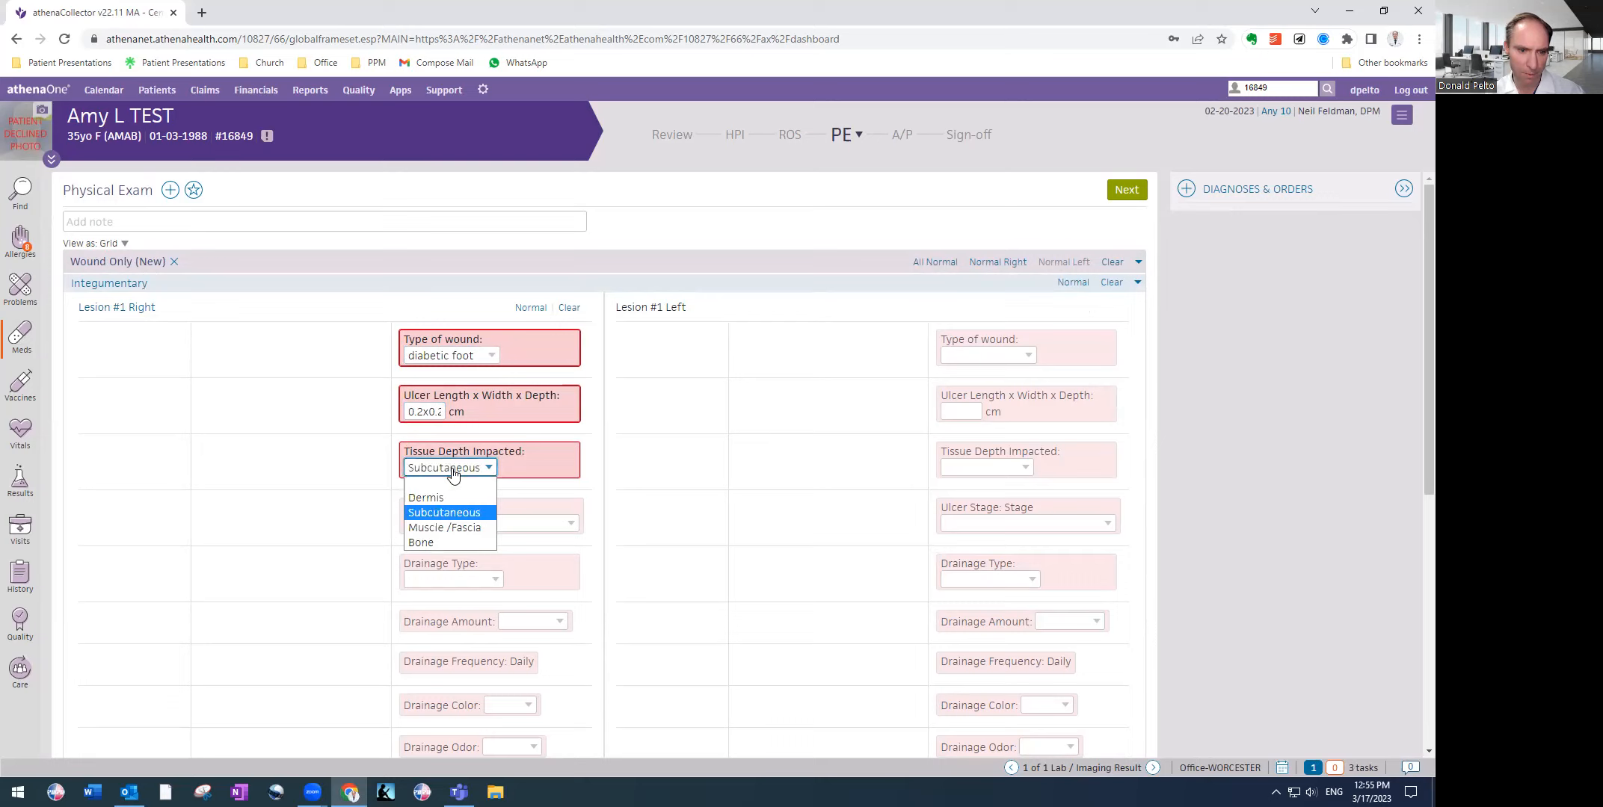
{"action": "left_click", "coordinate": [454, 474]}
{"action": "left_click", "coordinate": [454, 473]}
{"action": "left_click", "coordinate": [446, 513]}
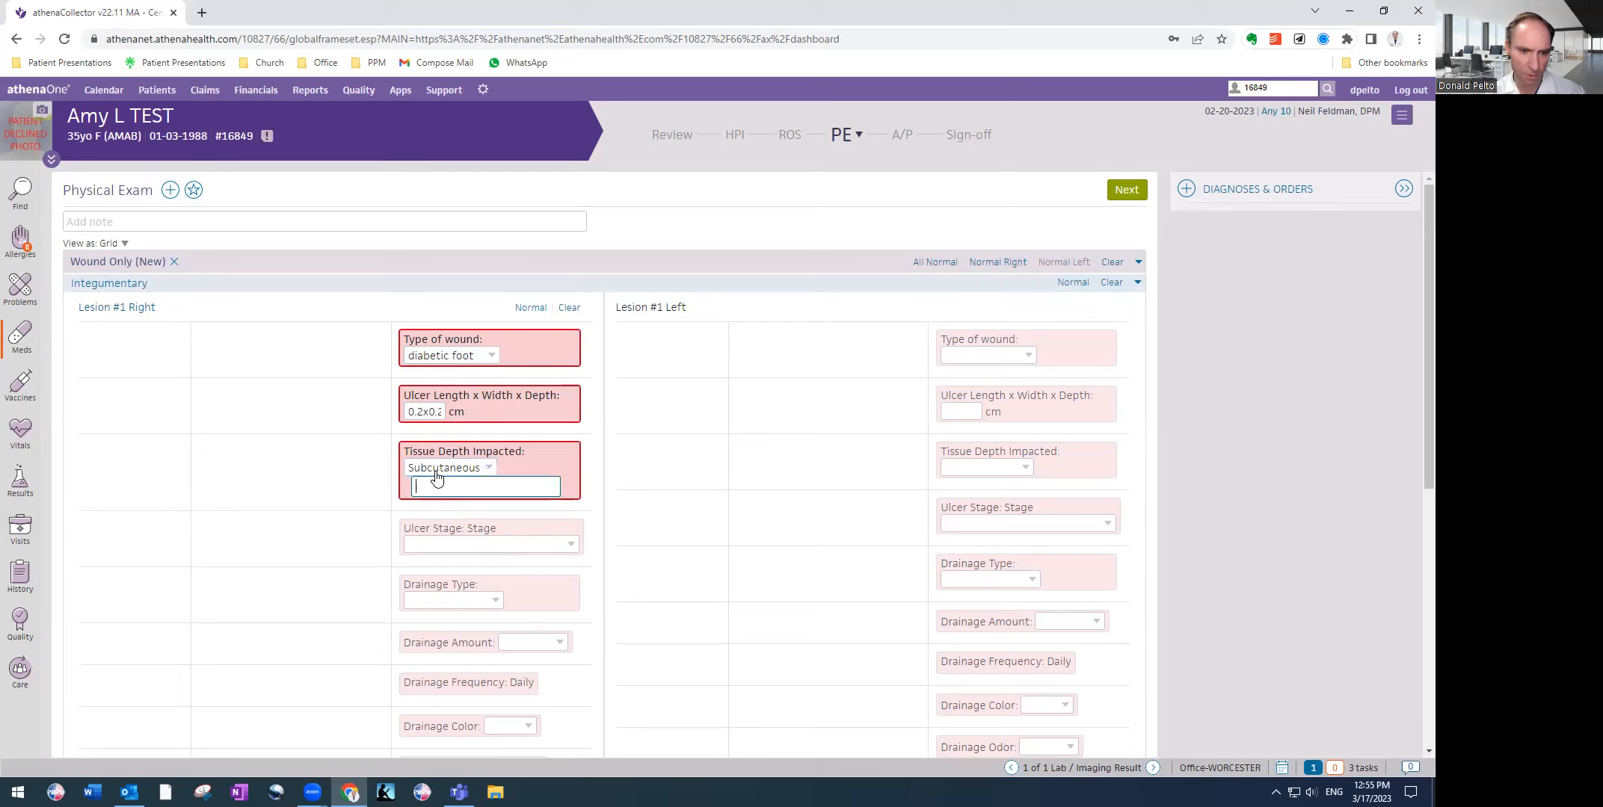
{"action": "left_click", "coordinate": [437, 468]}
{"action": "left_click", "coordinate": [437, 514]}
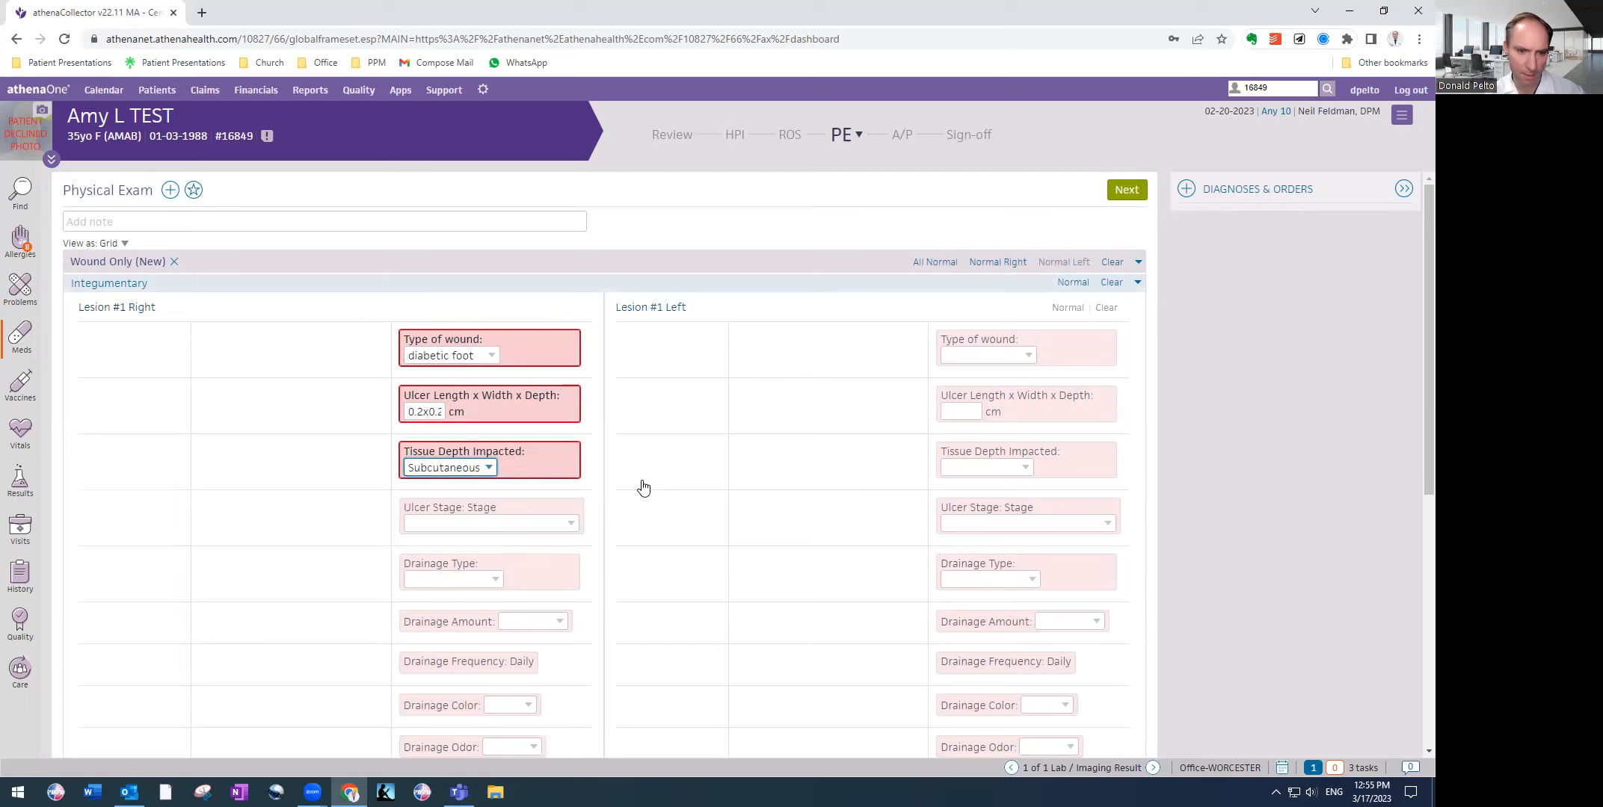
{"action": "scroll", "coordinate": [642, 488], "scroll_direction": "down", "scroll_amount": 1}
{"action": "left_click", "coordinate": [471, 452]}
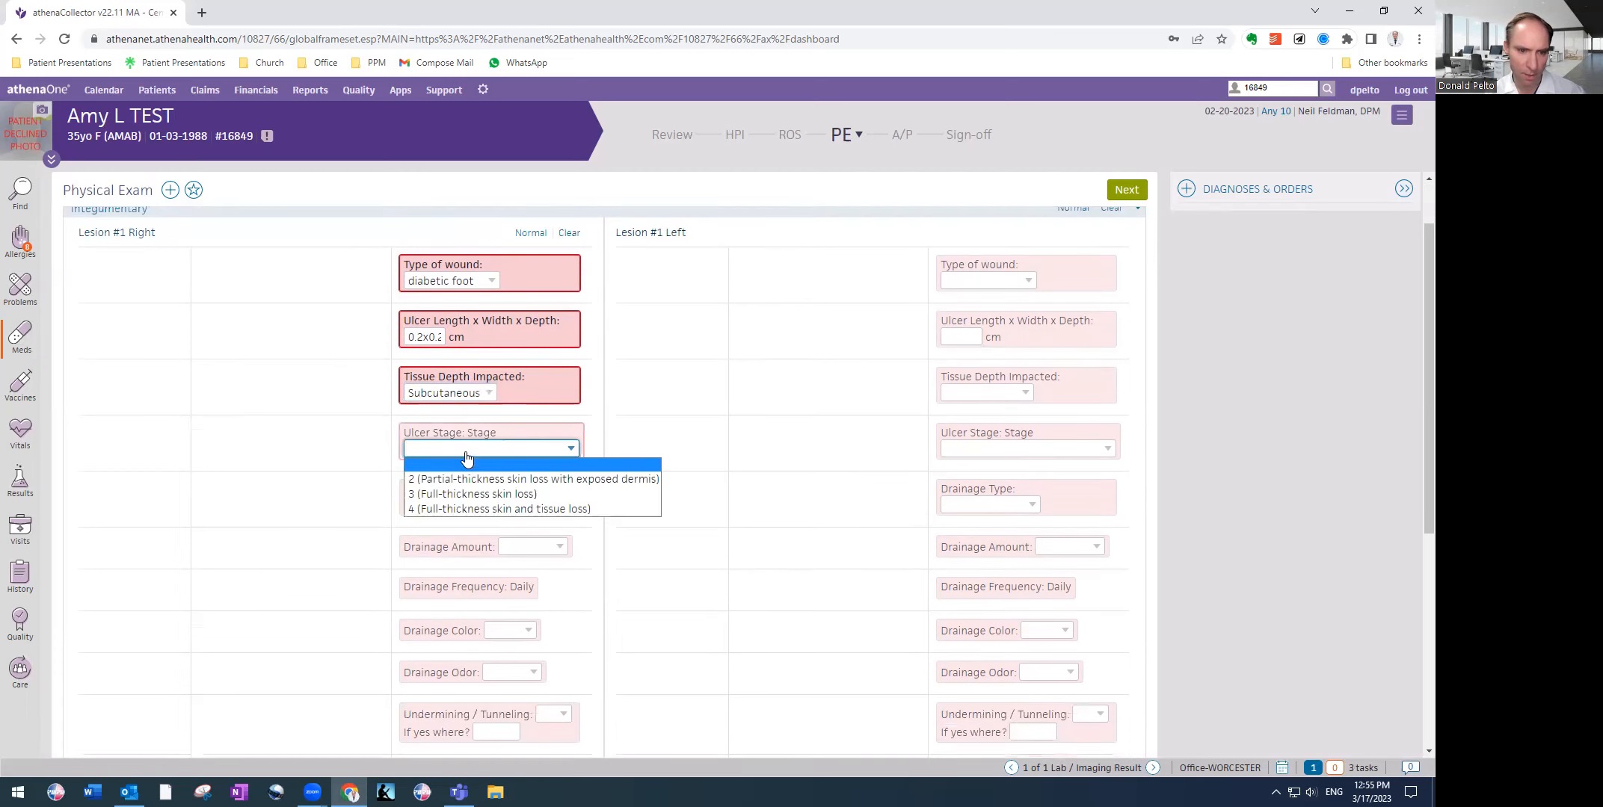
{"action": "left_click", "coordinate": [454, 496]}
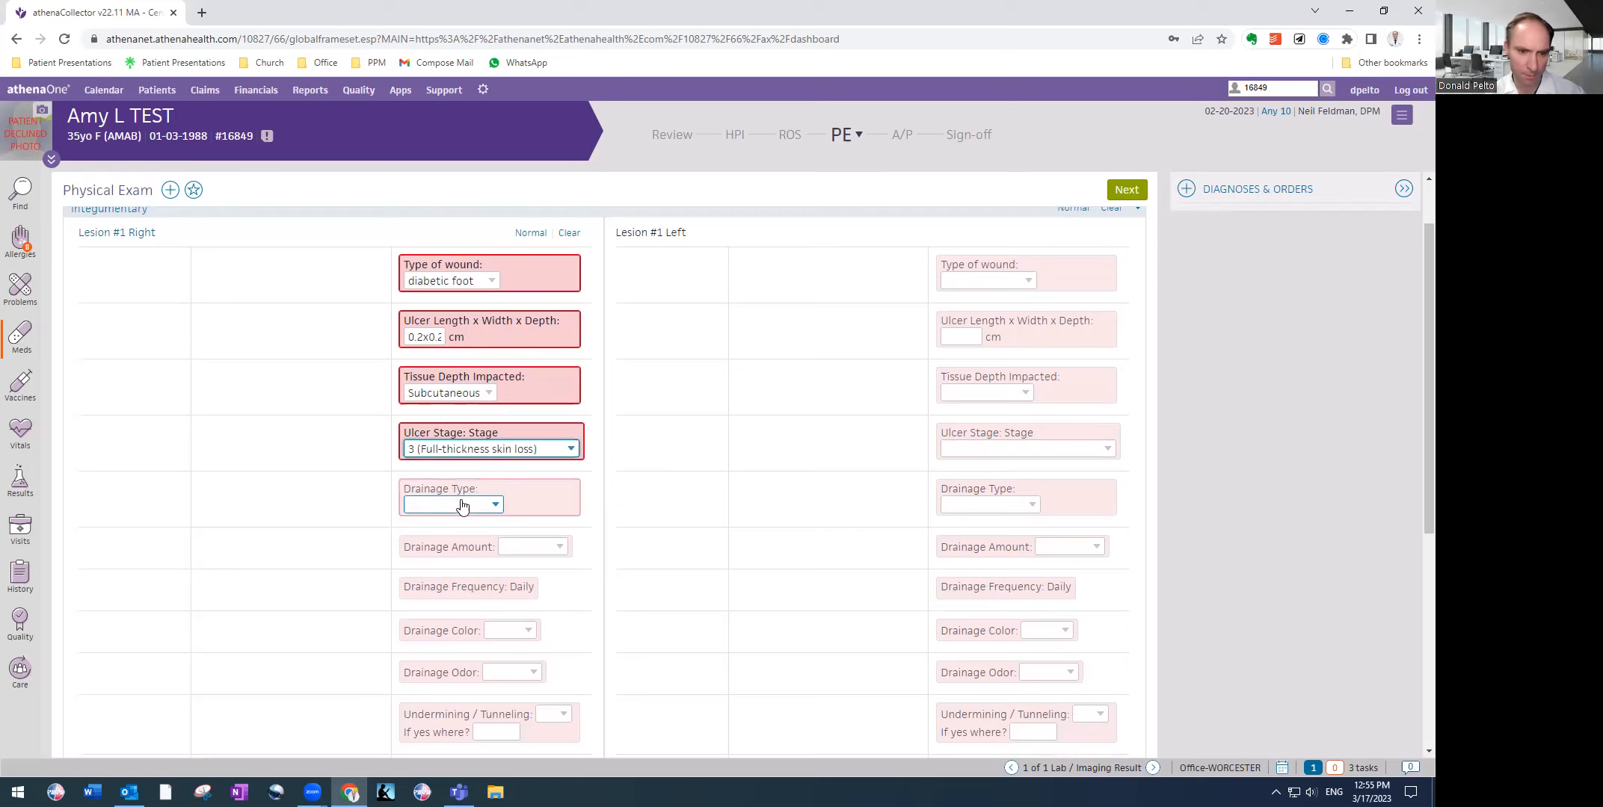
Record Lesion #1 Right's drainage type as Serous, amount as Moderate and frequency as Daily
{"action": "left_click", "coordinate": [500, 507]}
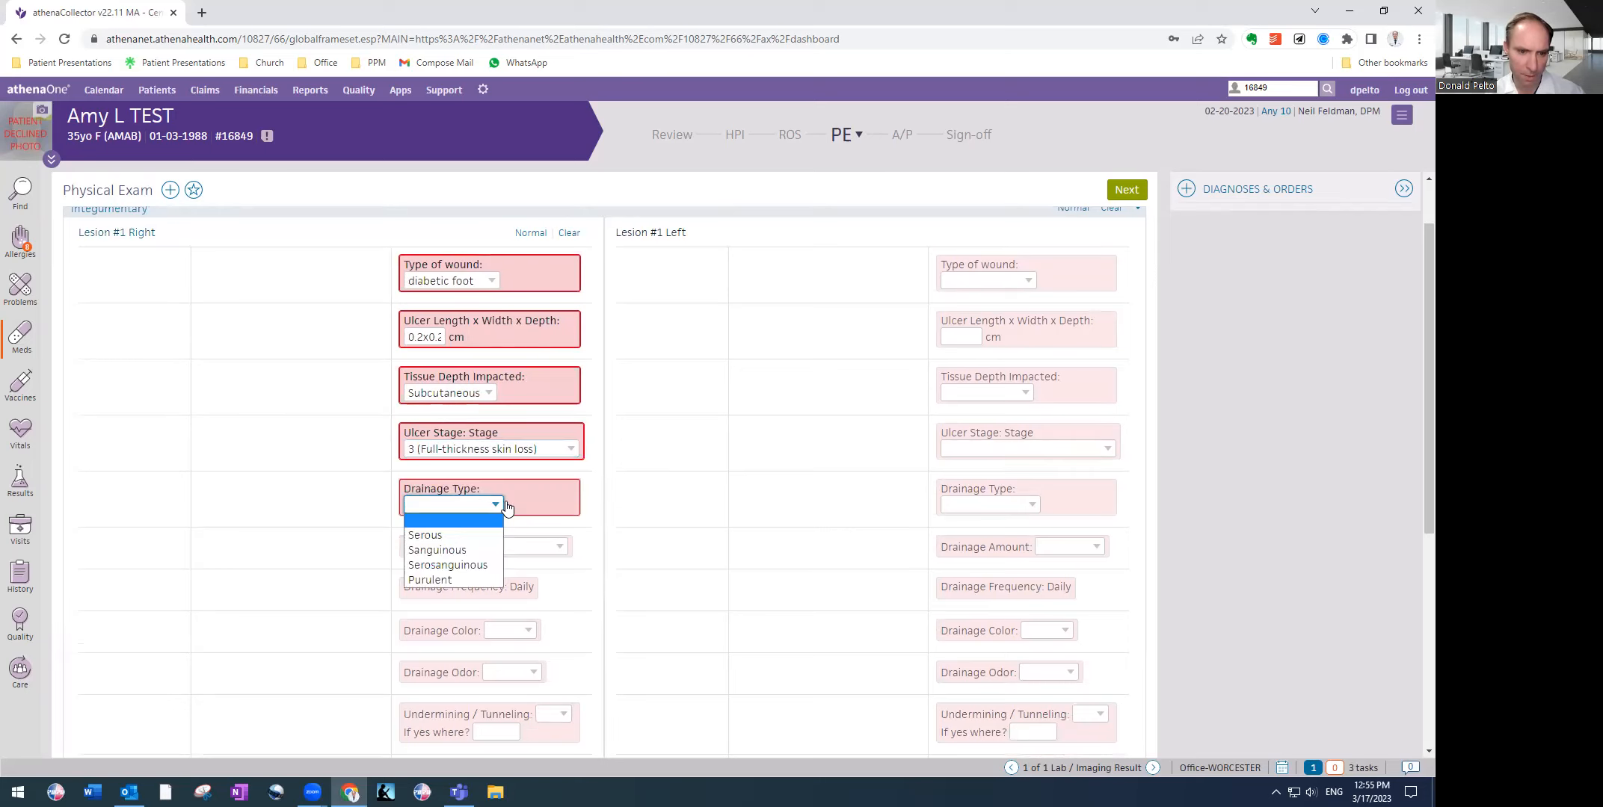
{"action": "scroll", "coordinate": [597, 486], "scroll_direction": "down", "scroll_amount": 2}
{"action": "left_click", "coordinate": [449, 355]}
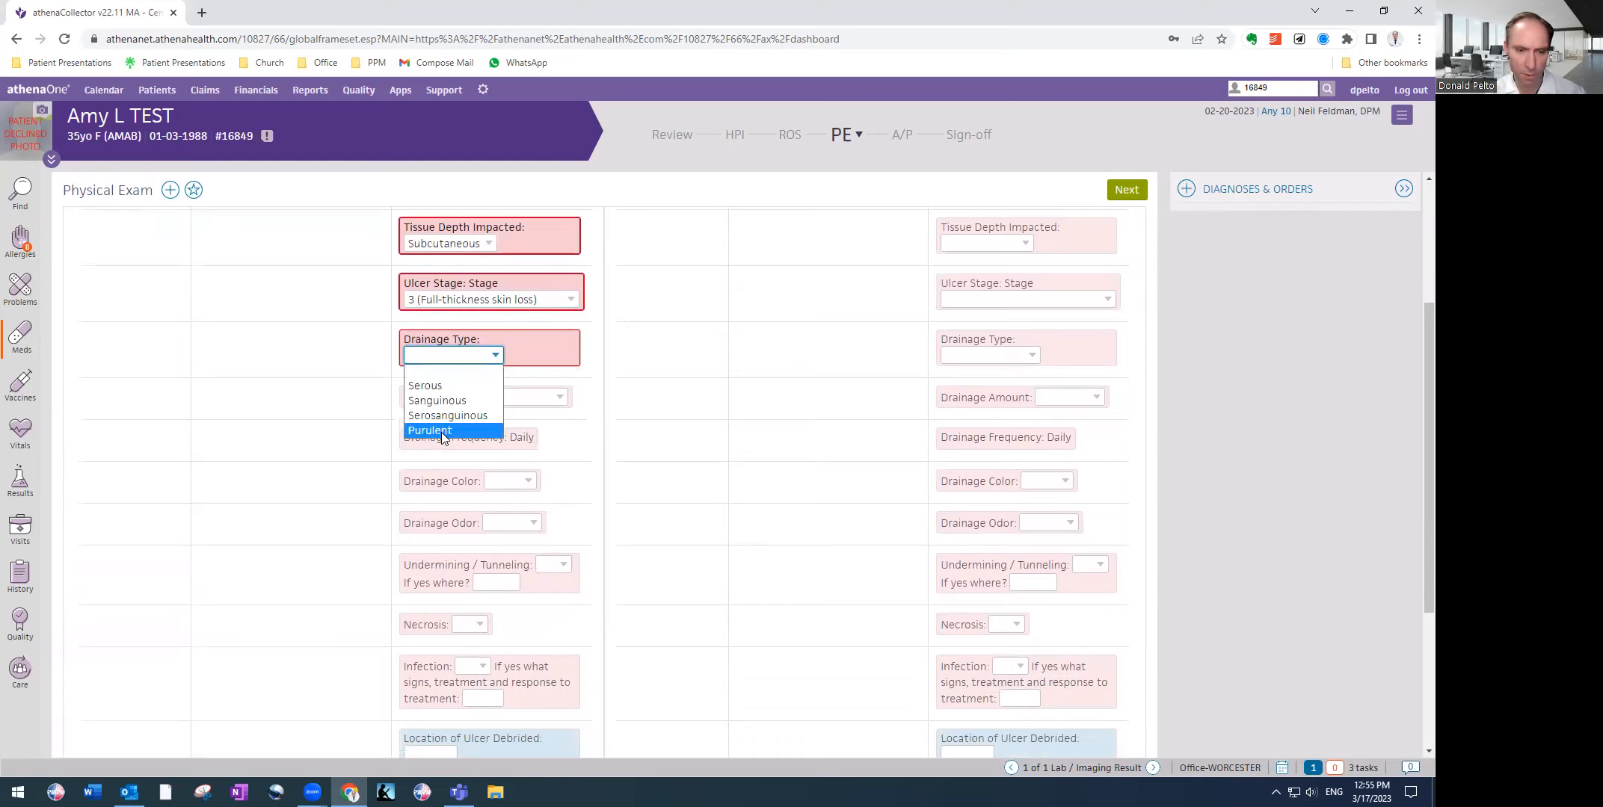
{"action": "left_click", "coordinate": [437, 386]}
{"action": "left_click", "coordinate": [531, 396]}
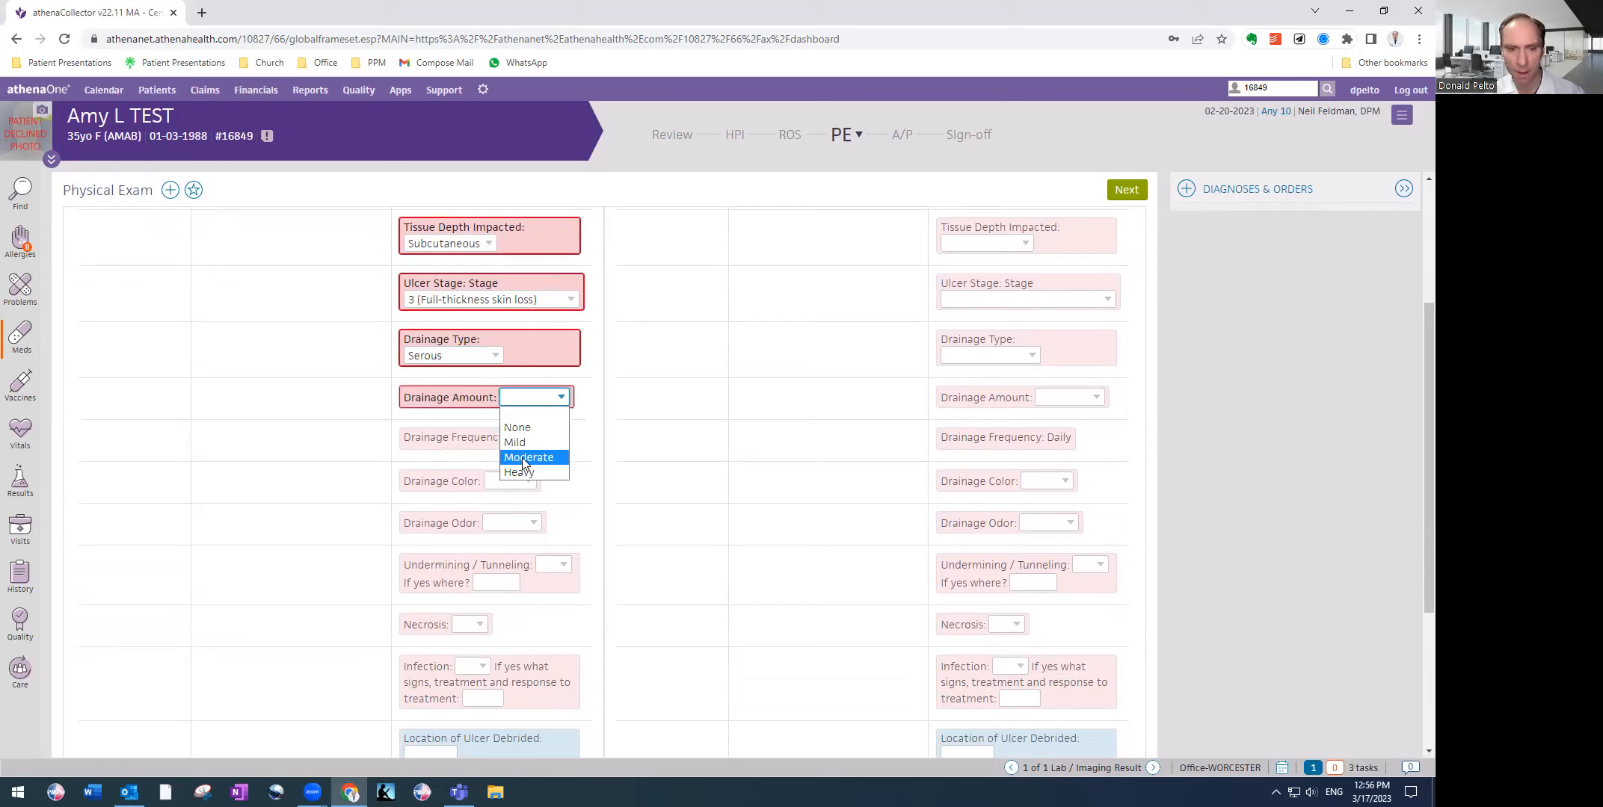
{"action": "left_click", "coordinate": [522, 457]}
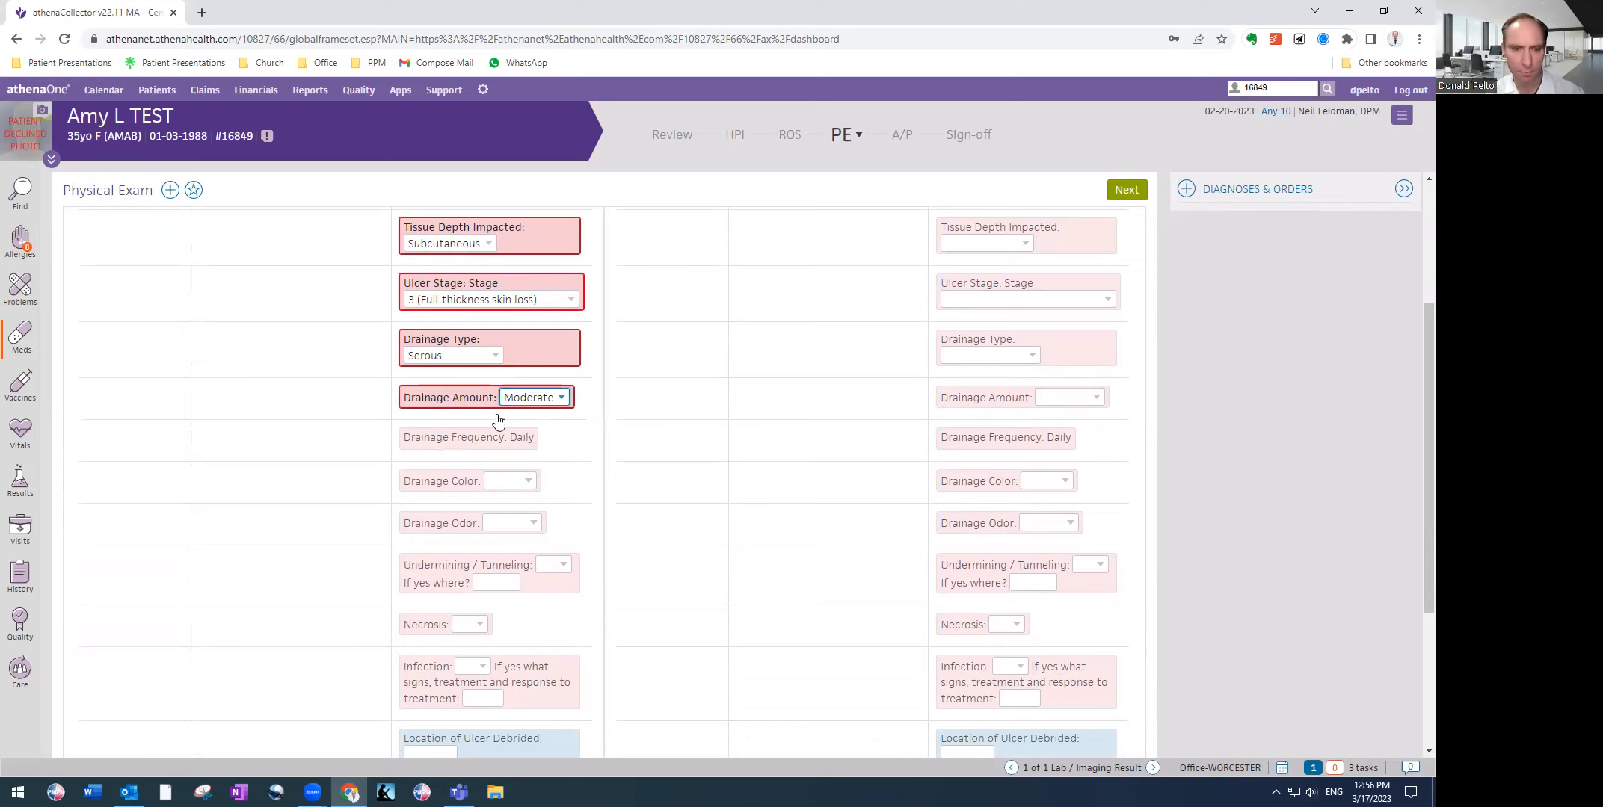
{"action": "left_click", "coordinate": [475, 442]}
Set Lesion #1 Right's drainage color to clear and its drainage odor to absent
{"action": "left_click", "coordinate": [489, 482]}
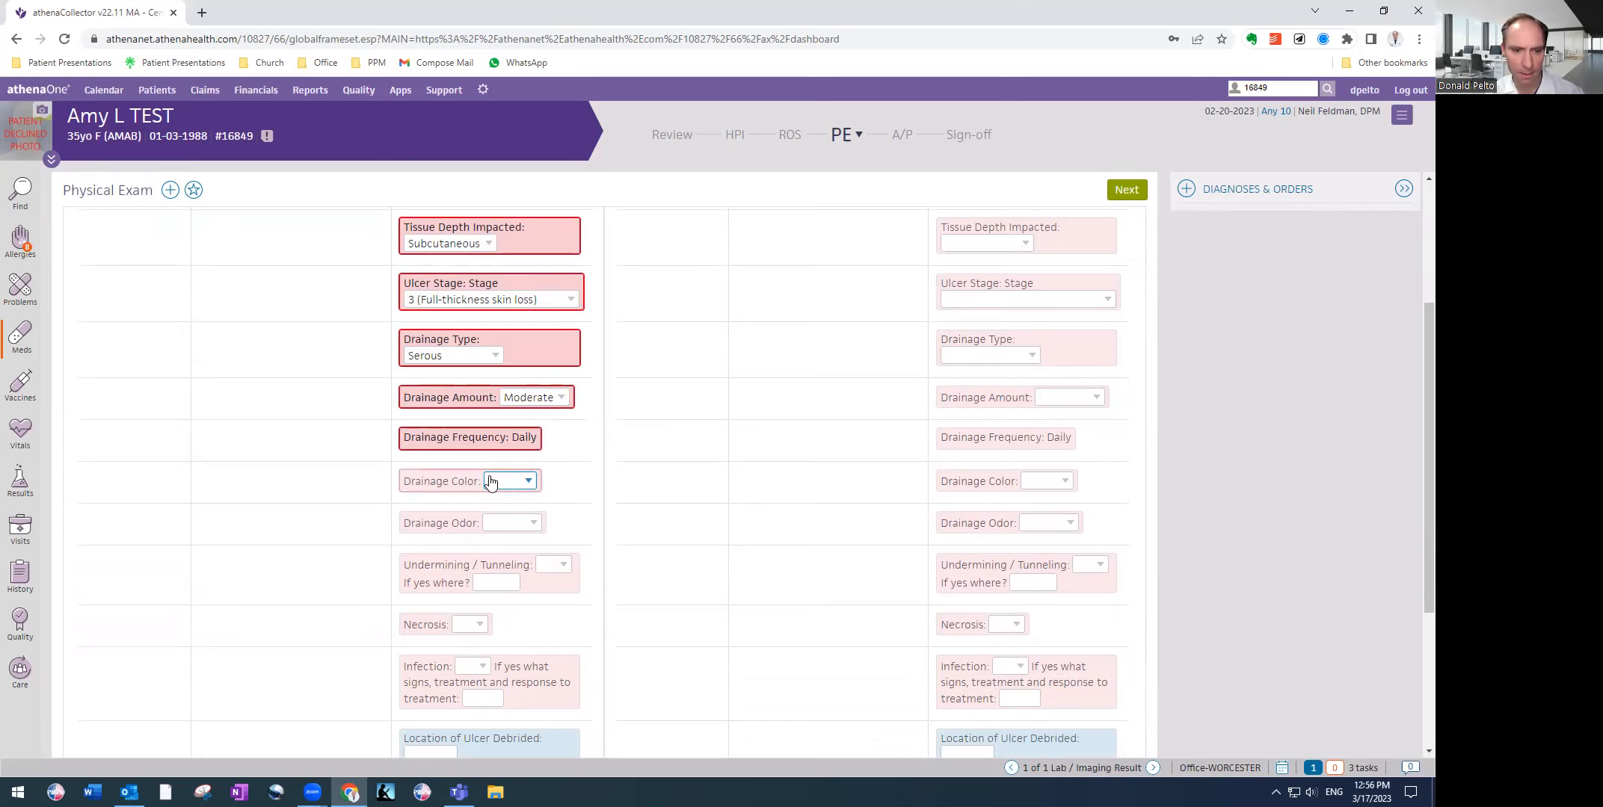
{"action": "scroll", "coordinate": [494, 465], "scroll_direction": "down", "scroll_amount": 1}
{"action": "left_click", "coordinate": [499, 411]}
{"action": "left_click", "coordinate": [500, 438]}
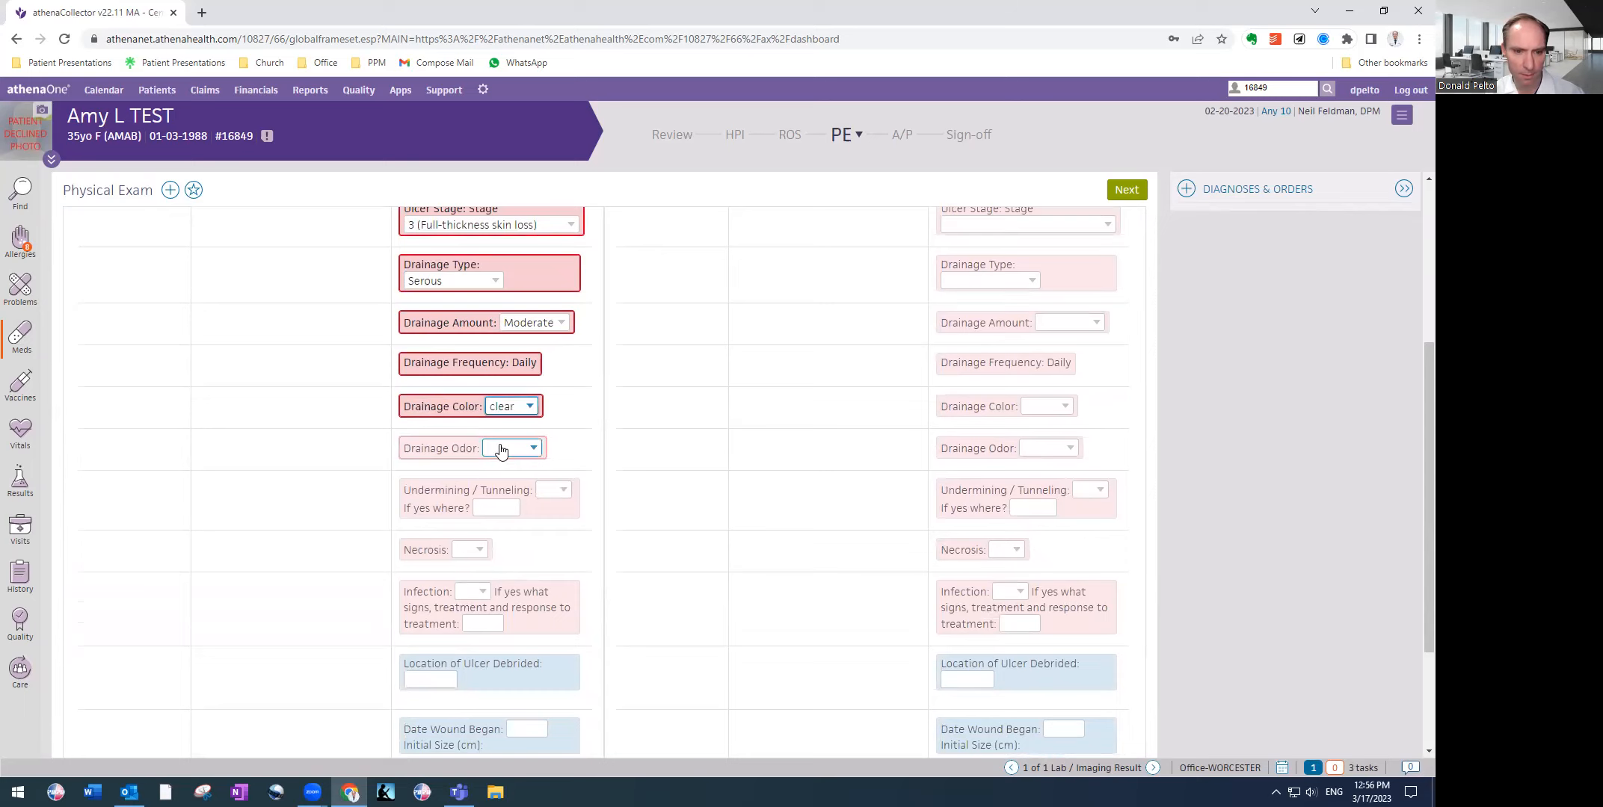
{"action": "left_click", "coordinate": [501, 449]}
{"action": "left_click", "coordinate": [494, 492]}
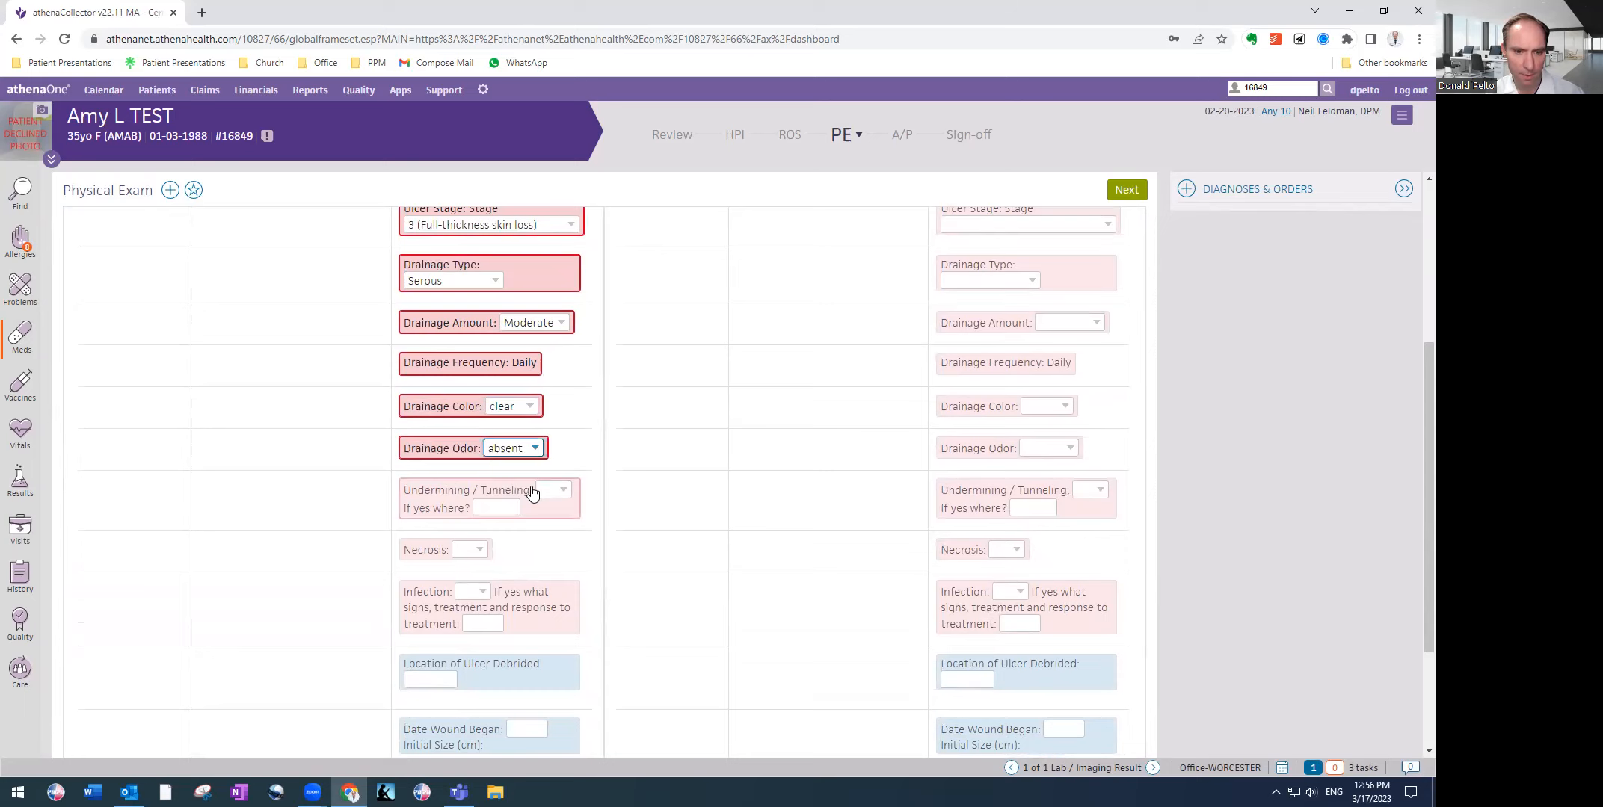
Mark undermining/tunneling, necrosis and infection as No for Lesion #1 Right
{"action": "left_click", "coordinate": [553, 493]}
{"action": "left_click", "coordinate": [550, 522]}
{"action": "scroll", "coordinate": [523, 508], "scroll_direction": "down", "scroll_amount": 1}
{"action": "left_click", "coordinate": [471, 476]}
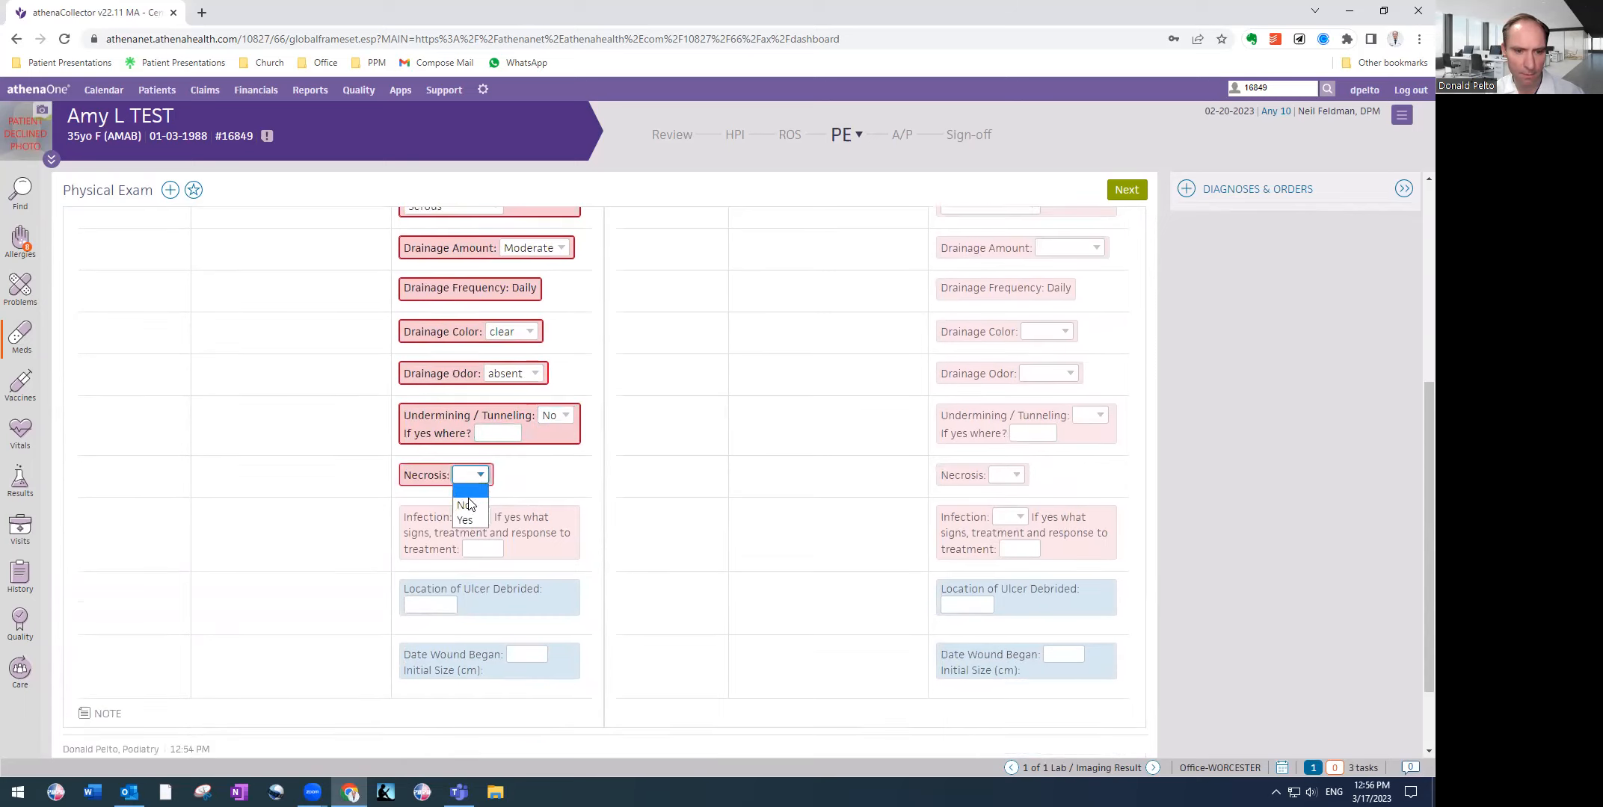
{"action": "scroll", "coordinate": [500, 478], "scroll_direction": "down", "scroll_amount": 1}
{"action": "left_click", "coordinate": [473, 442]}
{"action": "left_click", "coordinate": [469, 465]}
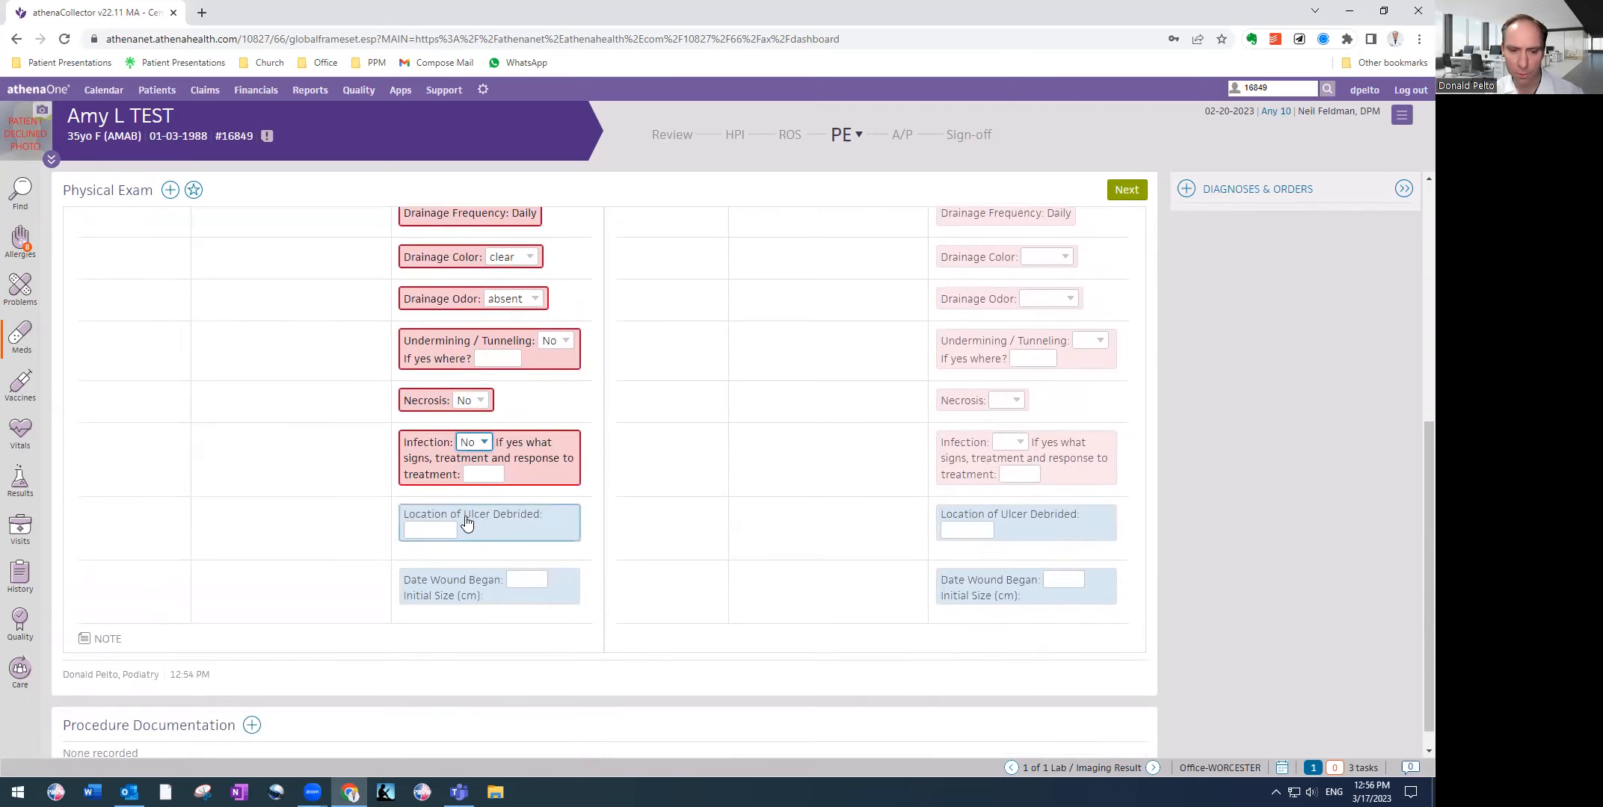
Enter 1st met head as Lesion #1 Right's location of ulcer debrided and 3/17/23 as the date the wound began
{"action": "left_click", "coordinate": [445, 527]}
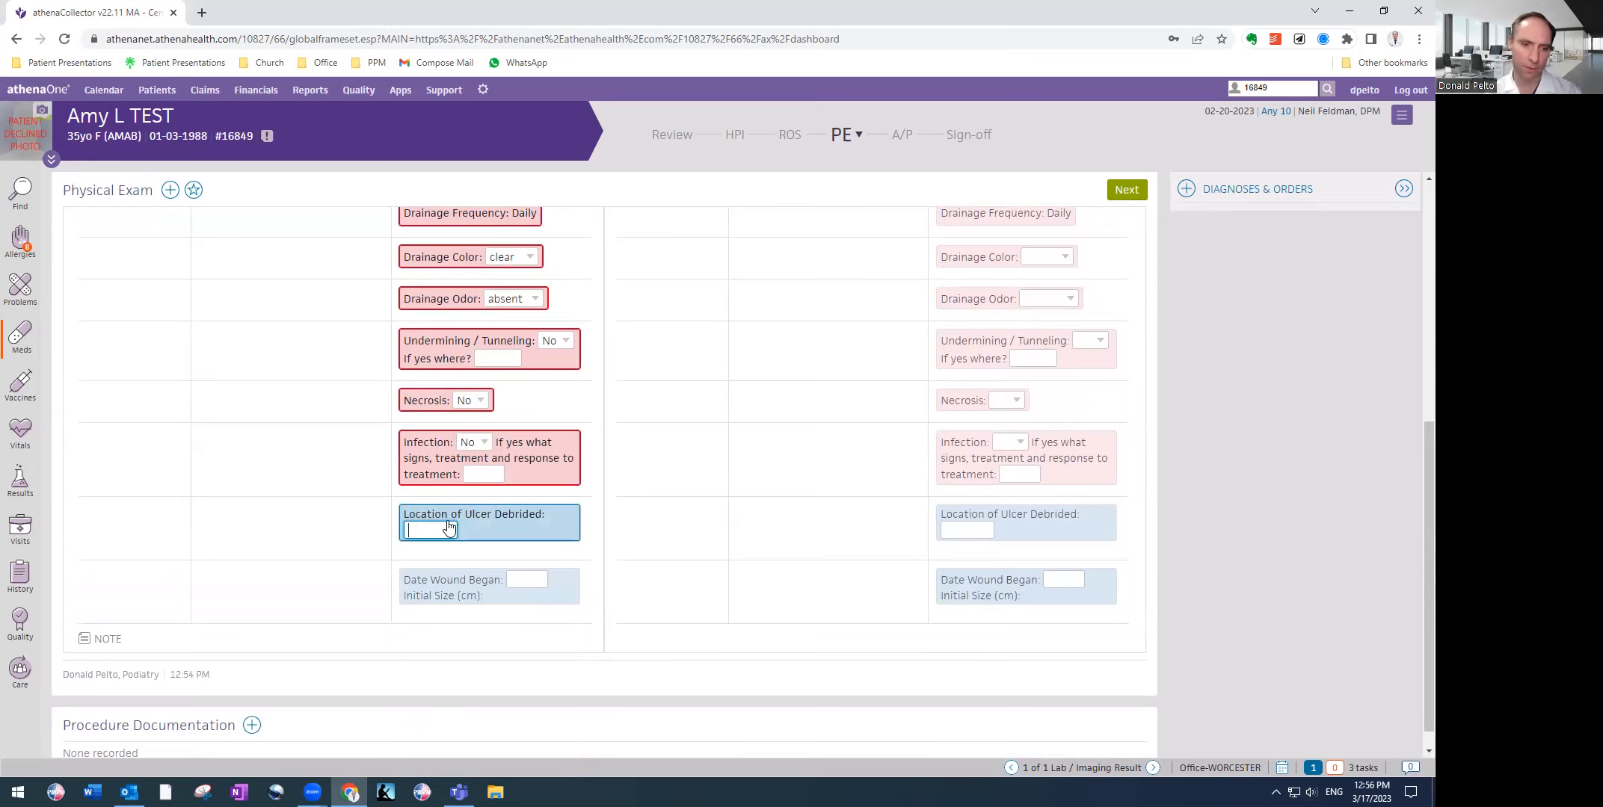
{"action": "type", "text": "met hea"}
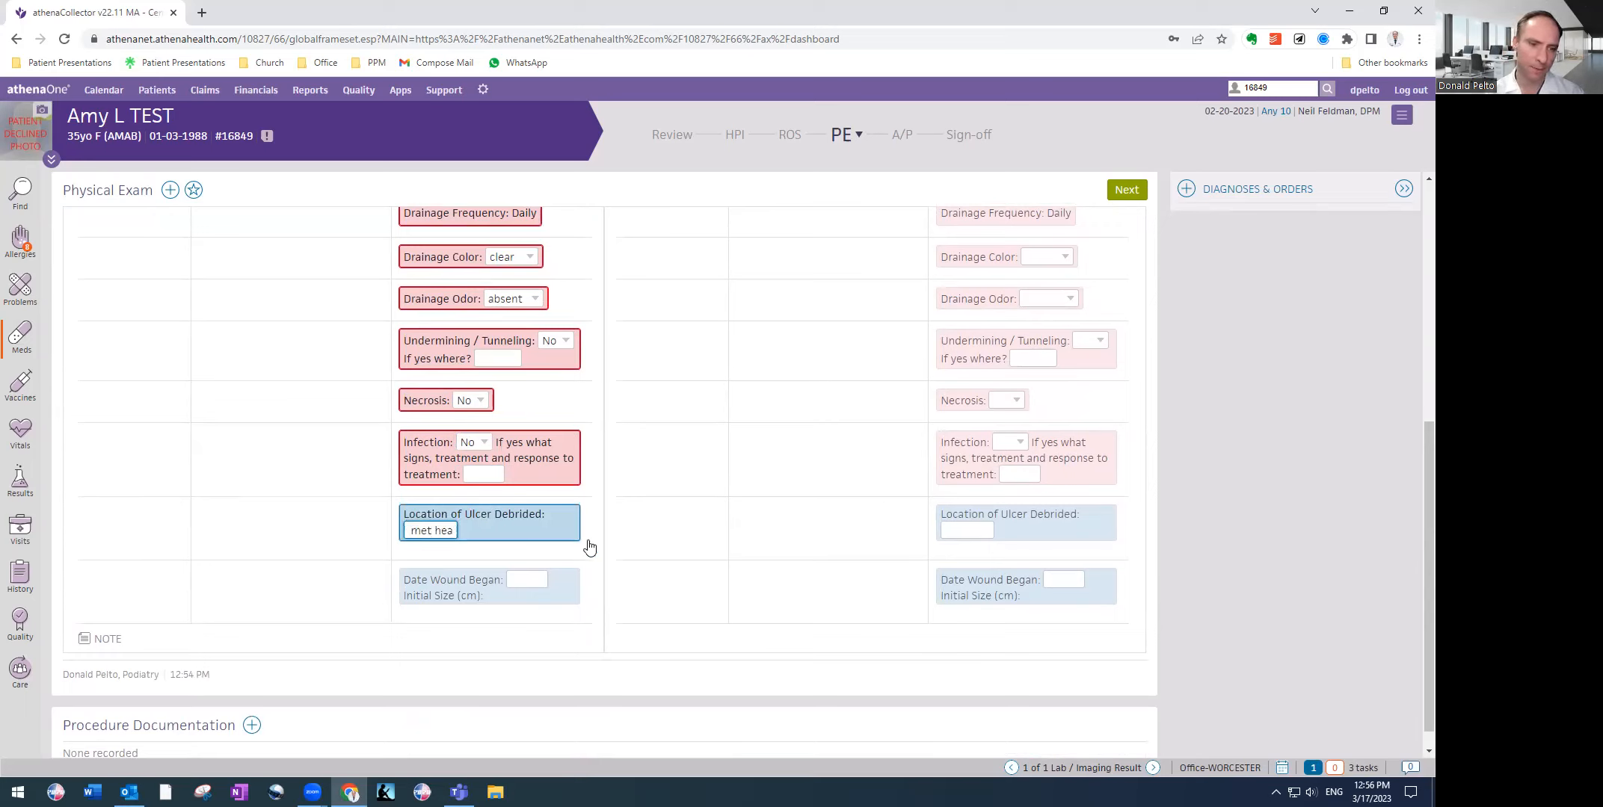
{"action": "type", "text": "d"}
{"action": "left_click", "coordinate": [534, 579]}
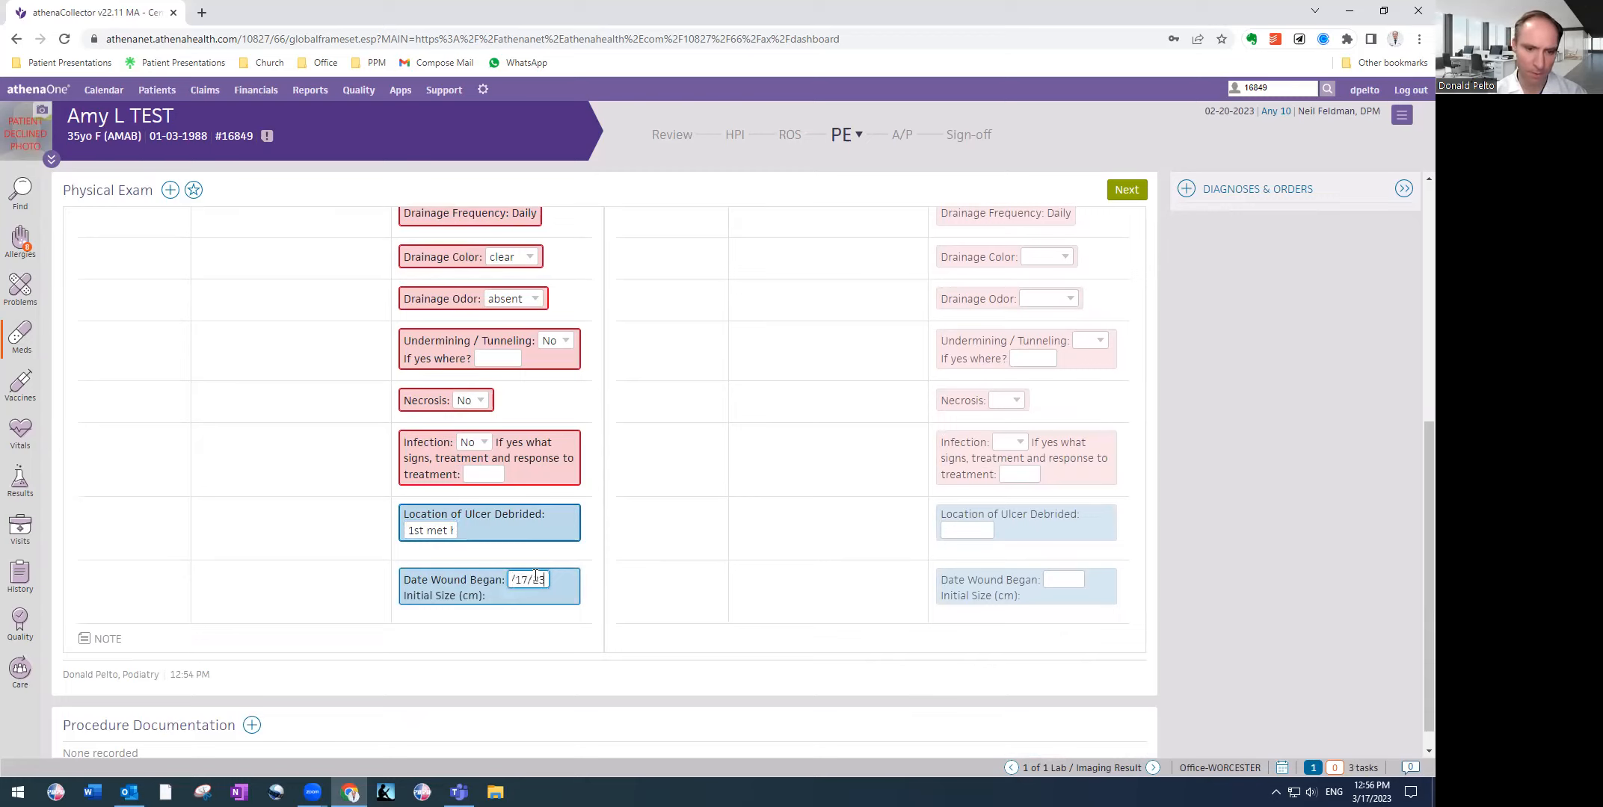
{"action": "scroll", "coordinate": [448, 419], "scroll_direction": "up", "scroll_amount": 4}
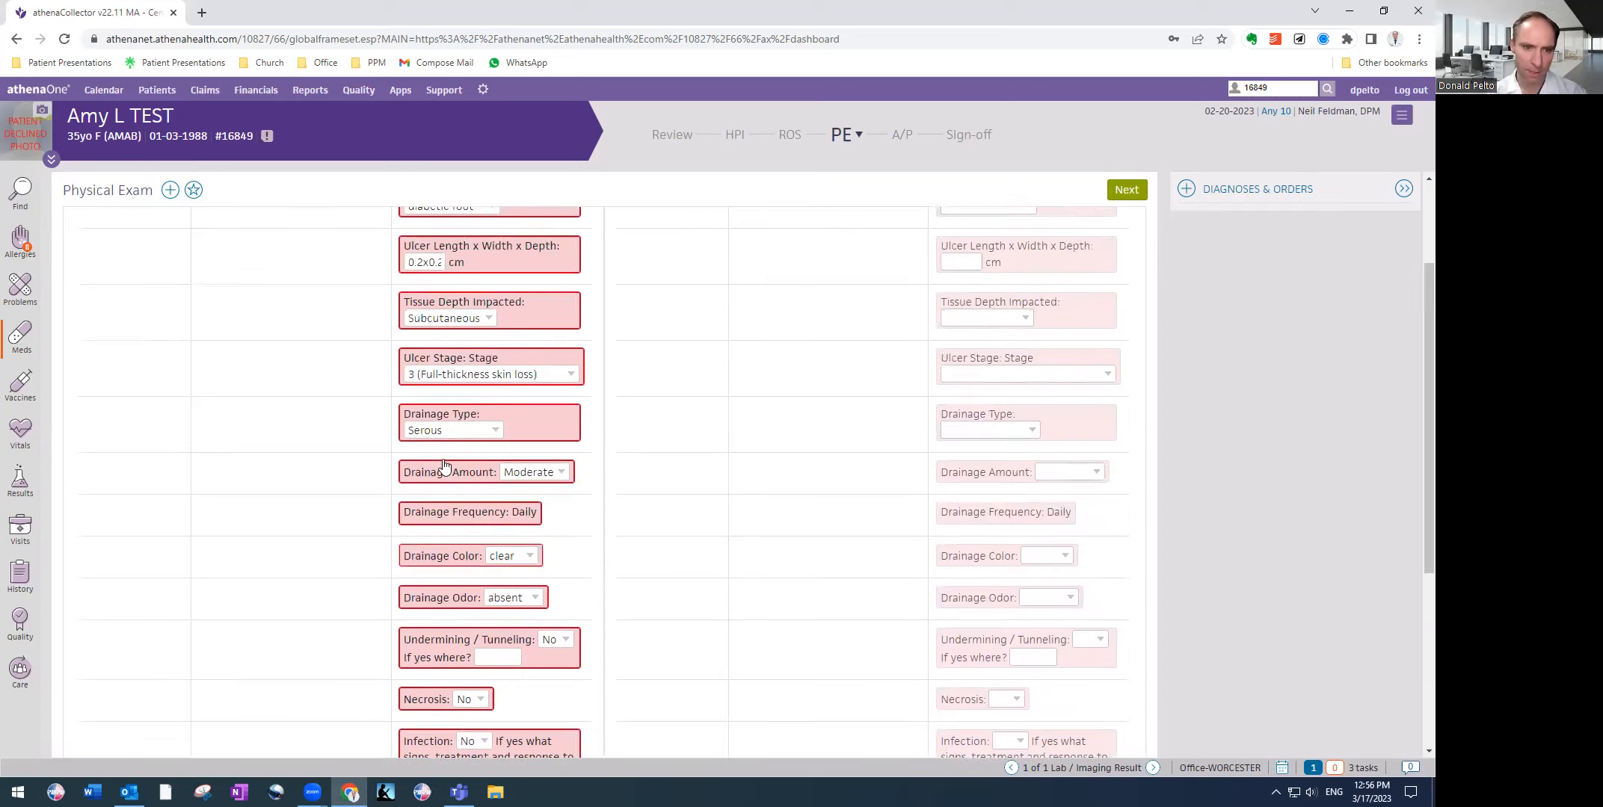
{"action": "scroll", "coordinate": [439, 389], "scroll_direction": "up", "scroll_amount": 2}
{"action": "left_click", "coordinate": [426, 410]}
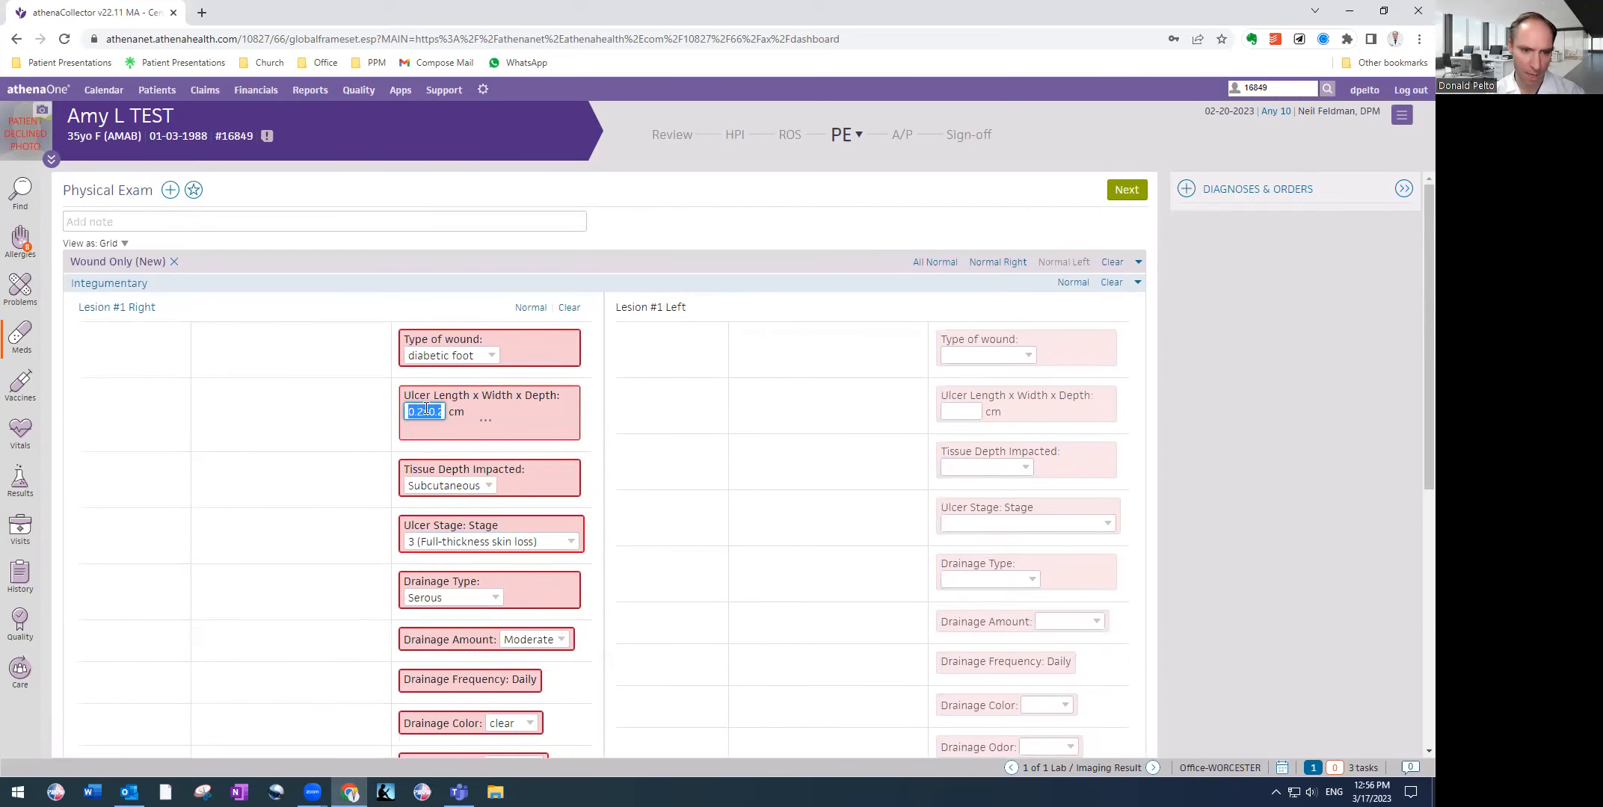
{"action": "scroll", "coordinate": [433, 448], "scroll_direction": "down", "scroll_amount": 7}
{"action": "double_click", "coordinate": [446, 557]}
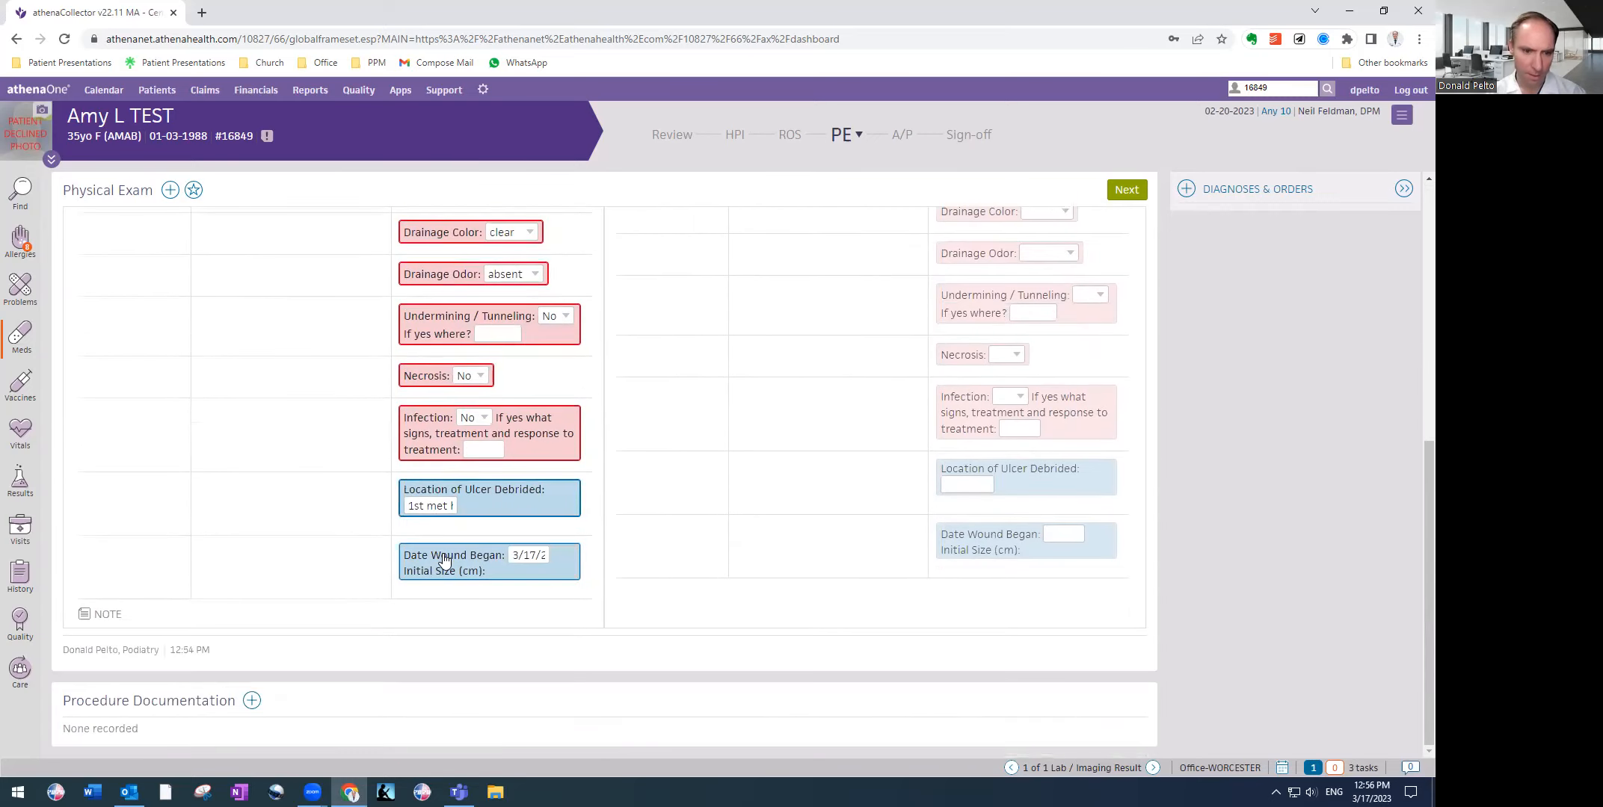
{"action": "left_click", "coordinate": [445, 559]}
{"action": "type", "text": "Griffin & Company, P.C."}
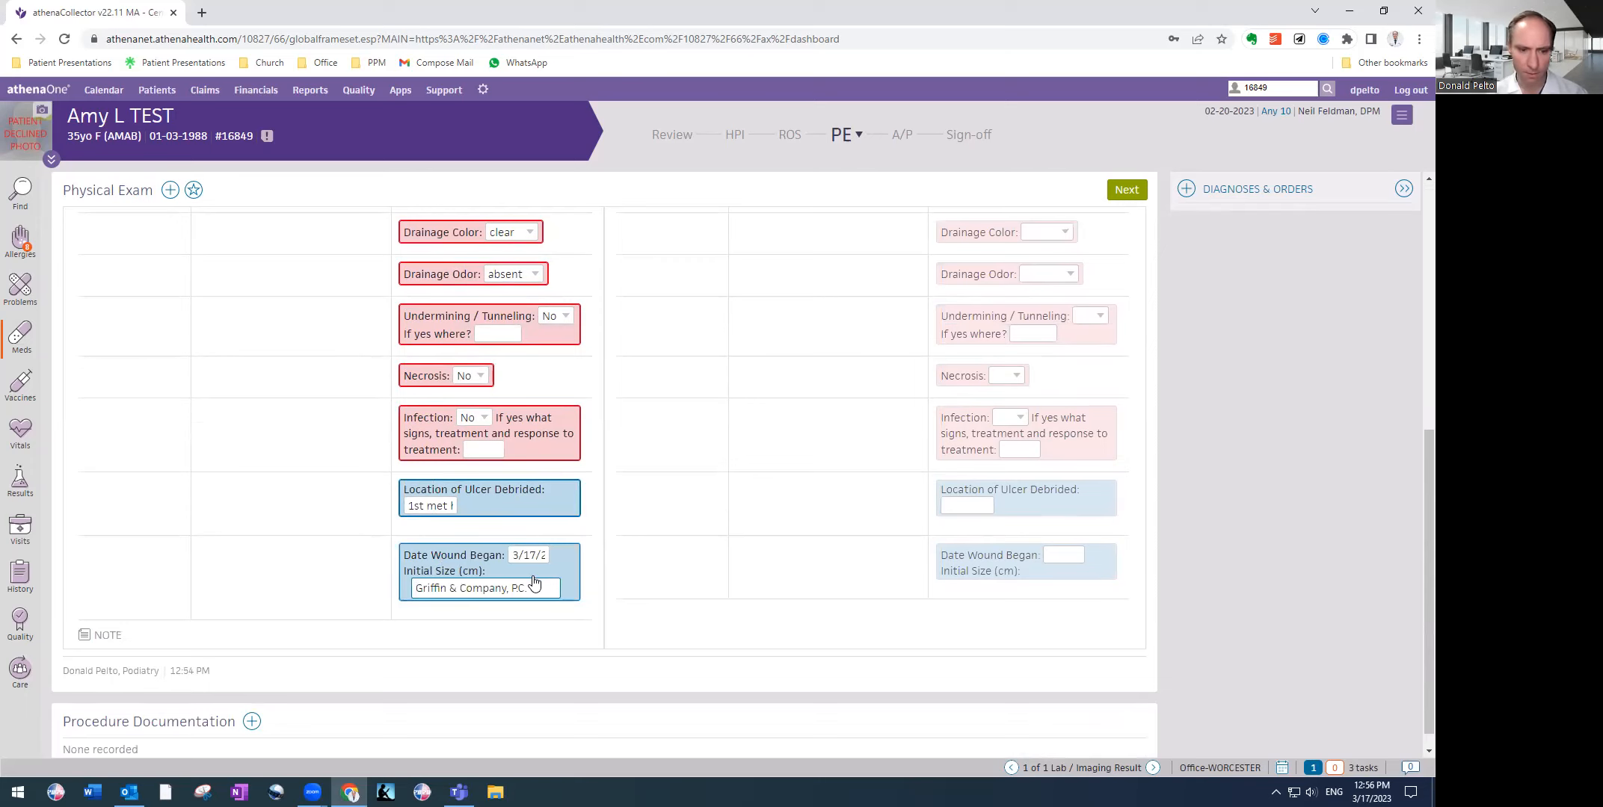
{"action": "triple_click", "coordinate": [487, 589]}
{"action": "key", "text": "BackSpace"}
Copy the ulcer dimensions 0.2x0.2x0.2 into Lesion #1 Right's Initial Size (cm) note
{"action": "scroll", "coordinate": [448, 441], "scroll_direction": "up", "scroll_amount": 6}
{"action": "double_click", "coordinate": [425, 387]}
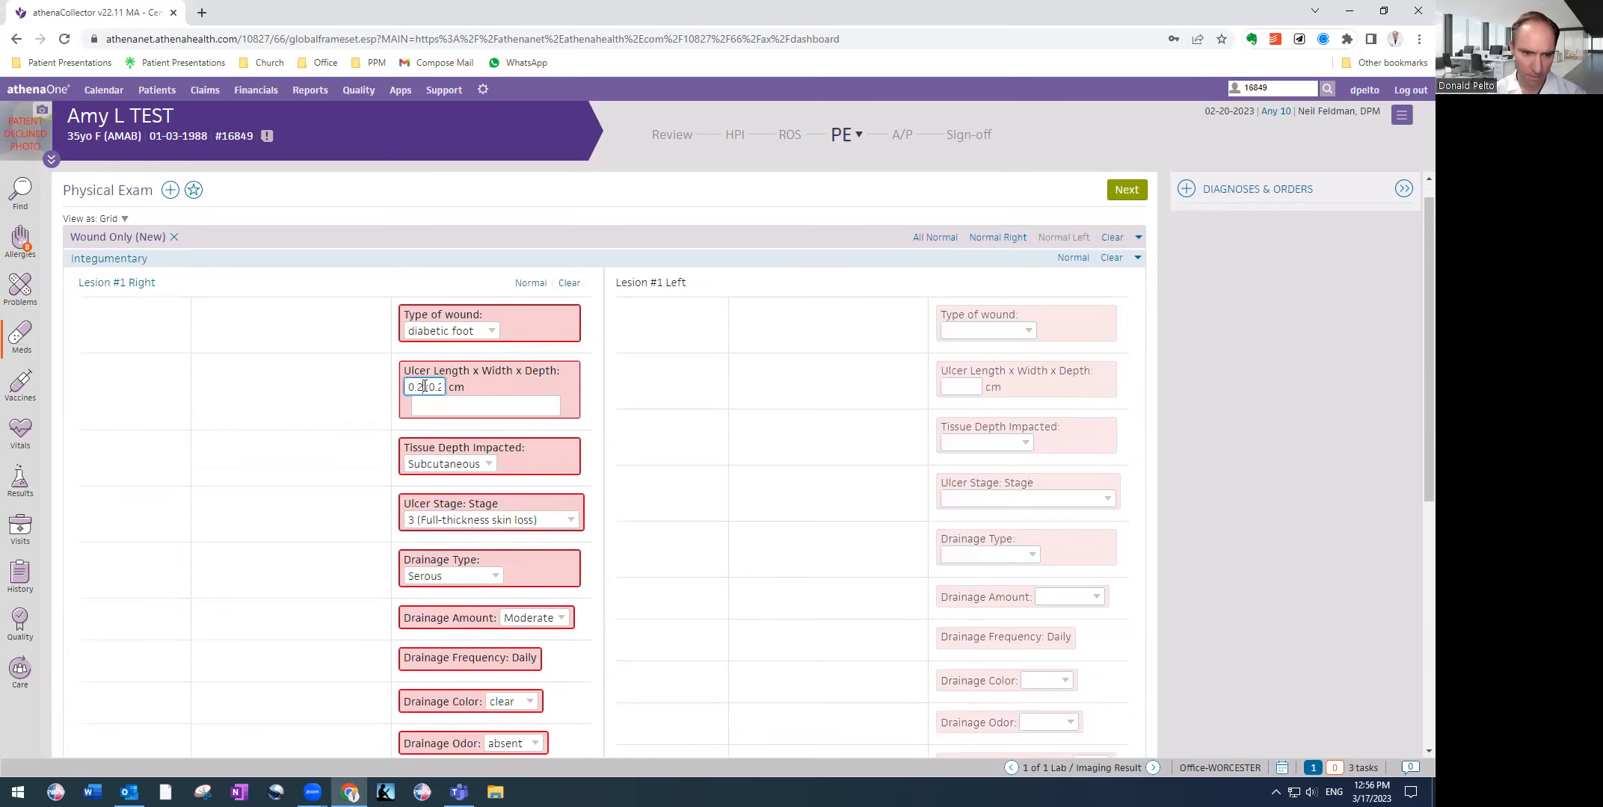
{"action": "scroll", "coordinate": [451, 498], "scroll_direction": "down", "scroll_amount": 6}
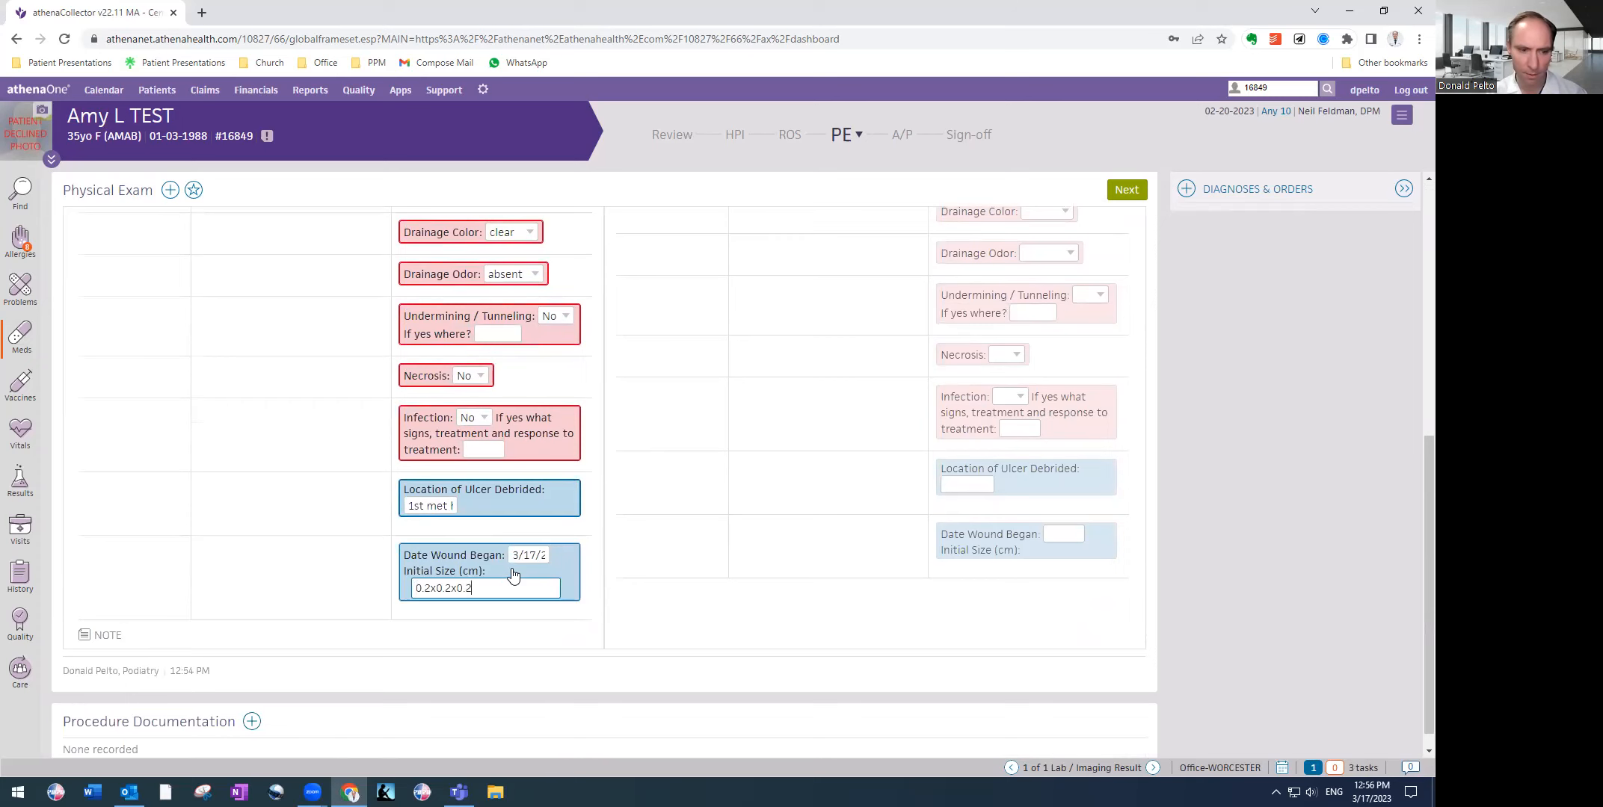
Add the saved Foot Pain Normal findings to the Physical Exam alongside the wound template
{"action": "scroll", "coordinate": [518, 572], "scroll_direction": "up", "scroll_amount": 6}
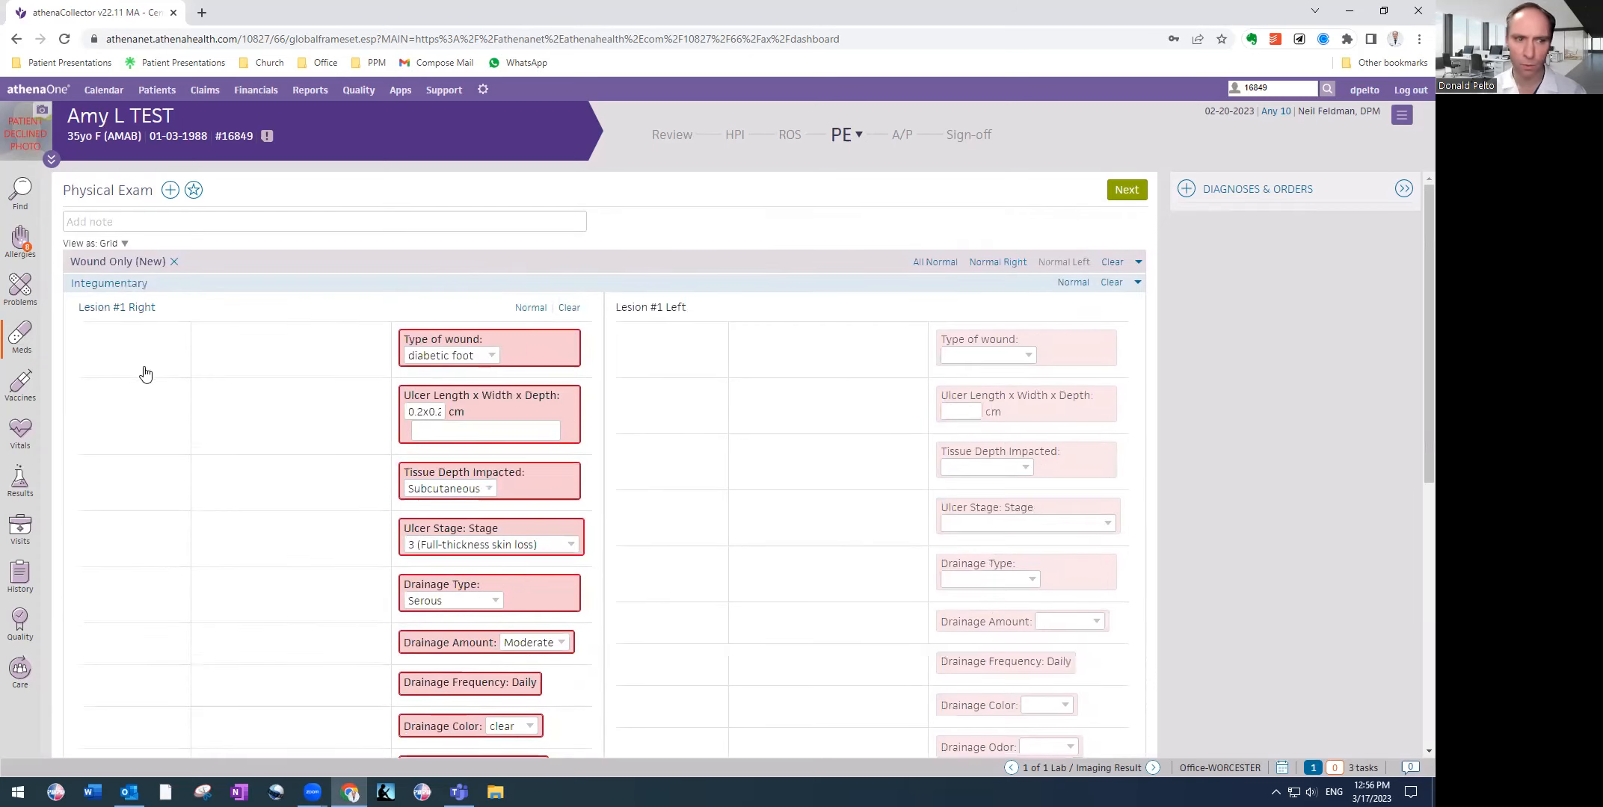
{"action": "left_click", "coordinate": [171, 191]}
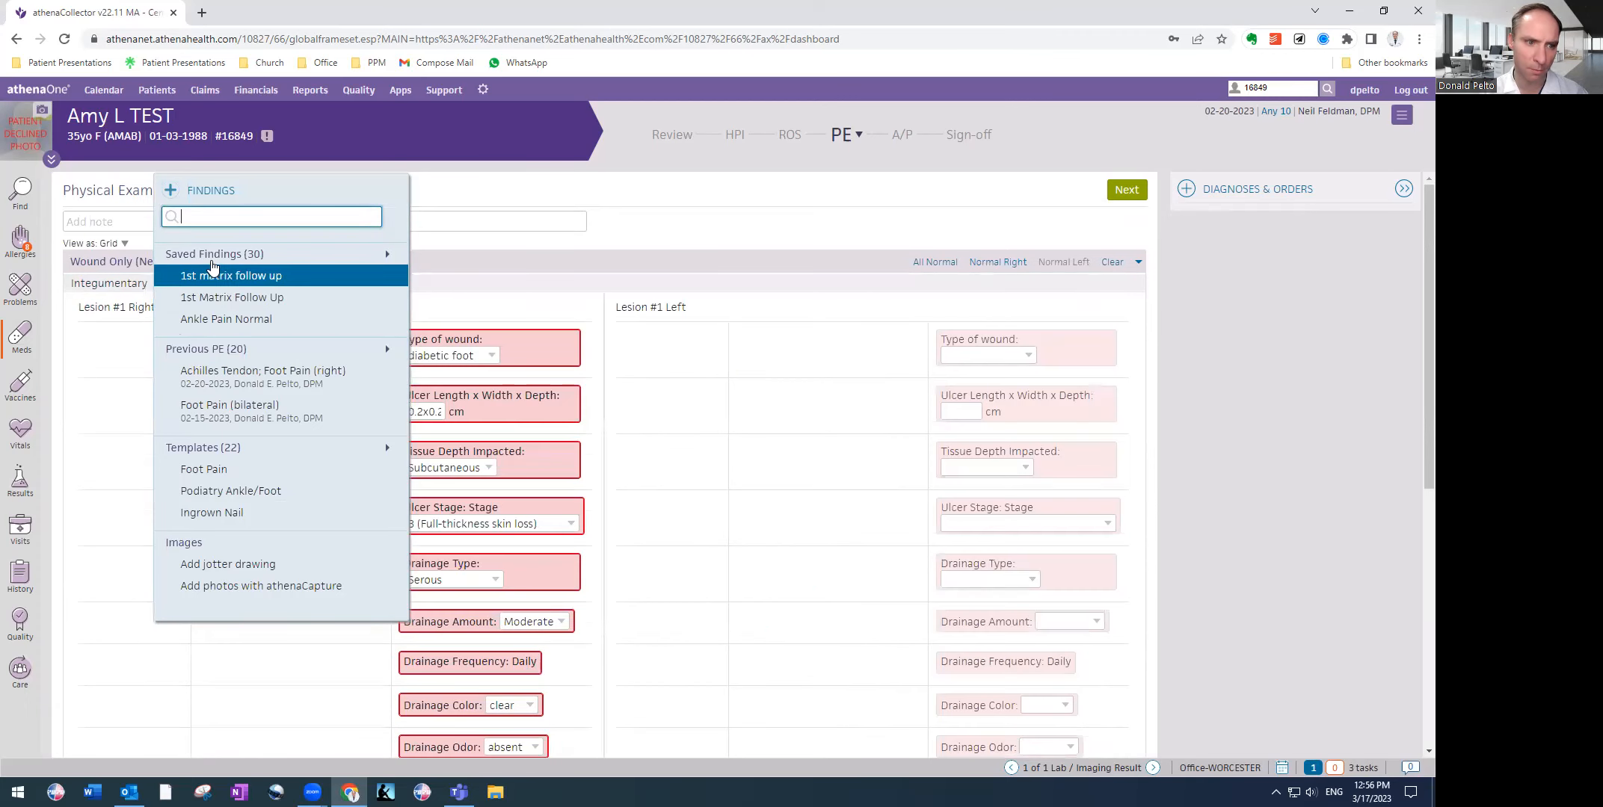
{"action": "left_click", "coordinate": [200, 257]}
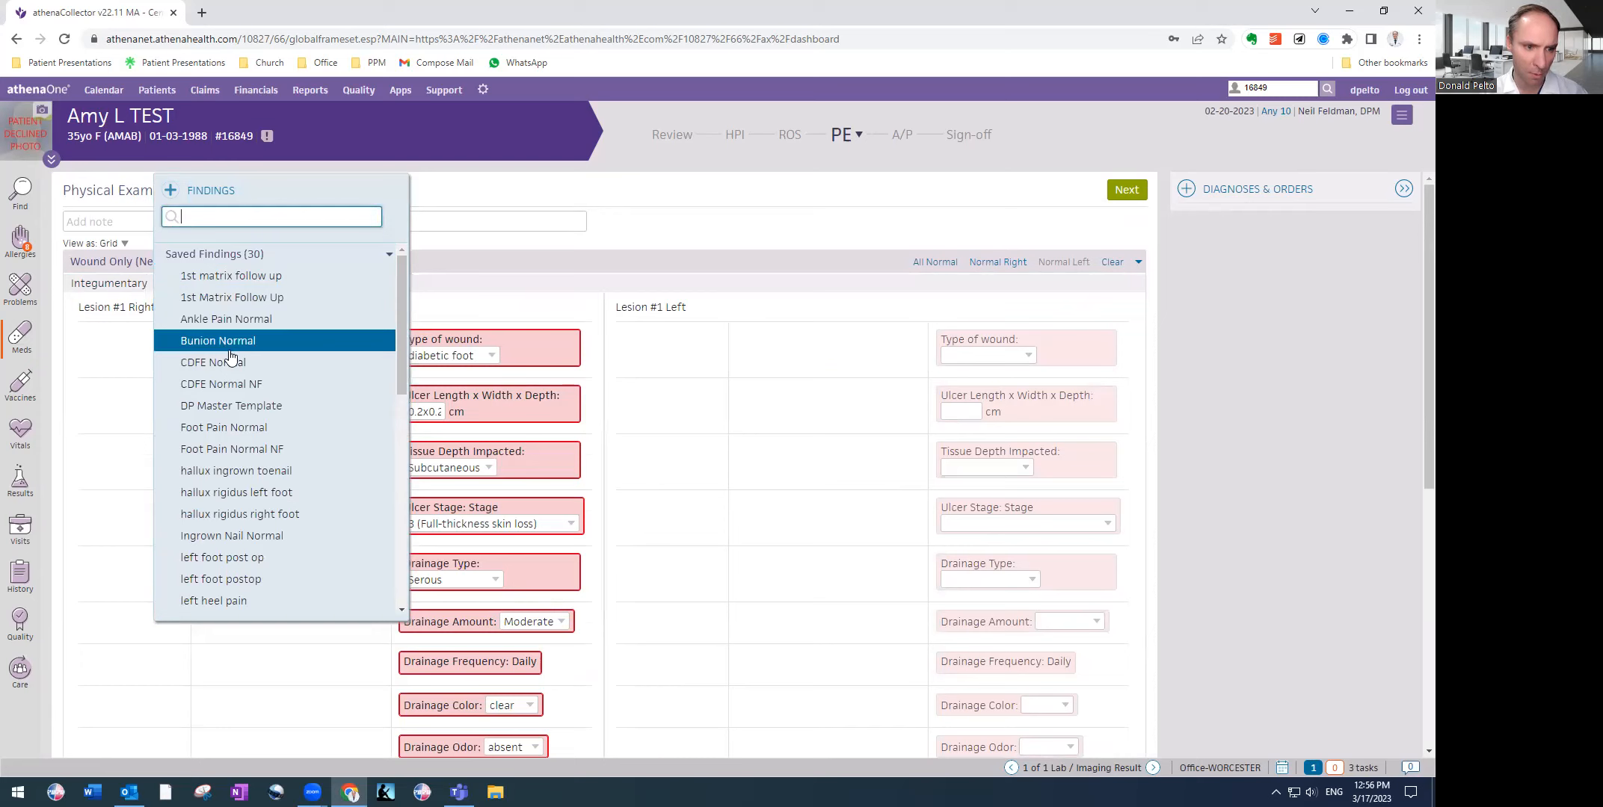
{"action": "scroll", "coordinate": [234, 363], "scroll_direction": "down", "scroll_amount": 2}
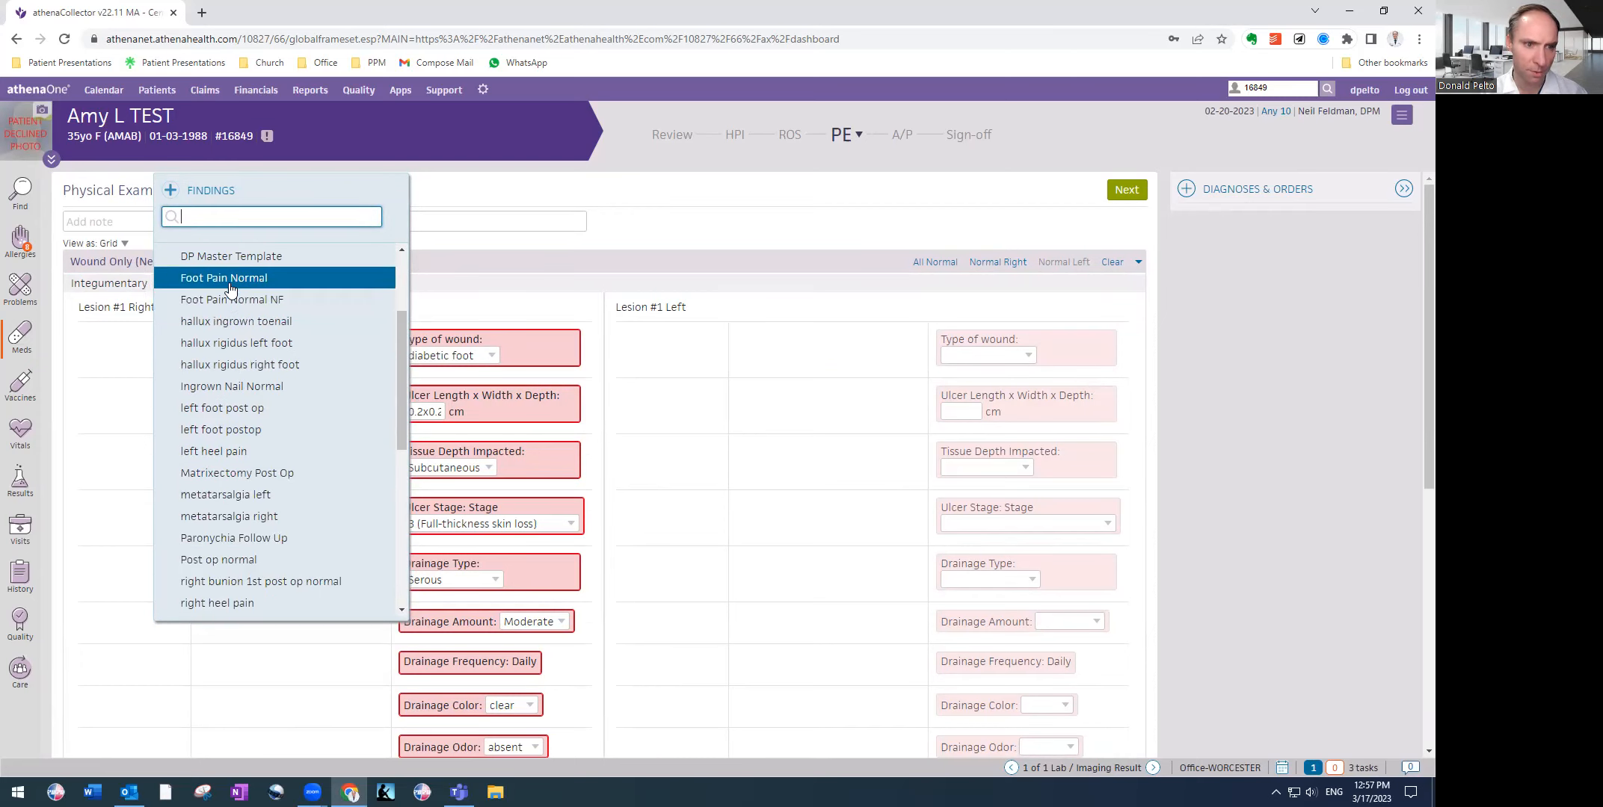
{"action": "scroll", "coordinate": [228, 292], "scroll_direction": "up", "scroll_amount": 2}
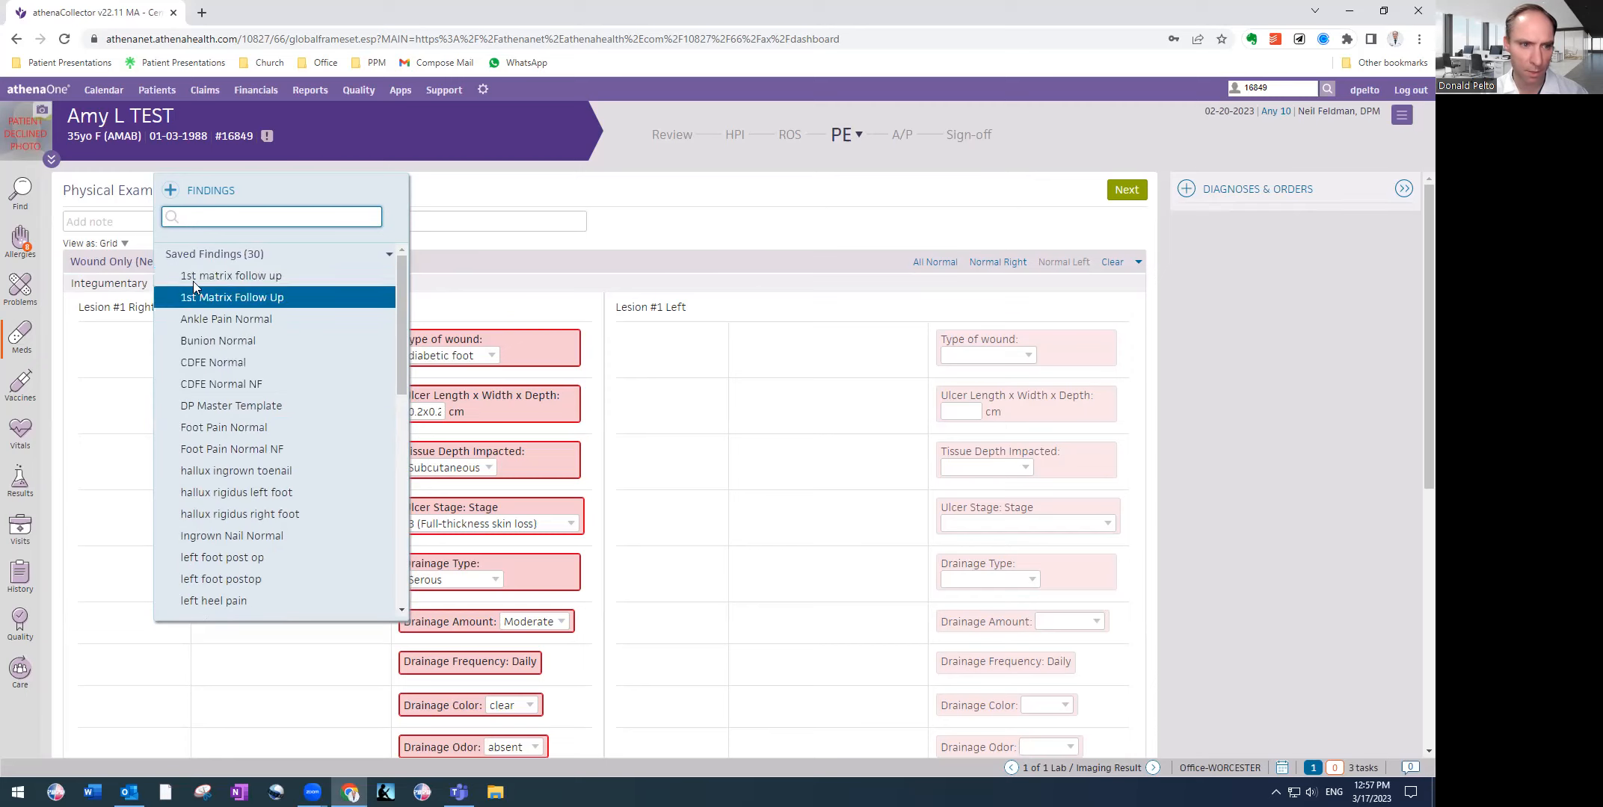
{"action": "left_click", "coordinate": [228, 427]}
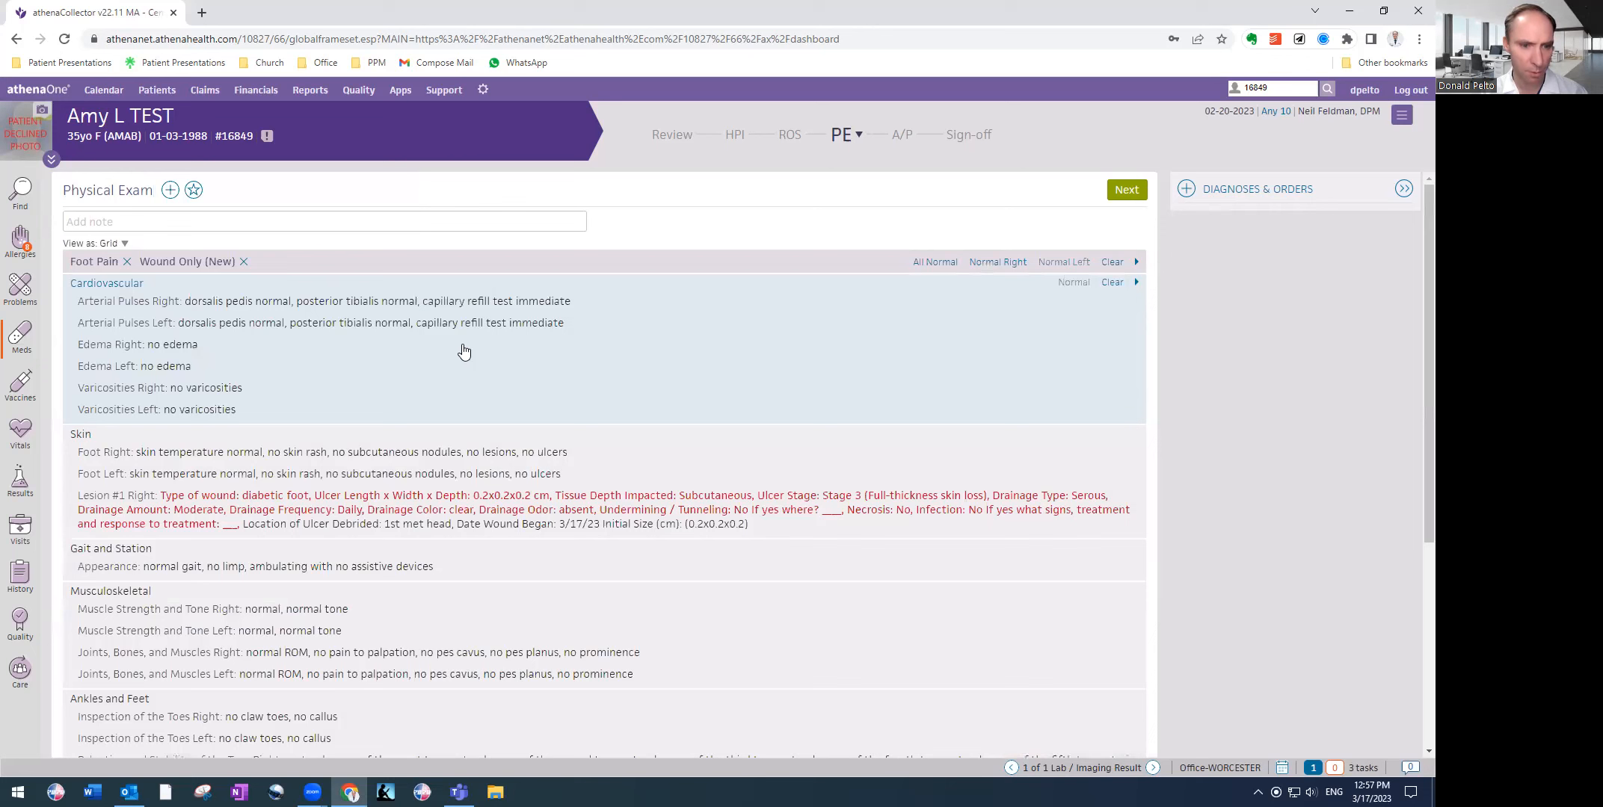
Add the Debridement Skin/Tissue (20sq cm or less) template to the Procedure Documentation
{"action": "scroll", "coordinate": [464, 352], "scroll_direction": "down", "scroll_amount": 1}
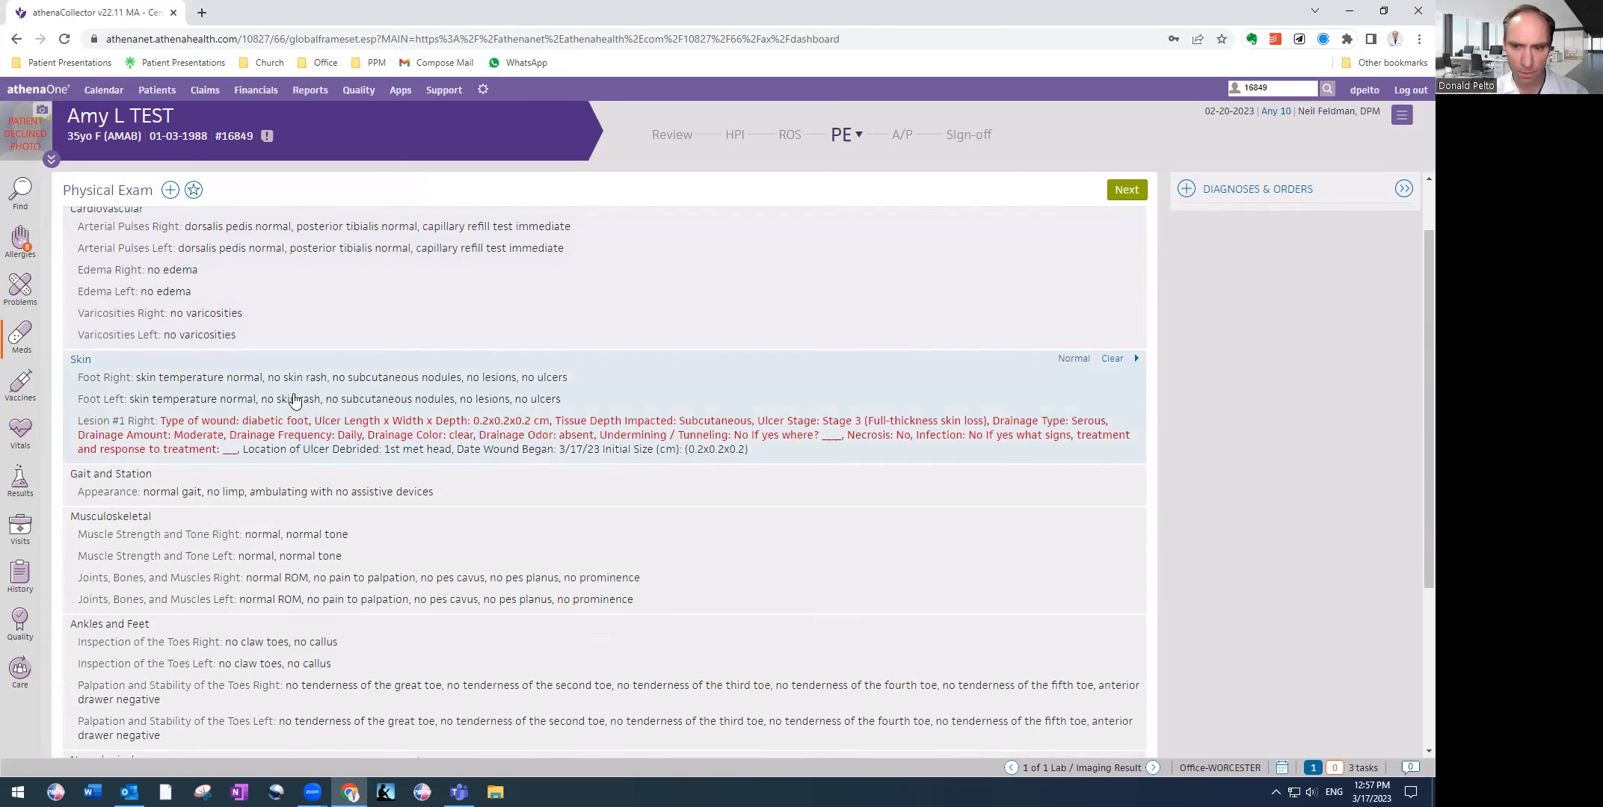
{"action": "scroll", "coordinate": [294, 401], "scroll_direction": "down", "scroll_amount": 2}
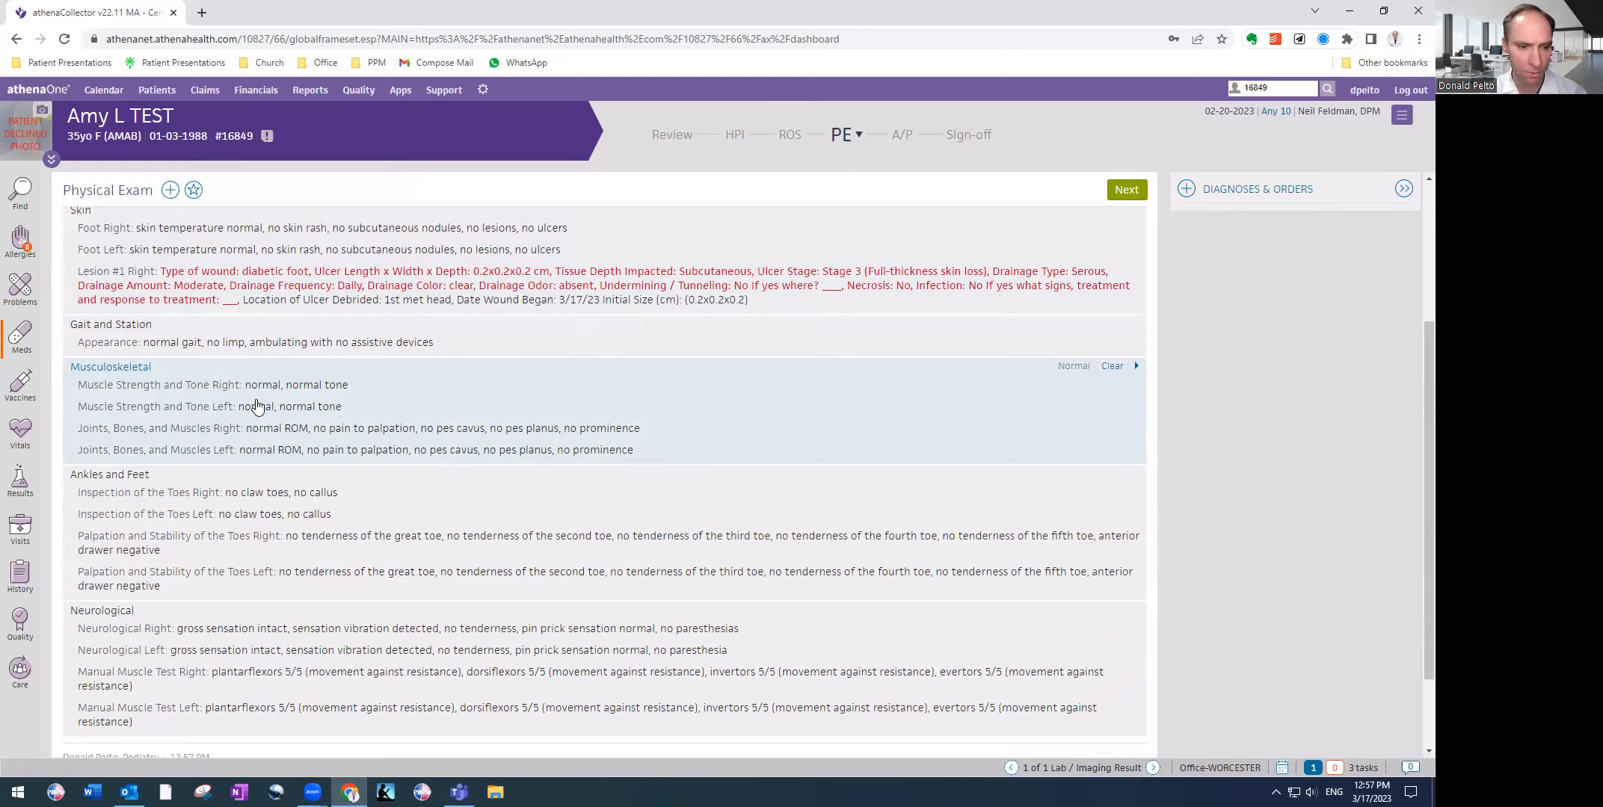
{"action": "scroll", "coordinate": [257, 406], "scroll_direction": "down", "scroll_amount": 2}
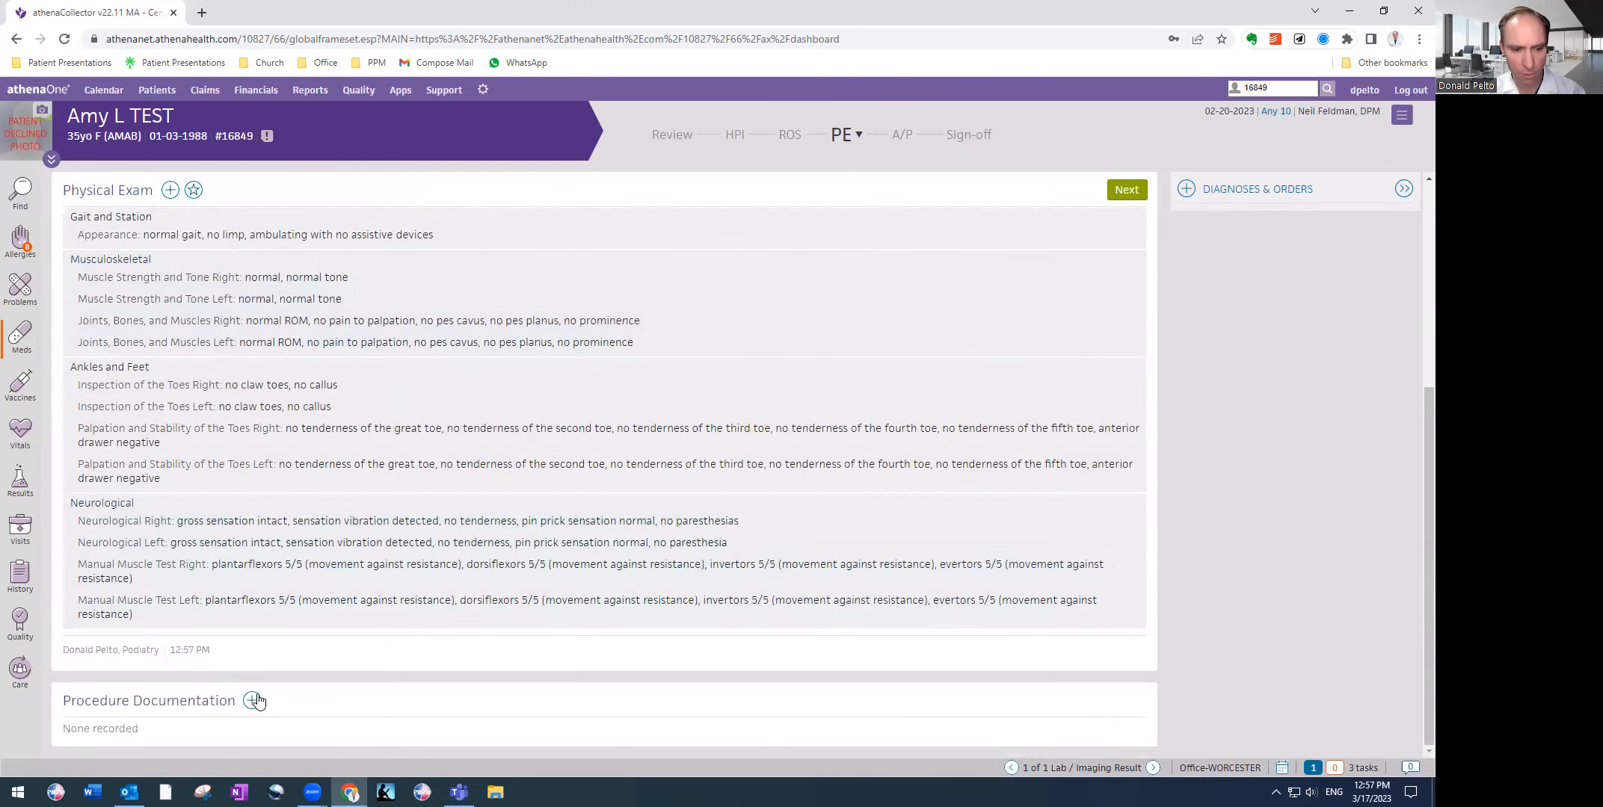
{"action": "left_click", "coordinate": [253, 702]}
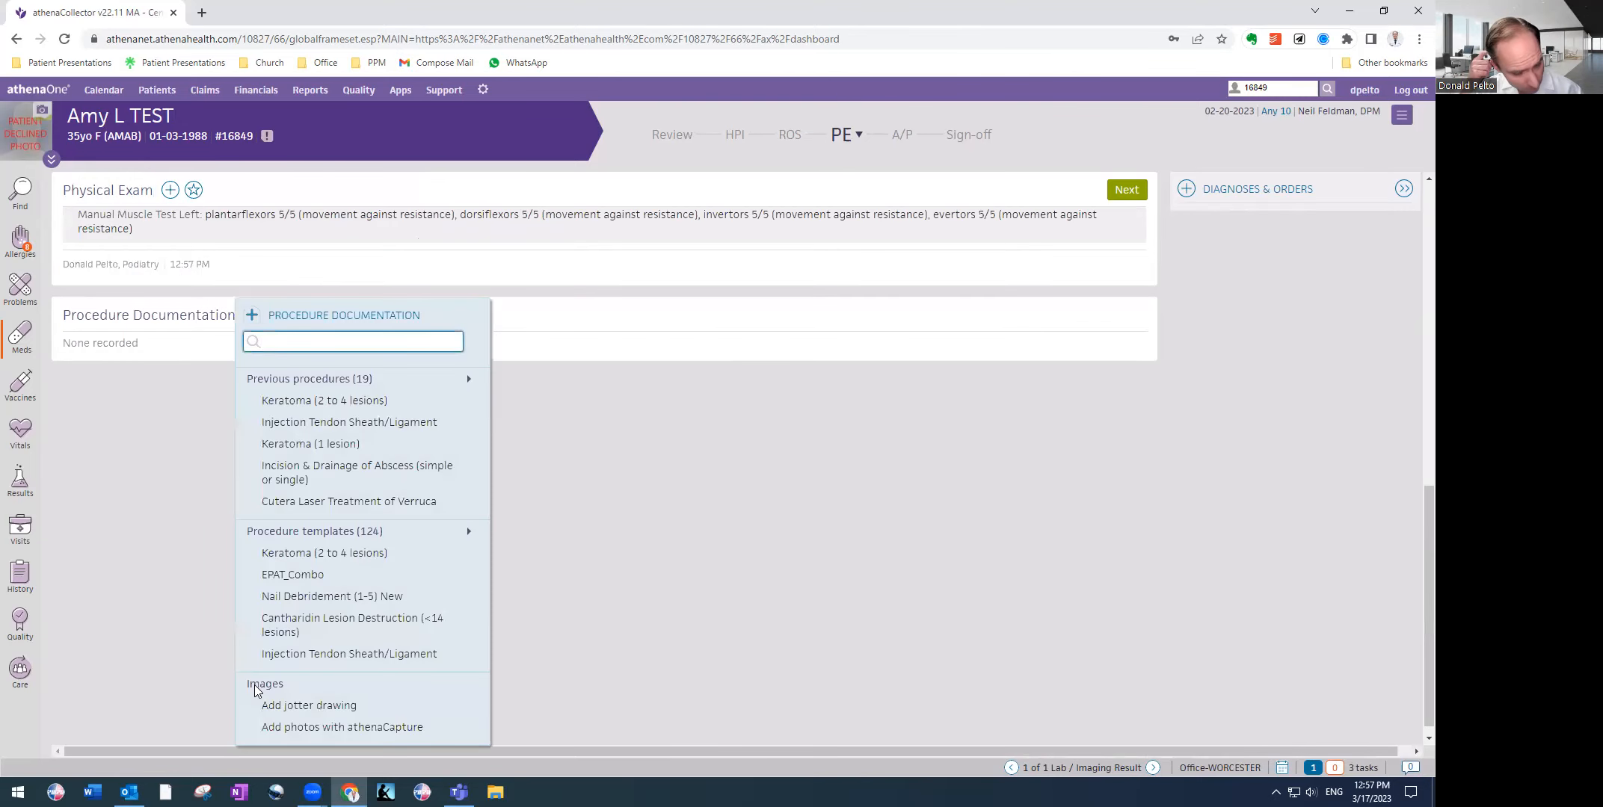
{"action": "type", "text": "ulcer"}
{"action": "key", "text": "BackSpace"}
{"action": "key", "text": "BackSpace"}
{"action": "key", "text": "BackSpace"}
{"action": "key", "text": "BackSpace"}
{"action": "key", "text": "BackSpace"}
{"action": "type", "text": "der"}
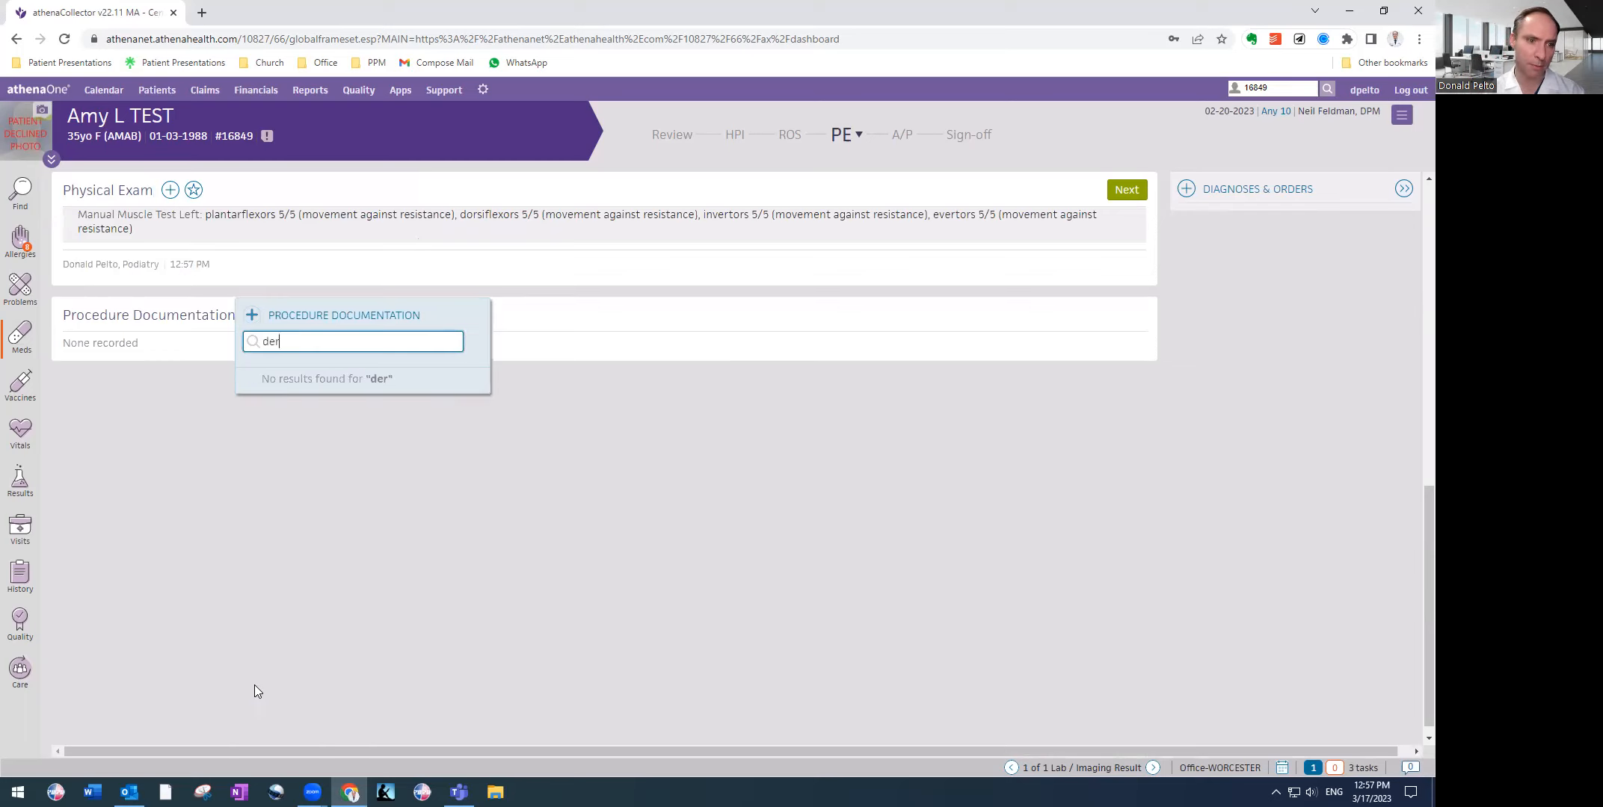
{"action": "key", "text": "BackSpace"}
{"action": "type", "text": "b"}
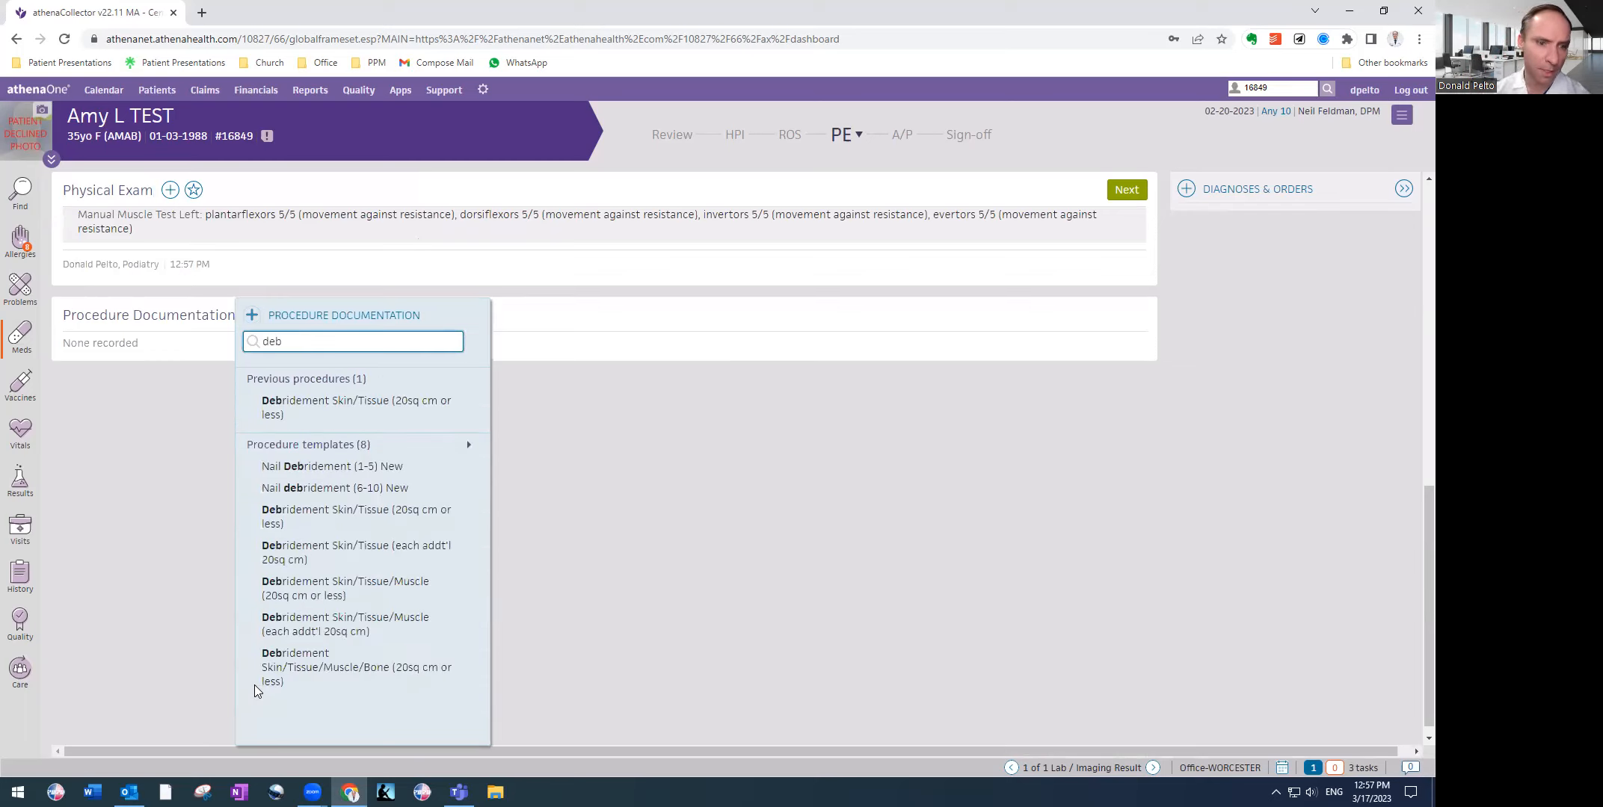
{"action": "left_click", "coordinate": [411, 447]}
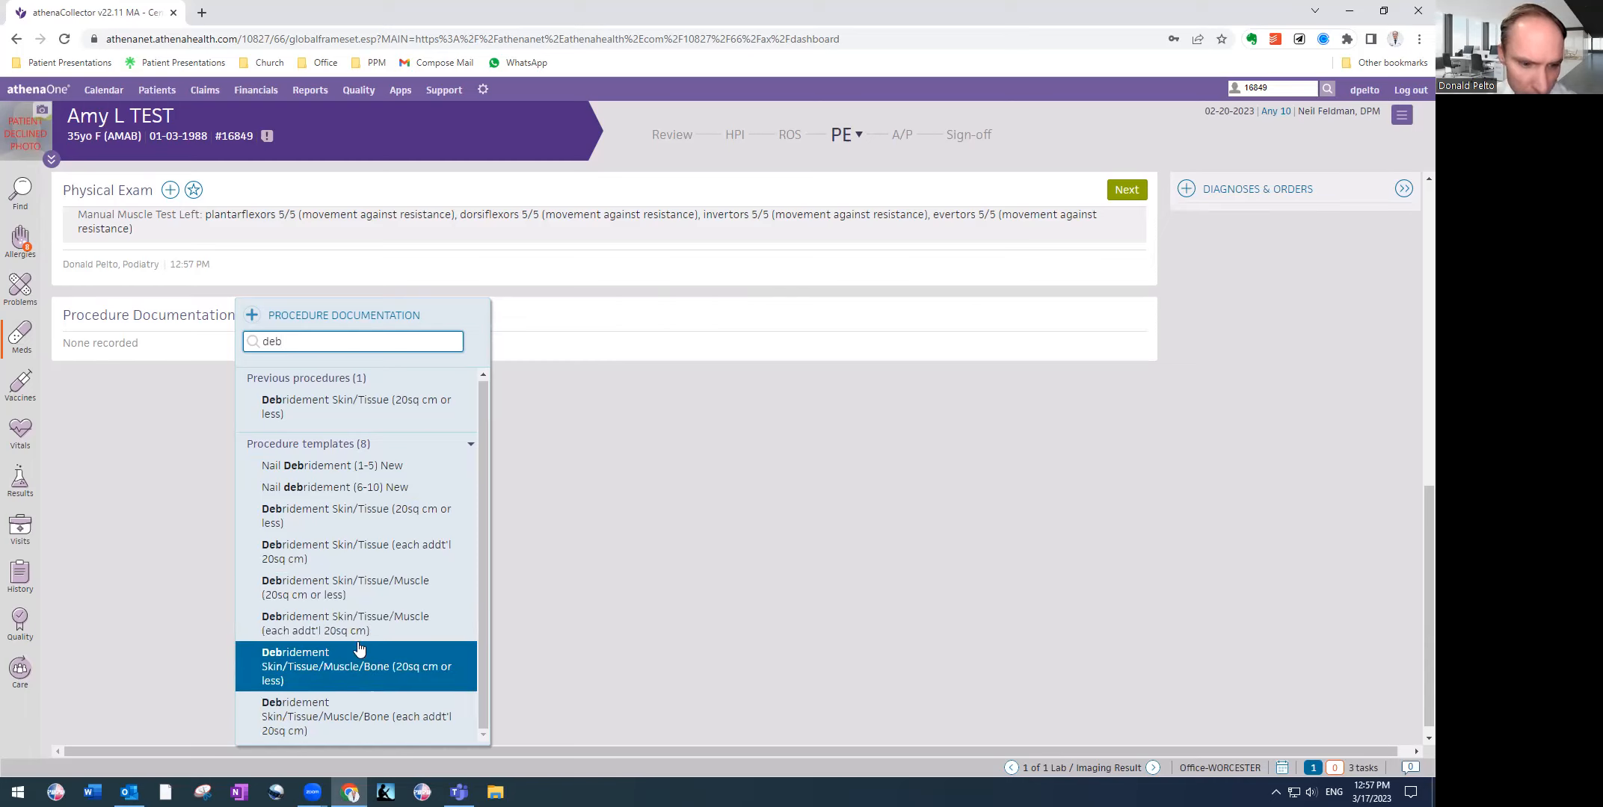
{"action": "left_click", "coordinate": [364, 518]}
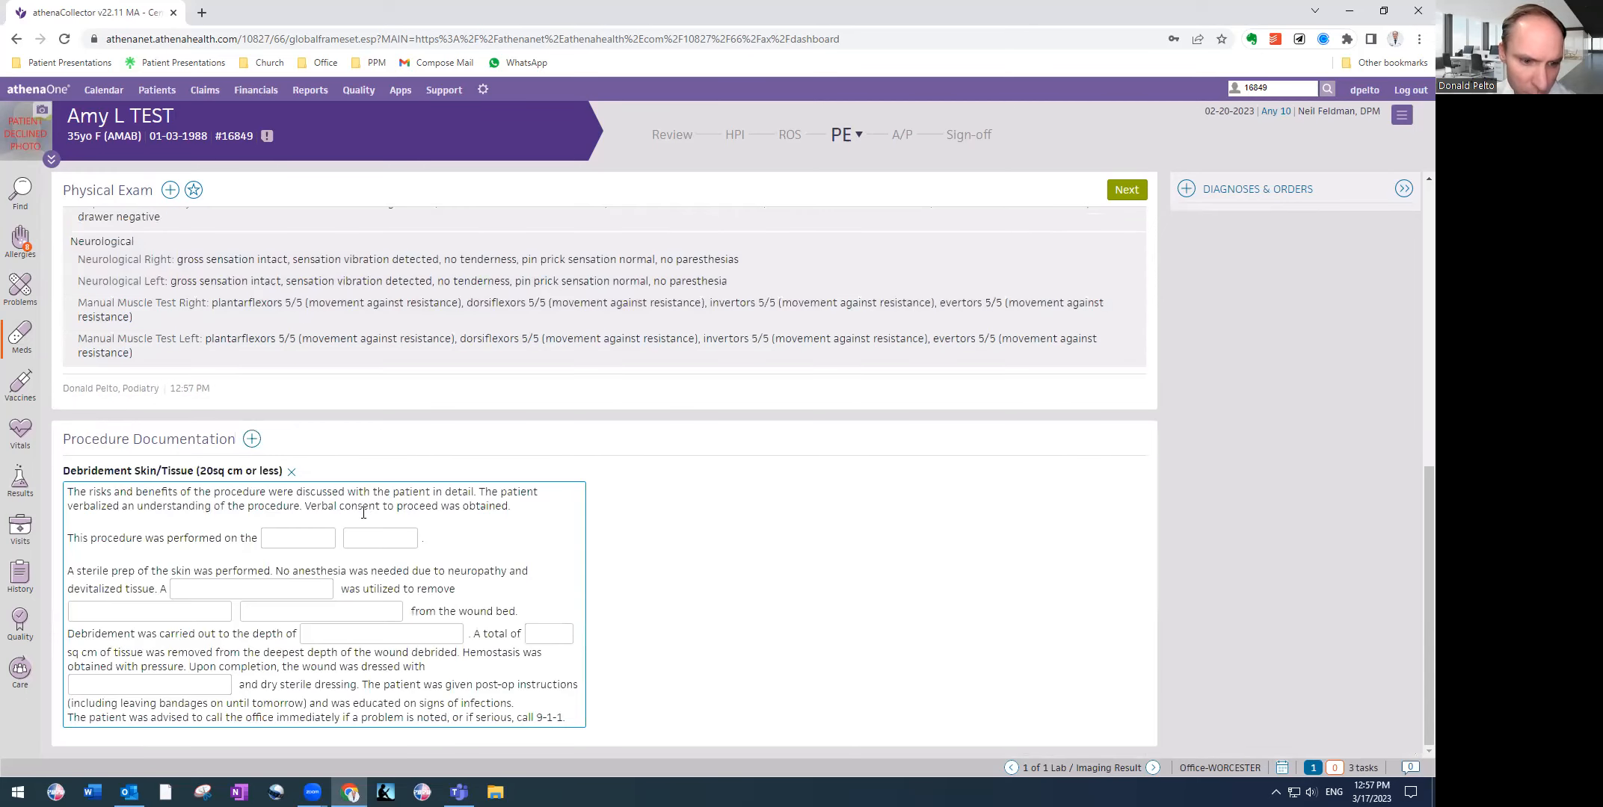
Document that the debridement was performed on the right 1st met head
{"action": "left_click", "coordinate": [290, 537]}
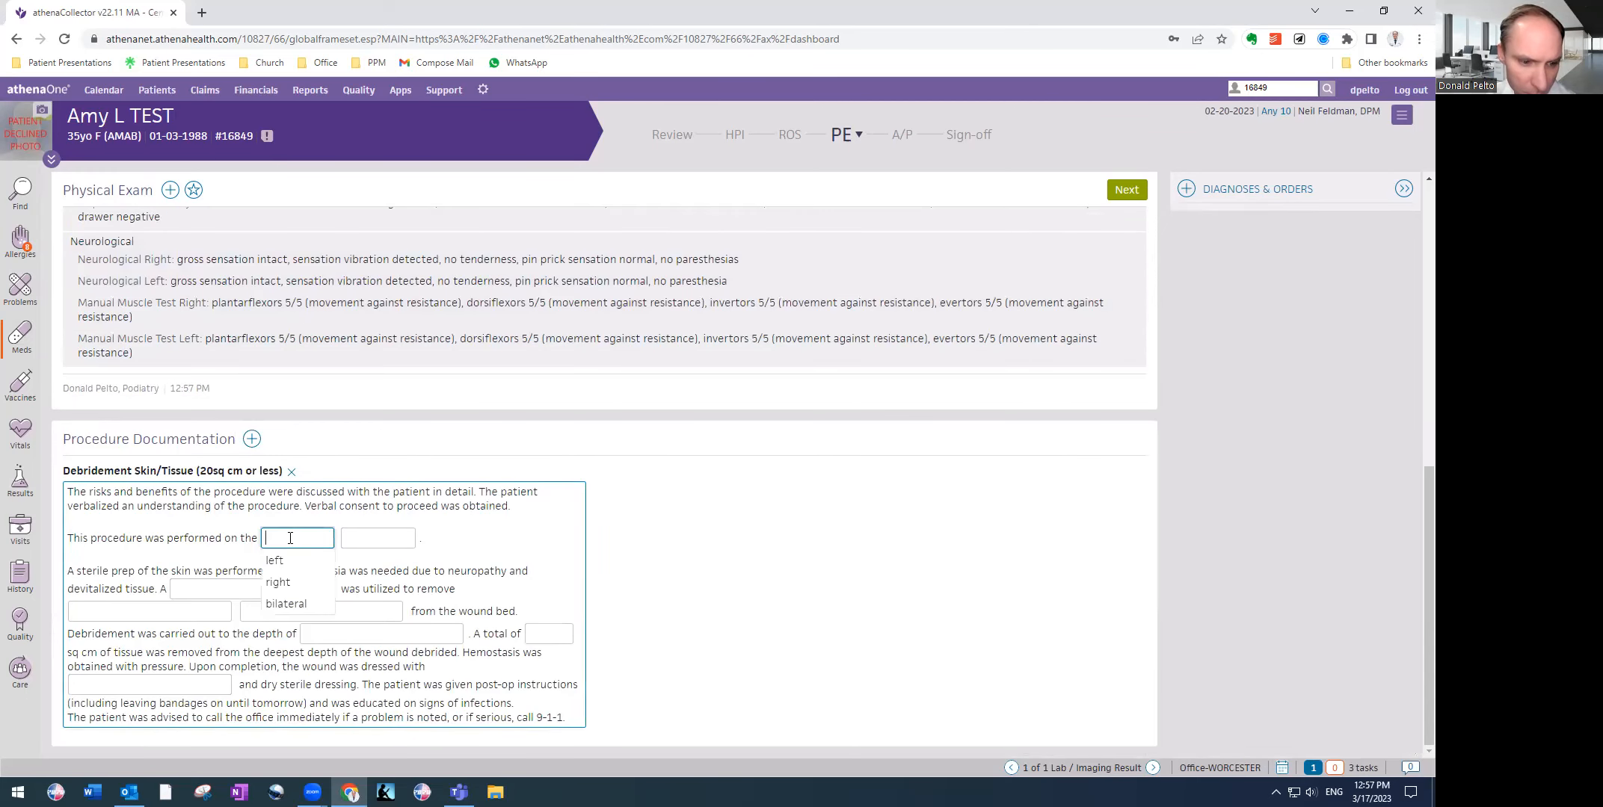
{"action": "left_click", "coordinate": [277, 582]}
{"action": "left_click", "coordinate": [363, 537]}
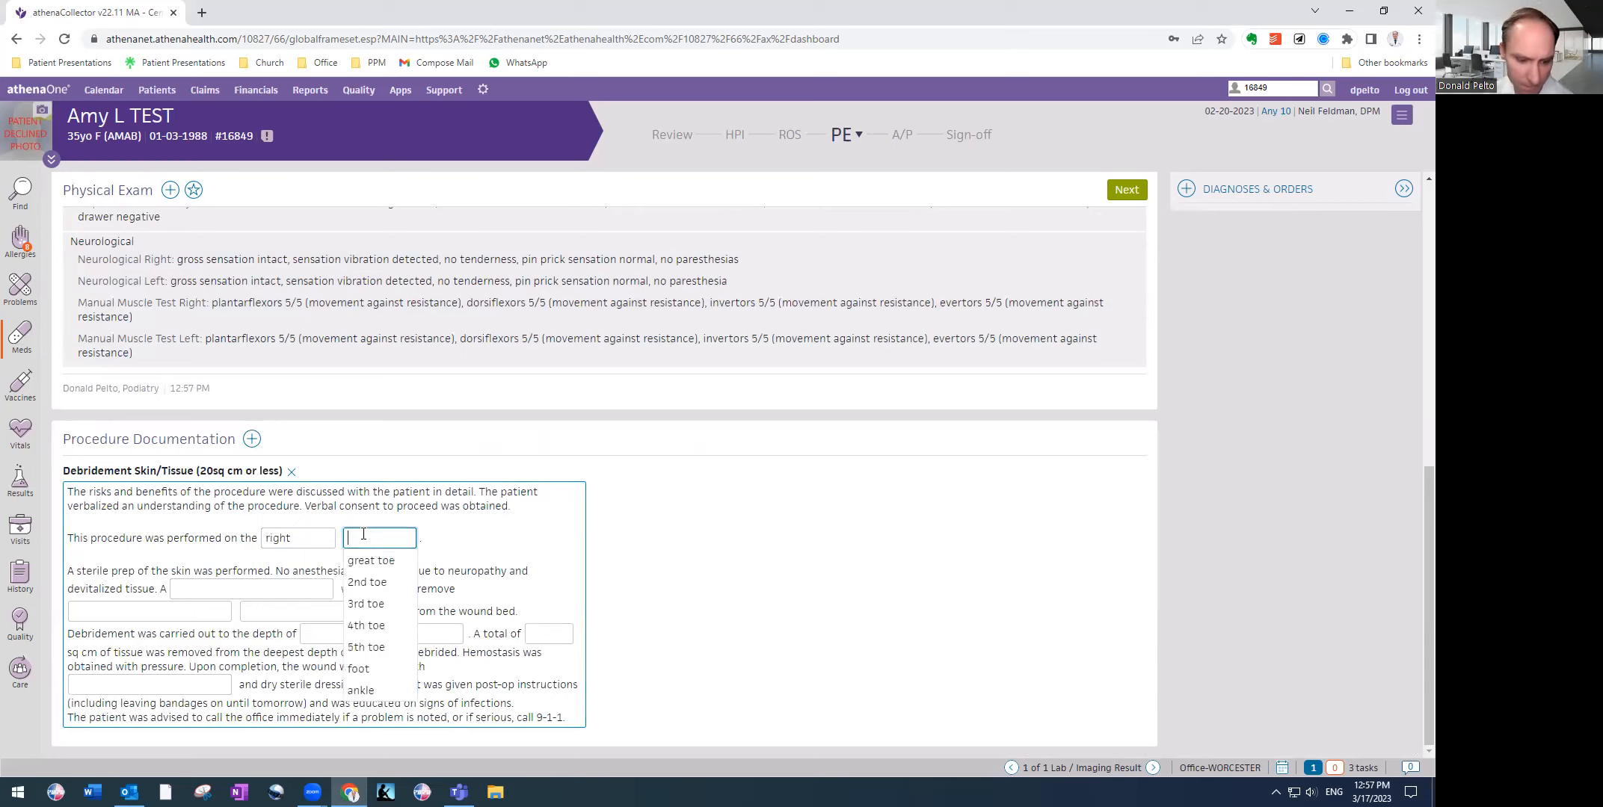
{"action": "type", "text": "1st met hea"}
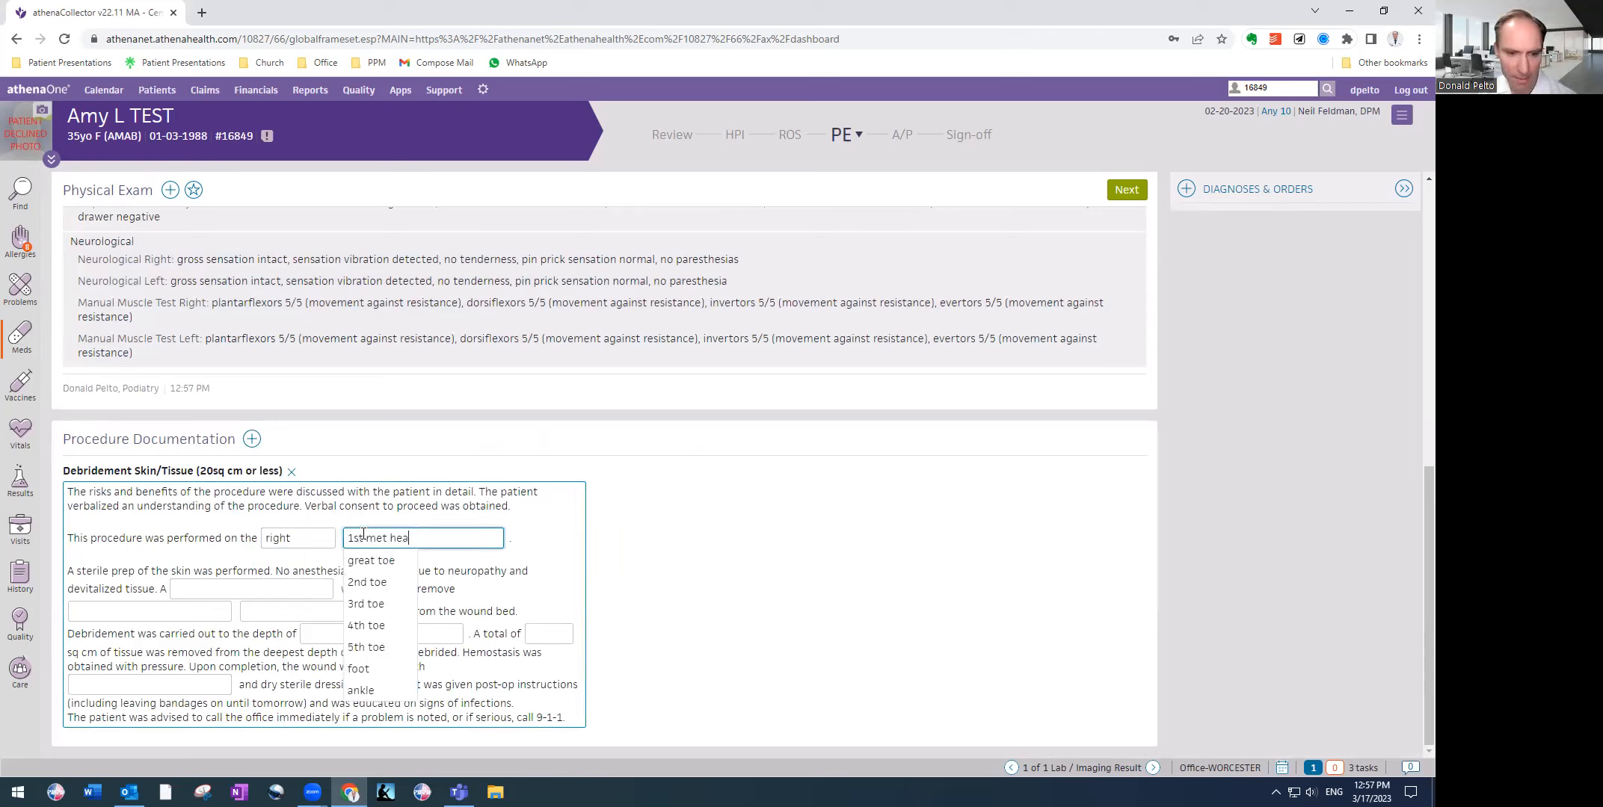
{"action": "type", "text": "d"}
{"action": "key", "text": "Tab"}
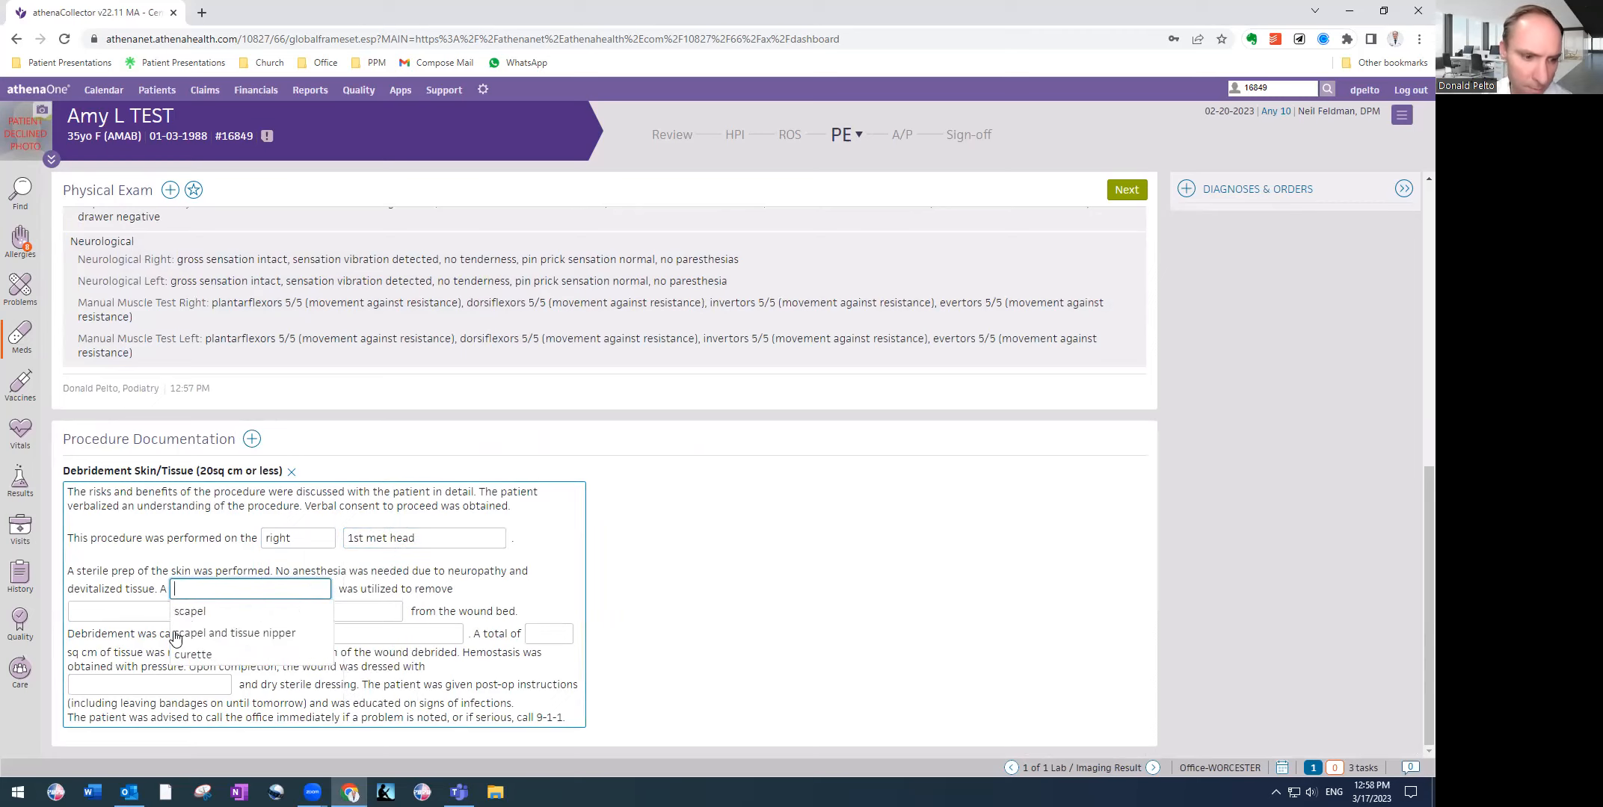
Record that a scapel and tissue nipper removed the hyperkeratotic rim and devitalized tissue from the wound bed
{"action": "left_click", "coordinate": [204, 633]}
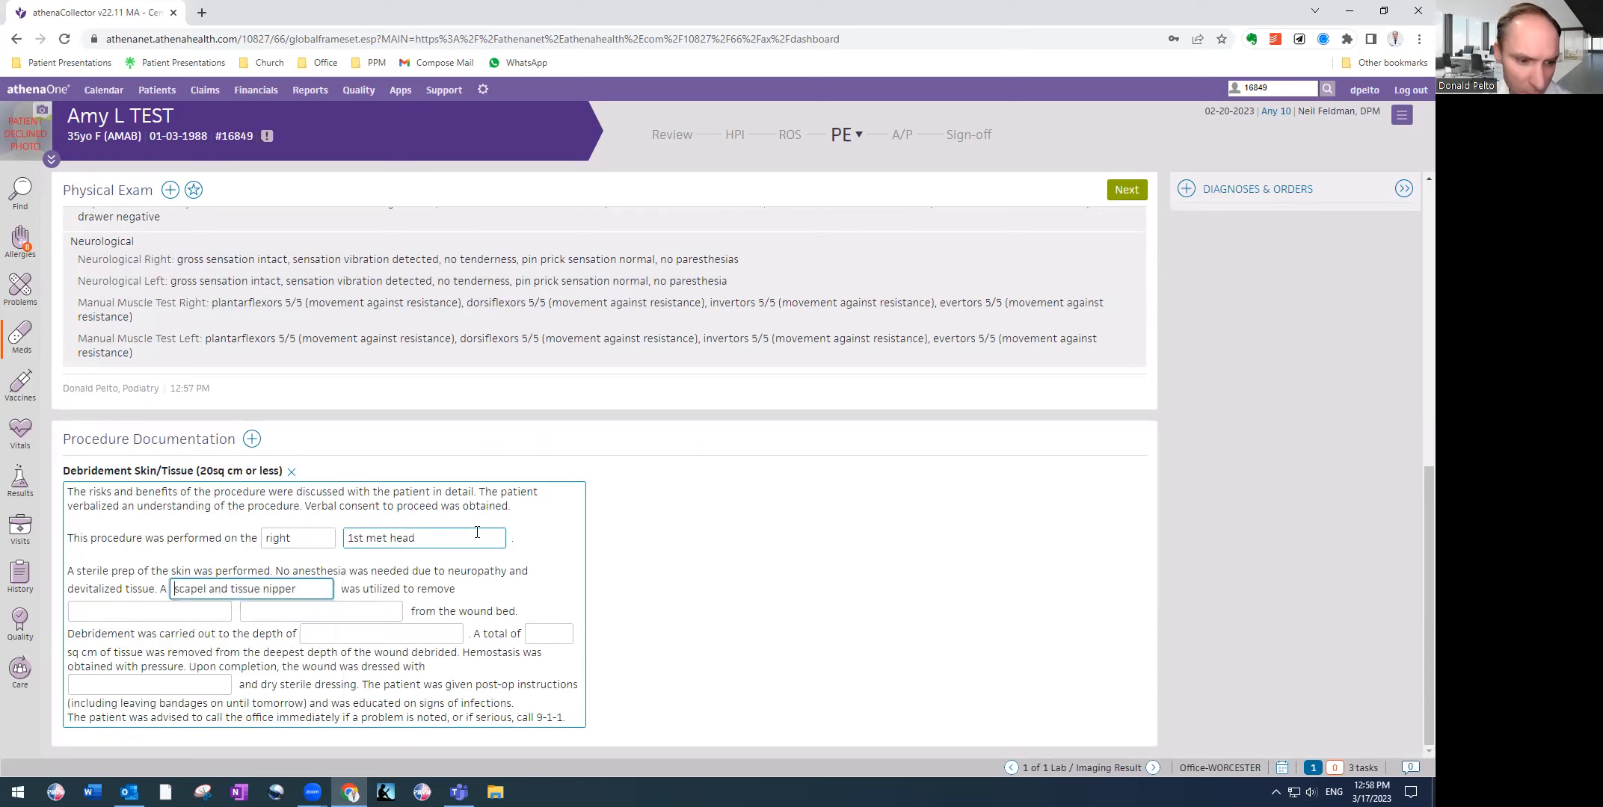
{"action": "left_click", "coordinate": [153, 611]}
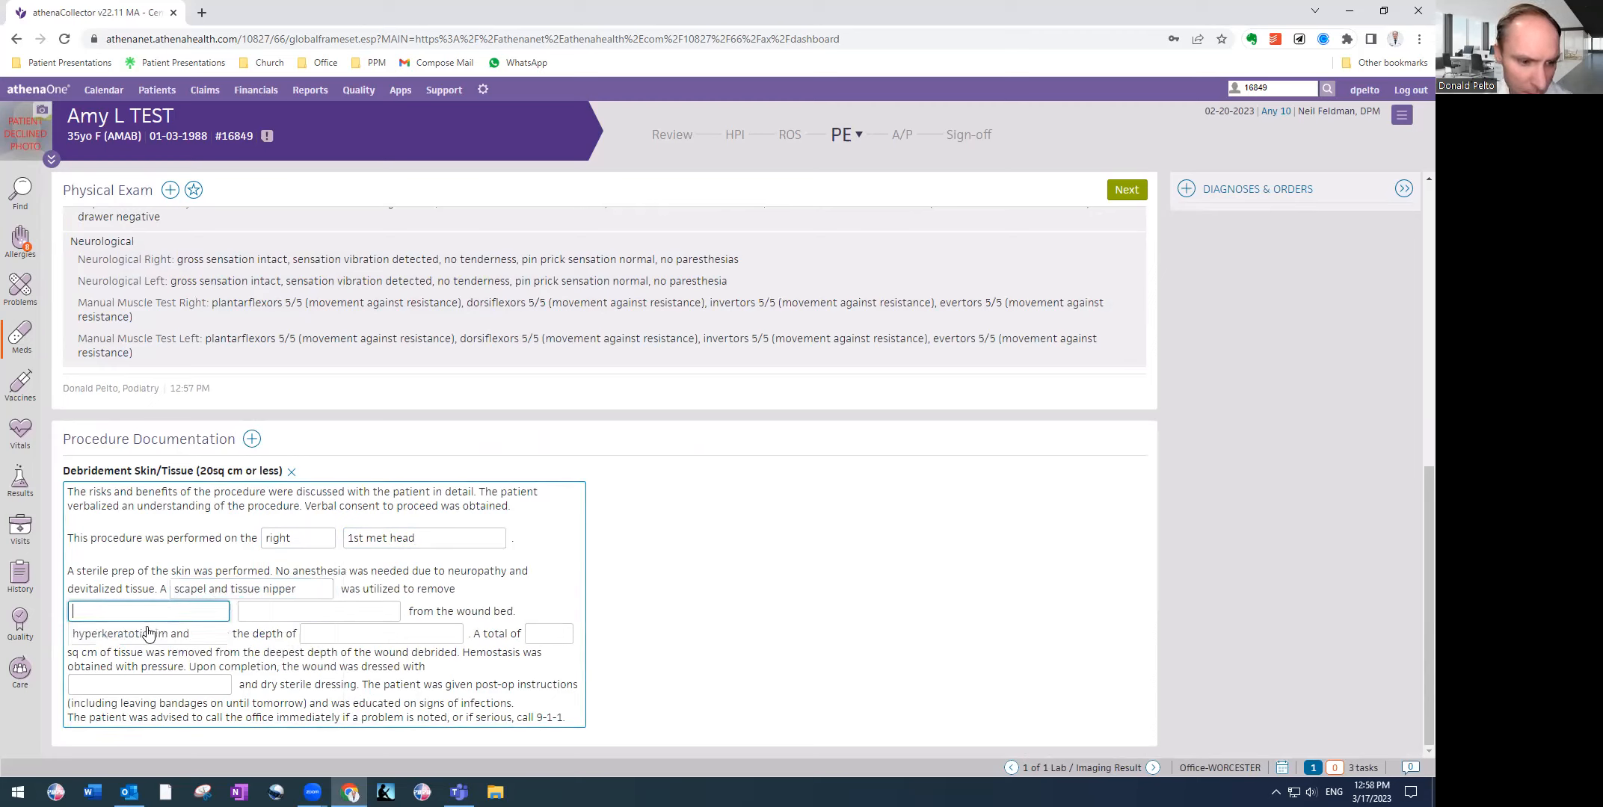
{"action": "left_click", "coordinate": [148, 634]}
{"action": "left_click", "coordinate": [276, 614]}
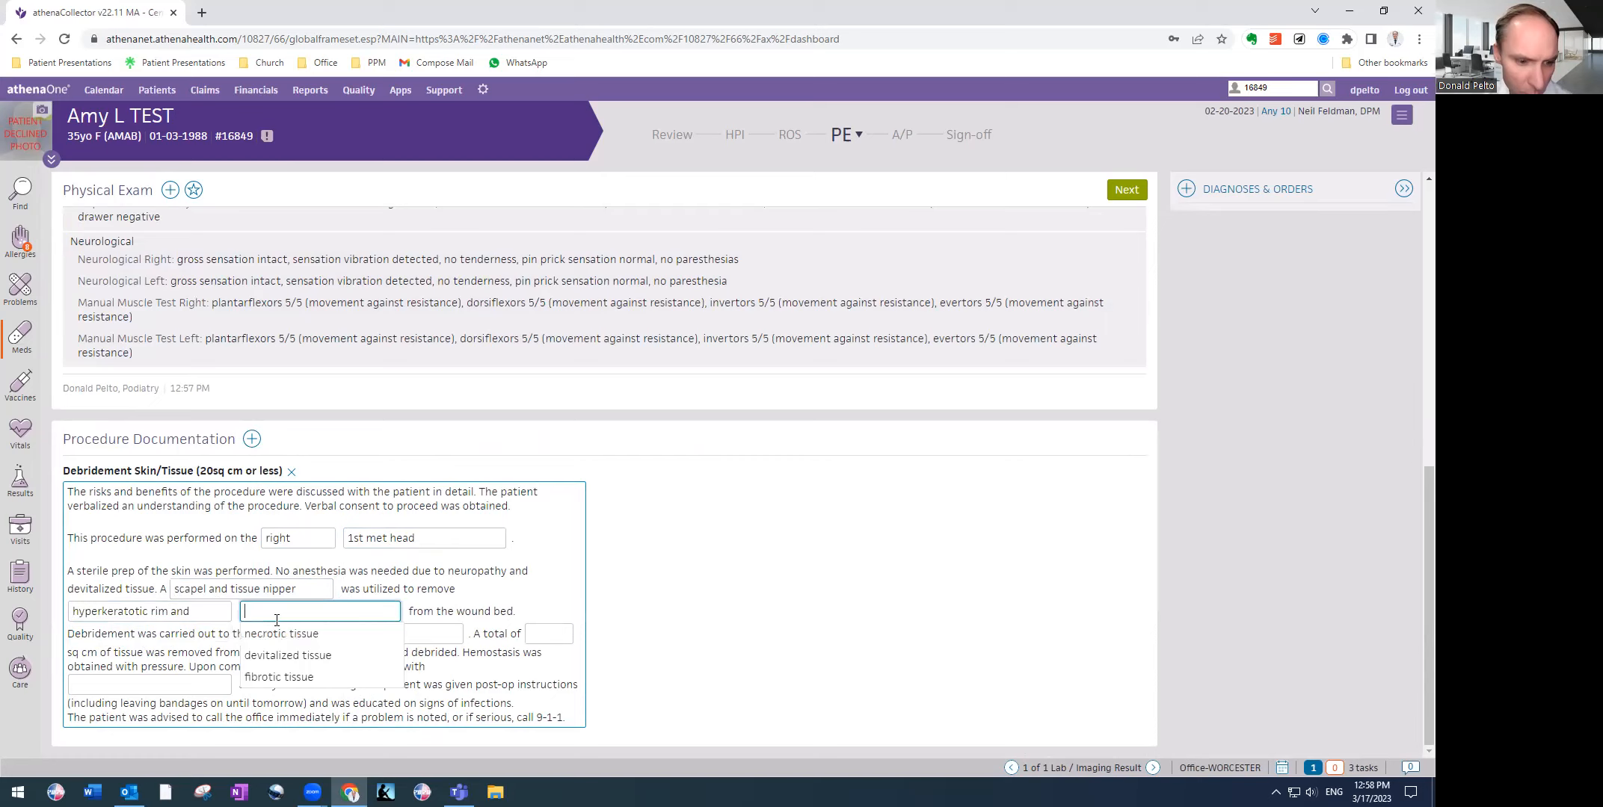
{"action": "left_click", "coordinate": [287, 656]}
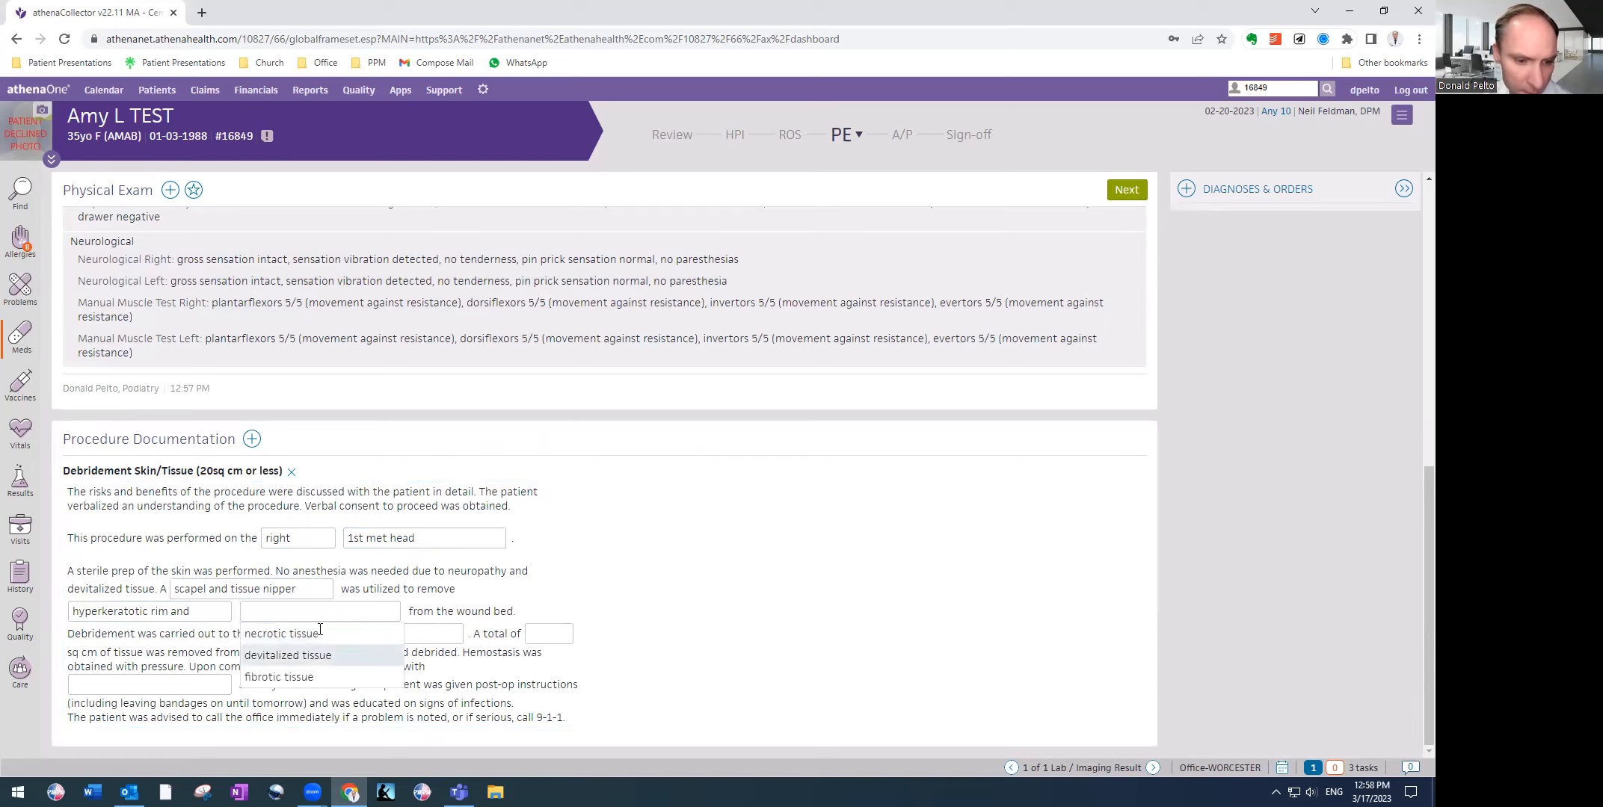
Set the debridement depth to subcutaneous tissue and the total tissue removed to 1 sq cm
{"action": "left_click", "coordinate": [363, 634]}
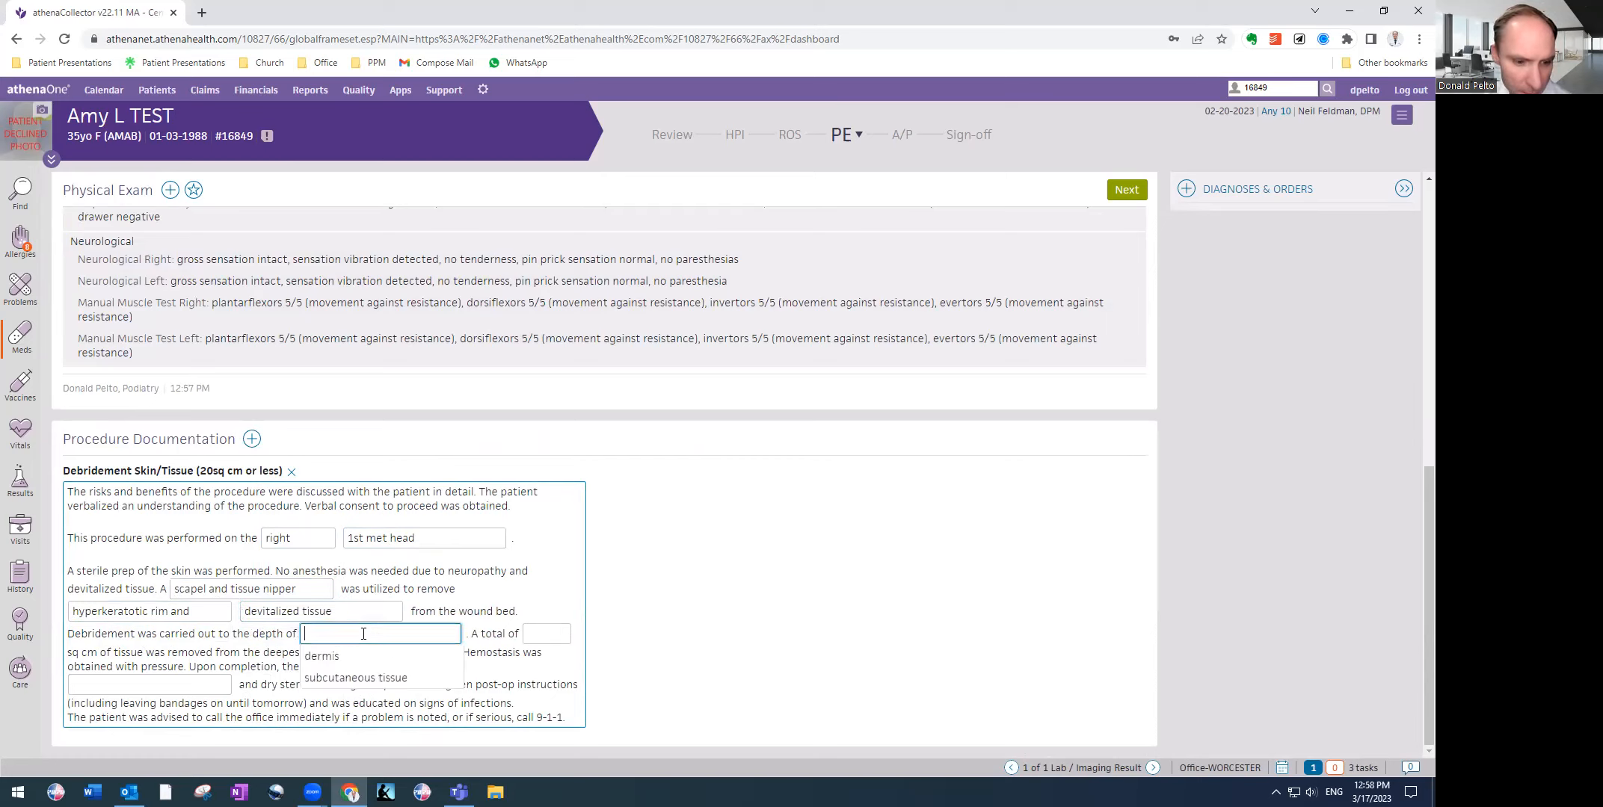
{"action": "left_click", "coordinate": [351, 678]}
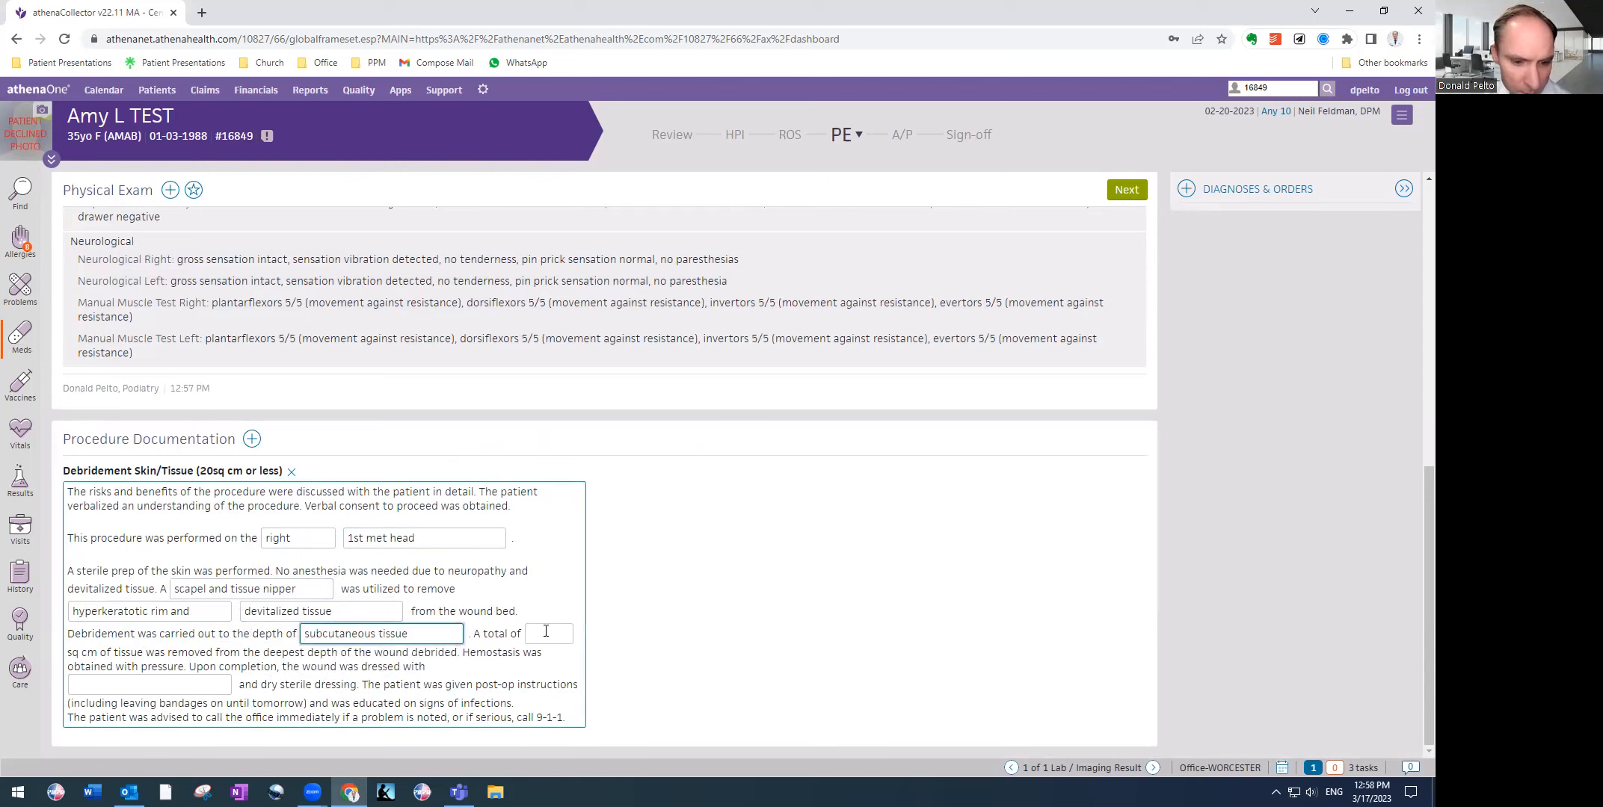
{"action": "left_click", "coordinate": [548, 634]}
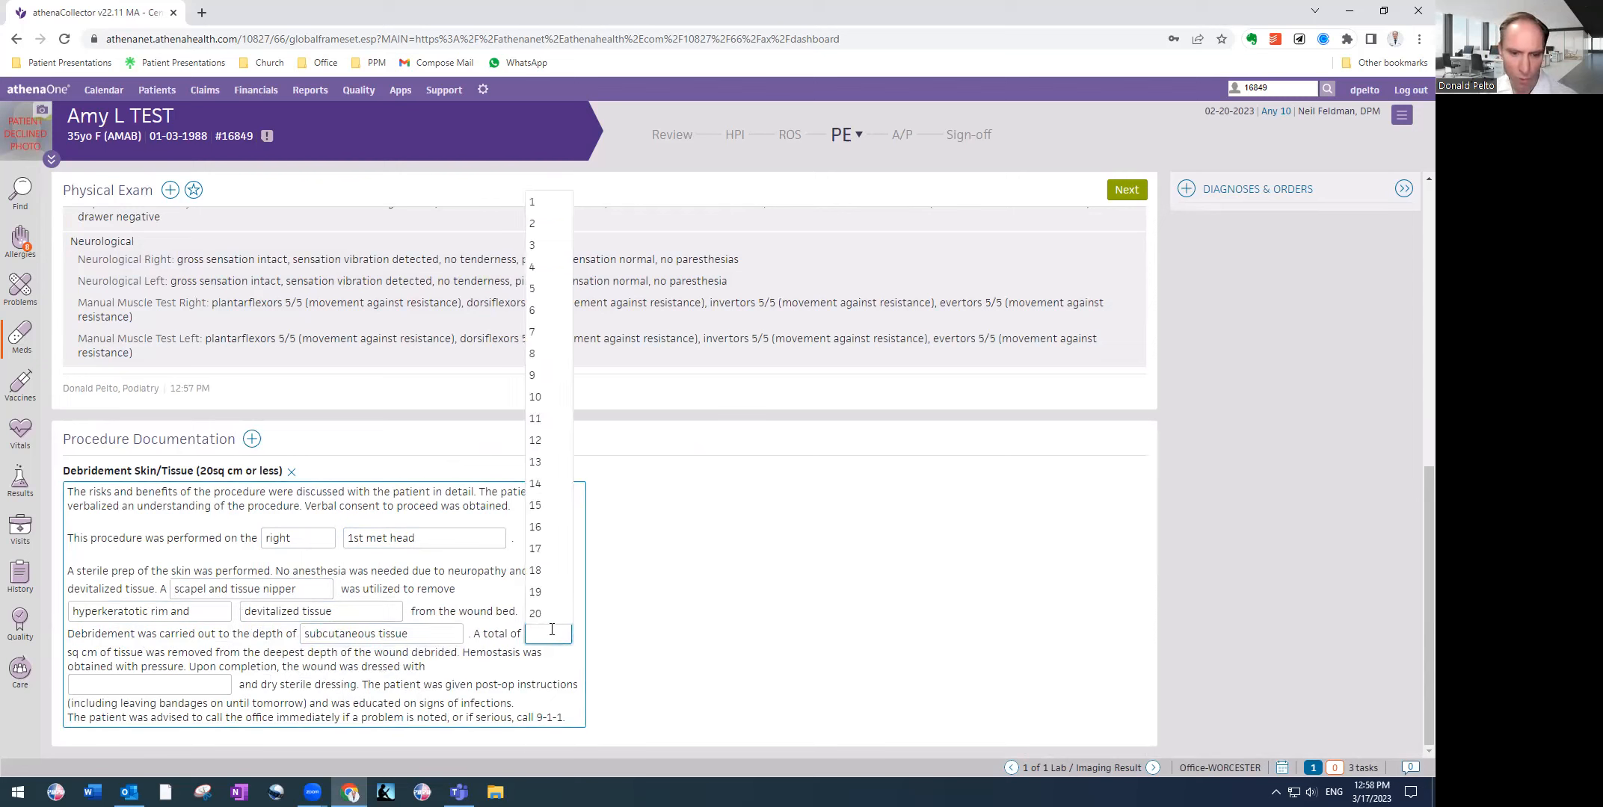
{"action": "type", "text": "1"}
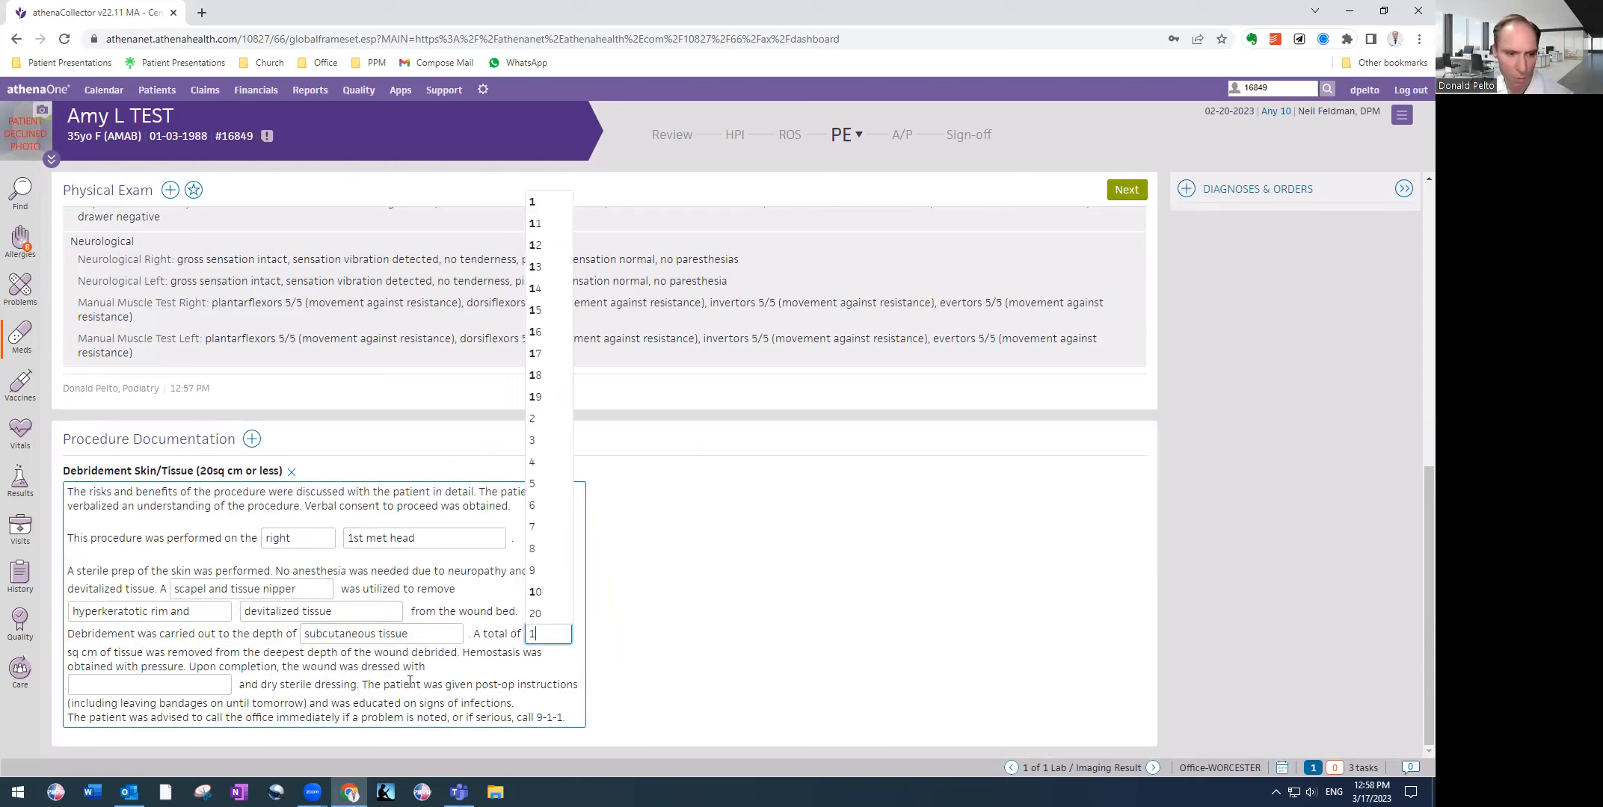
Set the dressing applied on completion of the debridement to betadine
{"action": "left_click", "coordinate": [188, 686]}
{"action": "left_click", "coordinate": [190, 686]}
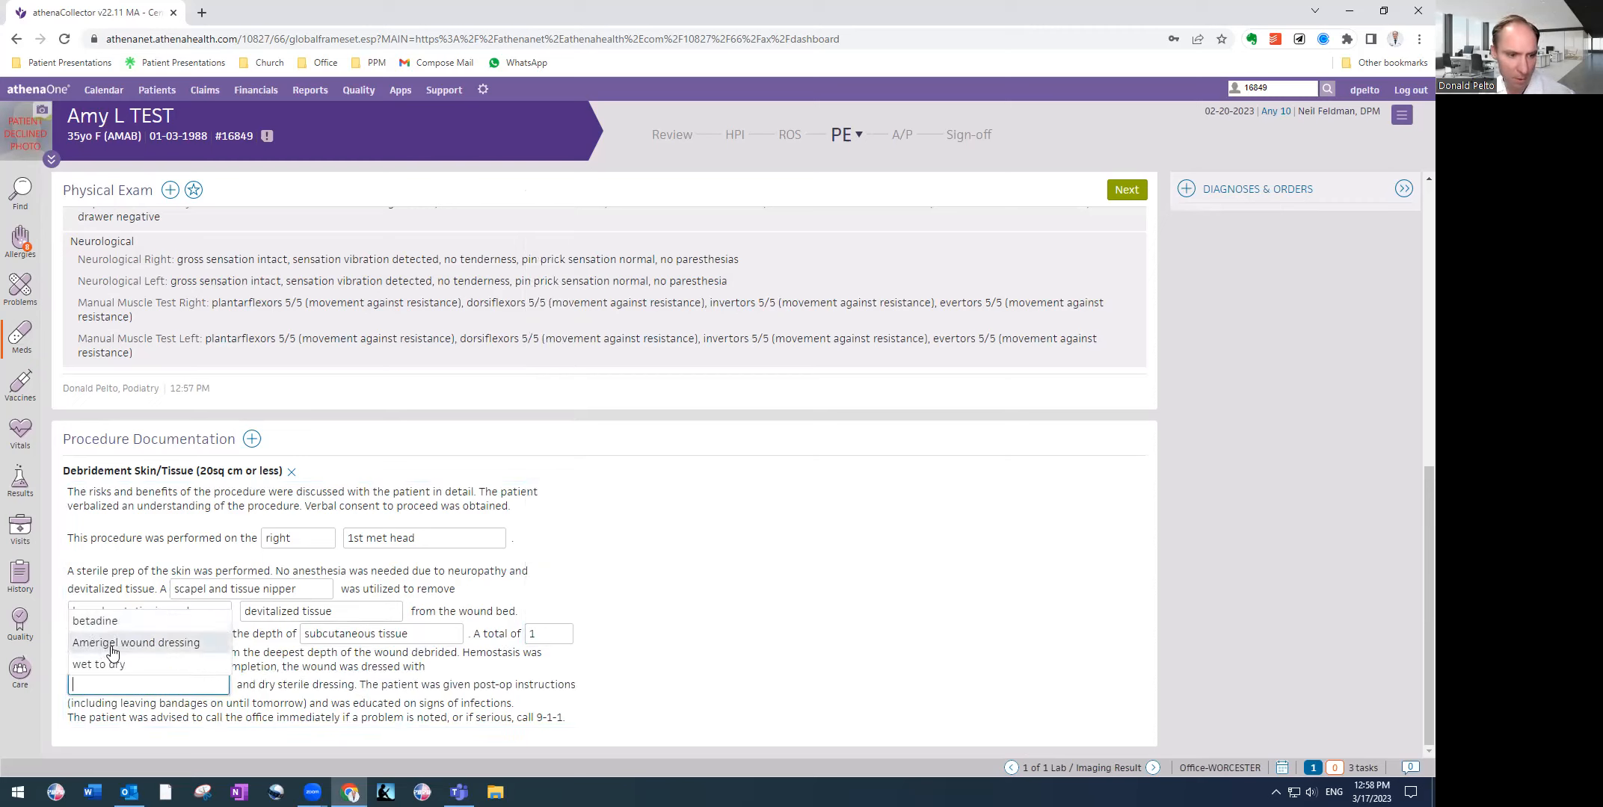
{"action": "left_click", "coordinate": [107, 671]}
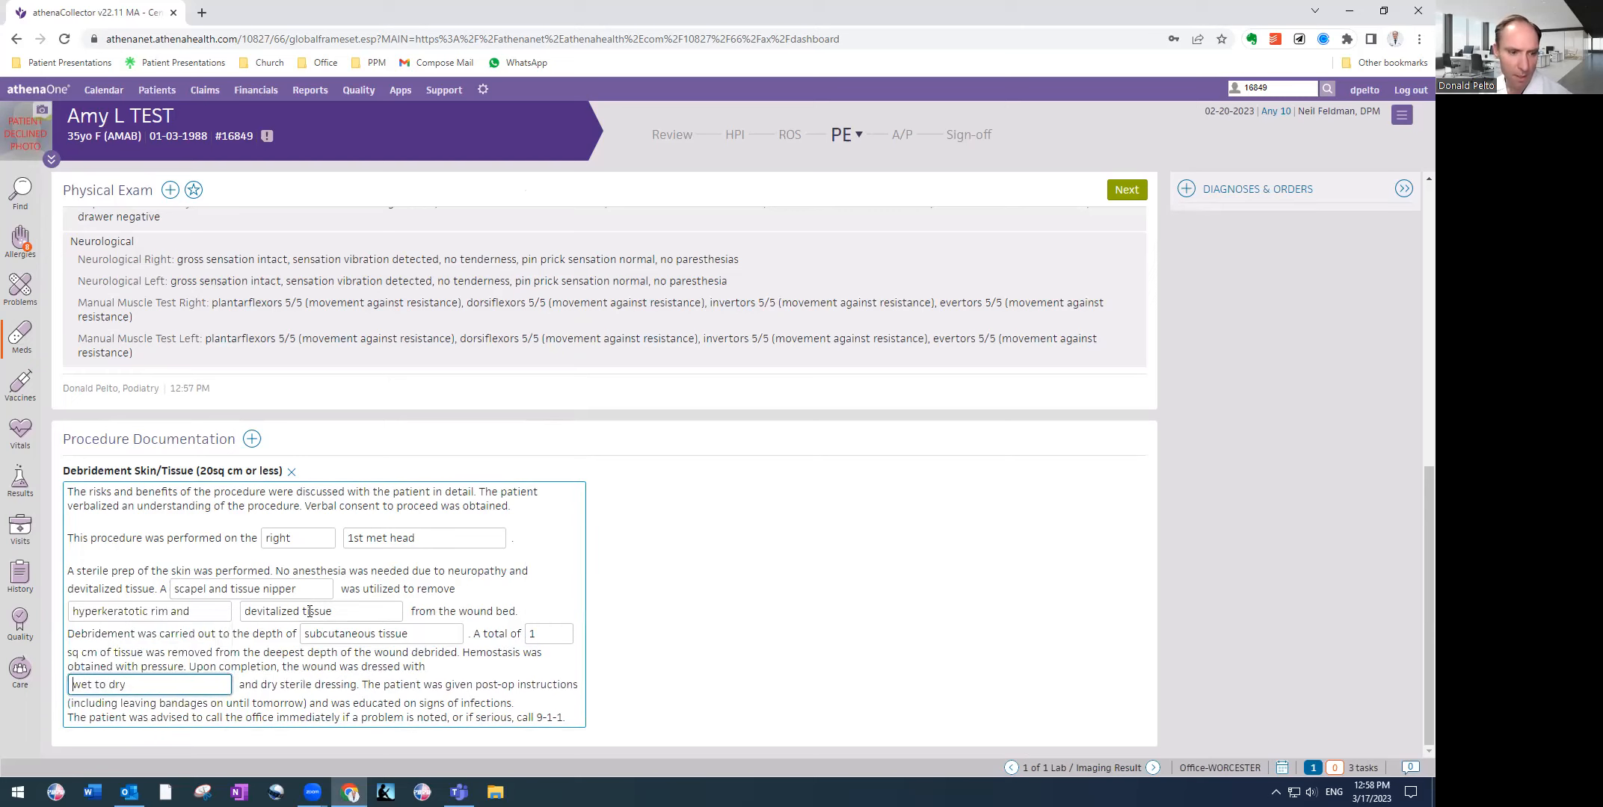
{"action": "left_click", "coordinate": [95, 688]}
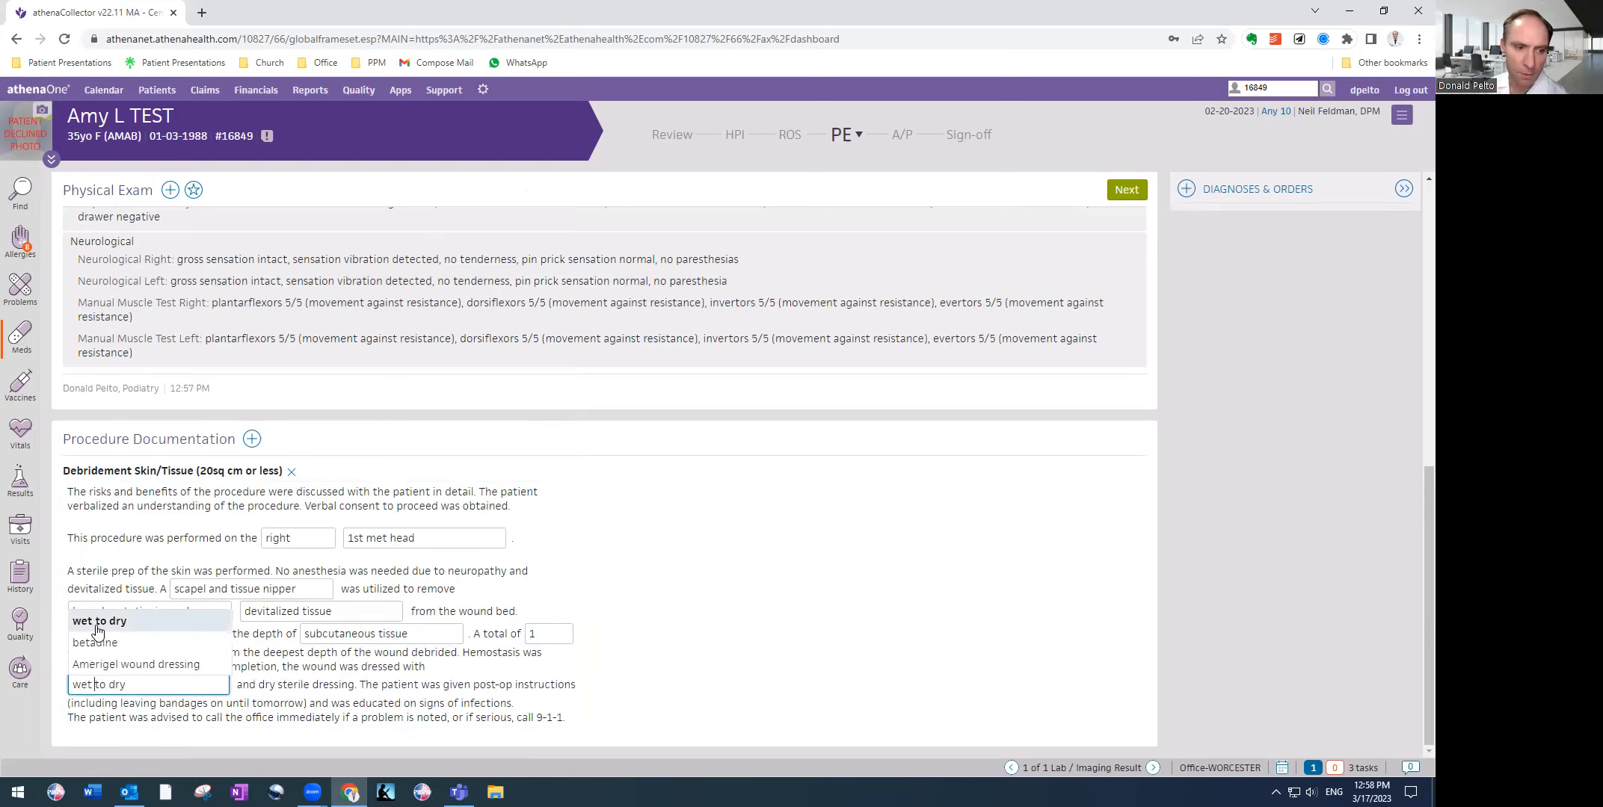
{"action": "left_click", "coordinate": [97, 647]}
Move on to the Assessment & Plan and add the Ulcer Right order set
{"action": "scroll", "coordinate": [323, 566], "scroll_direction": "up", "scroll_amount": 2}
{"action": "scroll", "coordinate": [323, 566], "scroll_direction": "up", "scroll_amount": 4}
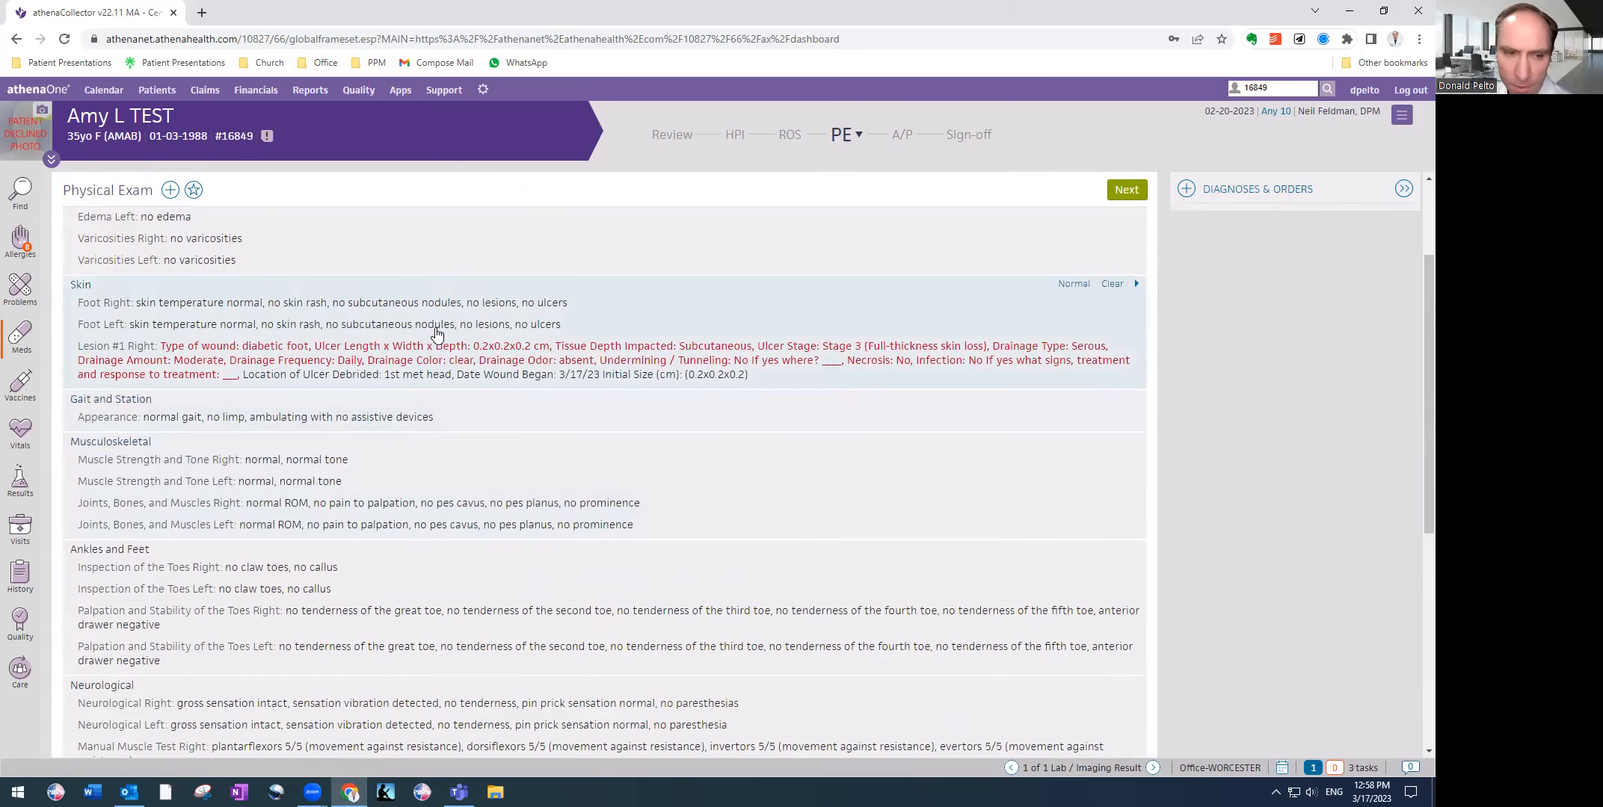
{"action": "scroll", "coordinate": [171, 327], "scroll_direction": "up", "scroll_amount": 2}
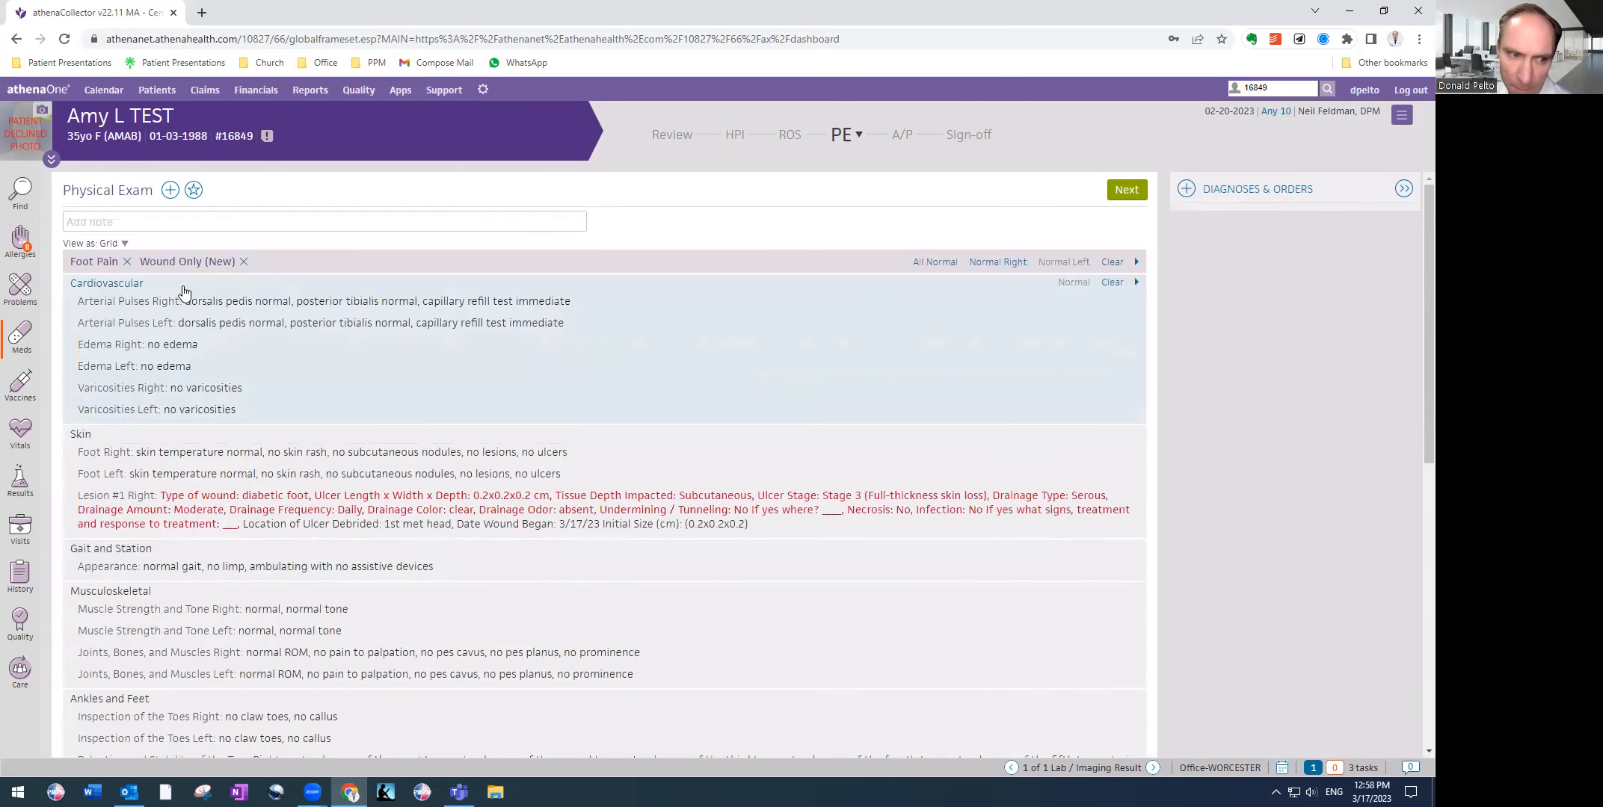
{"action": "scroll", "coordinate": [284, 415], "scroll_direction": "down", "scroll_amount": 5}
{"action": "scroll", "coordinate": [256, 566], "scroll_direction": "down", "scroll_amount": 3}
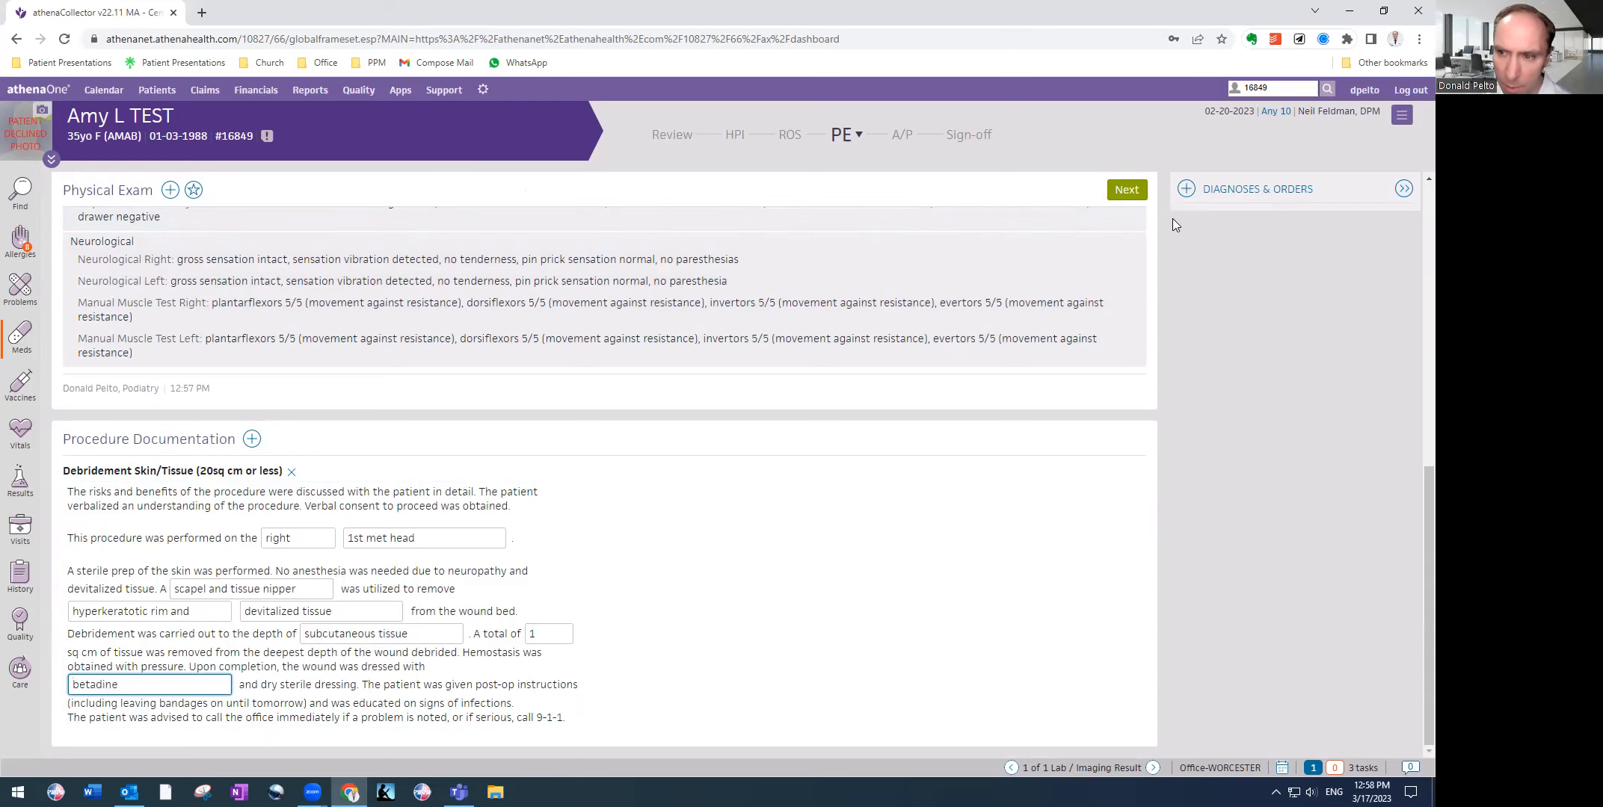
{"action": "left_click", "coordinate": [1126, 192]}
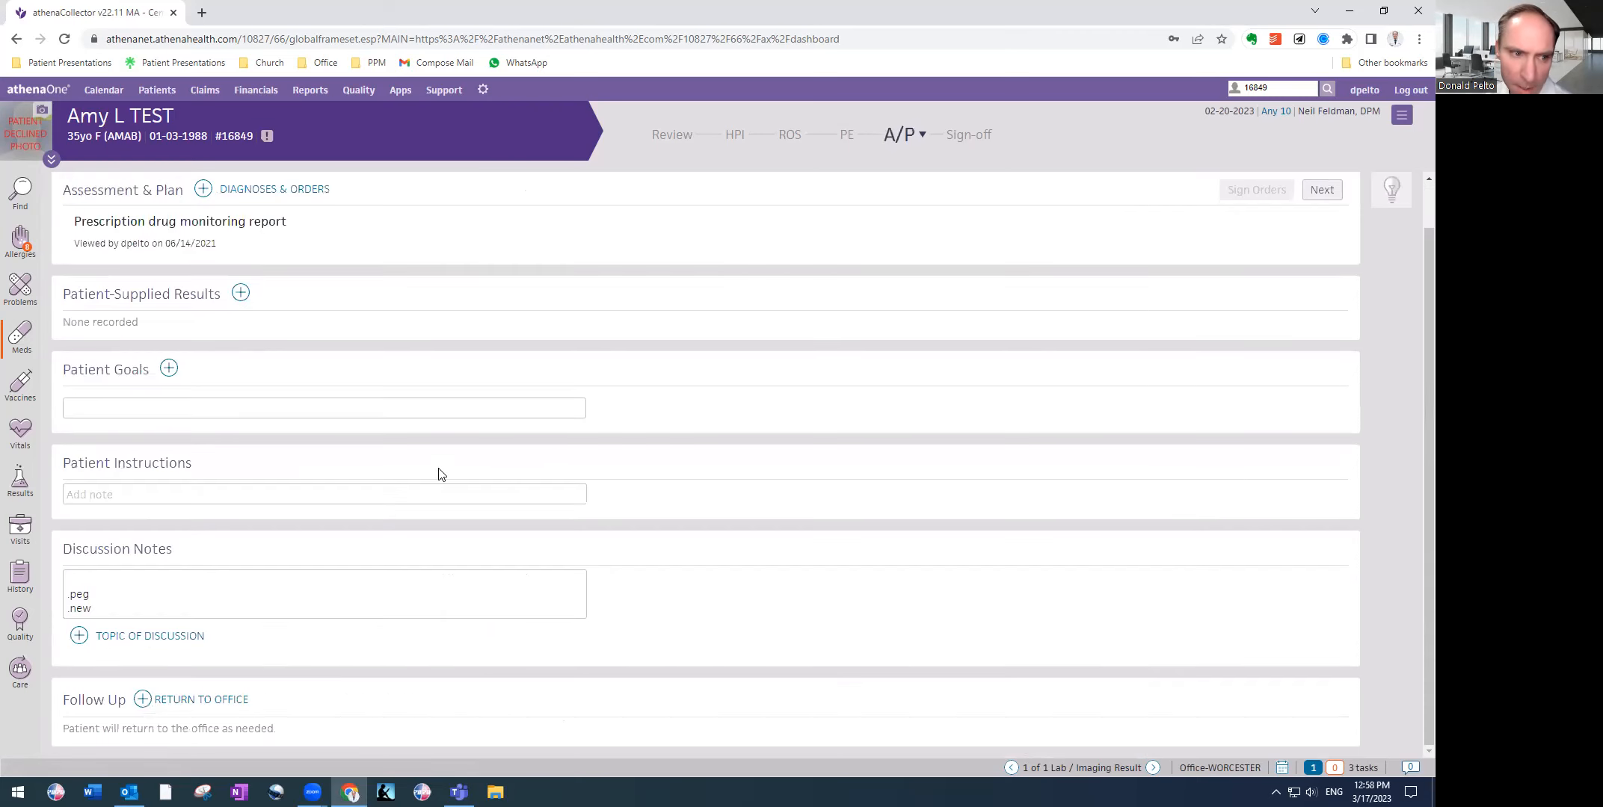
{"action": "scroll", "coordinate": [441, 475], "scroll_direction": "up", "scroll_amount": 1}
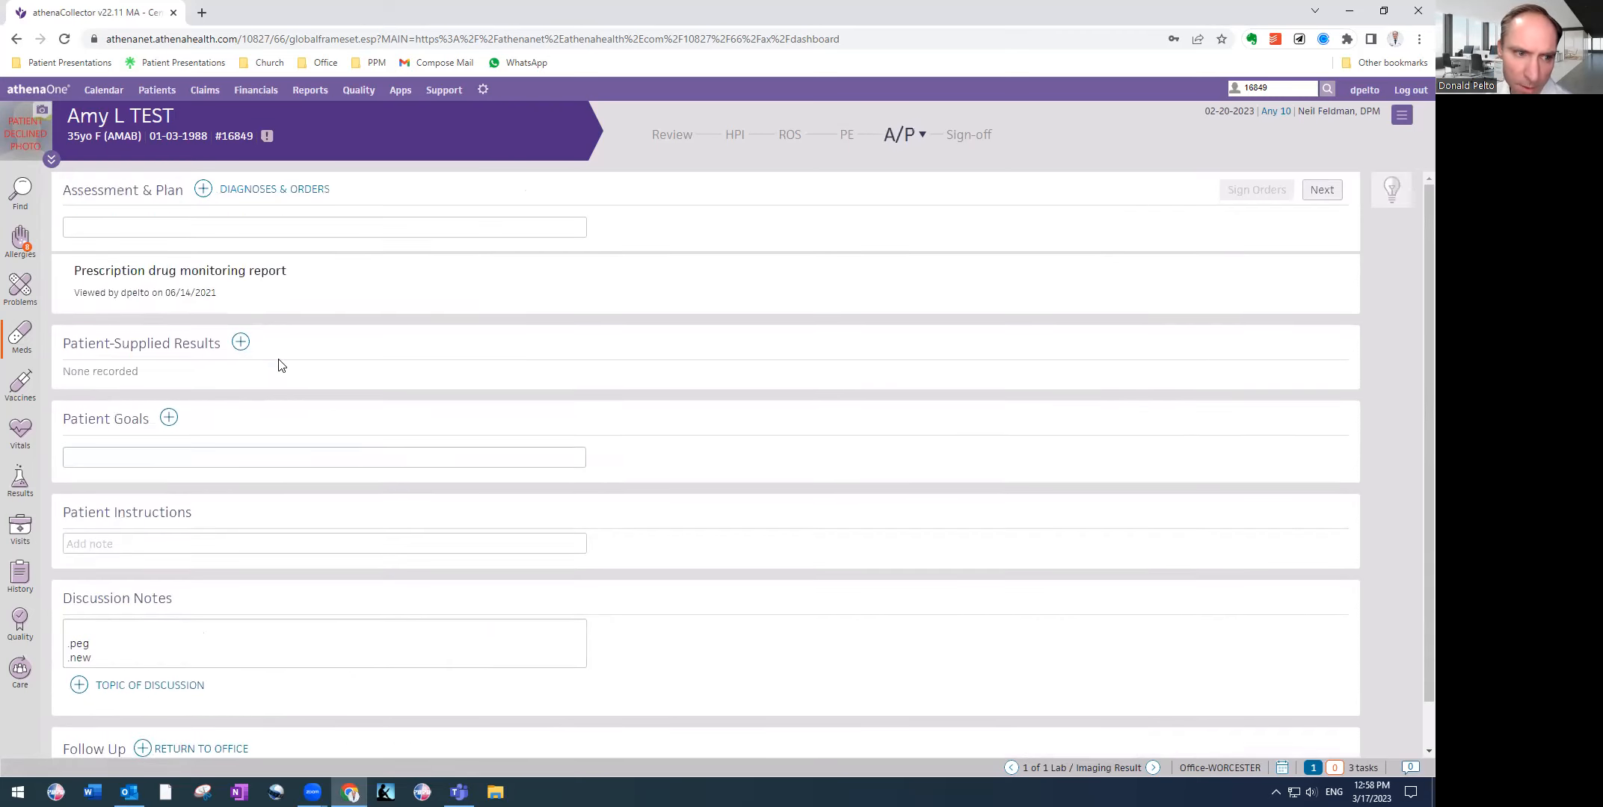
{"action": "left_click", "coordinate": [203, 190]}
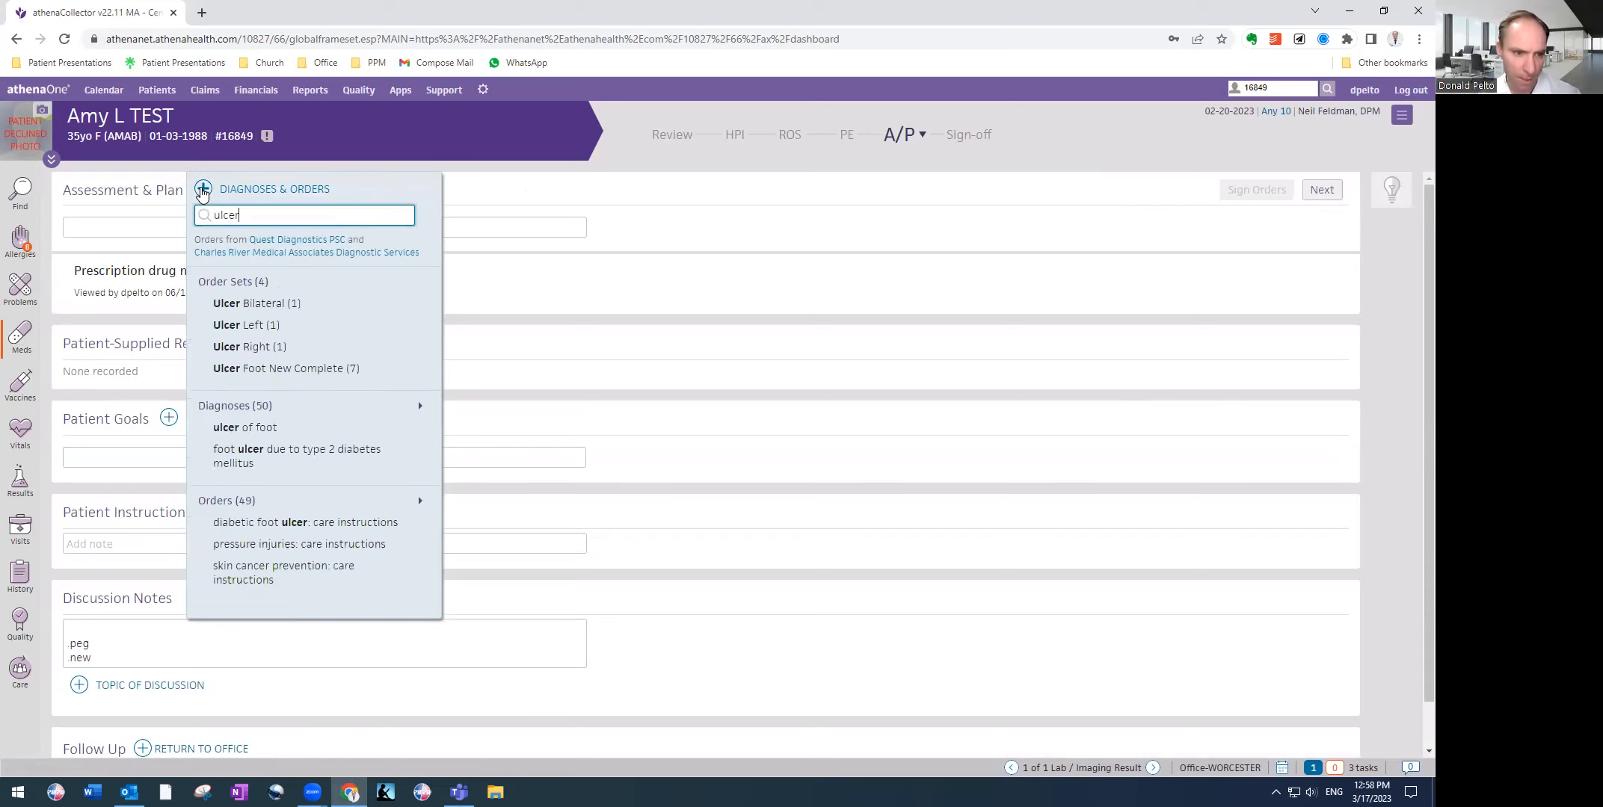
{"action": "left_click", "coordinate": [238, 347]}
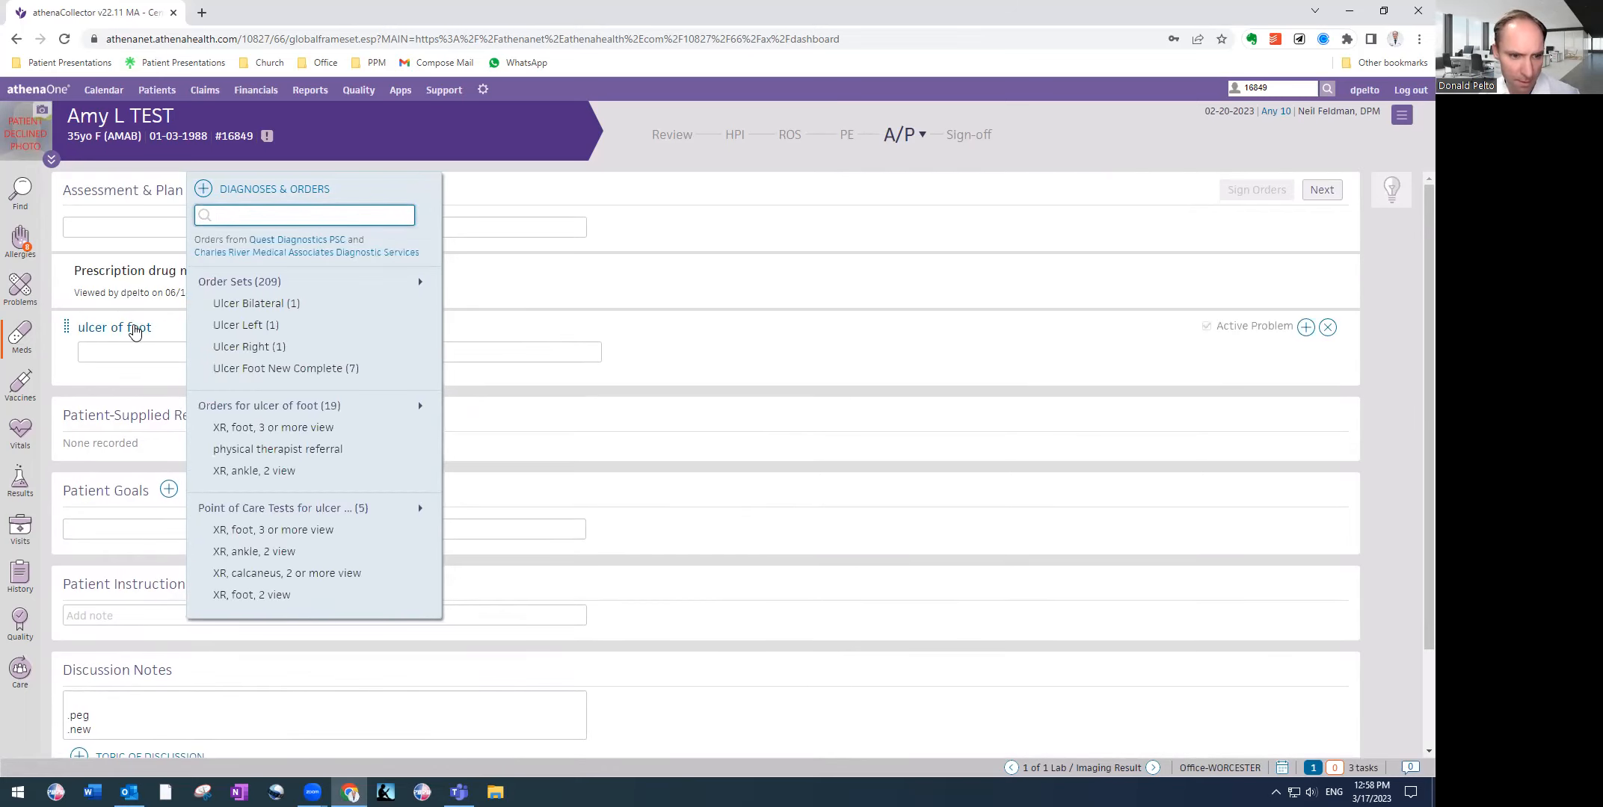
Expand the ulcer of foot diagnosis and add the DME-Amerx Helix Collagen 3 Powder Wound Care Kit 15 day supply order set to it
{"action": "left_click", "coordinate": [135, 333]}
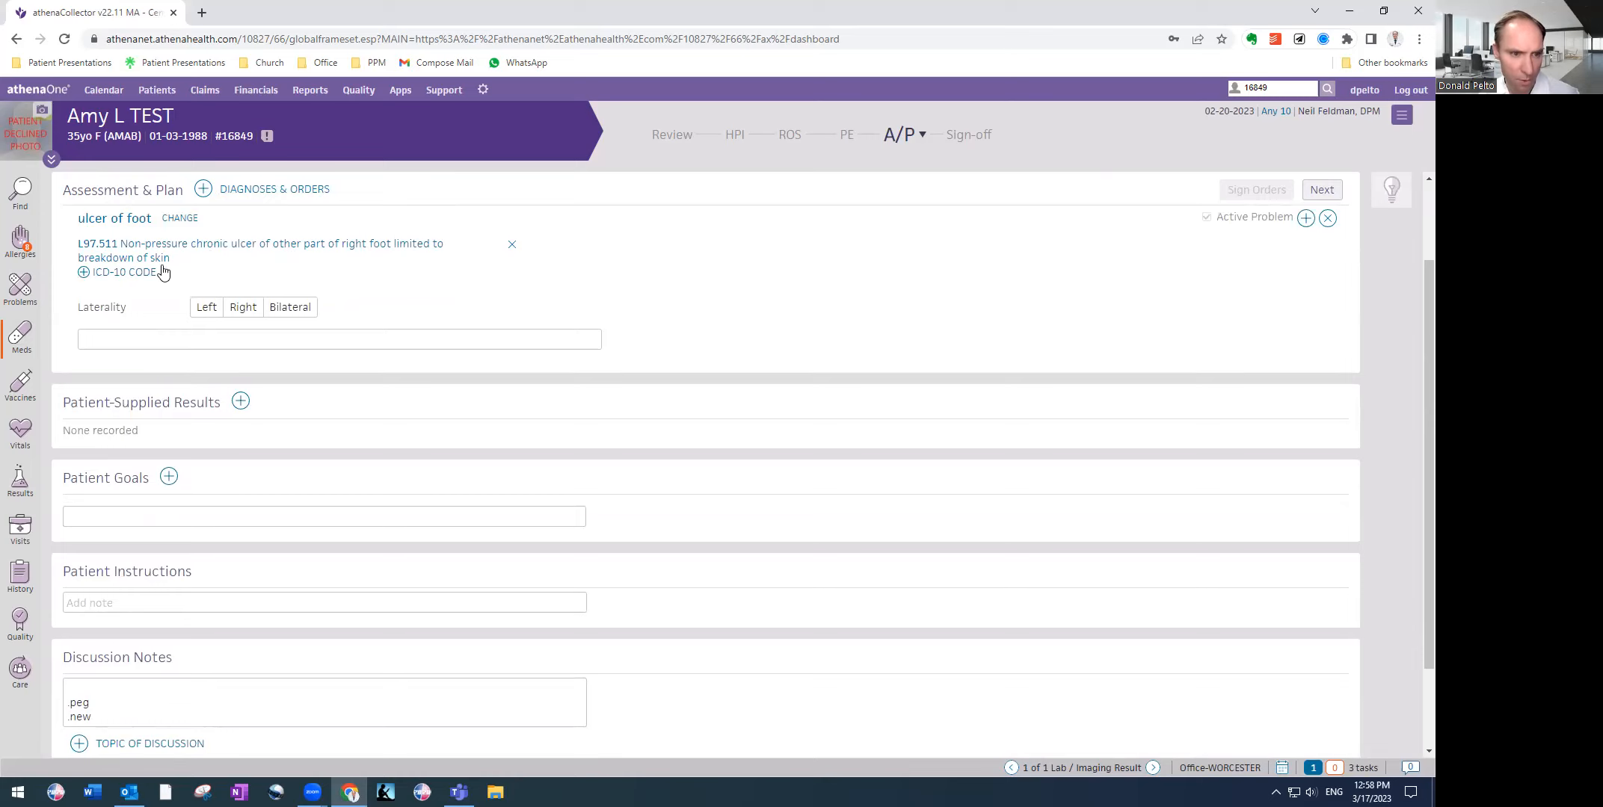
{"action": "scroll", "coordinate": [242, 329], "scroll_direction": "up", "scroll_amount": 2}
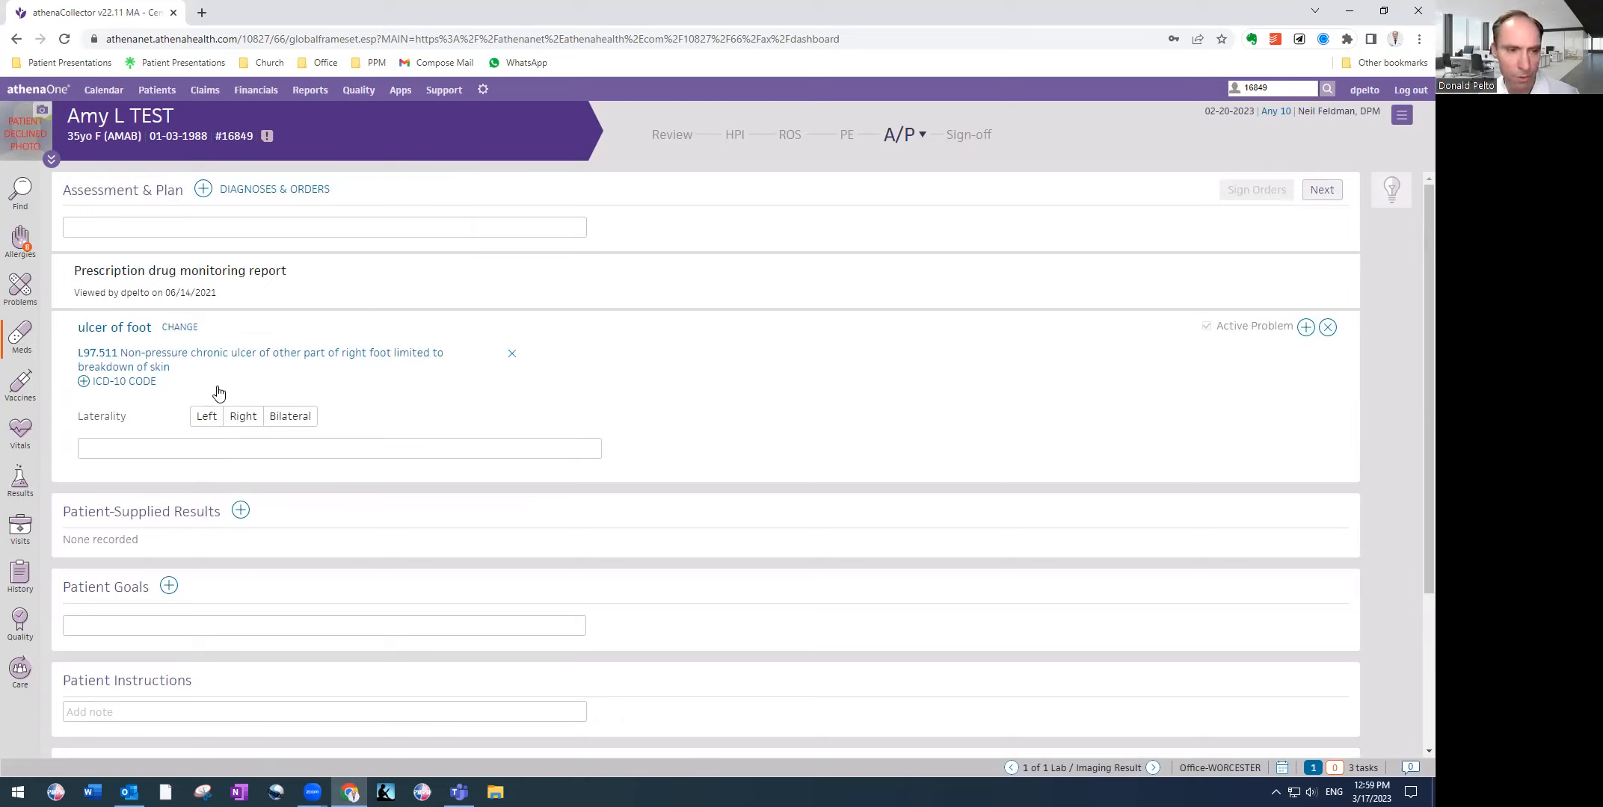
{"action": "left_click", "coordinate": [1305, 327]}
{"action": "type", "text": "helo"}
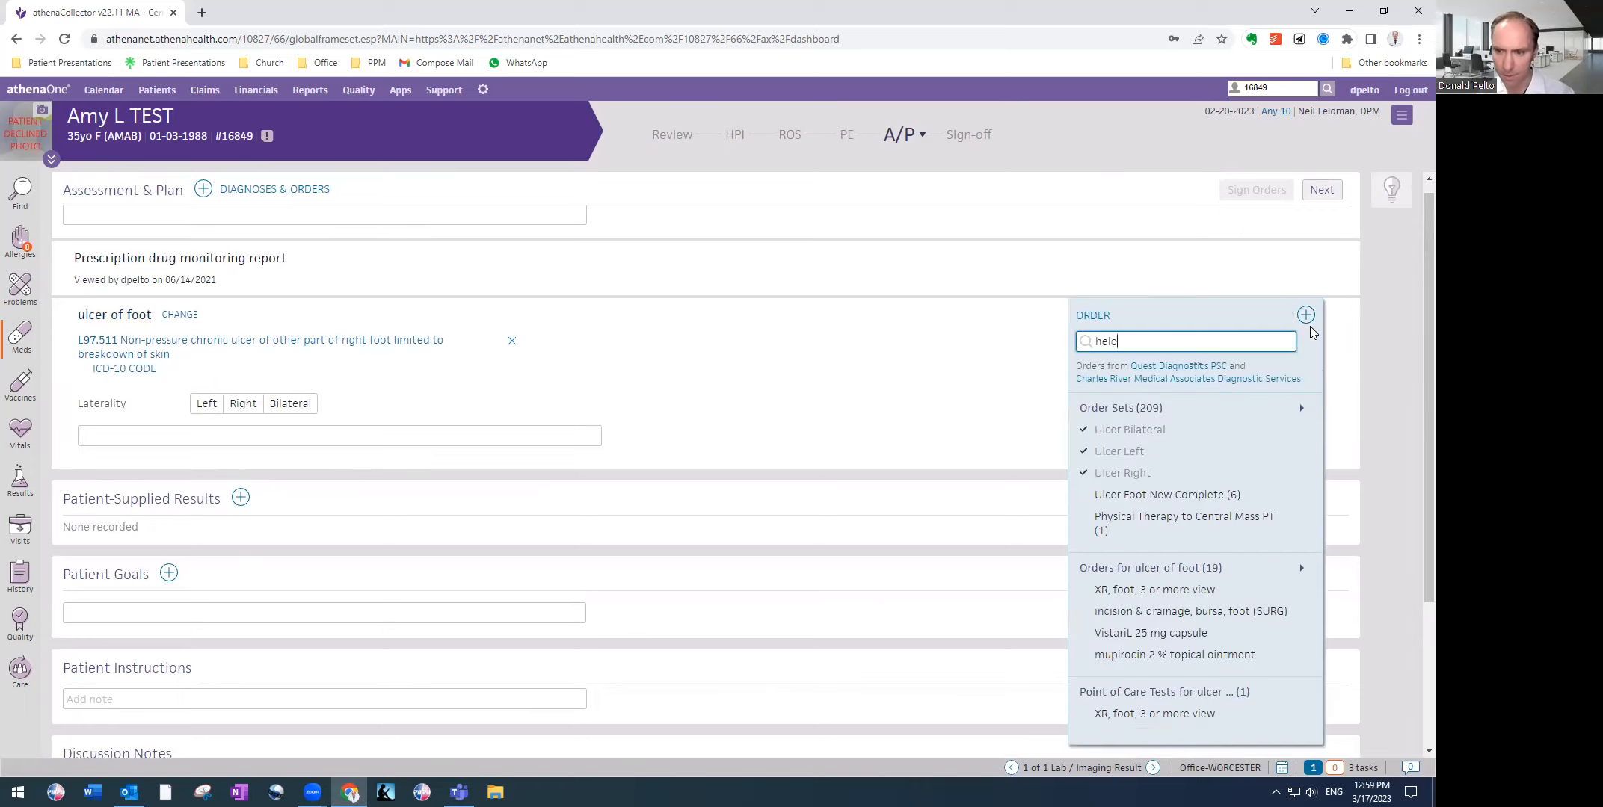
{"action": "key", "text": "BackSpace"}
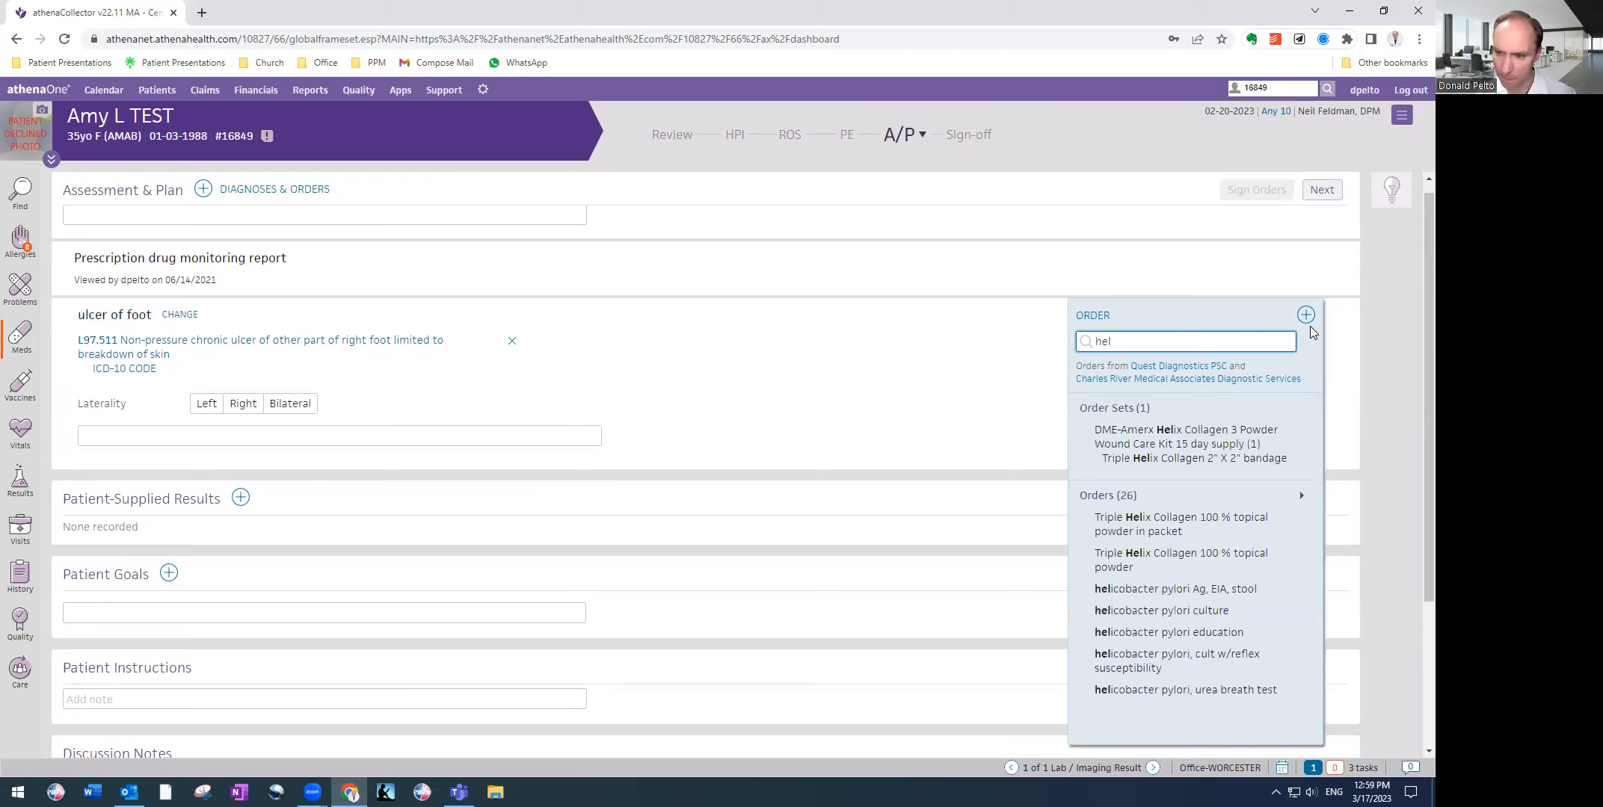
{"action": "left_click", "coordinate": [1181, 444]}
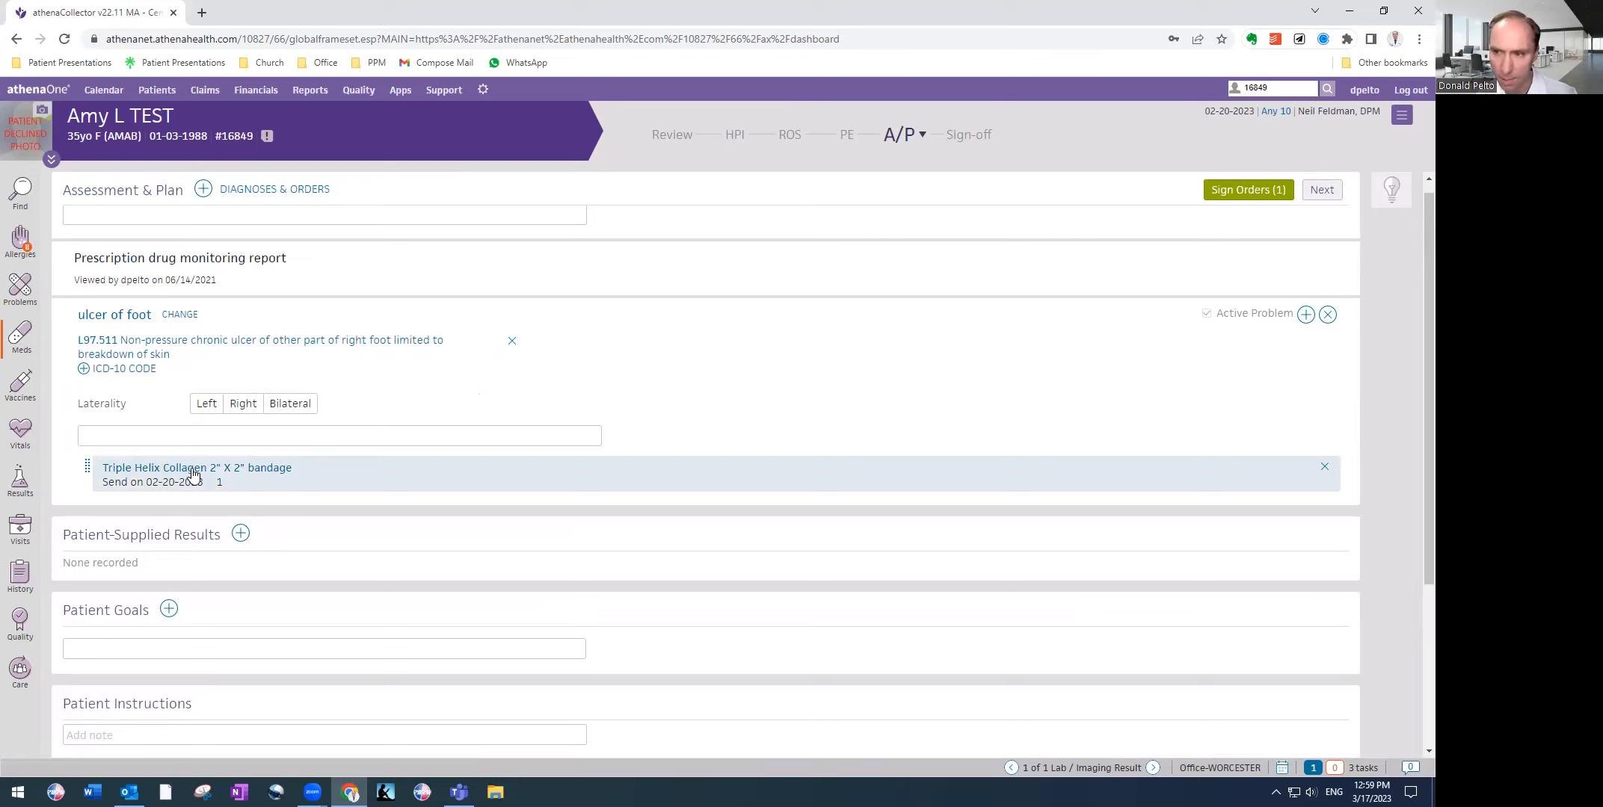
Replace the shortcut text in the Discussion Notes with the Ulcer_New template
{"action": "scroll", "coordinate": [222, 447], "scroll_direction": "down", "scroll_amount": 3}
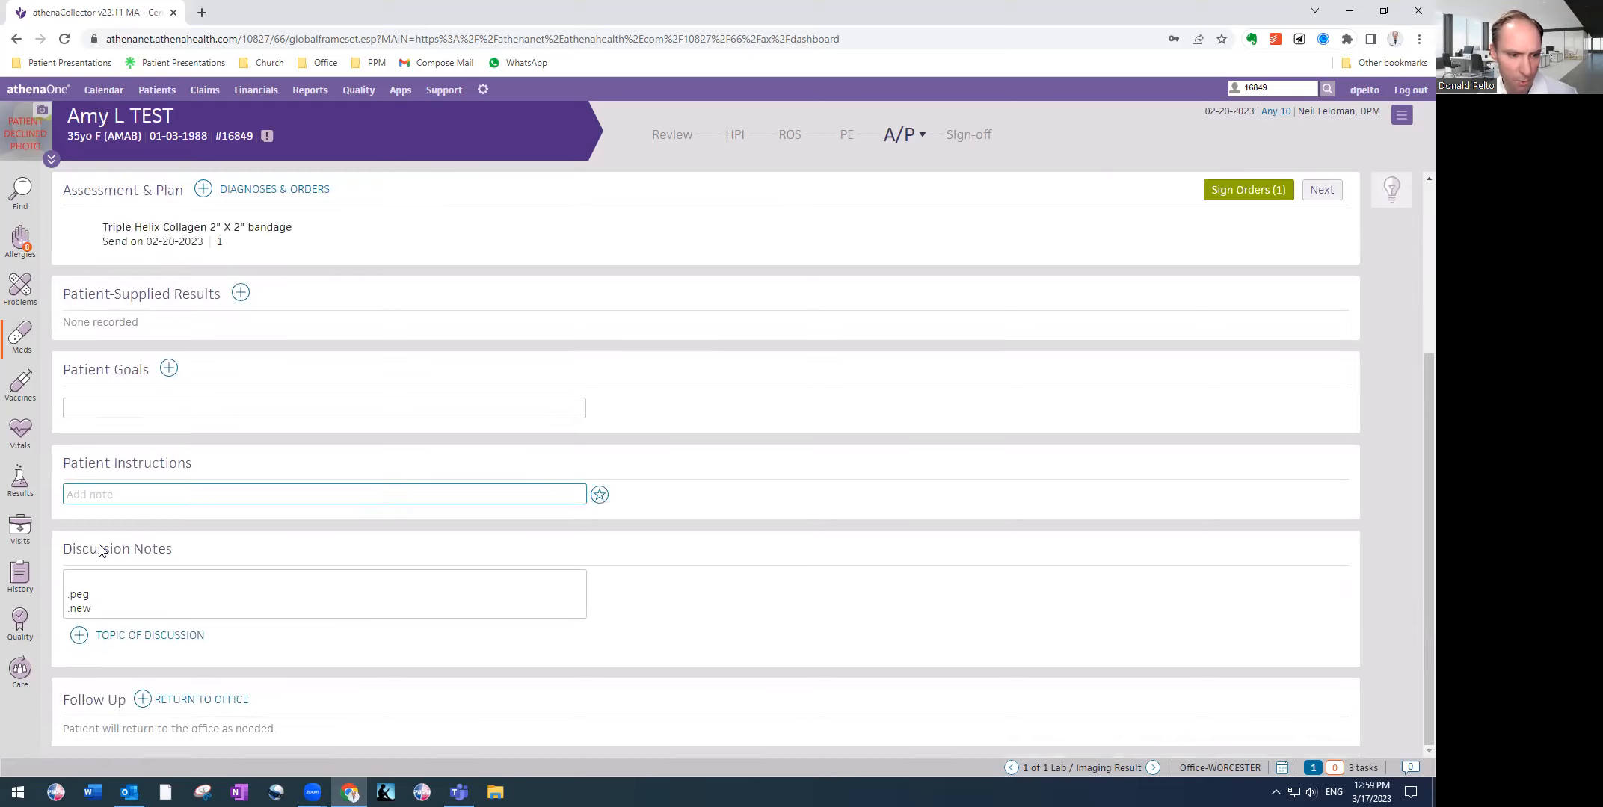
{"action": "scroll", "coordinate": [166, 515], "scroll_direction": "up", "scroll_amount": 1}
{"action": "left_click", "coordinate": [154, 568]}
{"action": "left_click", "coordinate": [162, 554]}
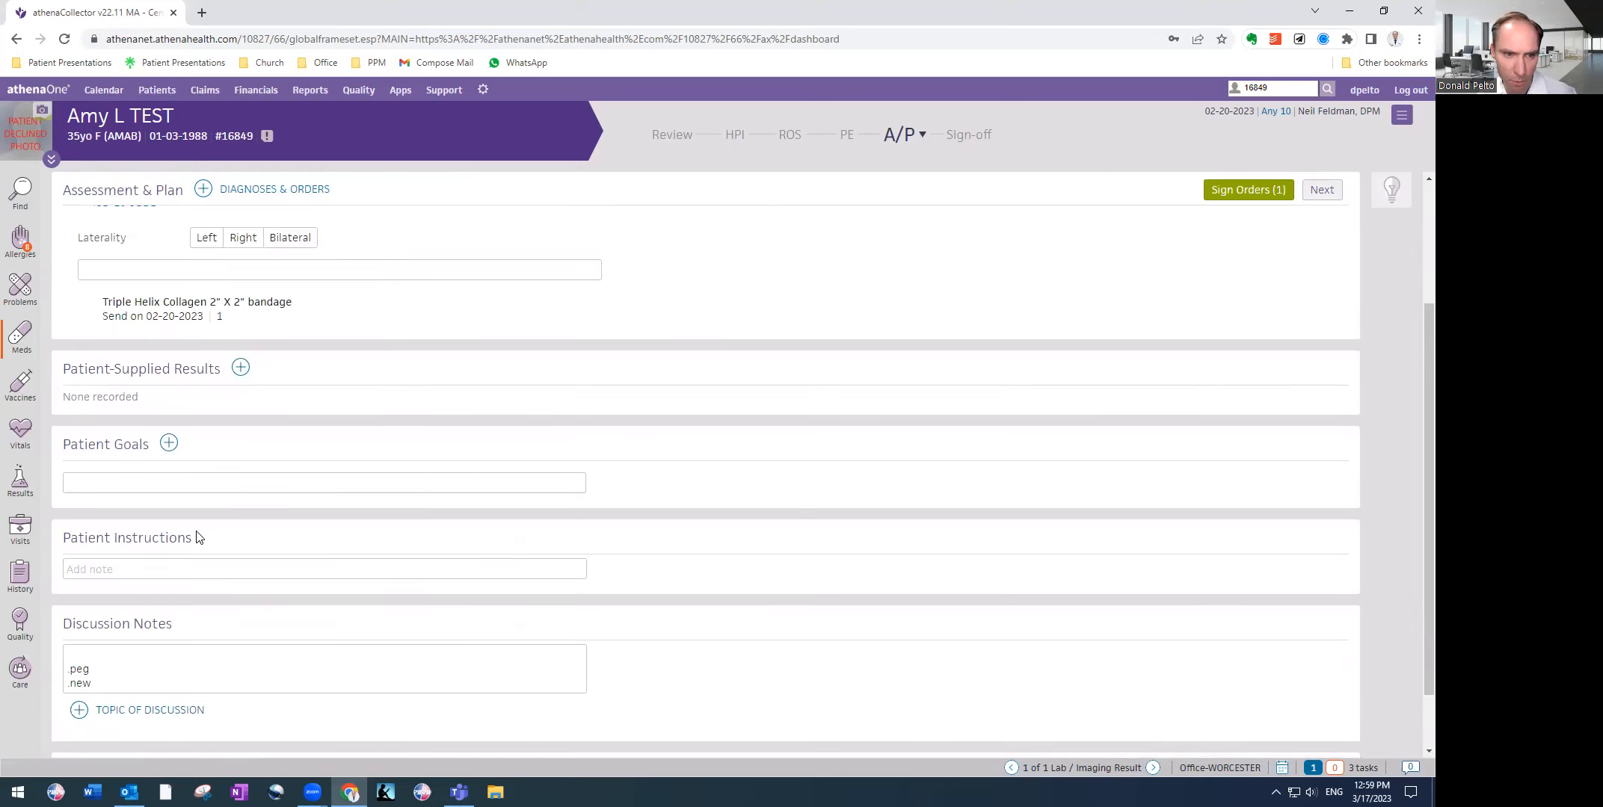
{"action": "scroll", "coordinate": [243, 530], "scroll_direction": "down", "scroll_amount": 1}
{"action": "left_click_drag", "start_coordinate": [74, 584], "coordinate": [128, 612]}
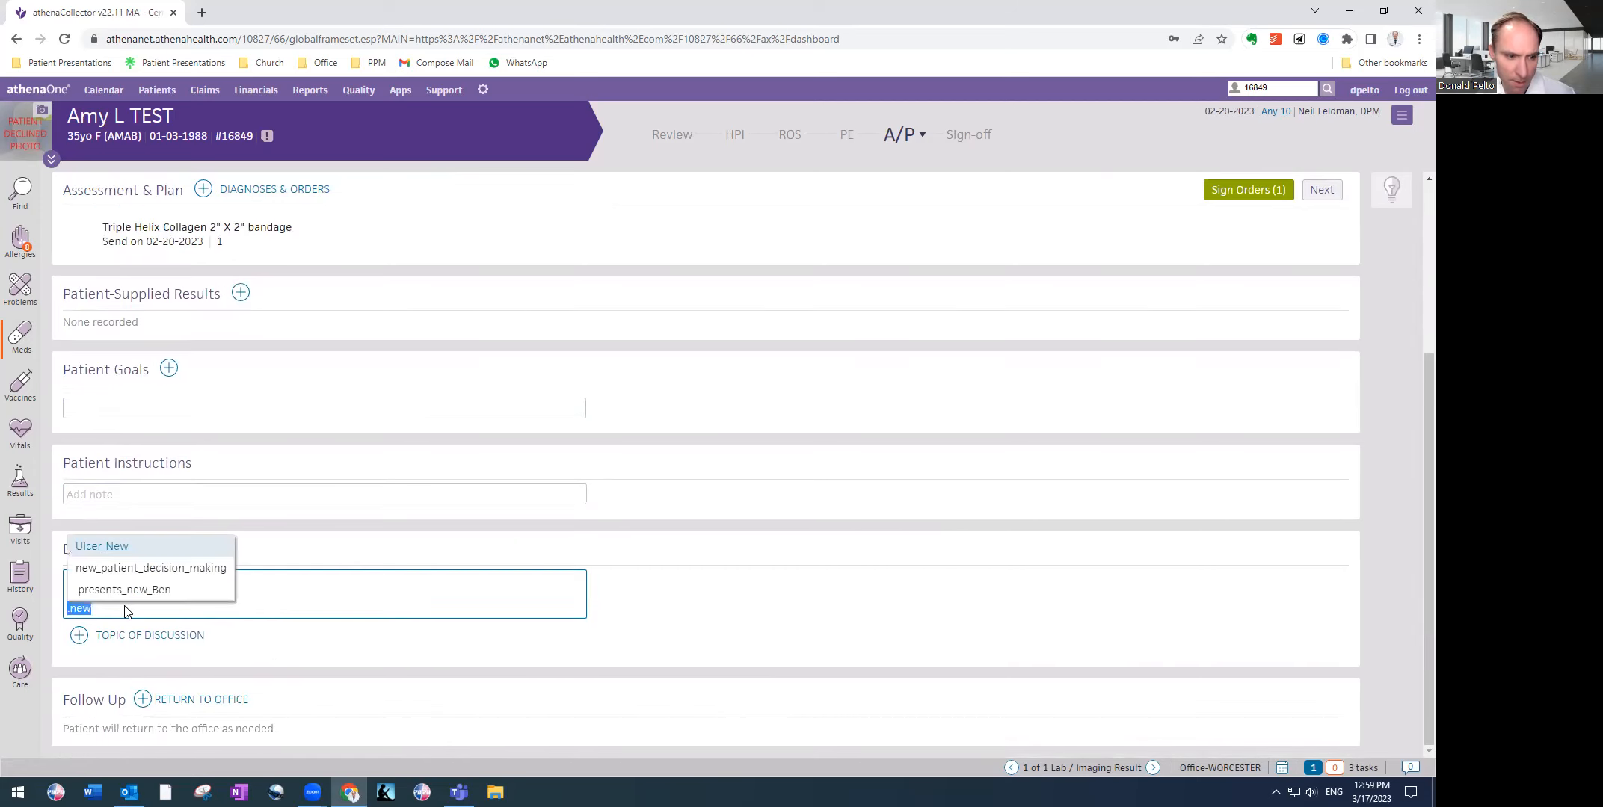
{"action": "left_click", "coordinate": [118, 547]}
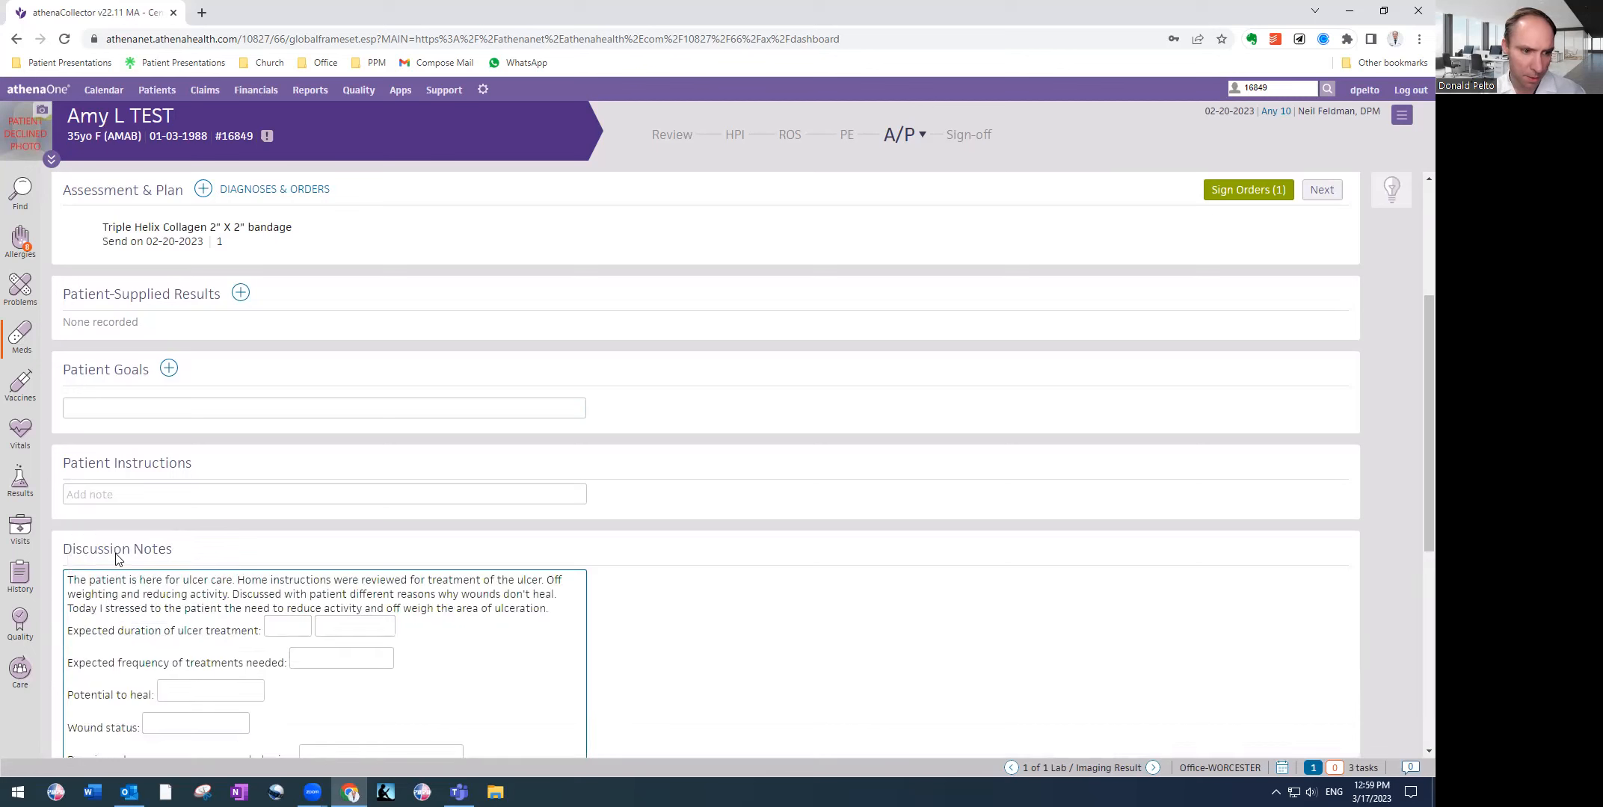
Set the expected duration of ulcer treatment to 2 months and the expected frequency of treatments to every 2 weeks
{"action": "scroll", "coordinate": [762, 504], "scroll_direction": "down", "scroll_amount": 5}
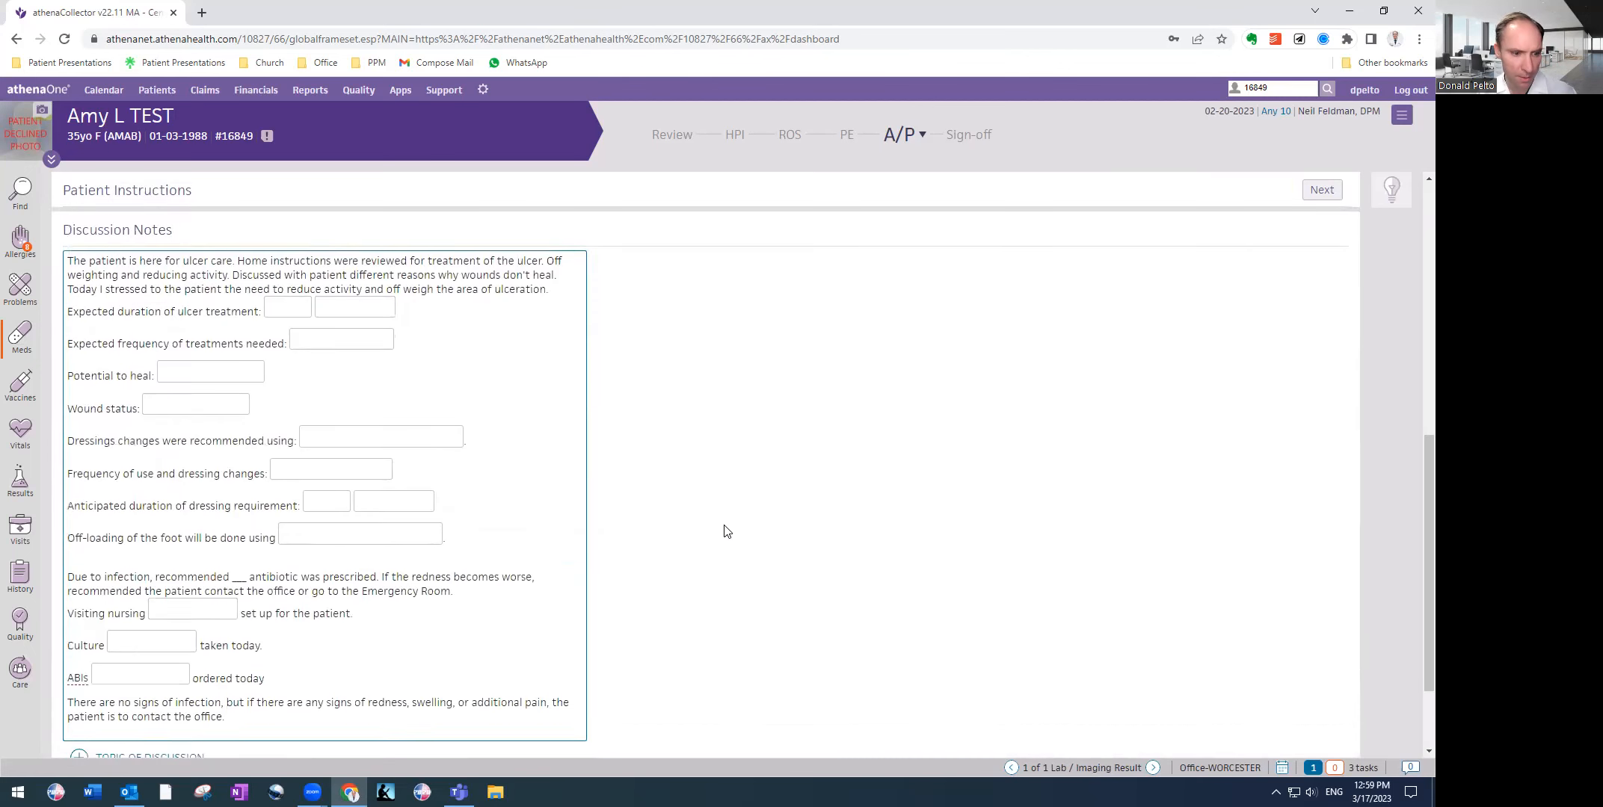
{"action": "scroll", "coordinate": [208, 413], "scroll_direction": "up", "scroll_amount": 2}
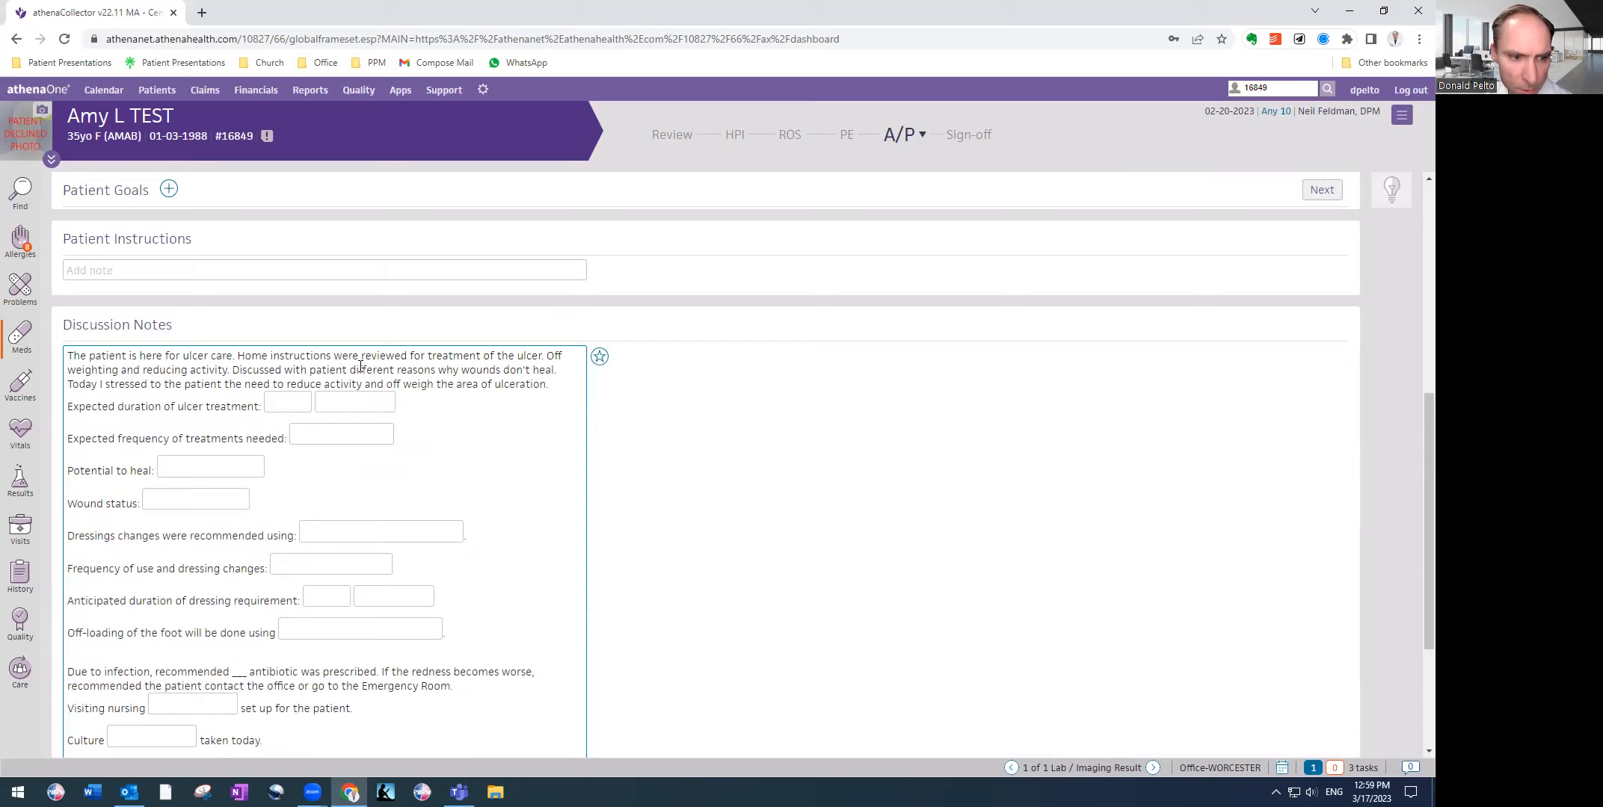
{"action": "left_click", "coordinate": [292, 401]}
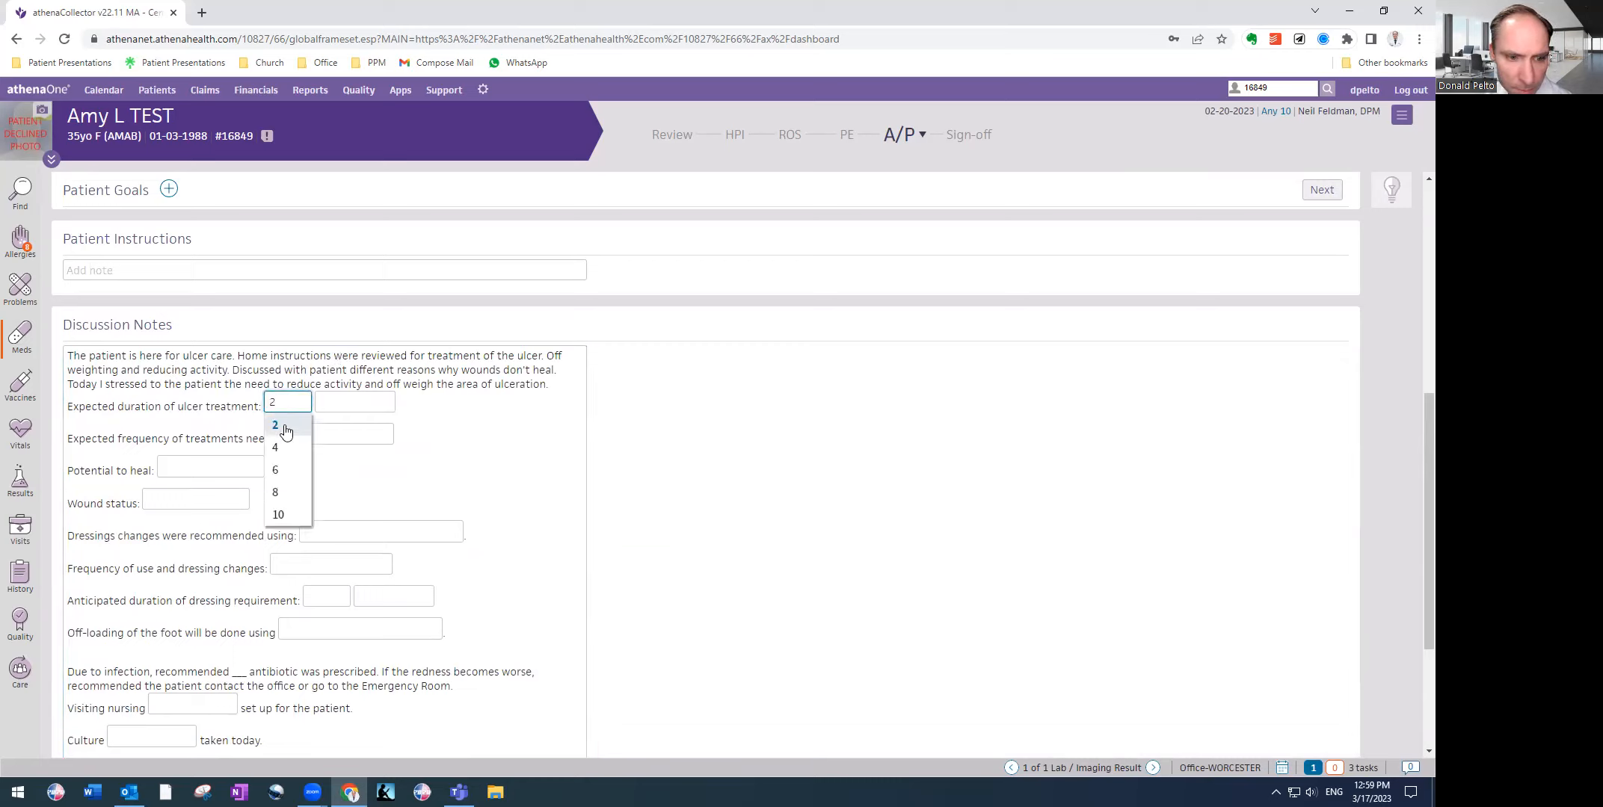
{"action": "left_click", "coordinate": [286, 431]}
{"action": "left_click", "coordinate": [332, 402]}
{"action": "left_click", "coordinate": [329, 431]}
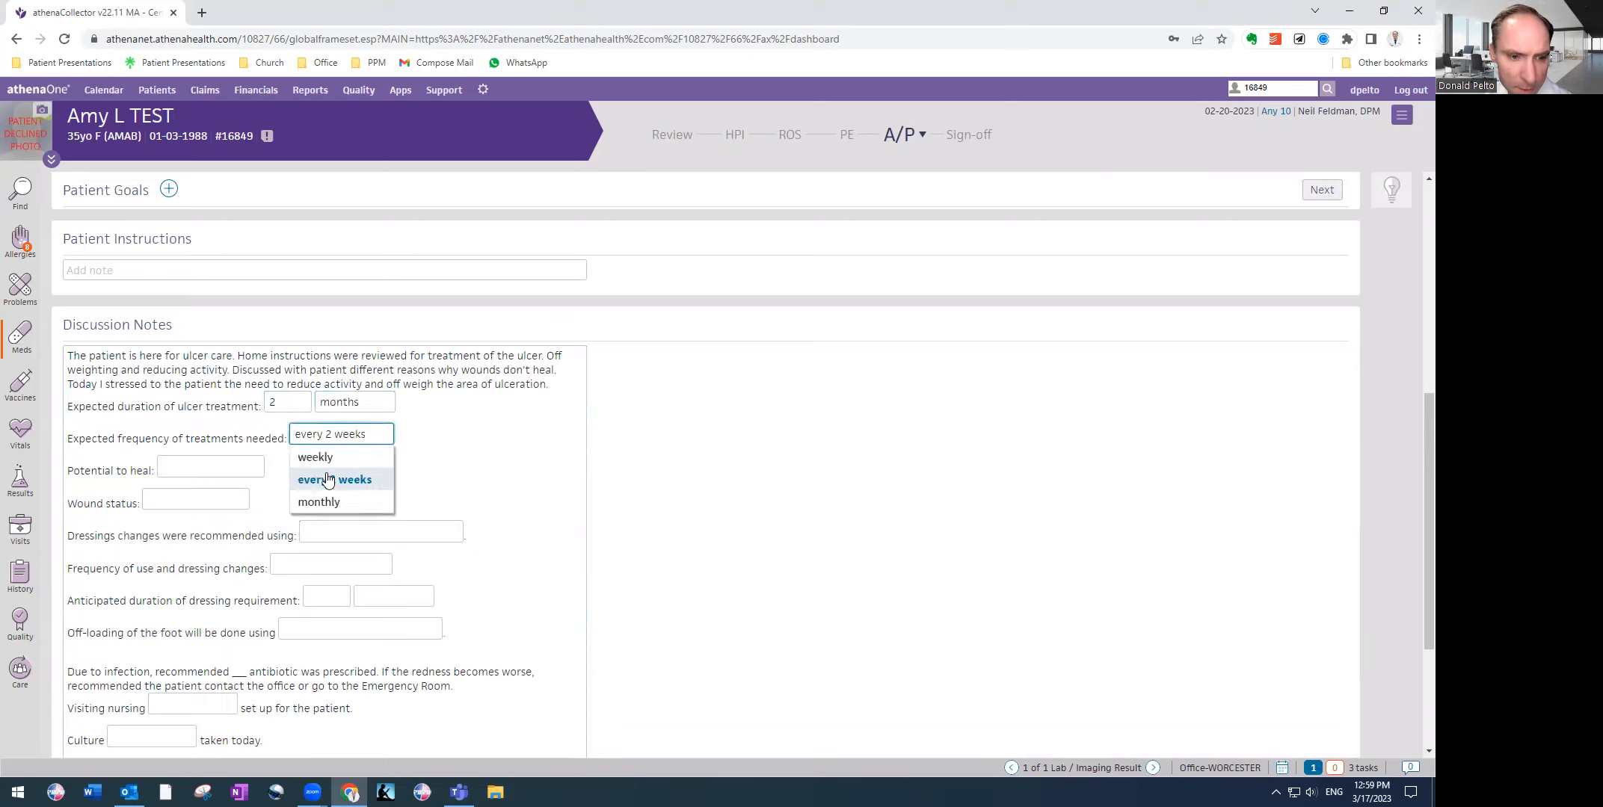
{"action": "left_click", "coordinate": [312, 473]}
Set the potential to heal to good and the wound status to new in the Discussion Notes
{"action": "left_click", "coordinate": [224, 468]}
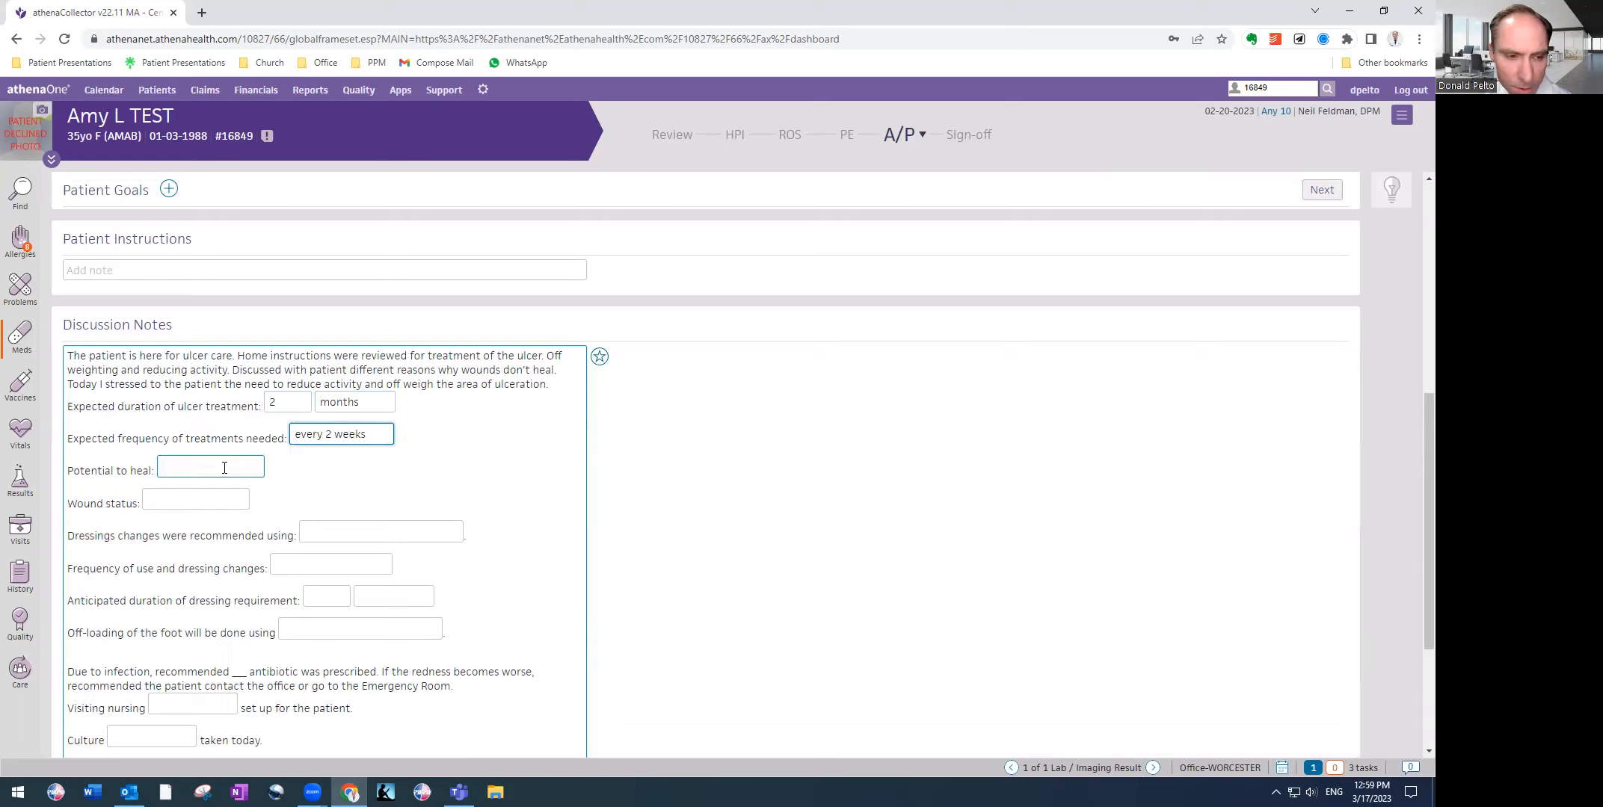
{"action": "left_click", "coordinate": [206, 513]}
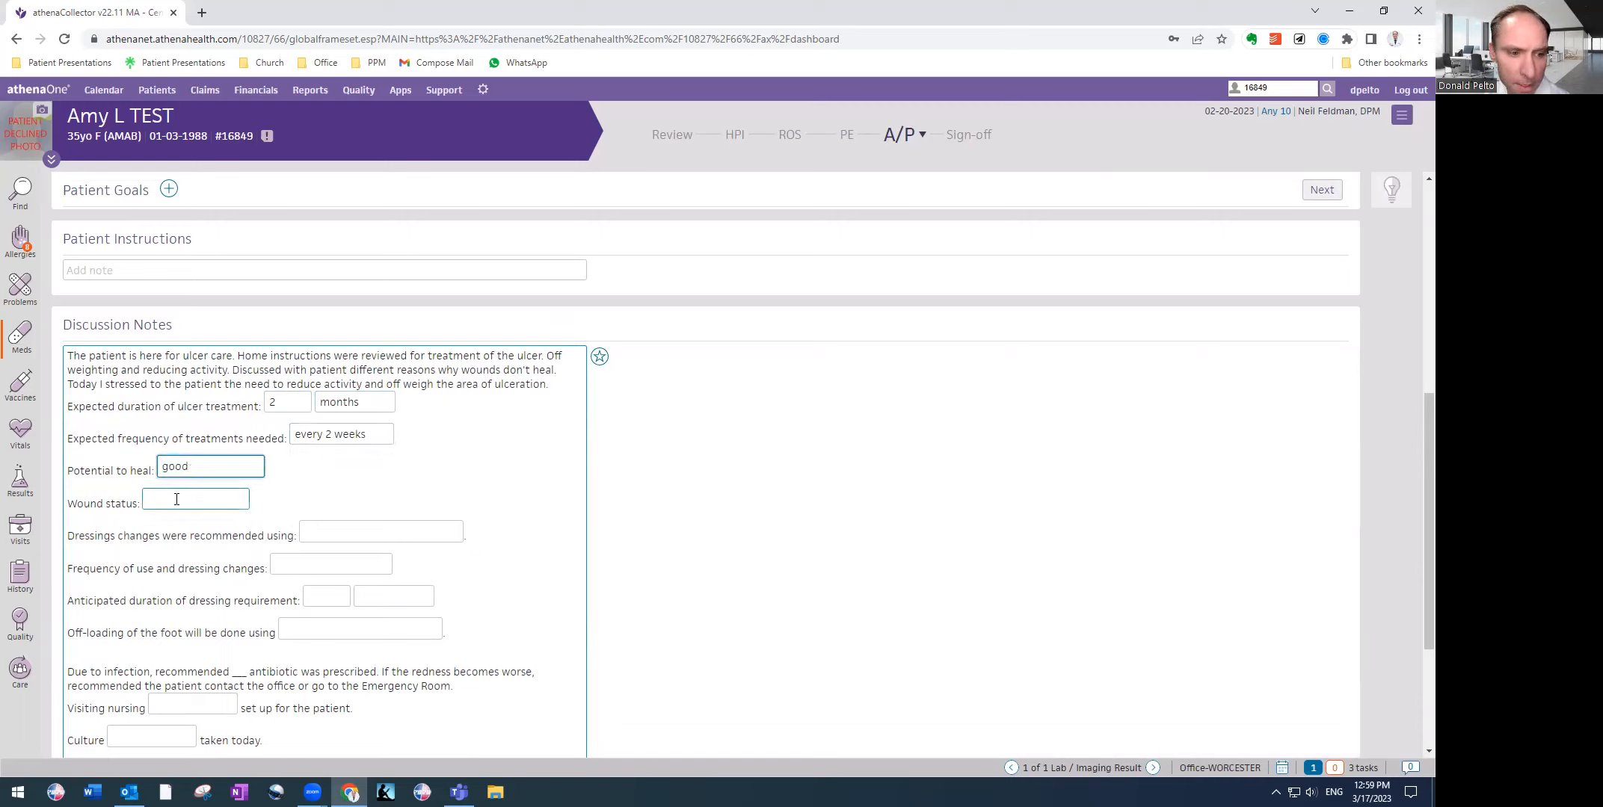
{"action": "left_click", "coordinate": [176, 500]}
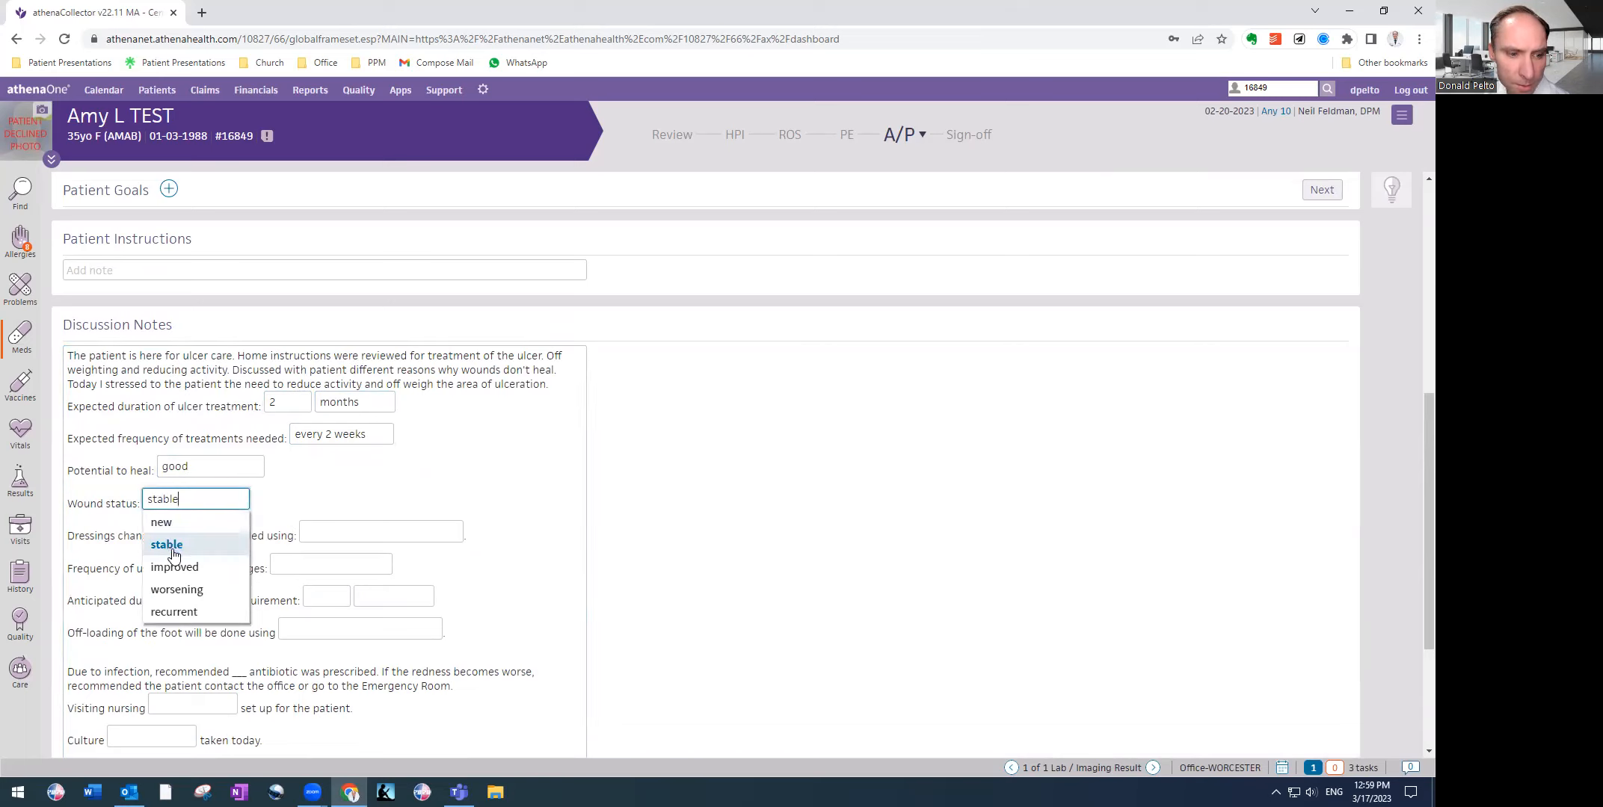
{"action": "left_click", "coordinate": [165, 523]}
Set the recommended dressing changes to betadine and their frequency of use to daily
{"action": "left_click", "coordinate": [324, 531]}
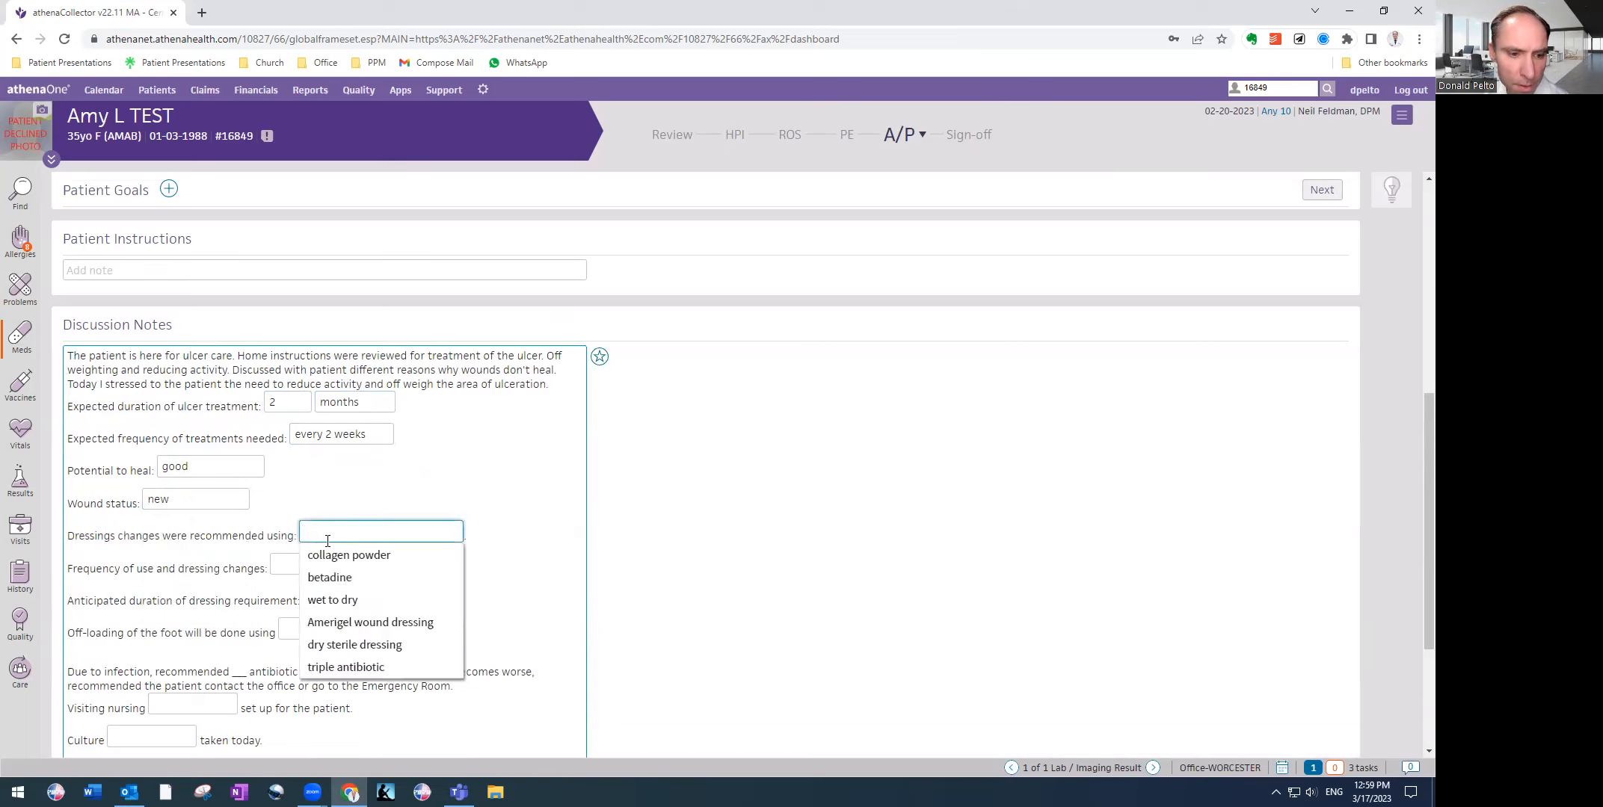
{"action": "left_click", "coordinate": [329, 578]}
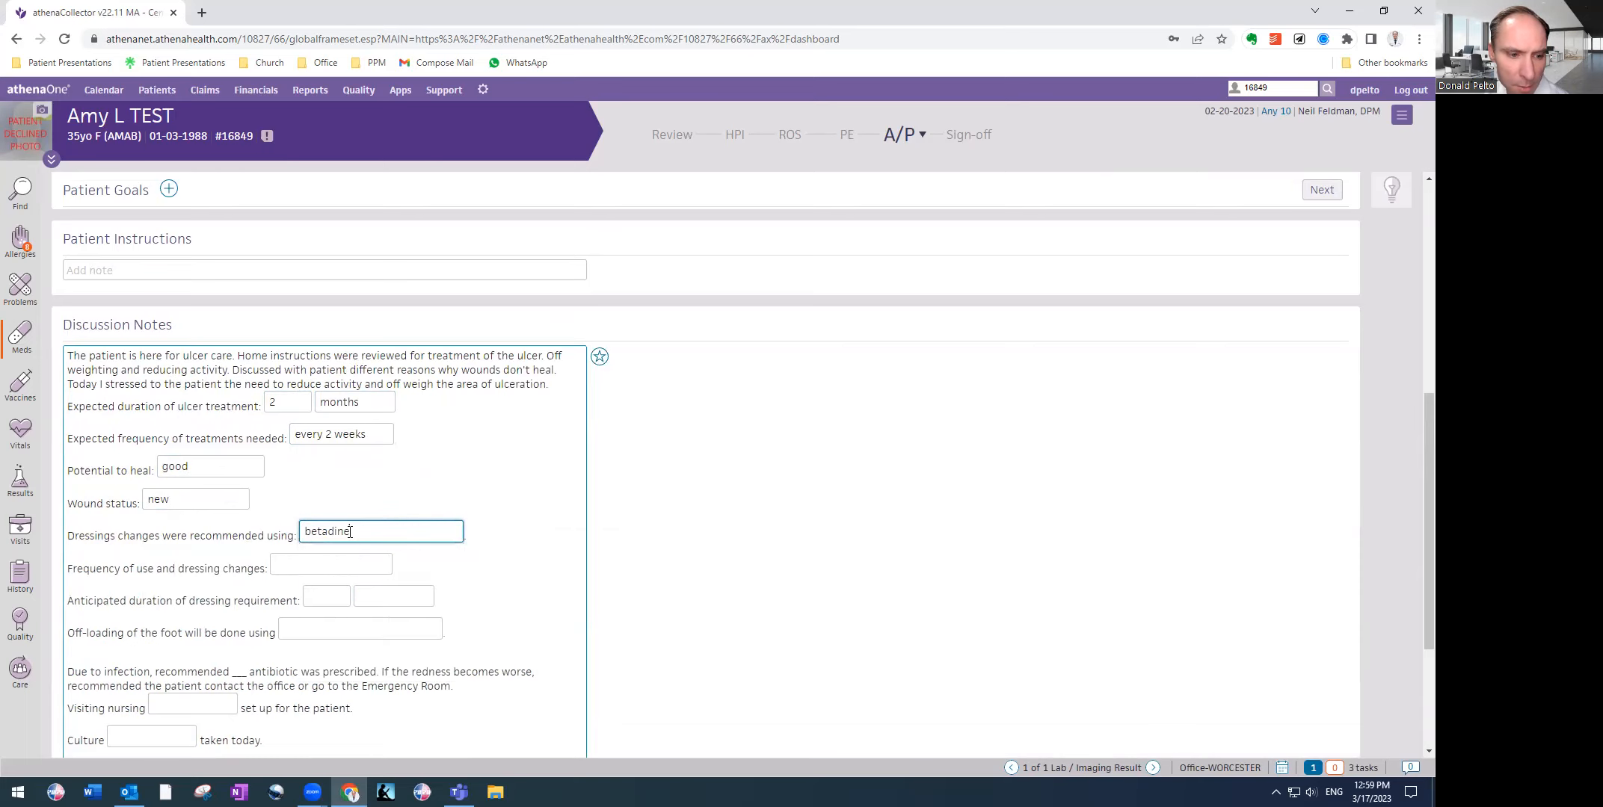
{"action": "scroll", "coordinate": [314, 539], "scroll_direction": "down", "scroll_amount": 1}
{"action": "left_click", "coordinate": [290, 491]}
{"action": "left_click", "coordinate": [286, 491]}
{"action": "left_click", "coordinate": [287, 513]}
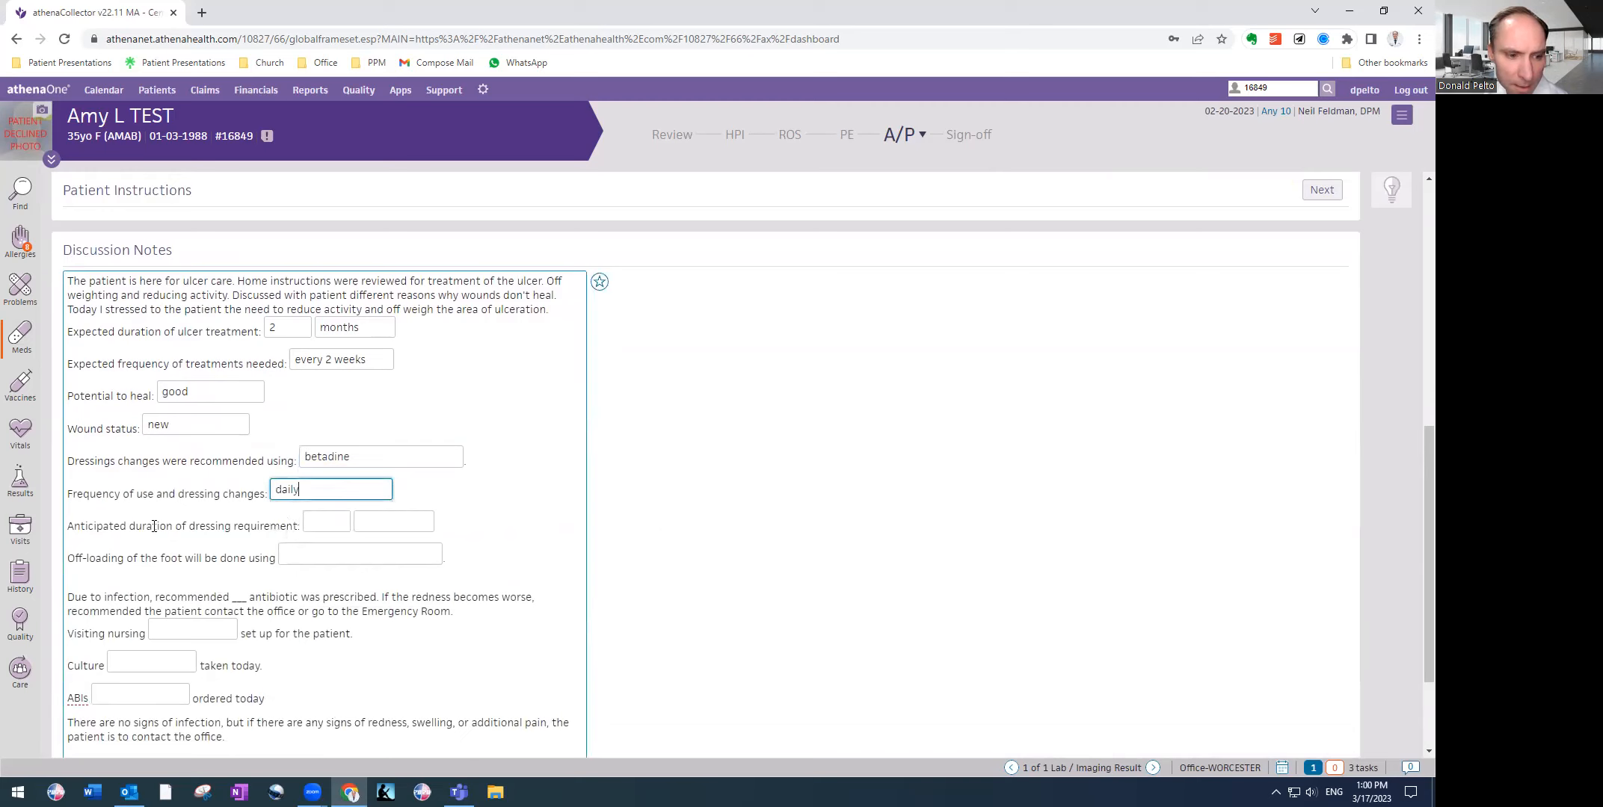
Set the anticipated duration of the dressing requirement to 2 months and the foot off-loading method to walking boot
{"action": "left_click", "coordinate": [326, 521]}
{"action": "left_click", "coordinate": [314, 567]}
{"action": "left_click", "coordinate": [385, 521]}
{"action": "left_click", "coordinate": [382, 567]}
{"action": "left_click", "coordinate": [306, 557]}
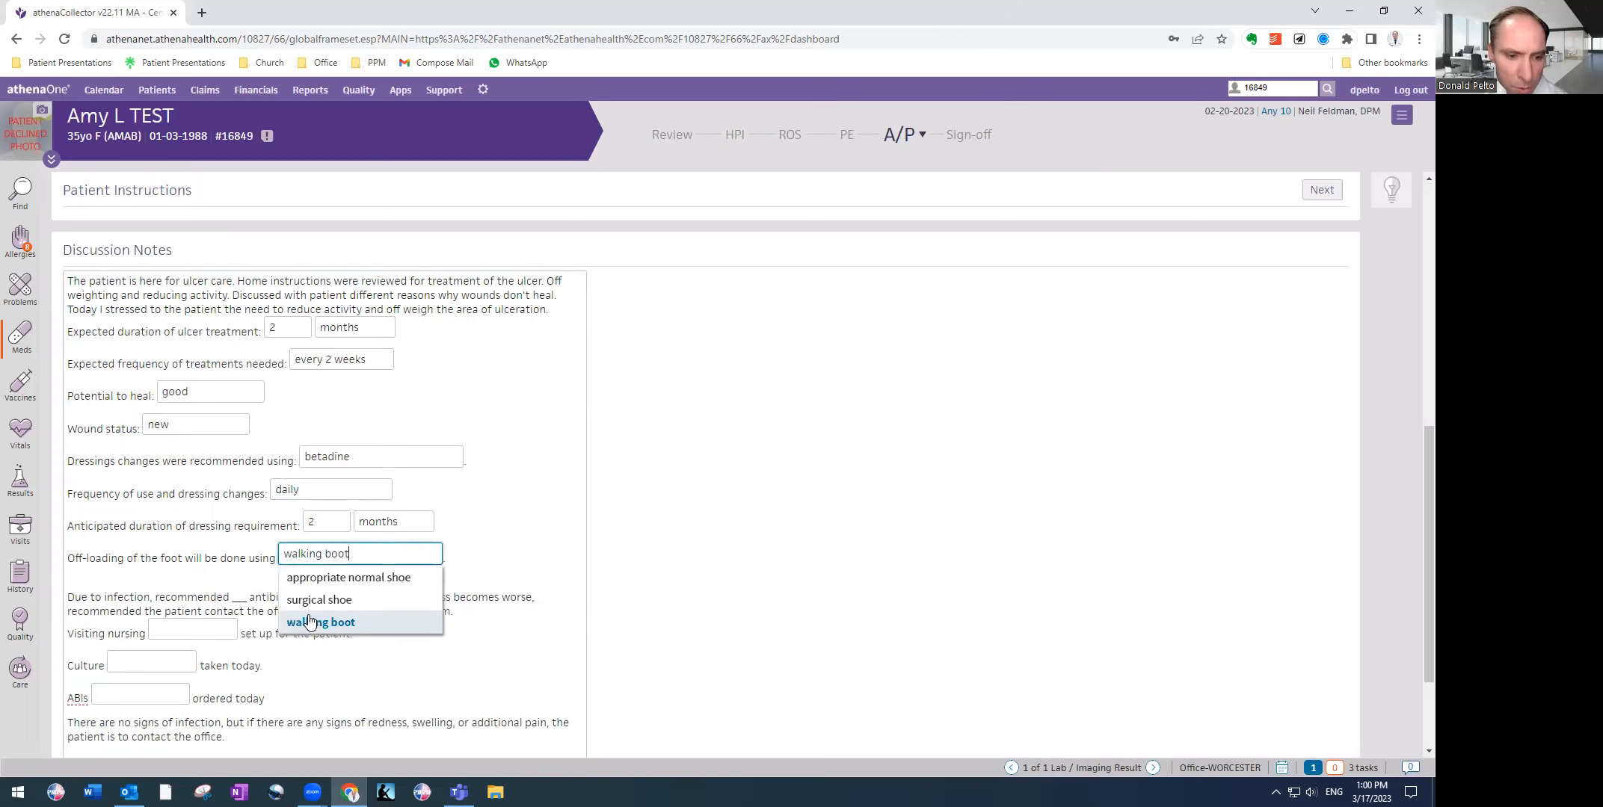
{"action": "left_click", "coordinate": [310, 621]}
Record that visiting nursing was not set up, a culture was not taken and ABIs were not ordered
{"action": "scroll", "coordinate": [105, 465], "scroll_direction": "down", "scroll_amount": 2}
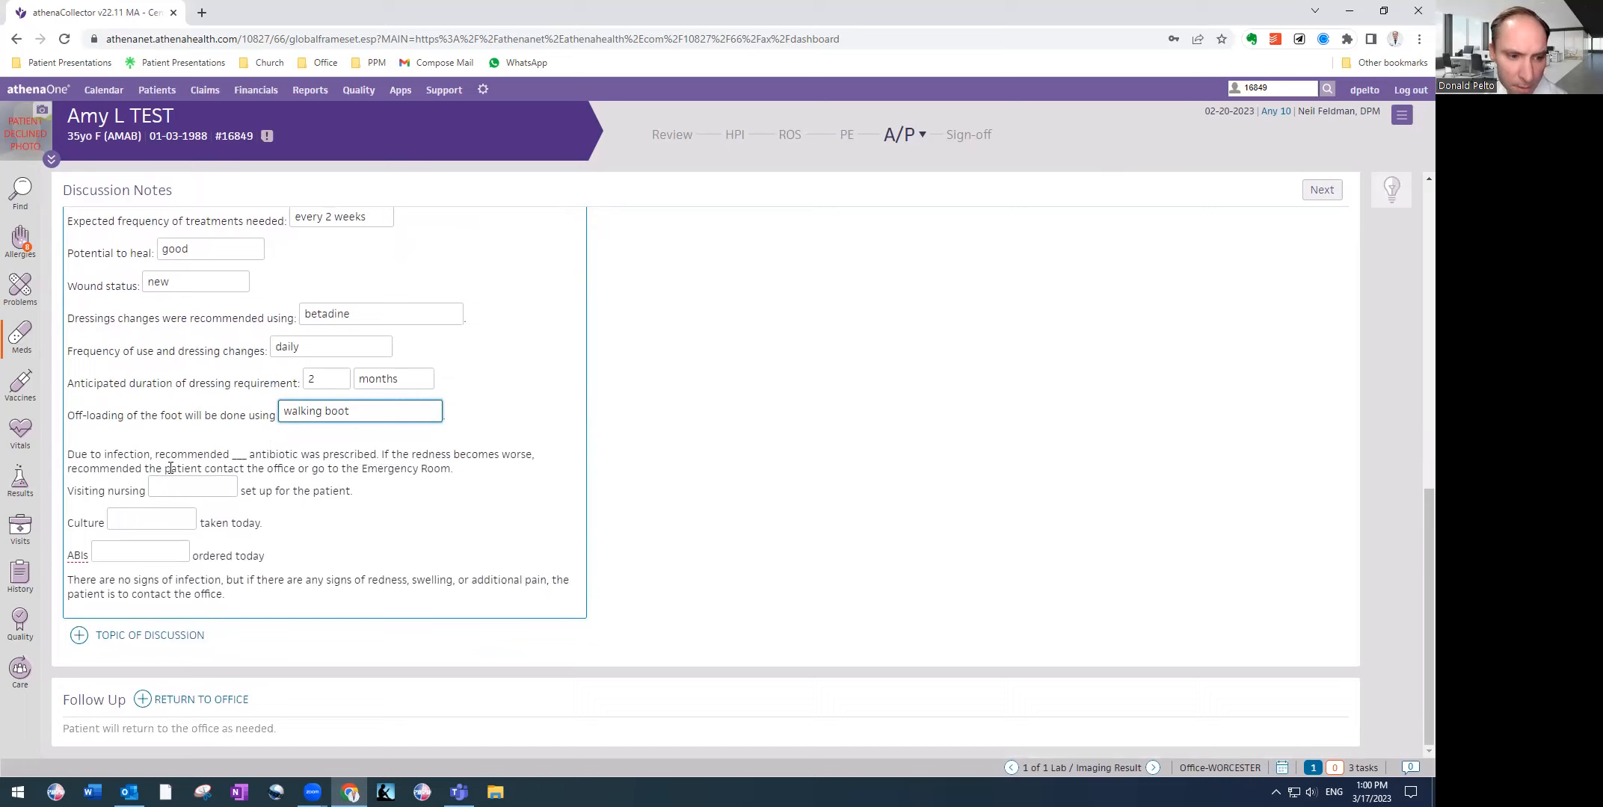
{"action": "left_click", "coordinate": [176, 484]}
{"action": "type", "text": "was"}
{"action": "left_click", "coordinate": [163, 520]}
{"action": "left_click", "coordinate": [163, 521]}
{"action": "left_click", "coordinate": [132, 566]}
{"action": "left_click", "coordinate": [134, 552]}
{"action": "left_click", "coordinate": [131, 596]}
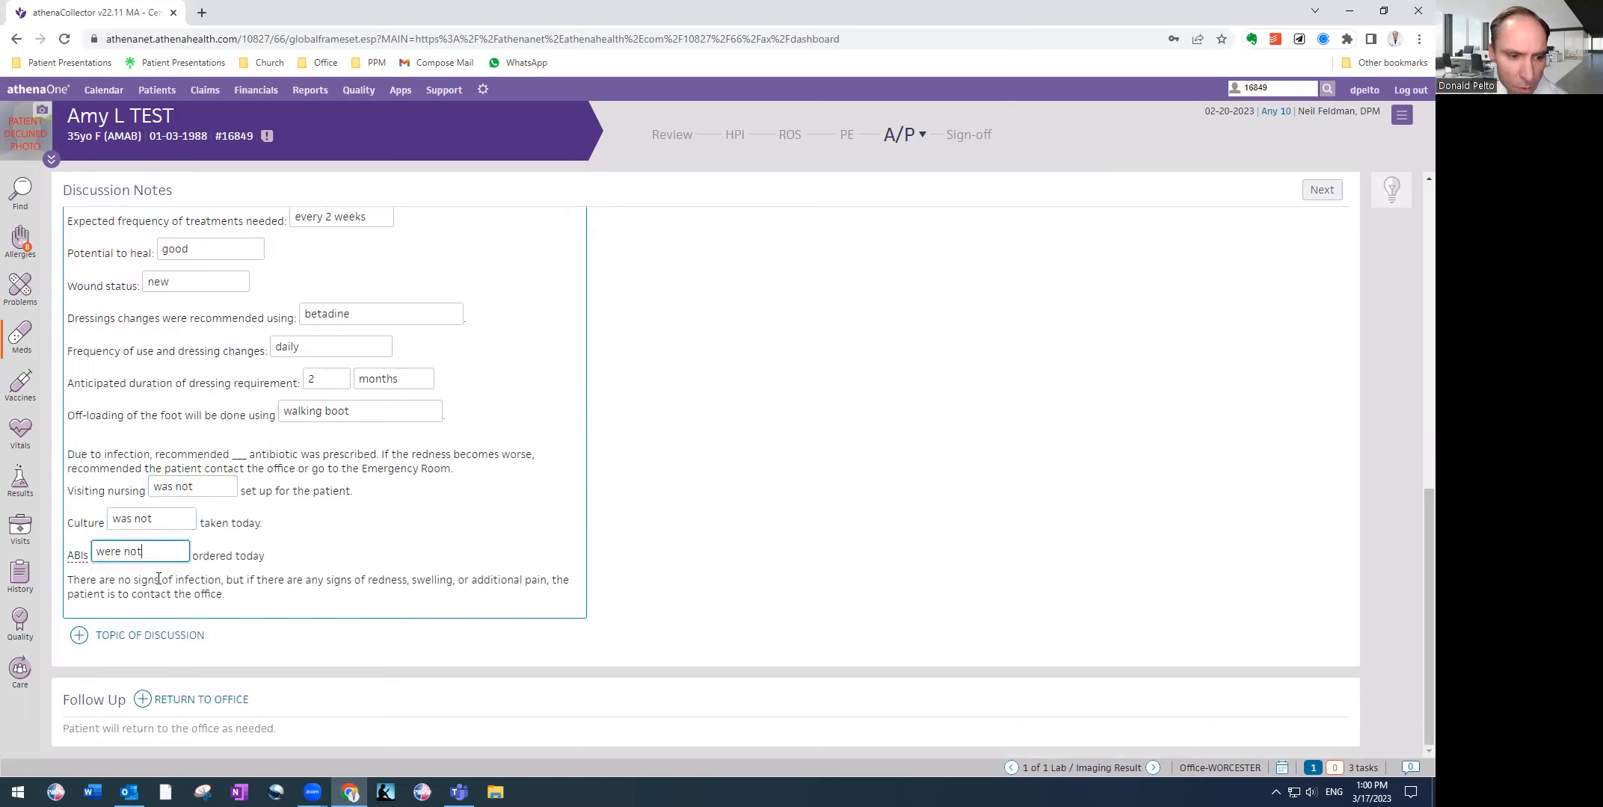
Delete the paragraph about an antibiotic prescribed due to infection and the blank line before it from the Discussion Notes
{"action": "triple_click", "coordinate": [367, 464]}
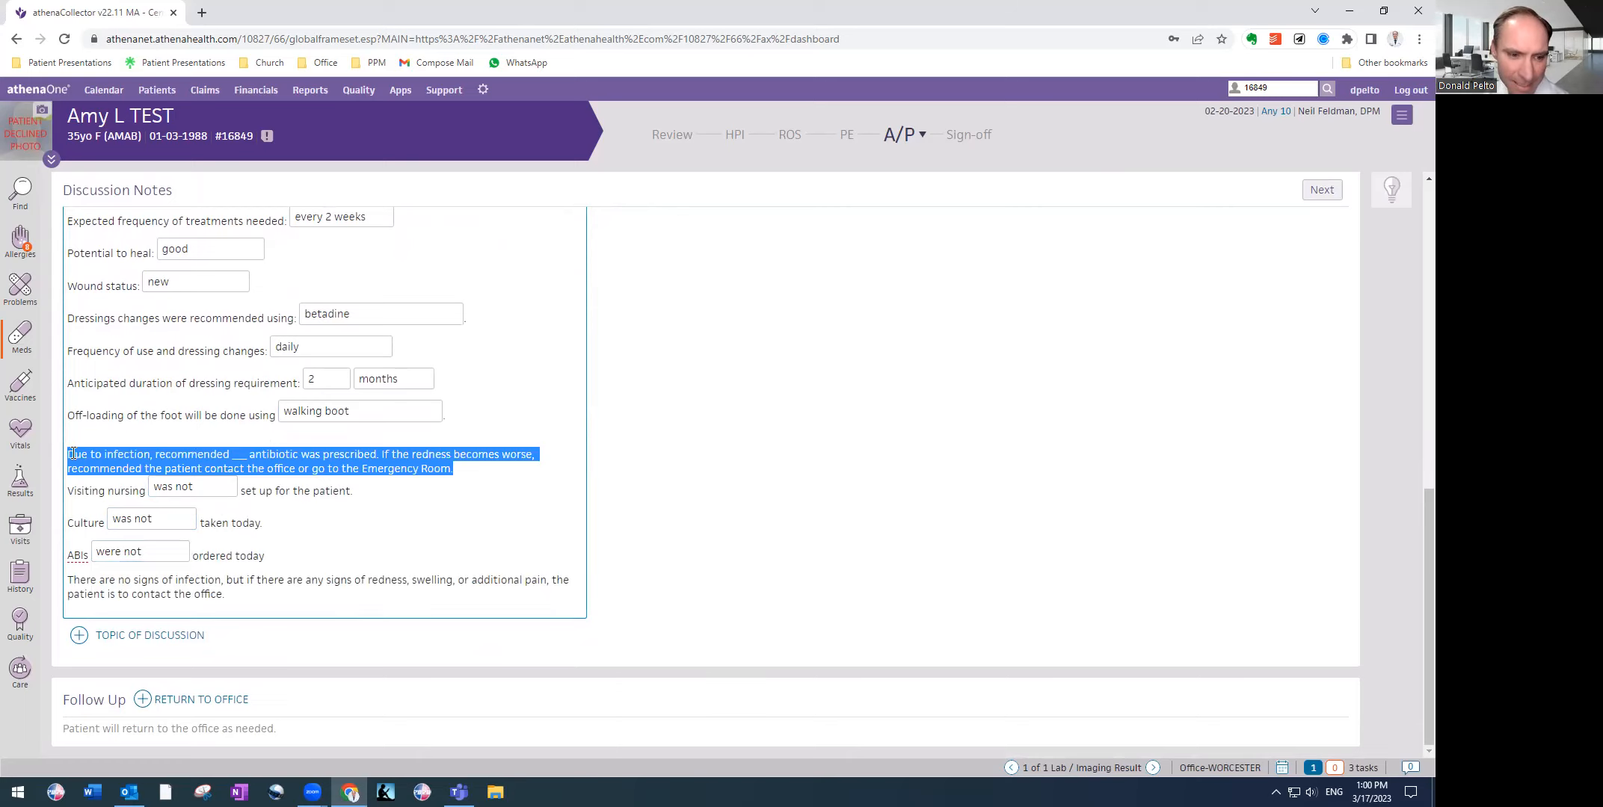
{"action": "key", "text": "Delete"}
{"action": "key", "text": "BackSpace"}
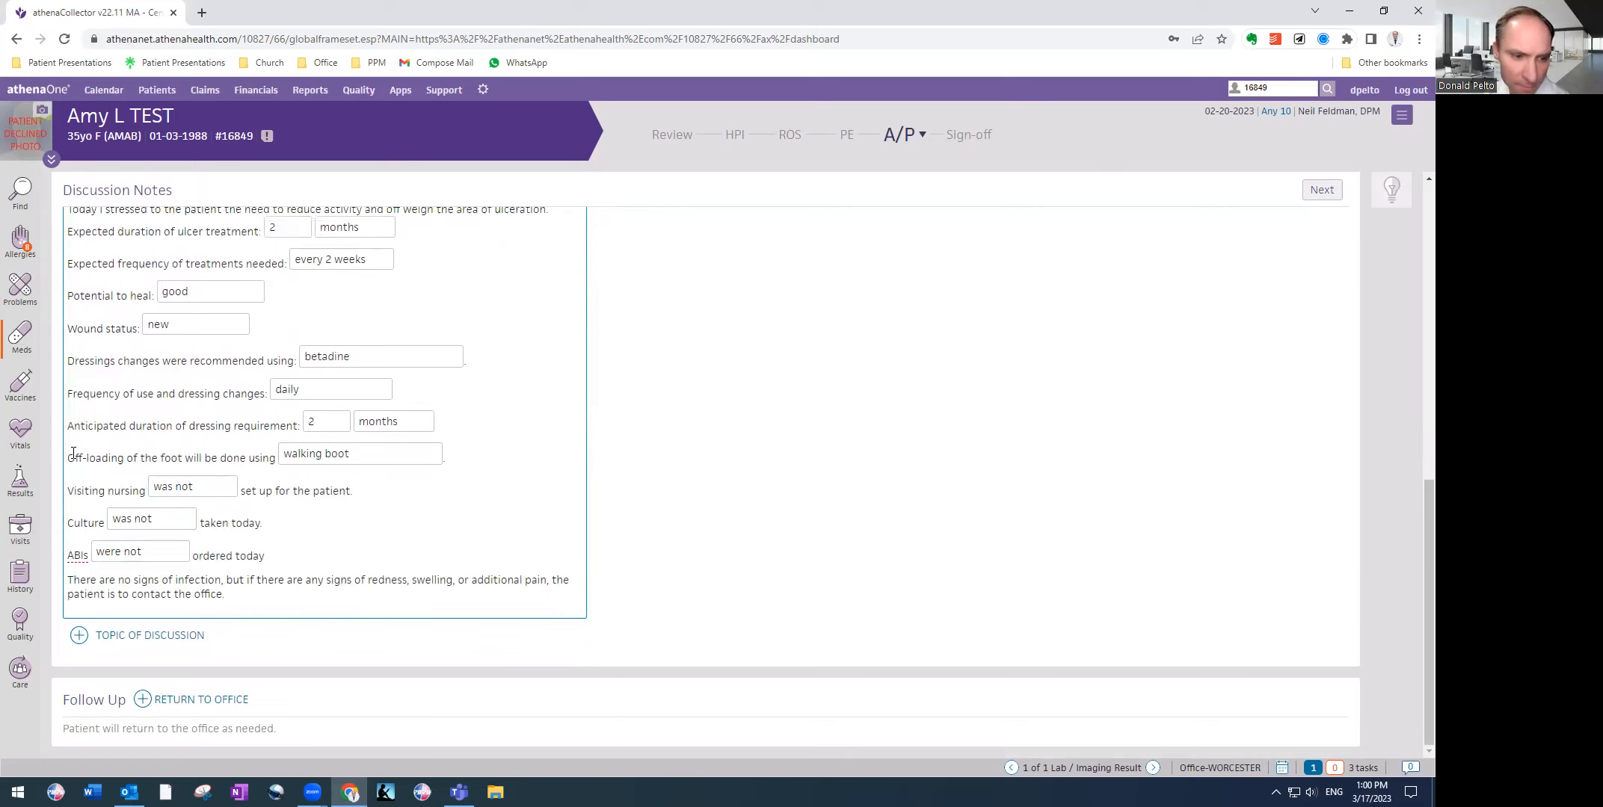
{"action": "scroll", "coordinate": [329, 401], "scroll_direction": "up", "scroll_amount": 1}
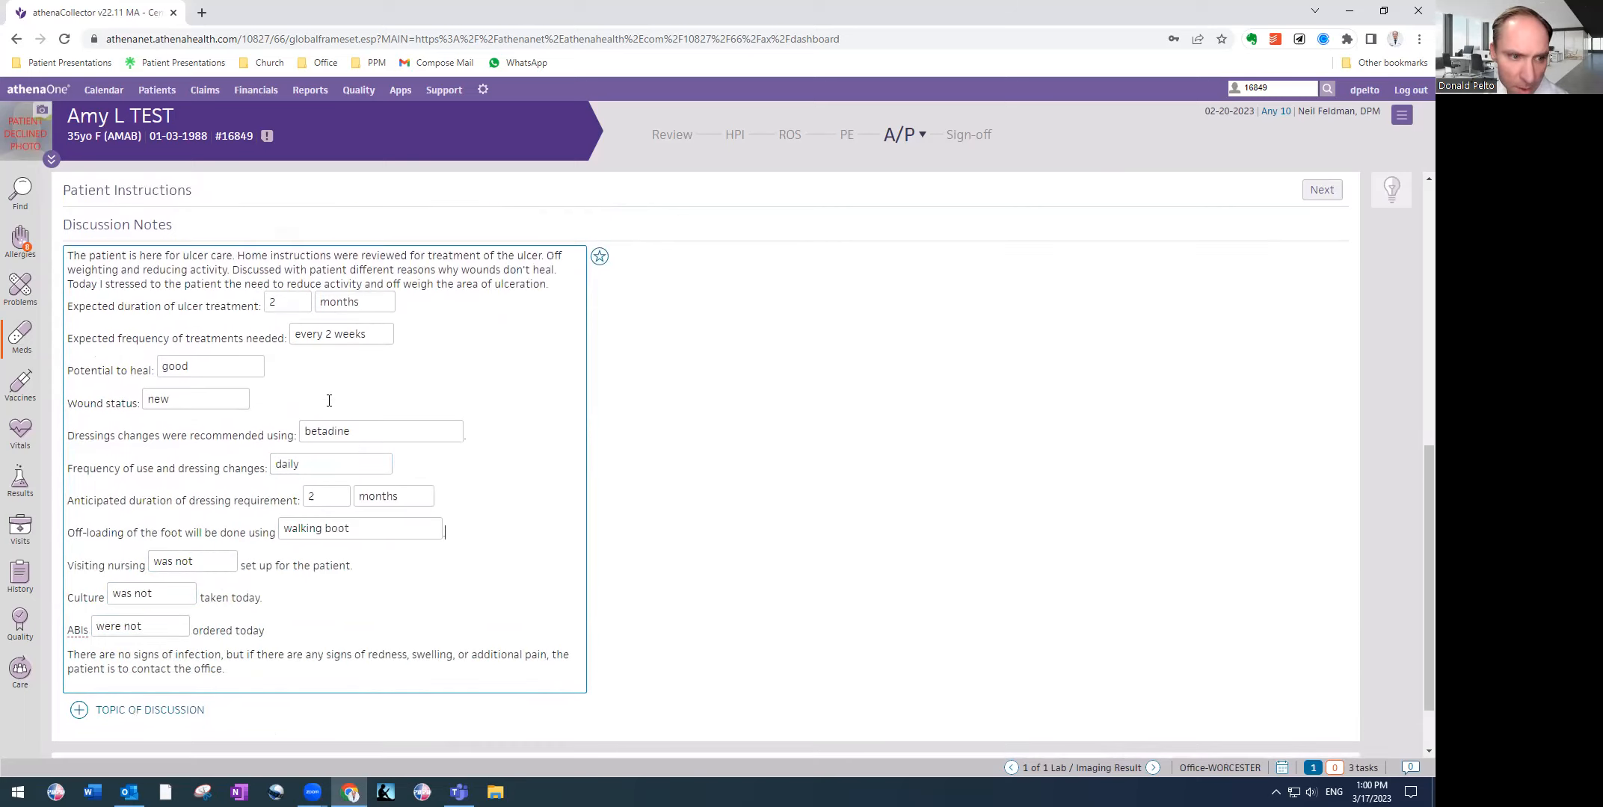
{"action": "scroll", "coordinate": [211, 521], "scroll_direction": "down", "scroll_amount": 1}
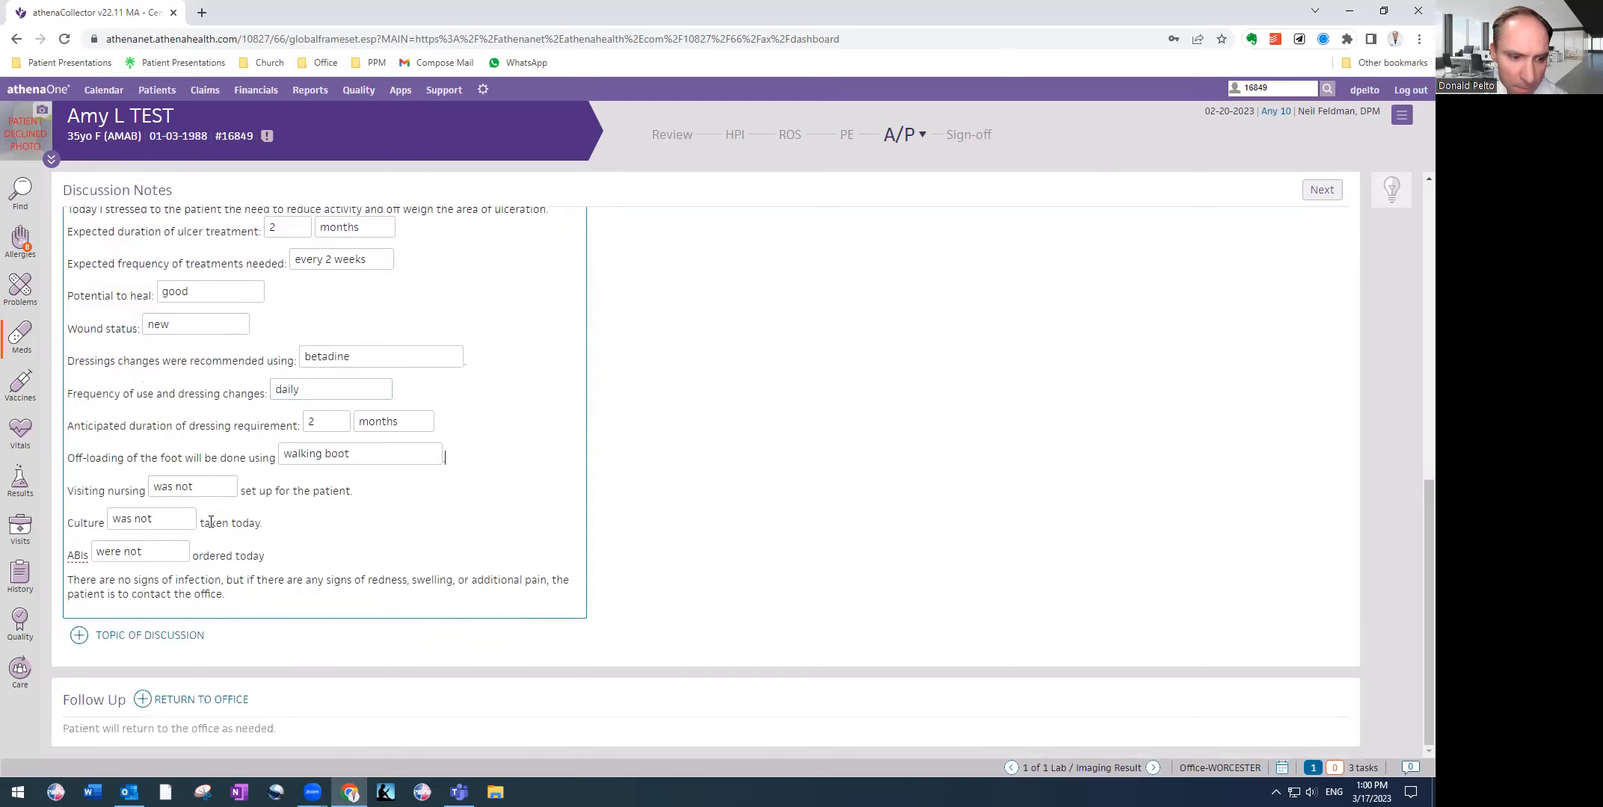
Add a return-to-office follow-up in 2 weeks for an Ulcer (20 min) appointment, changing its provider to the other podiatrist
{"action": "left_click", "coordinate": [180, 706]}
{"action": "scroll", "coordinate": [273, 613], "scroll_direction": "down", "scroll_amount": 2}
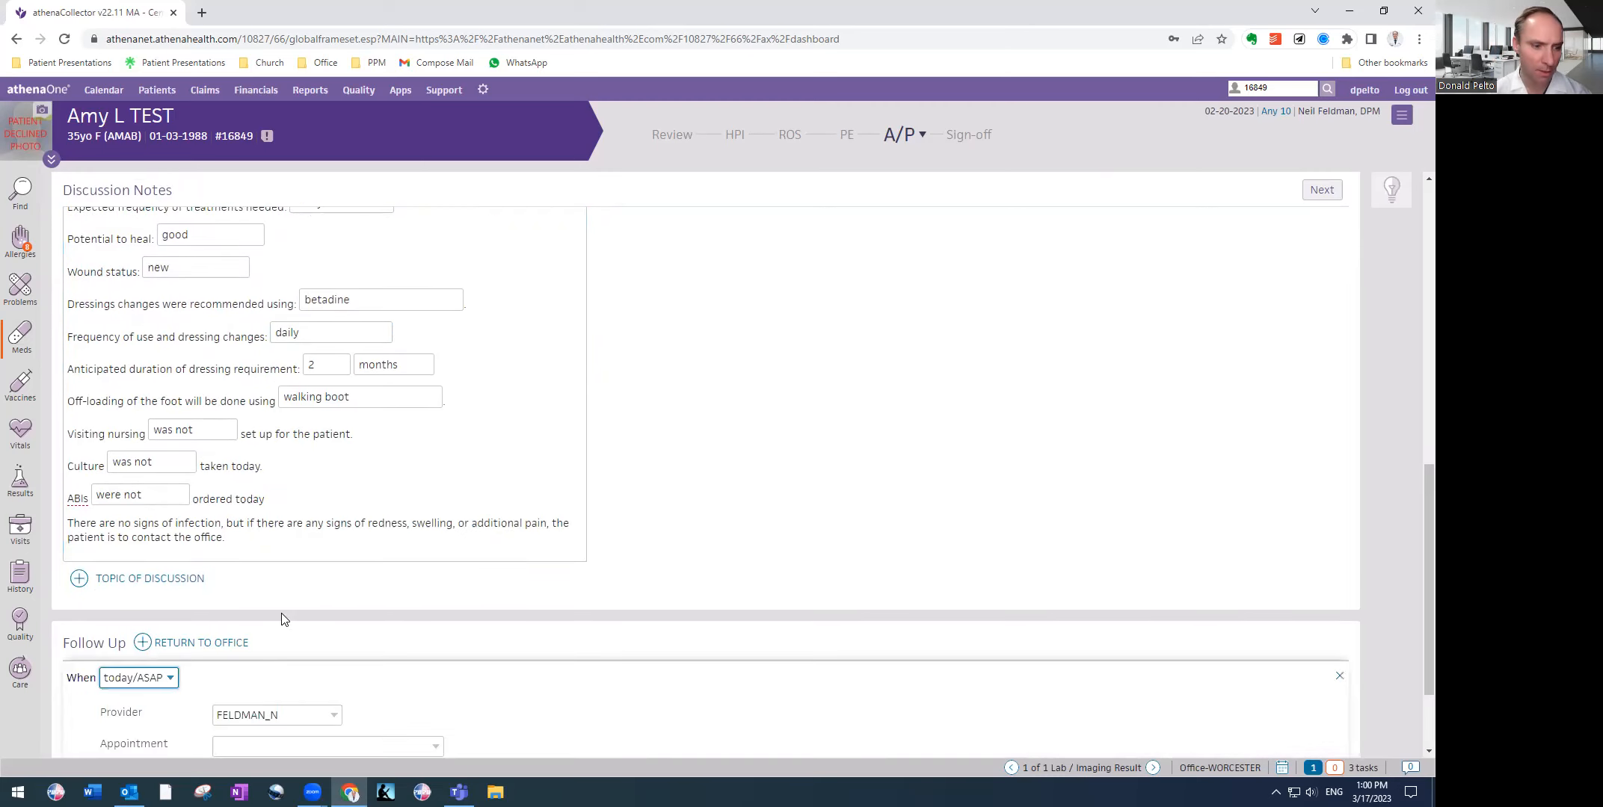
{"action": "left_click", "coordinate": [262, 594]}
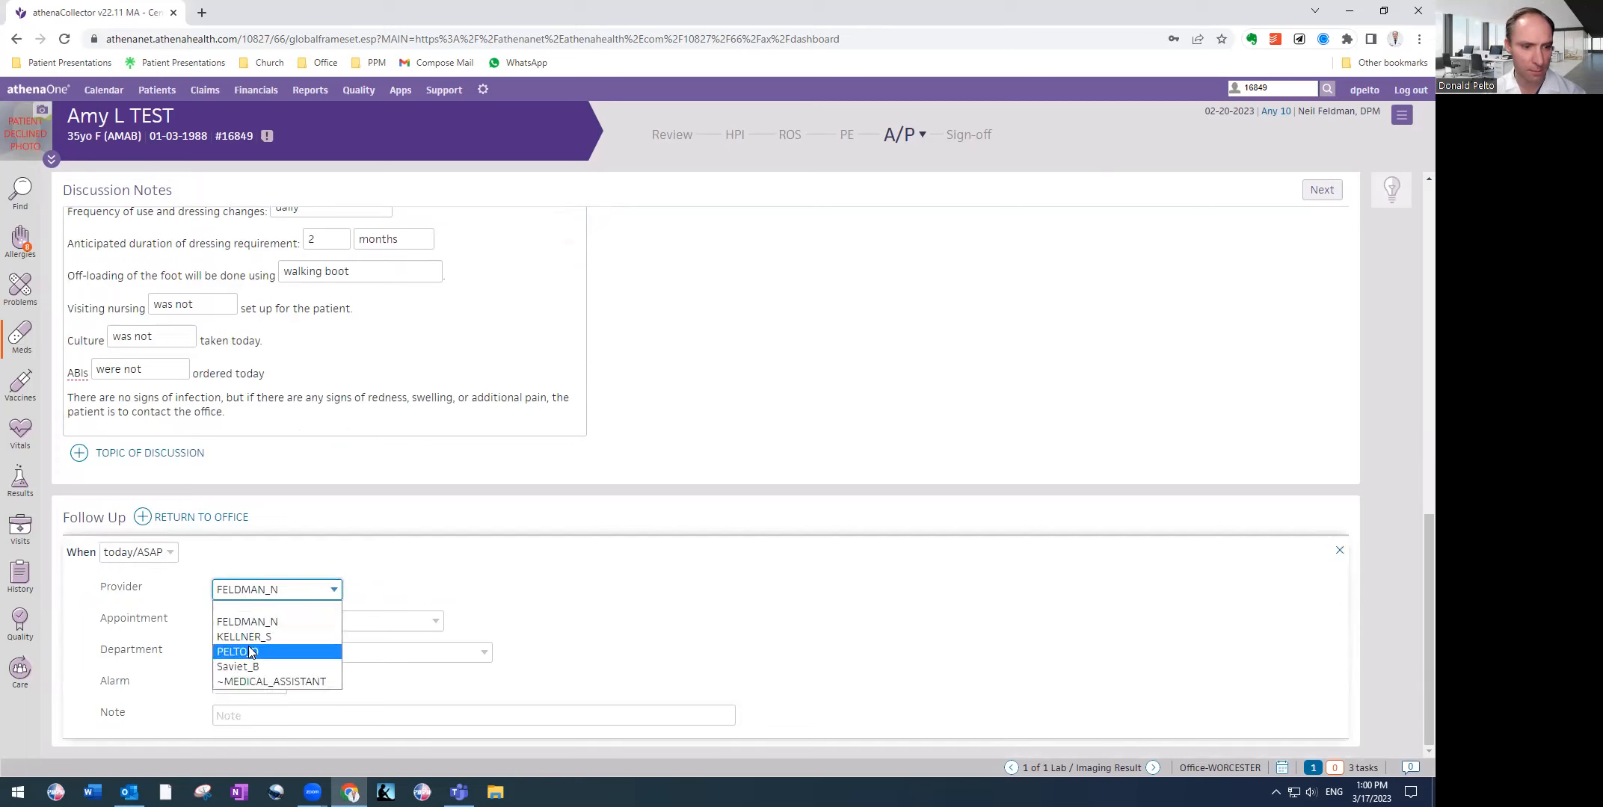
{"action": "left_click", "coordinate": [243, 648]}
{"action": "left_click", "coordinate": [136, 553]}
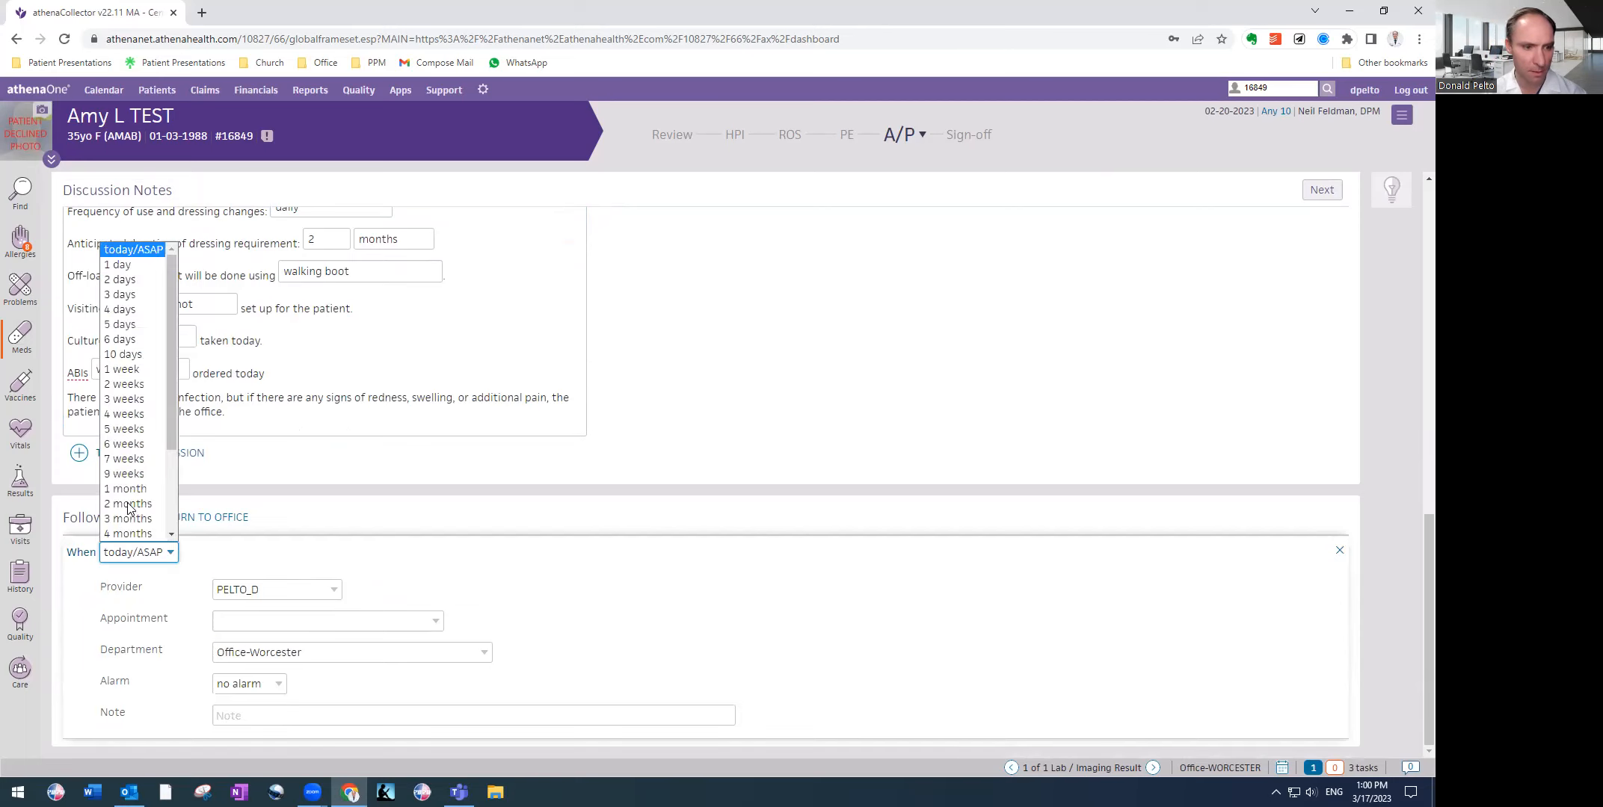
{"action": "left_click", "coordinate": [124, 384]}
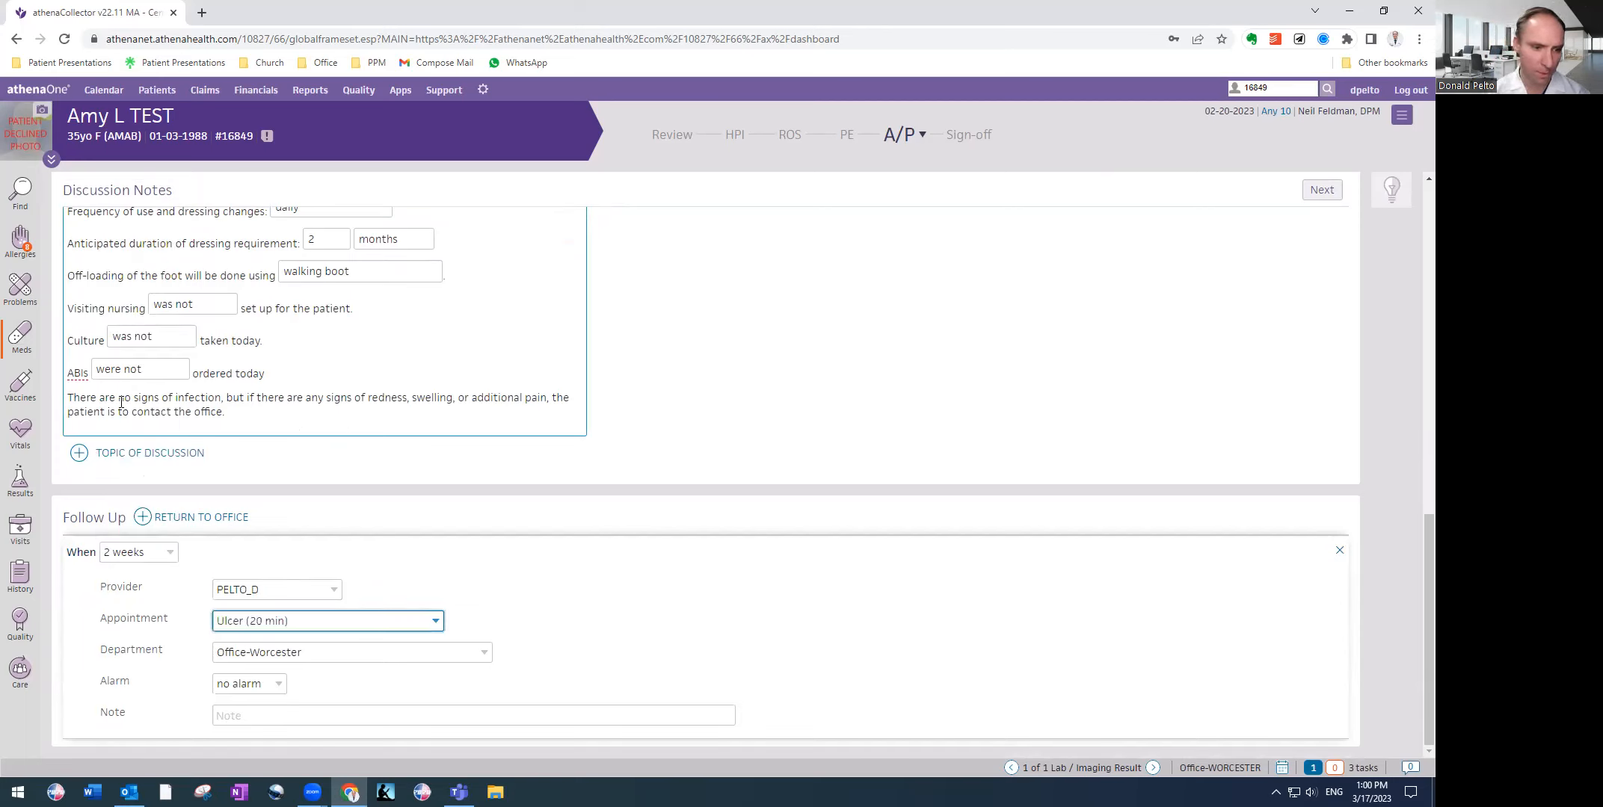
{"action": "left_click", "coordinate": [401, 560]}
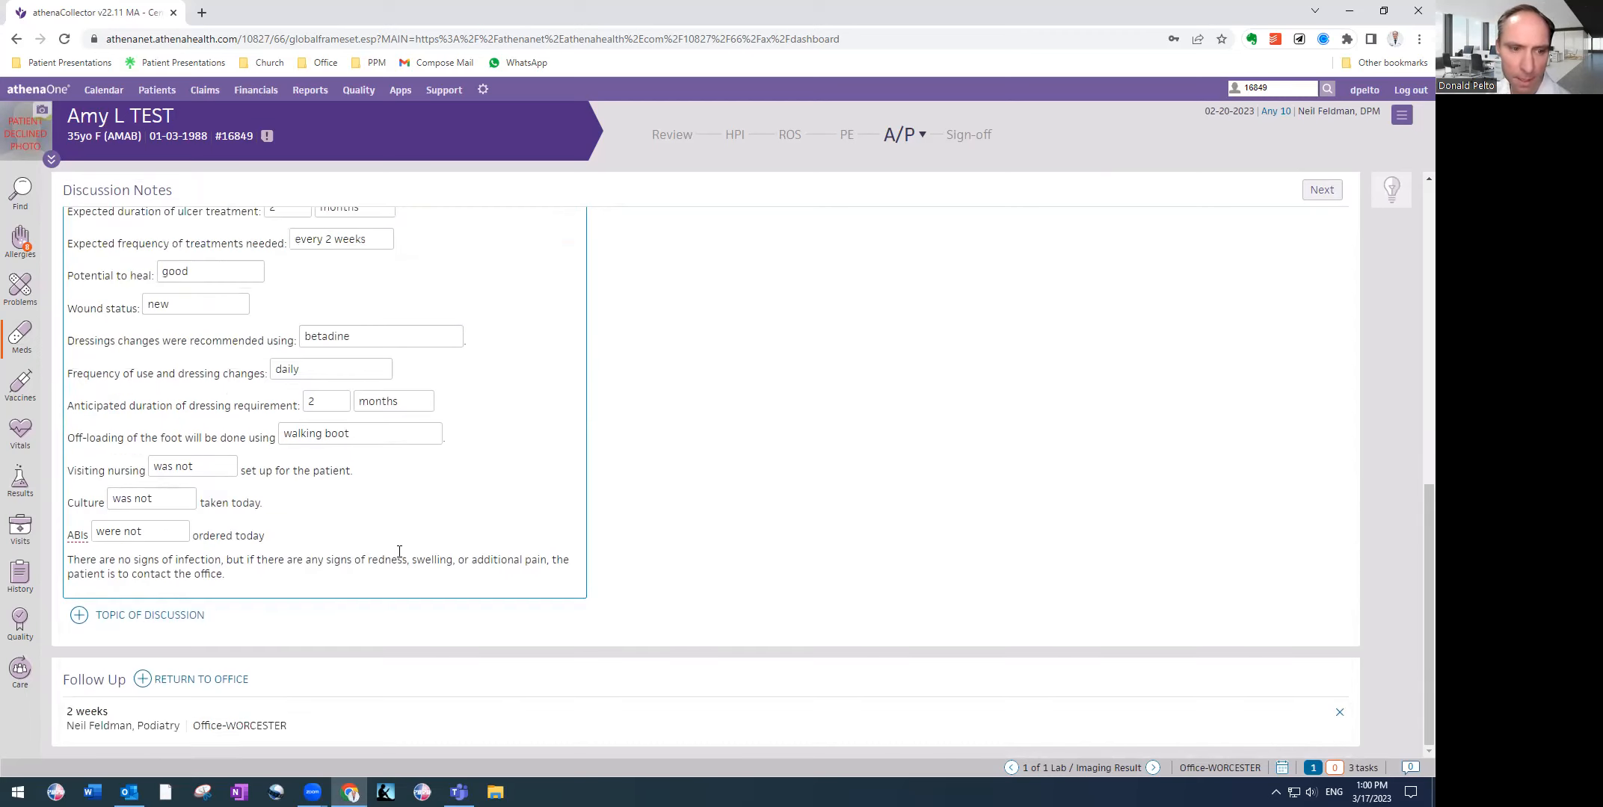
{"action": "left_click", "coordinate": [338, 582]}
{"action": "key", "text": "Return"}
{"action": "type", "text": ".he"}
{"action": "key", "text": "BackSpace"}
{"action": "key", "text": "BackSpace"}
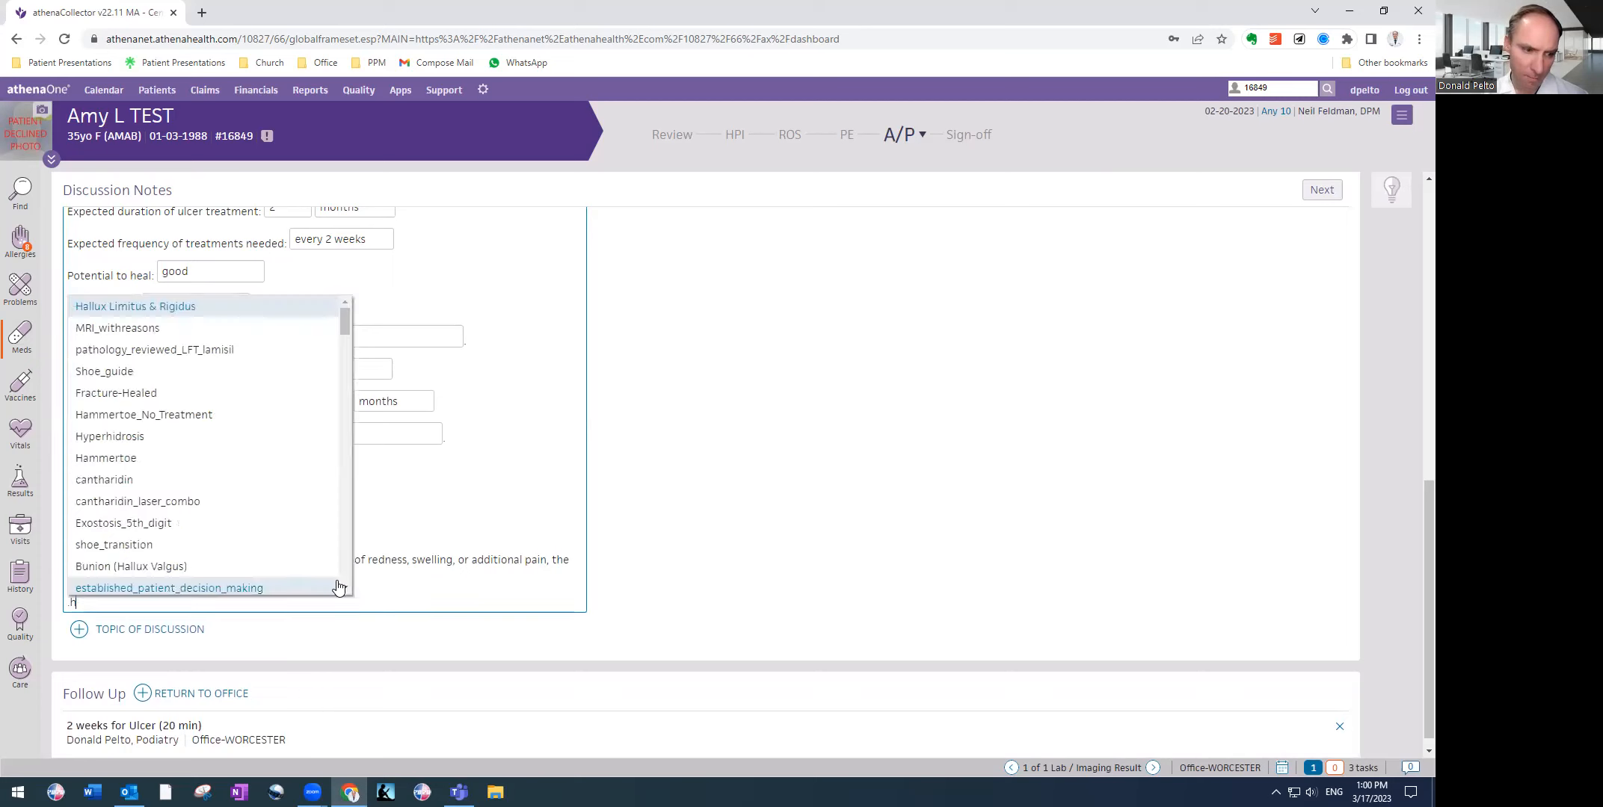
{"action": "type", "text": "col"}
{"action": "key", "text": "BackSpace"}
{"action": "key", "text": "BackSpace"}
{"action": "key", "text": "BackSpace"}
{"action": "key", "text": "BackSpace"}
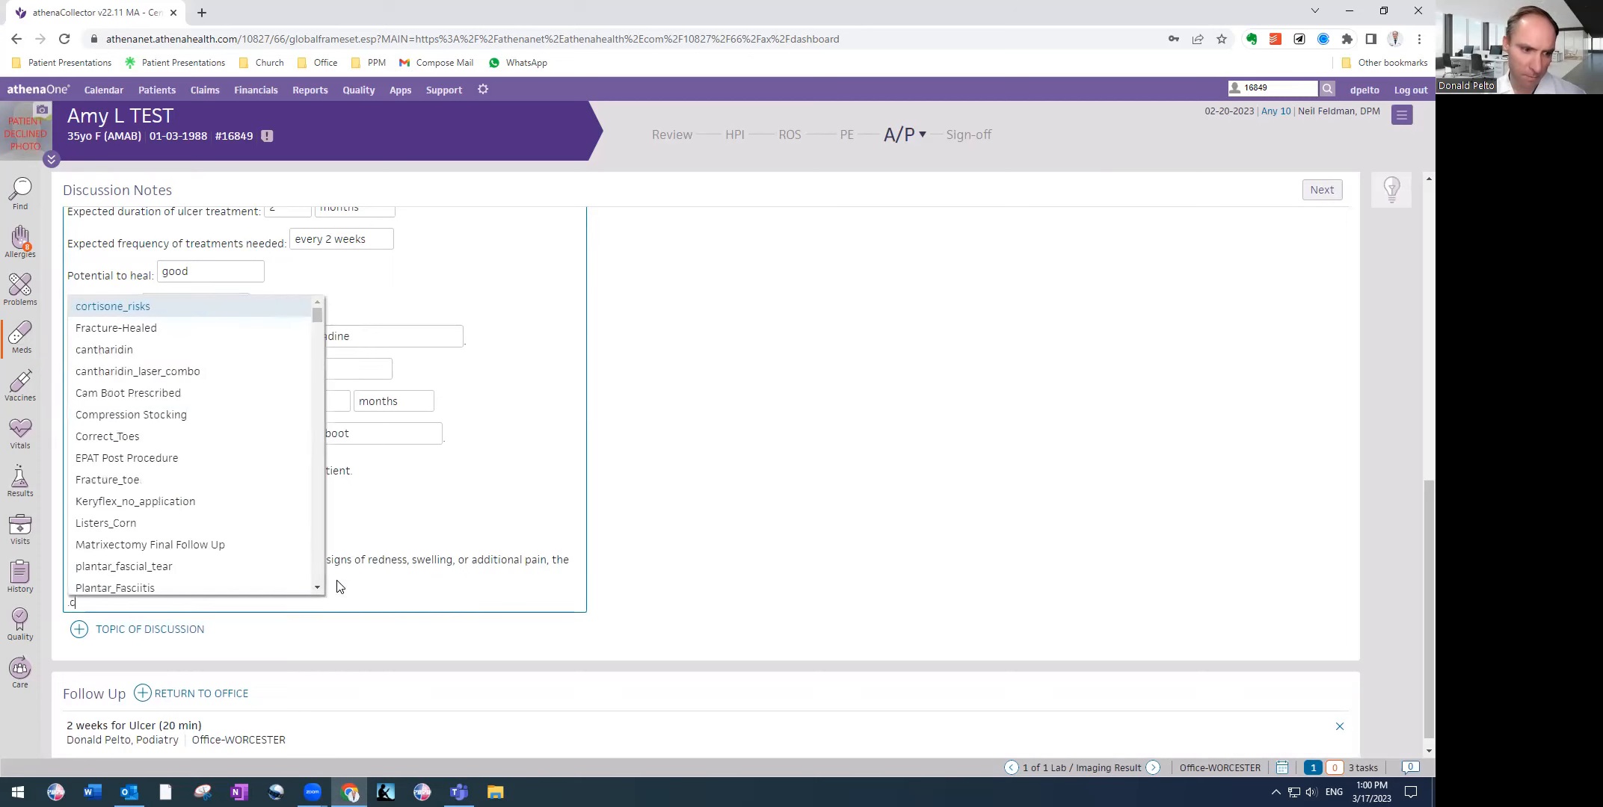
Return to the Physical Exam and add the Amerx Helix Collagen 3 Powder Wound Care Kit Dispensing Note to the Procedure Documentation
{"action": "left_click", "coordinate": [848, 135]}
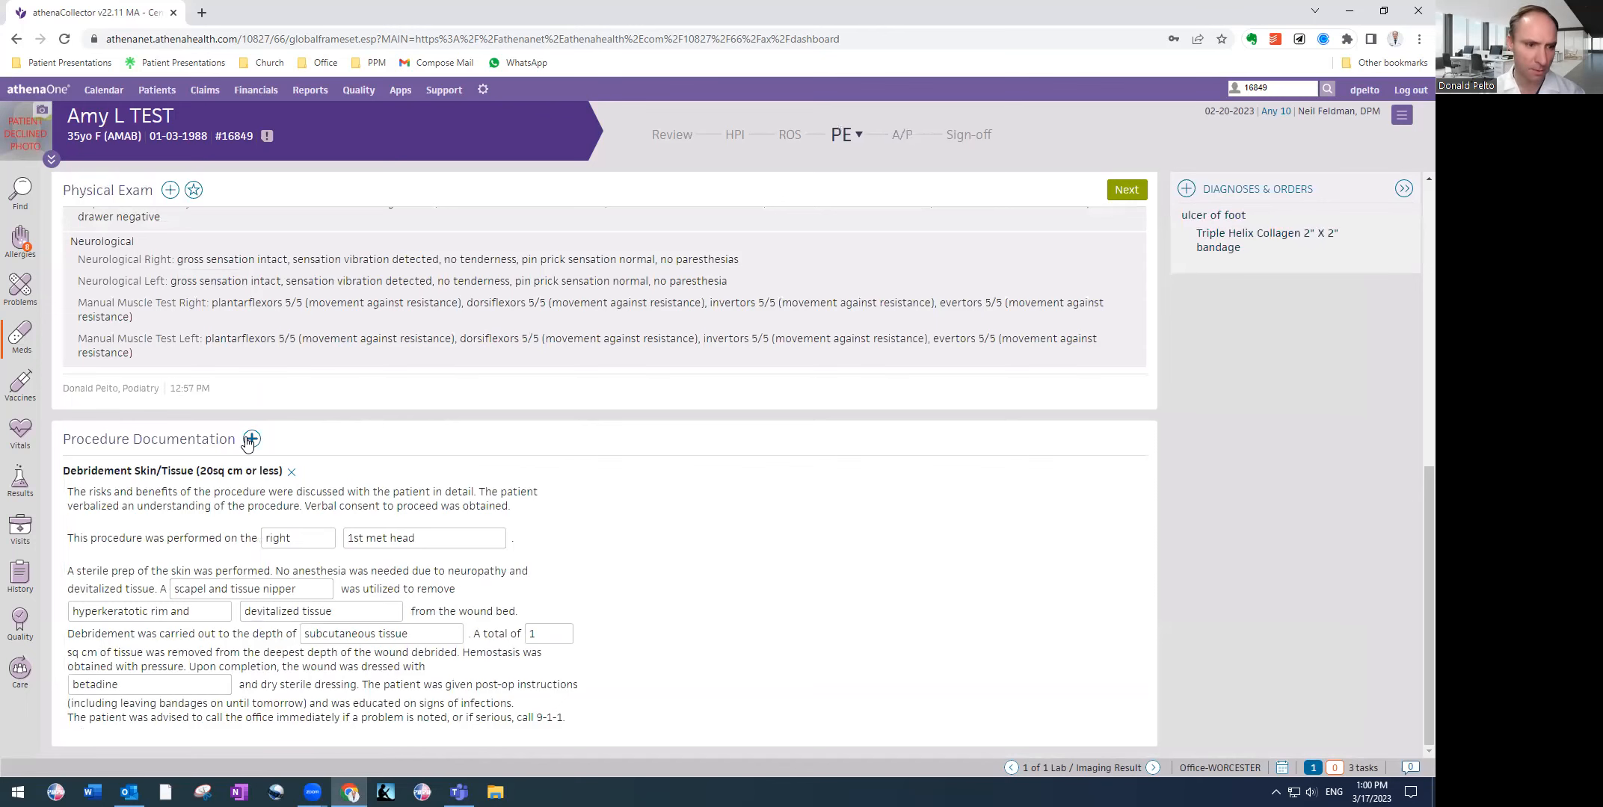
{"action": "left_click", "coordinate": [249, 441]}
{"action": "type", "text": "hel"}
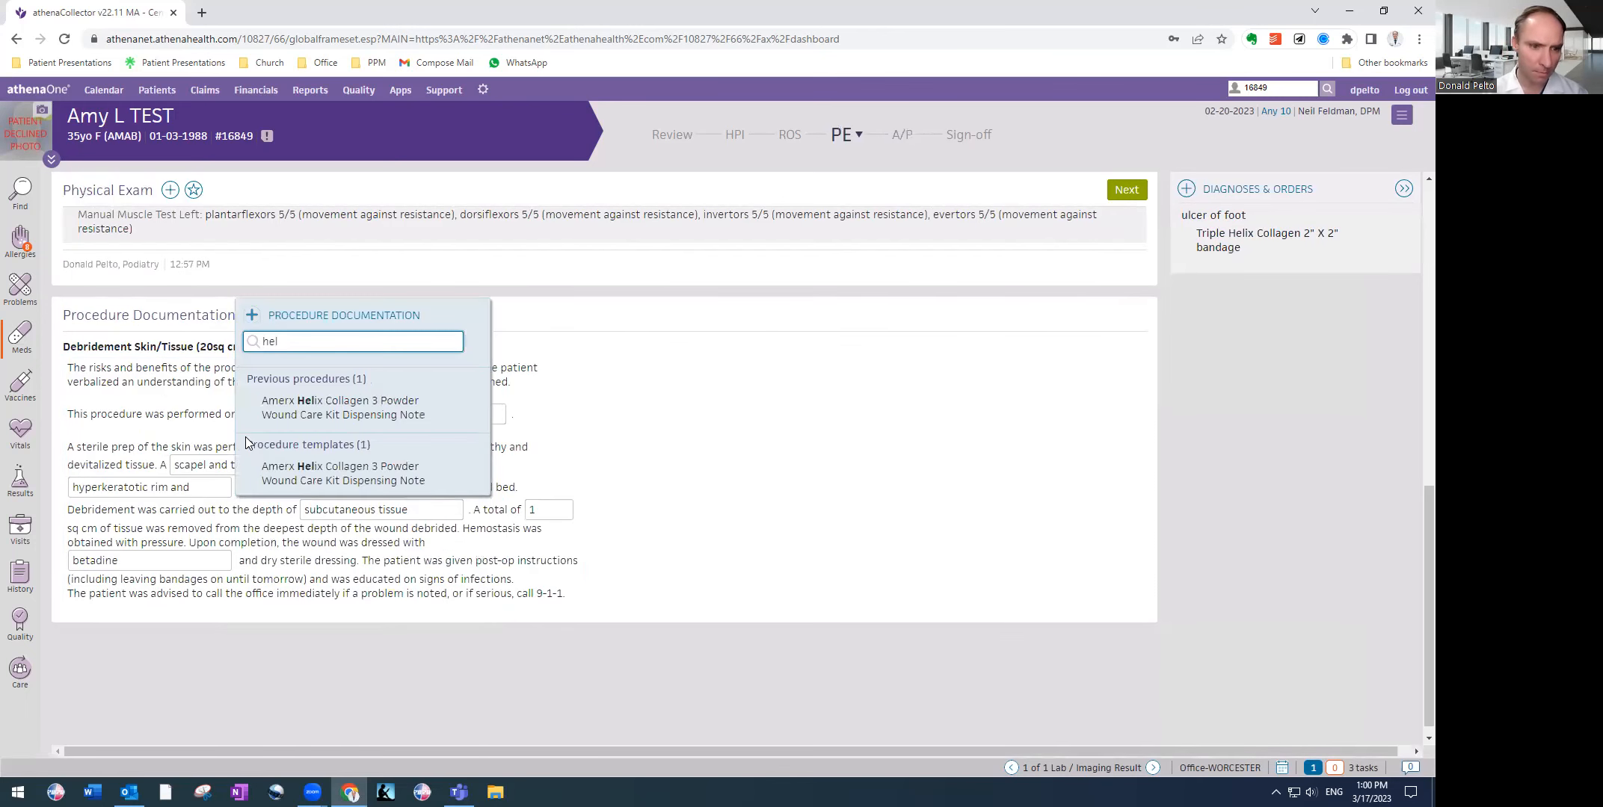
{"action": "left_click", "coordinate": [277, 411]}
Fill in the dispensing note with 15 grams of collagen powder, 15 packages dispensed and a 15-day supply
{"action": "left_click", "coordinate": [185, 371]}
{"action": "type", "text": "15"}
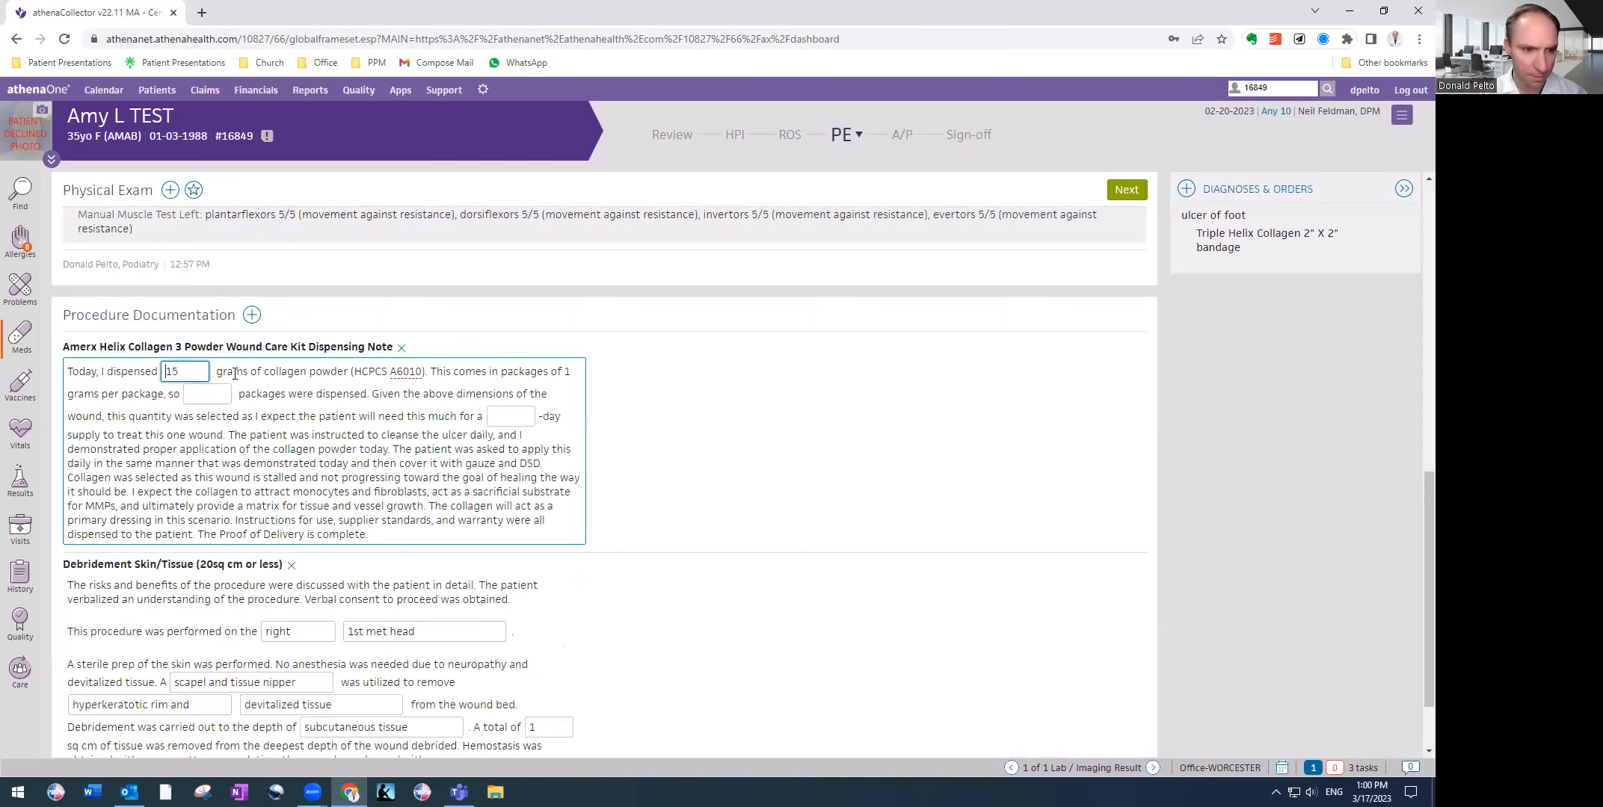
{"action": "left_click", "coordinate": [206, 394]}
{"action": "type", "text": "15"}
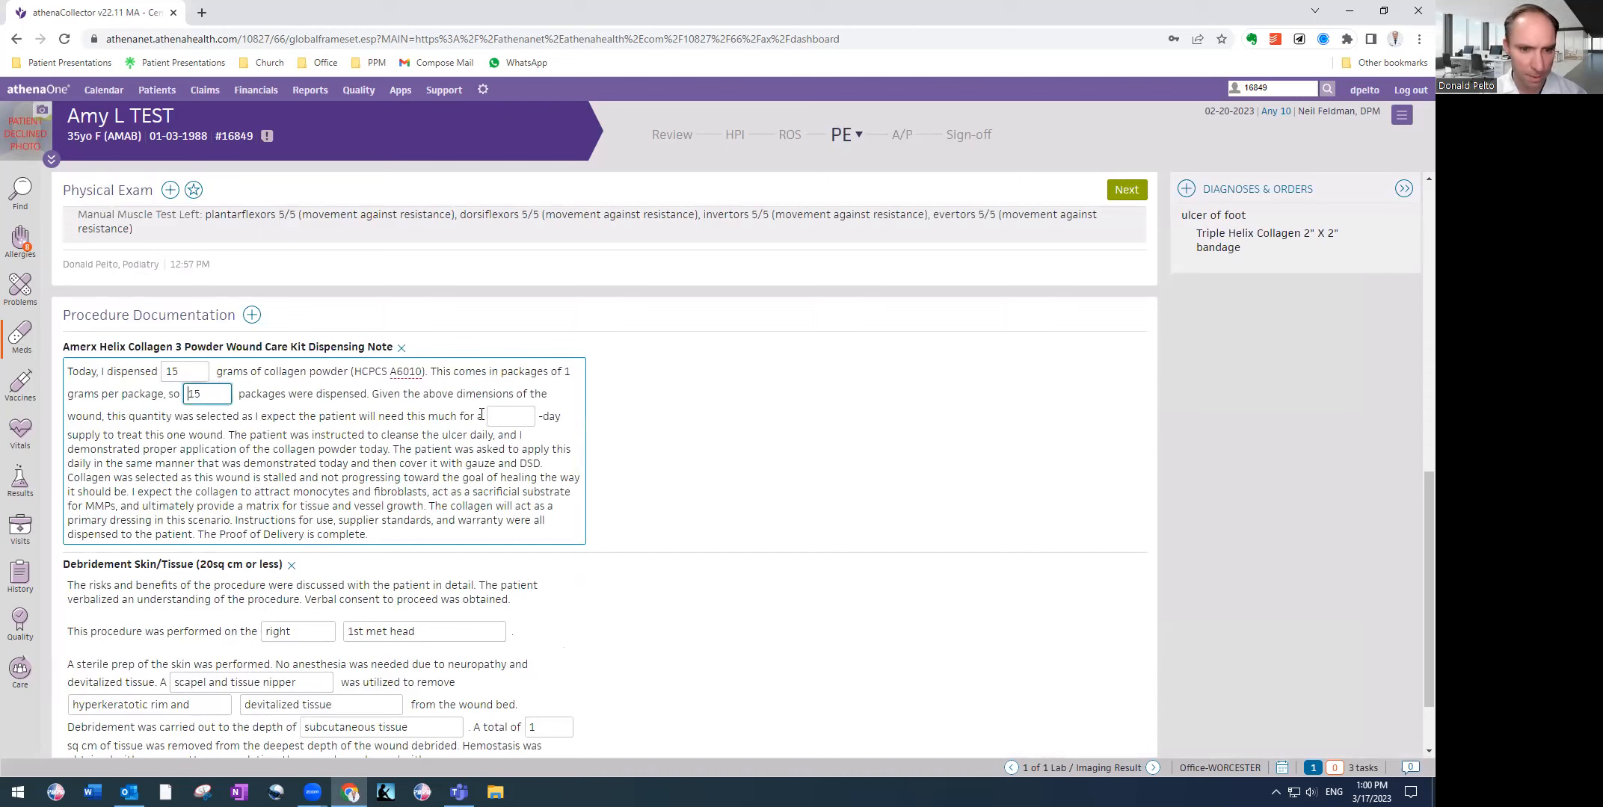
{"action": "left_click", "coordinate": [523, 413]}
{"action": "left_click", "coordinate": [499, 441]}
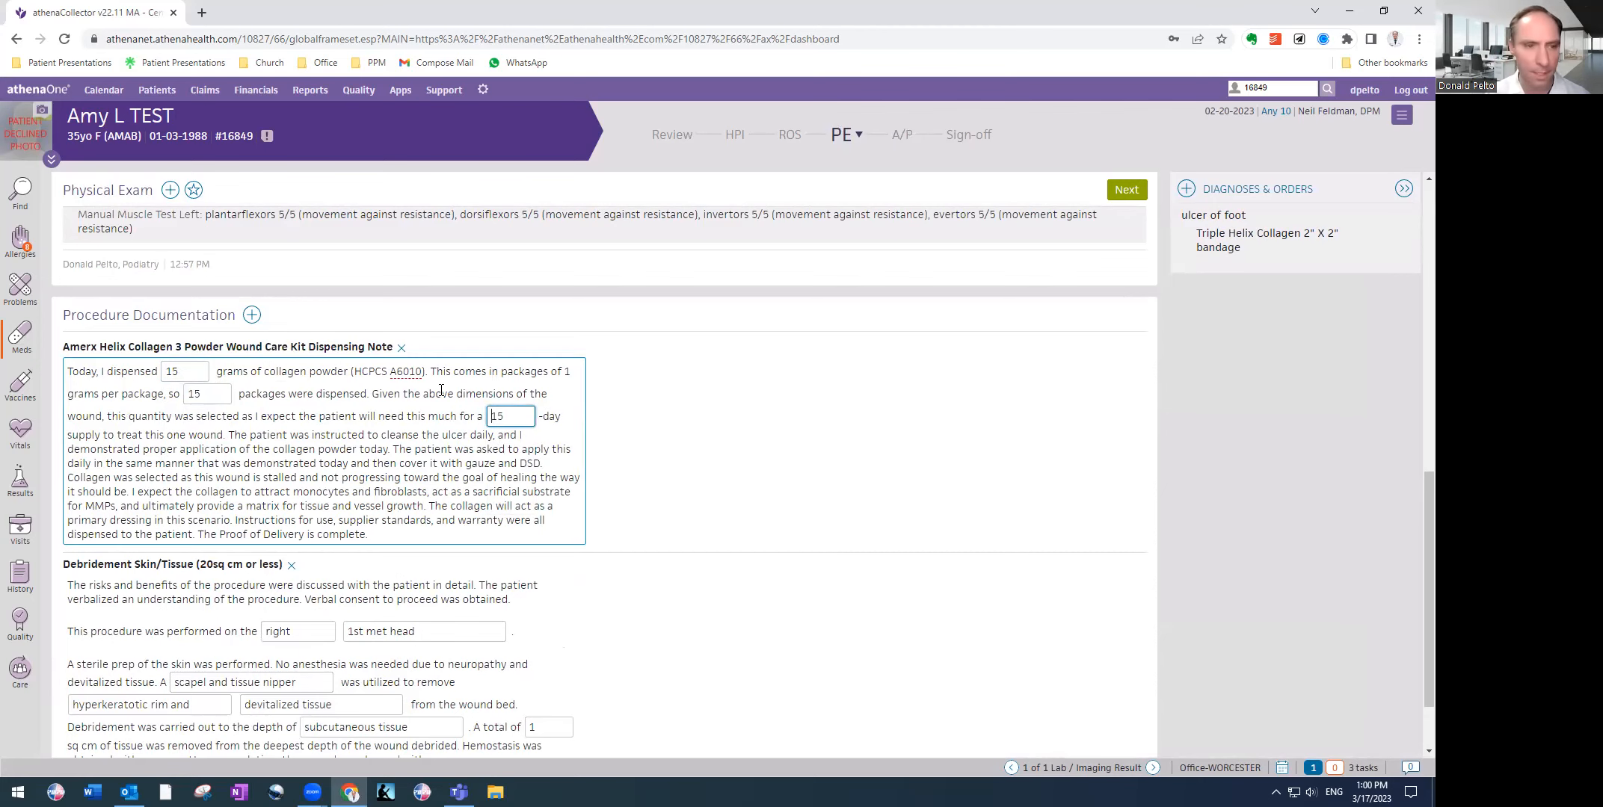
Proceed past the Assessment & Plan to Sign-off and review the encounter summary
{"action": "left_click", "coordinate": [1121, 195]}
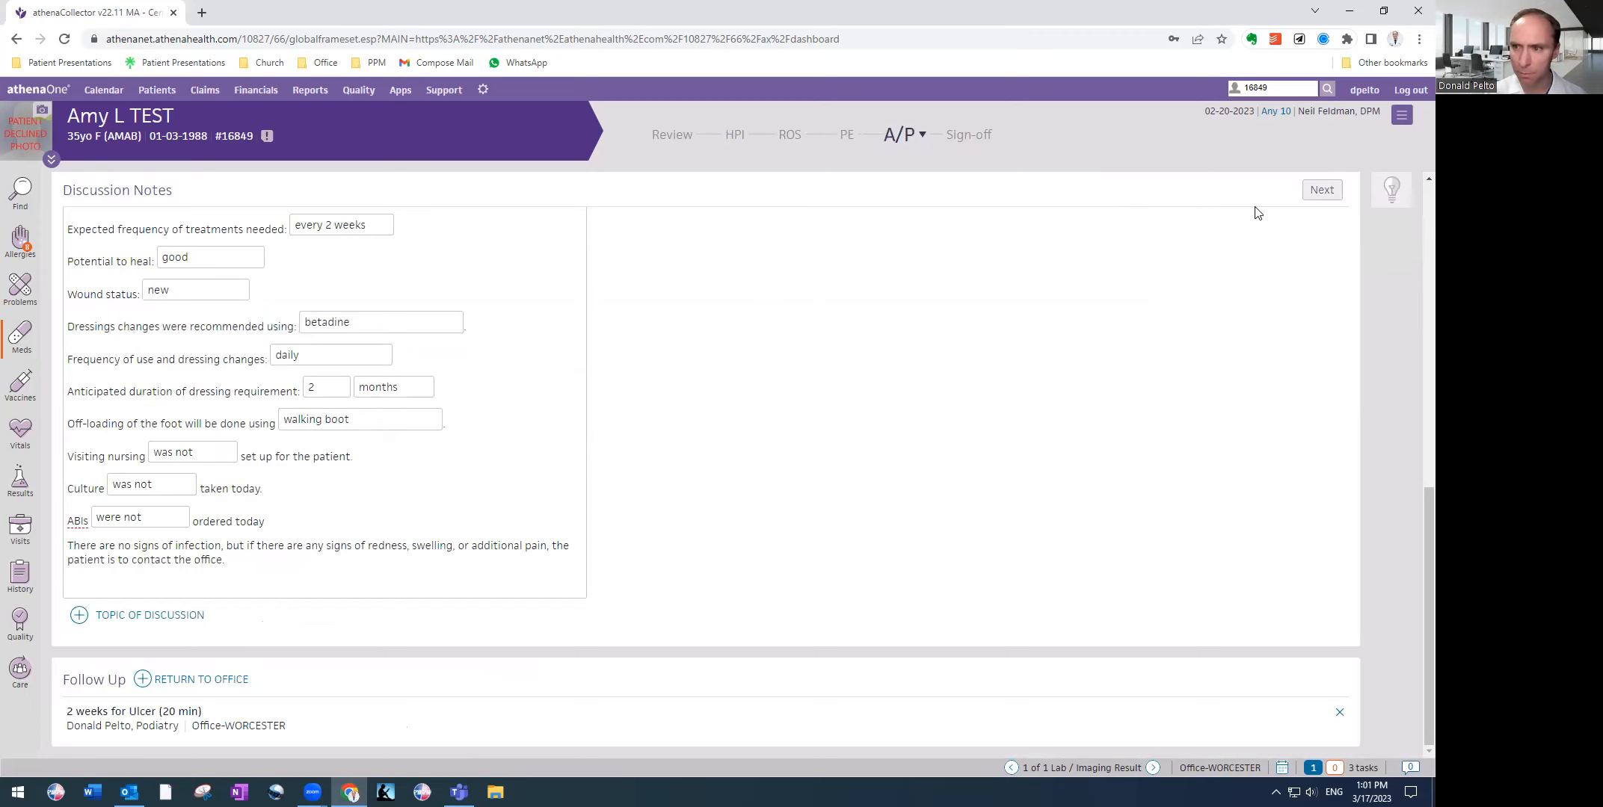
{"action": "left_click", "coordinate": [1320, 190]}
{"action": "scroll", "coordinate": [479, 448], "scroll_direction": "down", "scroll_amount": 3}
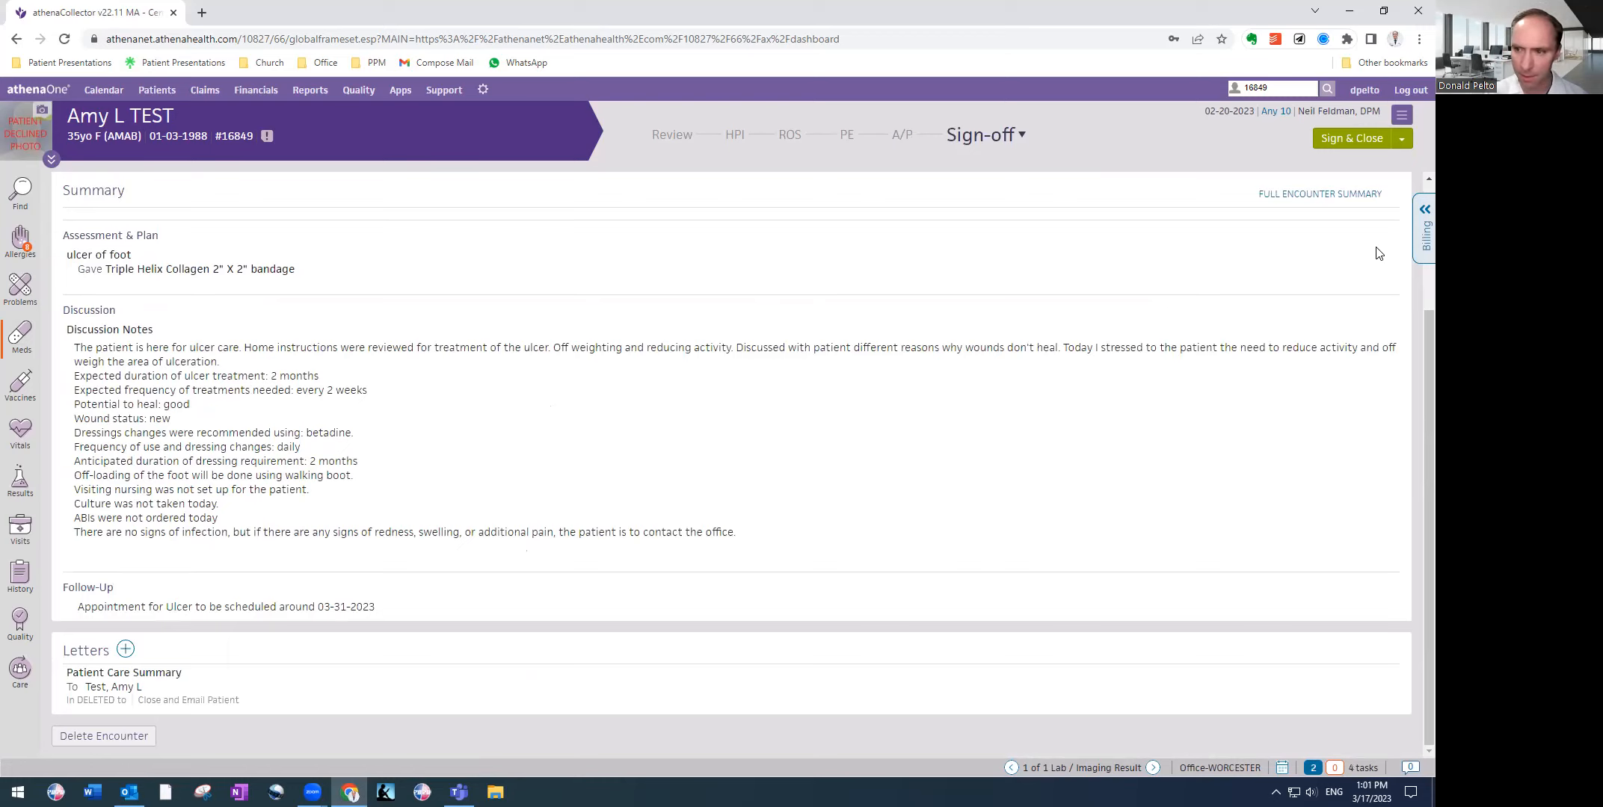
Open the encounter's Billing details, check the service procedure codes and ICD-10 codes, and leave without saving any changes
{"action": "left_click", "coordinate": [1424, 233]}
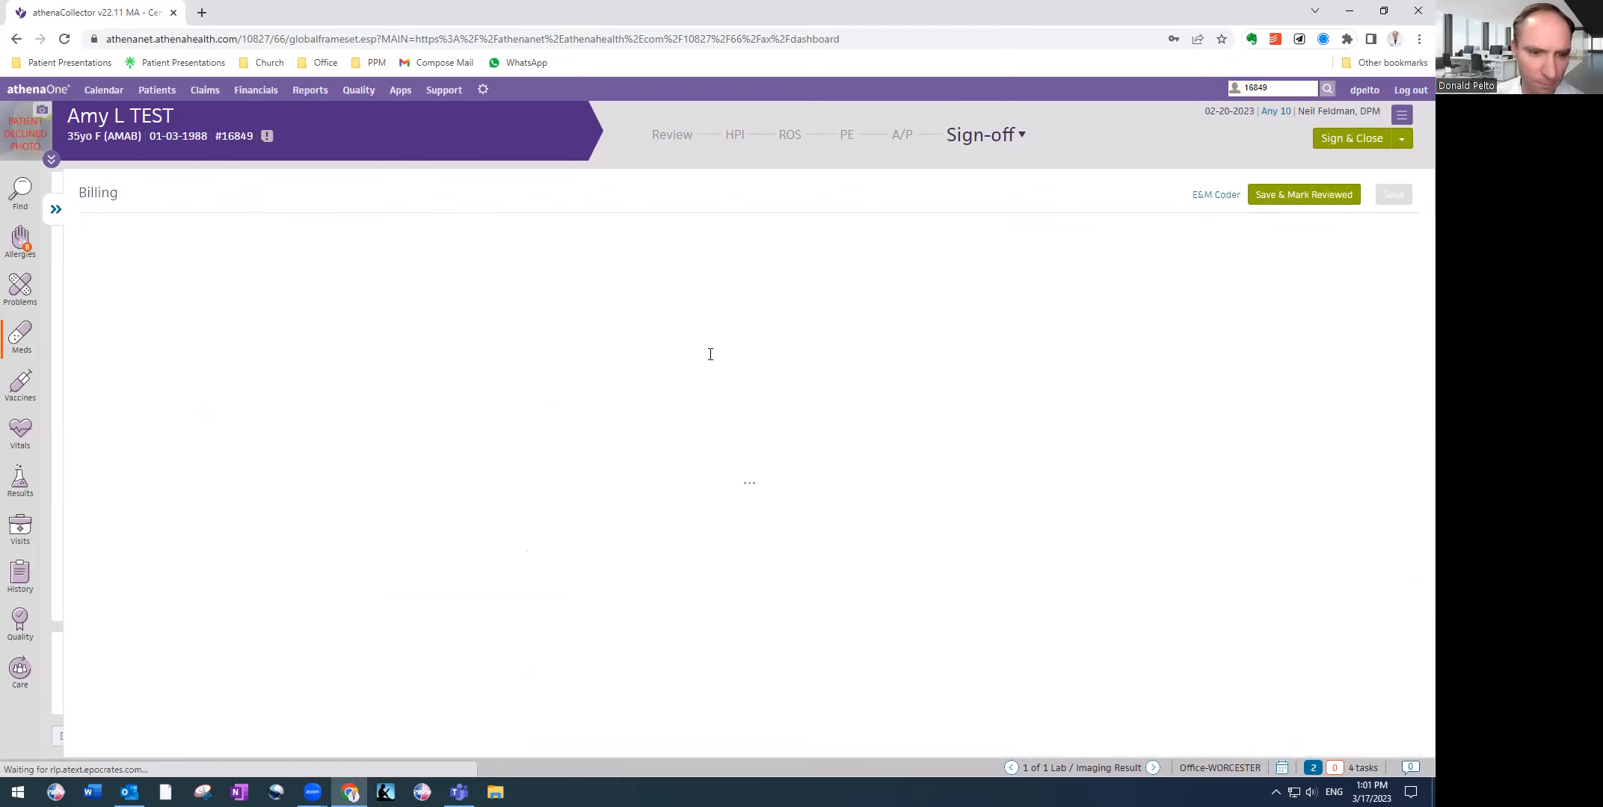
{"action": "scroll", "coordinate": [722, 352], "scroll_direction": "down", "scroll_amount": 3}
{"action": "scroll", "coordinate": [722, 352], "scroll_direction": "down", "scroll_amount": 1}
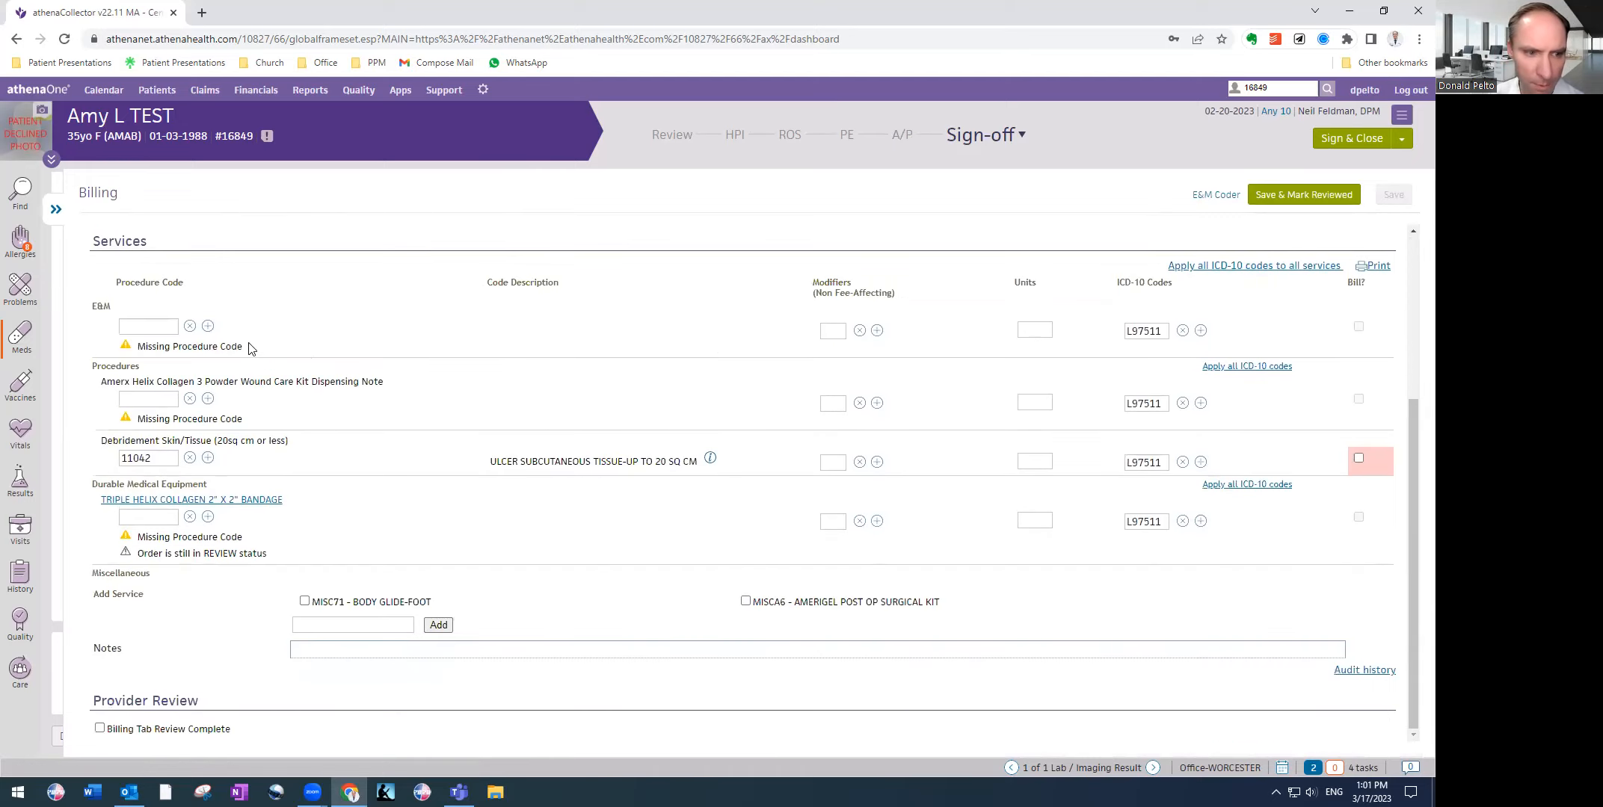
{"action": "left_click", "coordinate": [144, 326]}
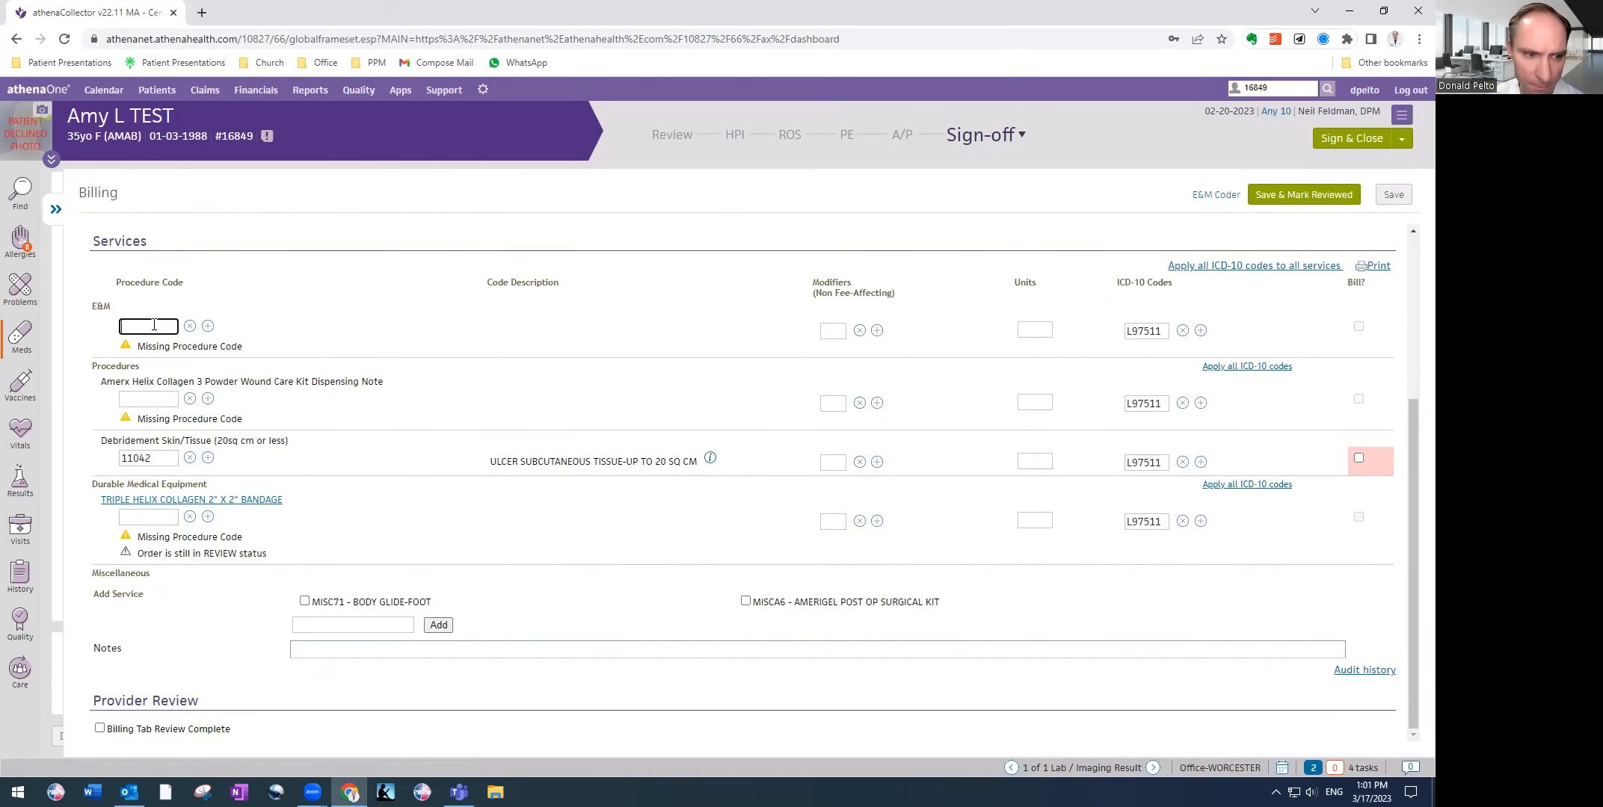
{"action": "key", "text": "Tab"}
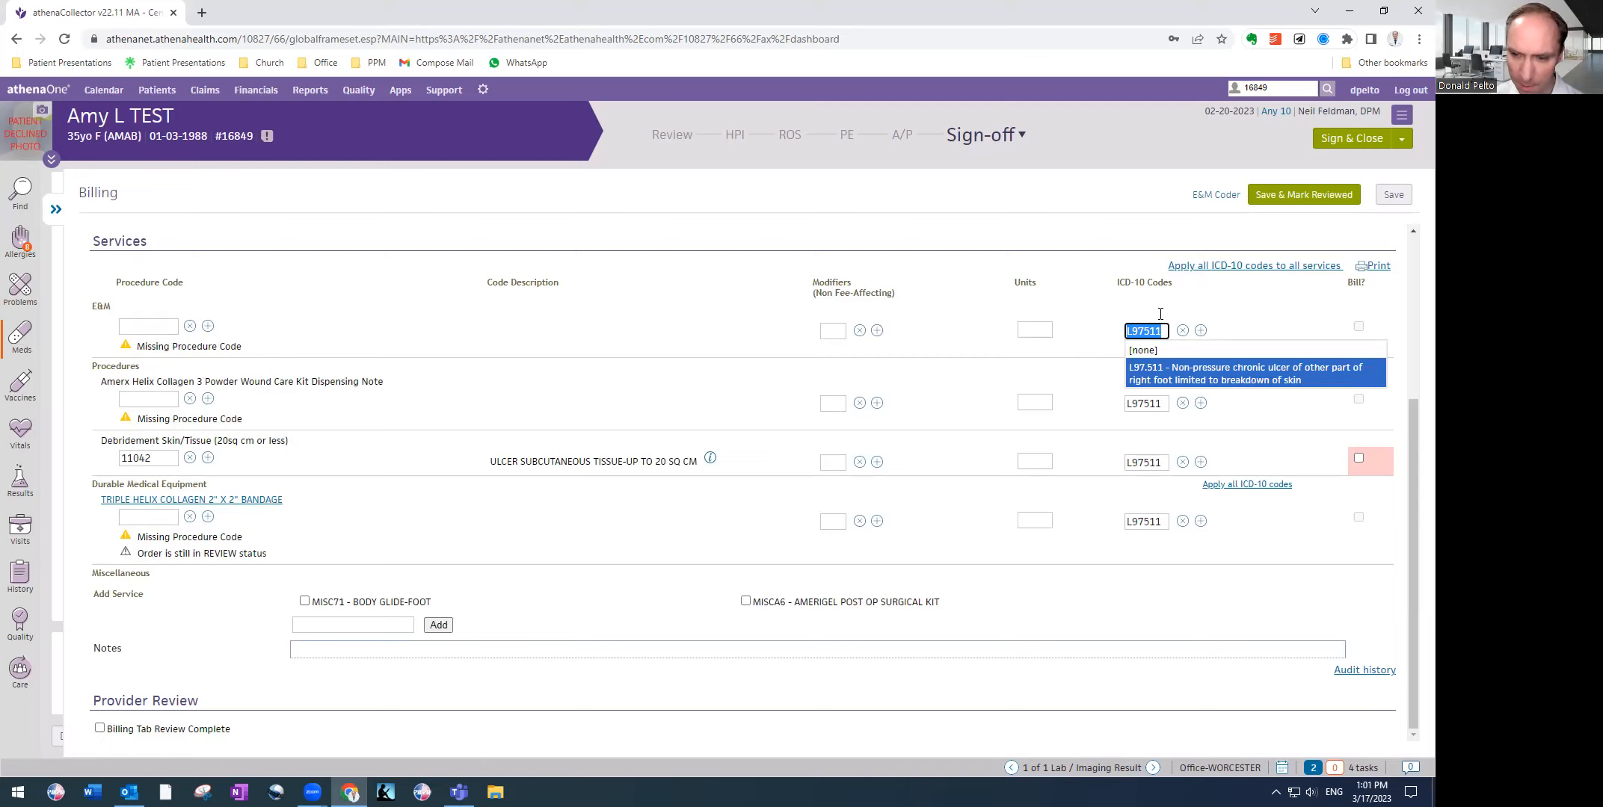
{"action": "key", "text": "Up"}
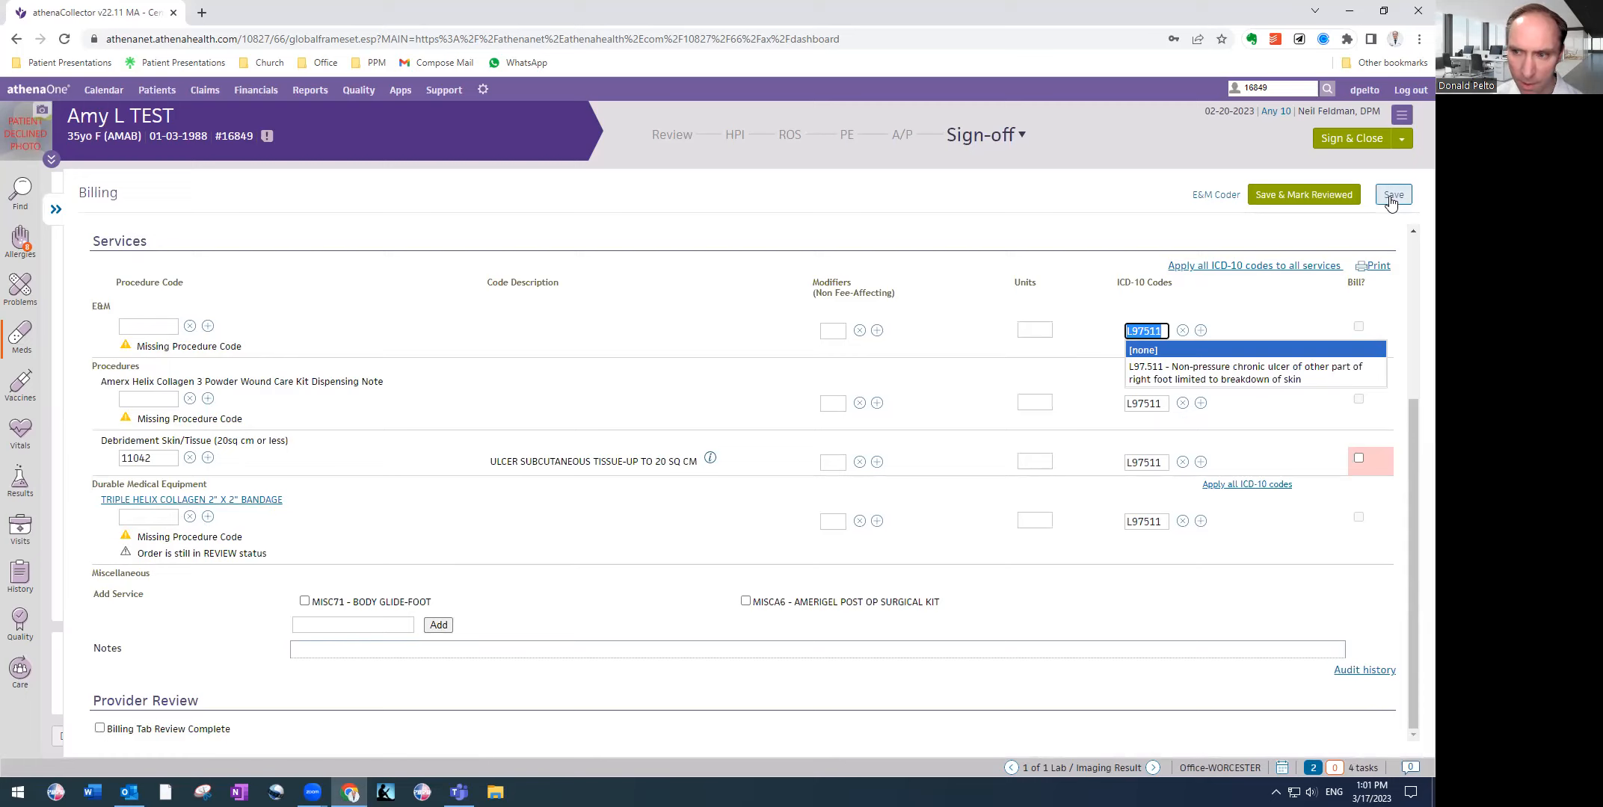
{"action": "left_click", "coordinate": [56, 211]}
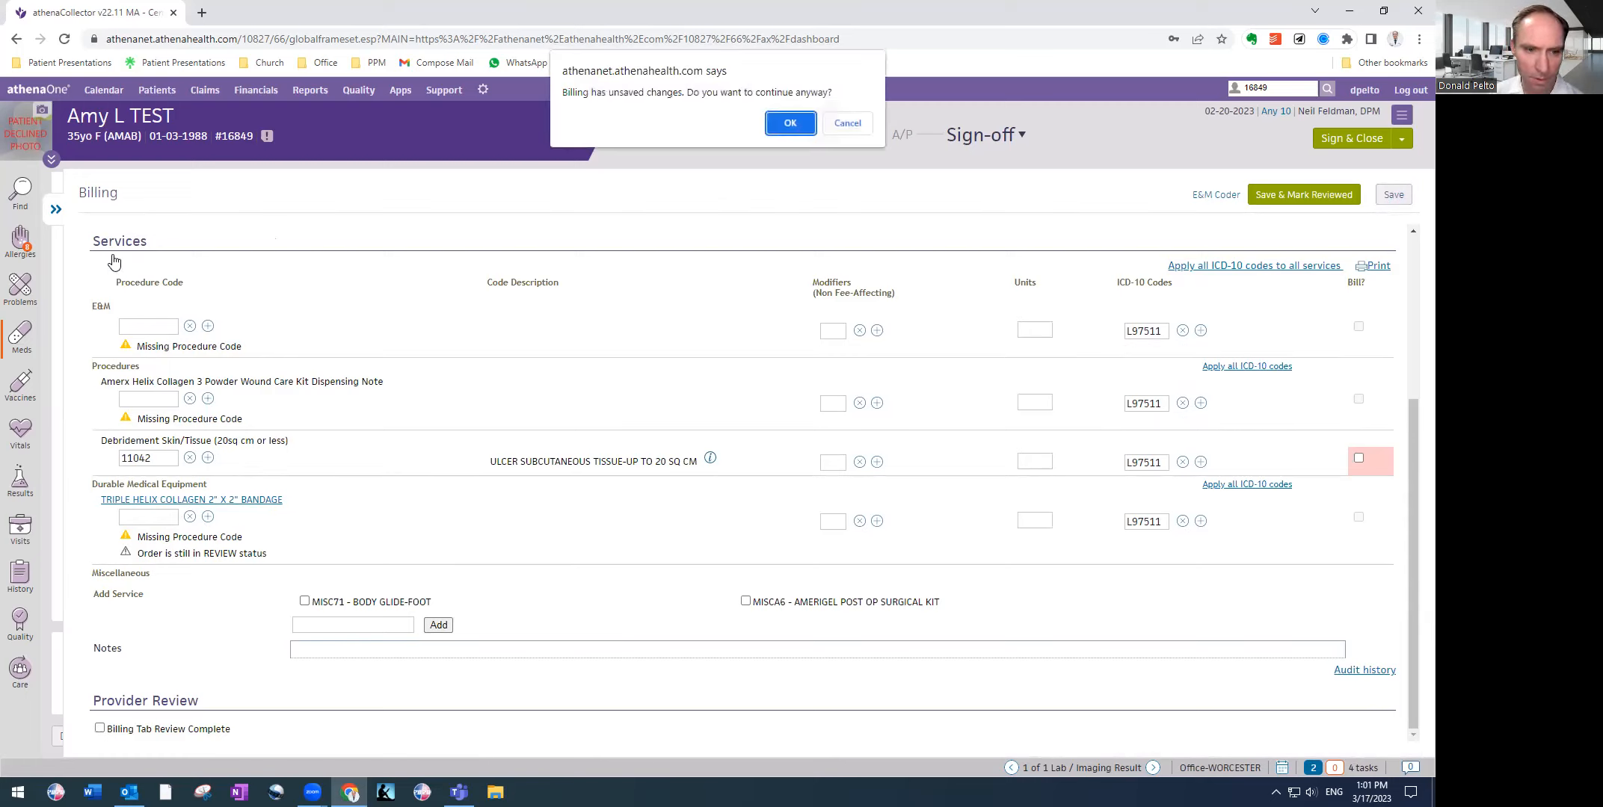
{"action": "left_click", "coordinate": [846, 124]}
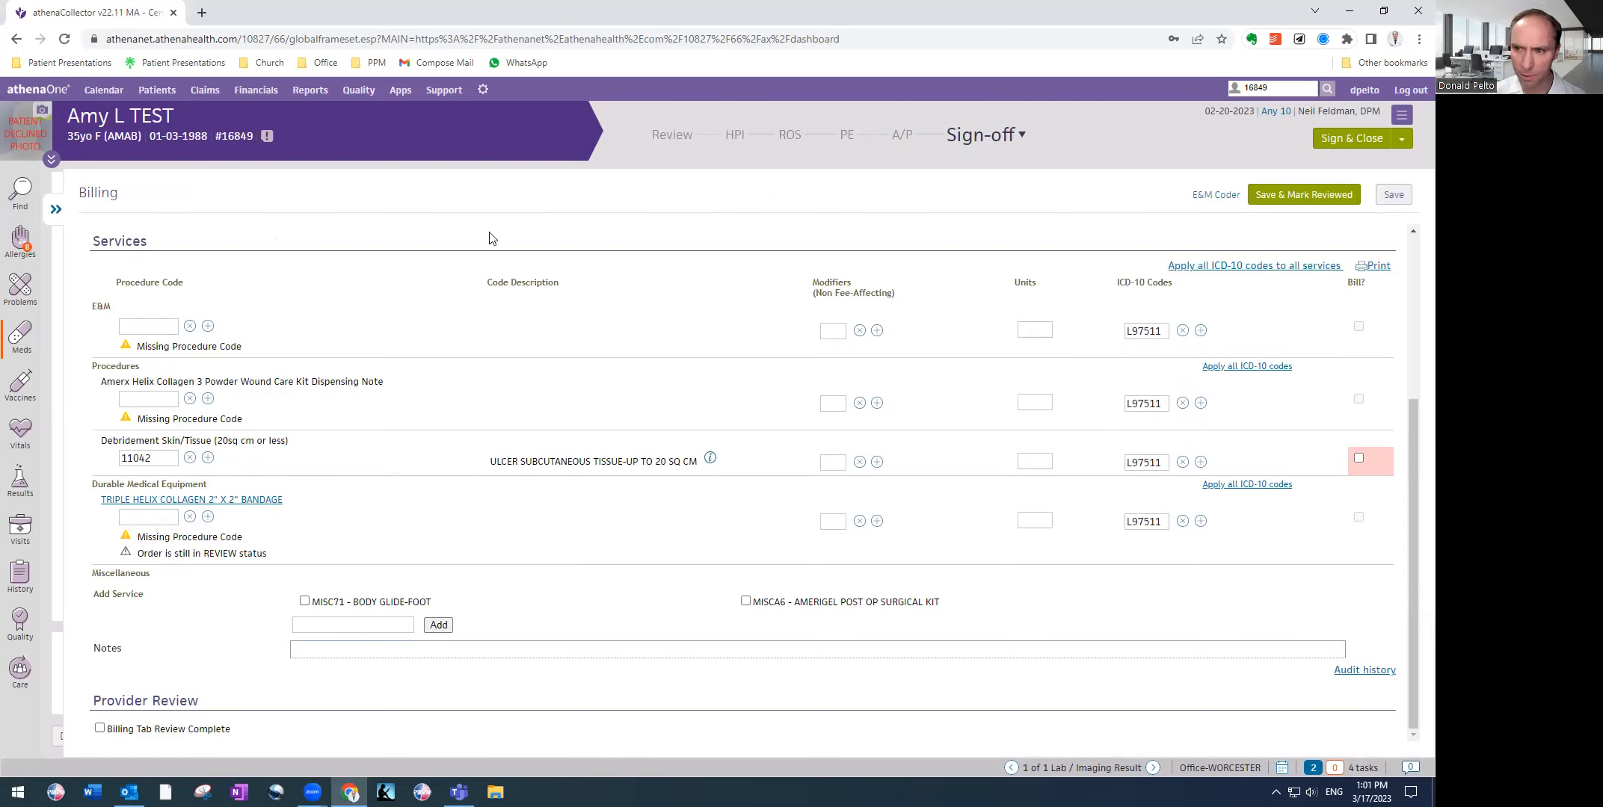
{"action": "left_click", "coordinate": [57, 212]}
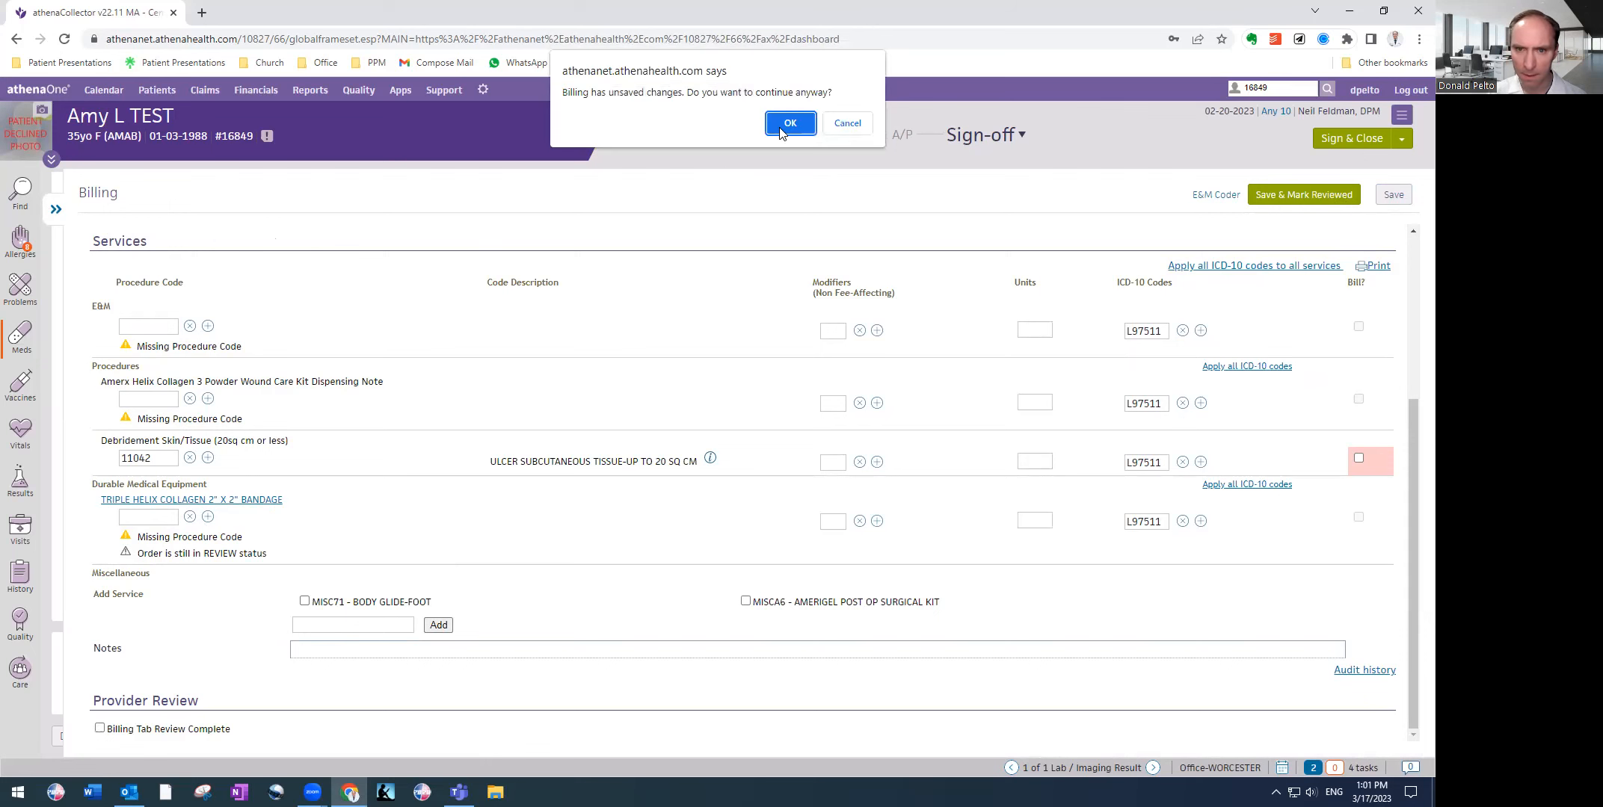
{"action": "left_click", "coordinate": [784, 124]}
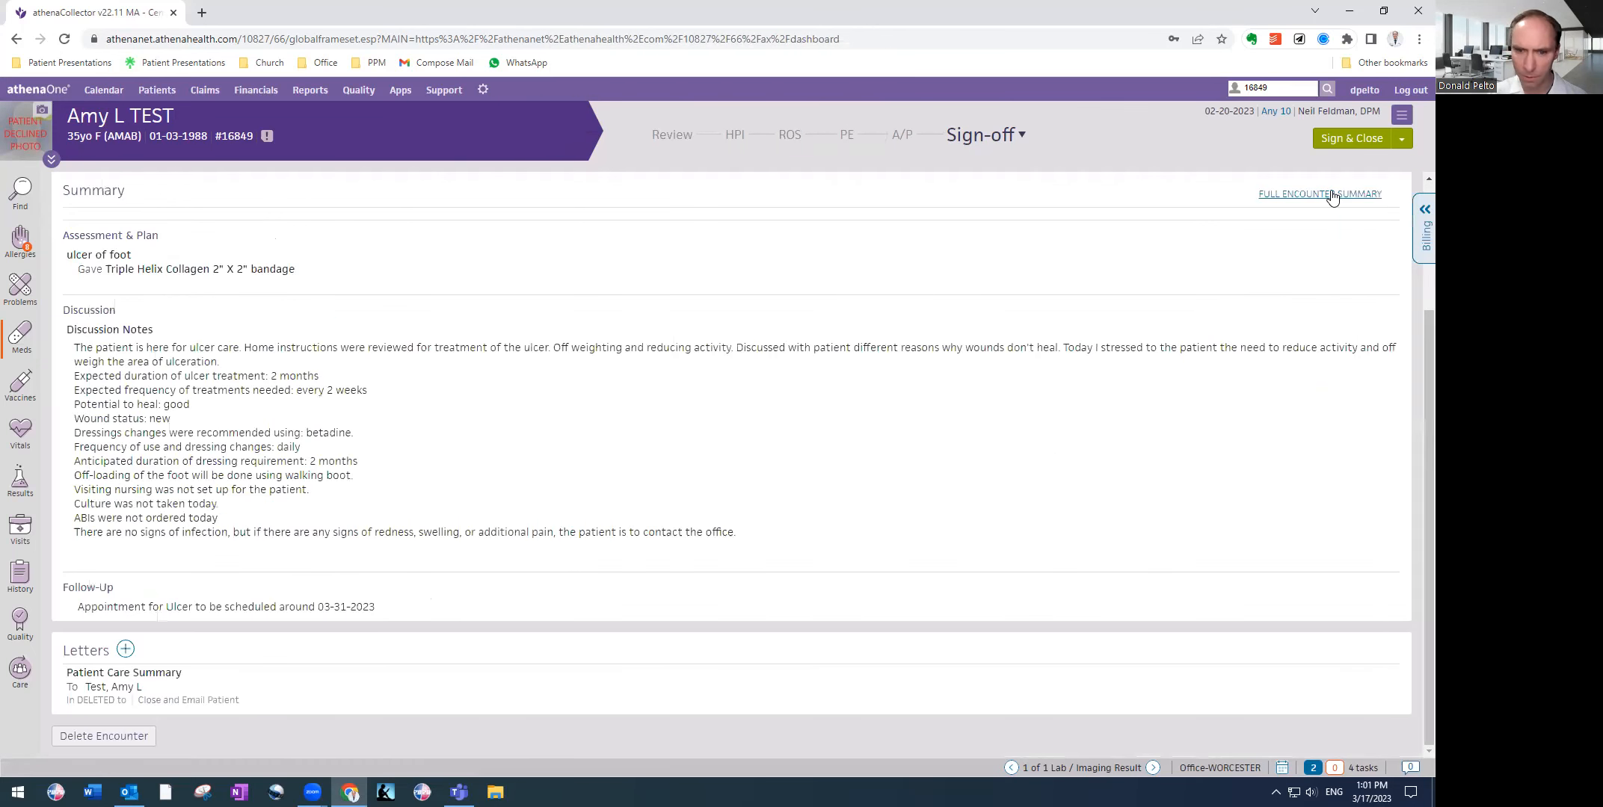
Open the full encounter summary and look through the allergies, medications, vaccines, problems and patient histories
{"action": "left_click", "coordinate": [1332, 198]}
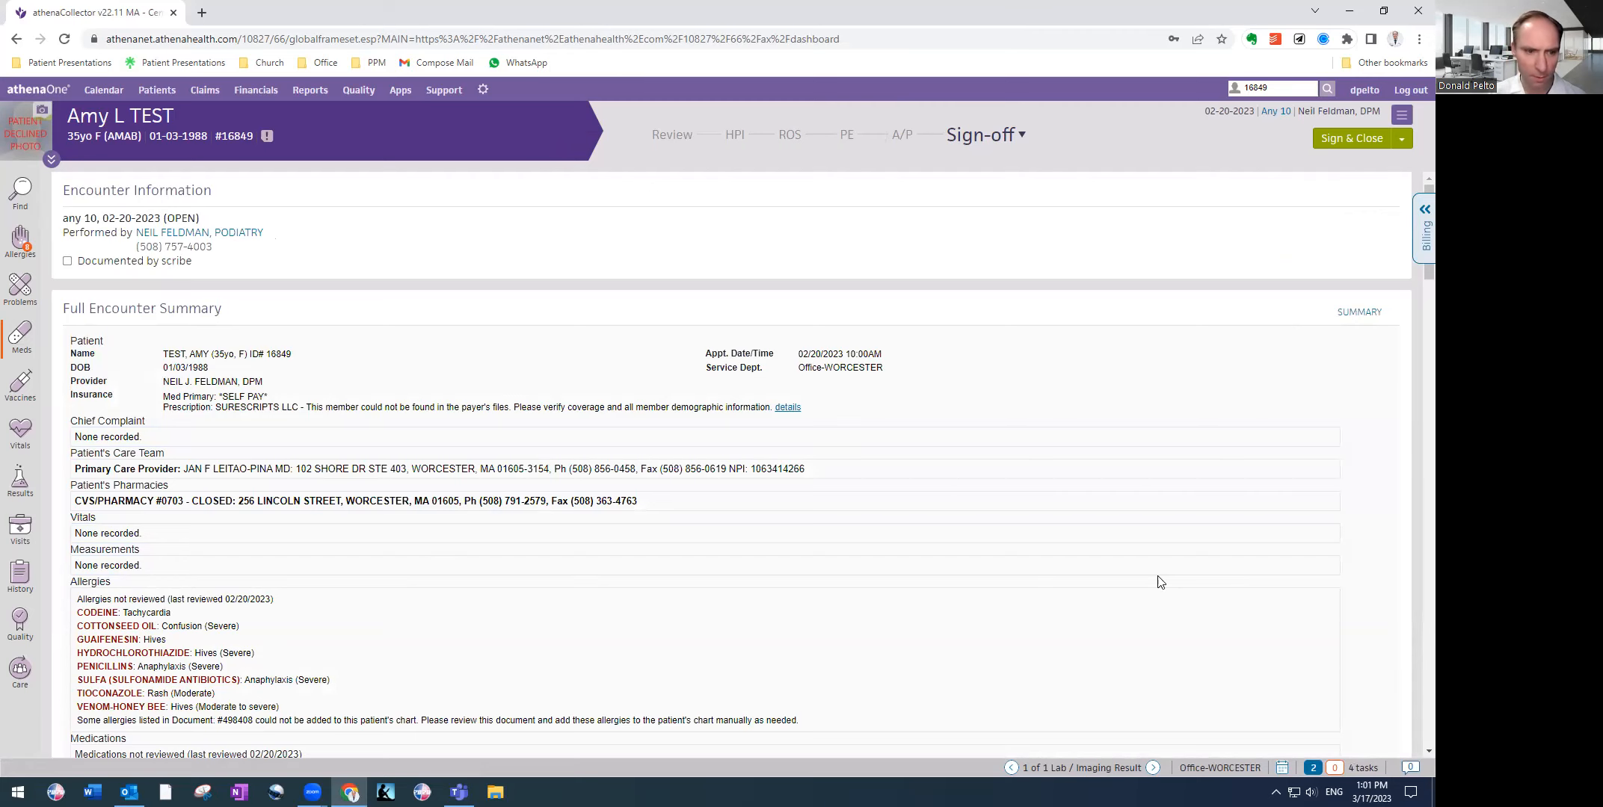
{"action": "scroll", "coordinate": [947, 557], "scroll_direction": "down", "scroll_amount": 3}
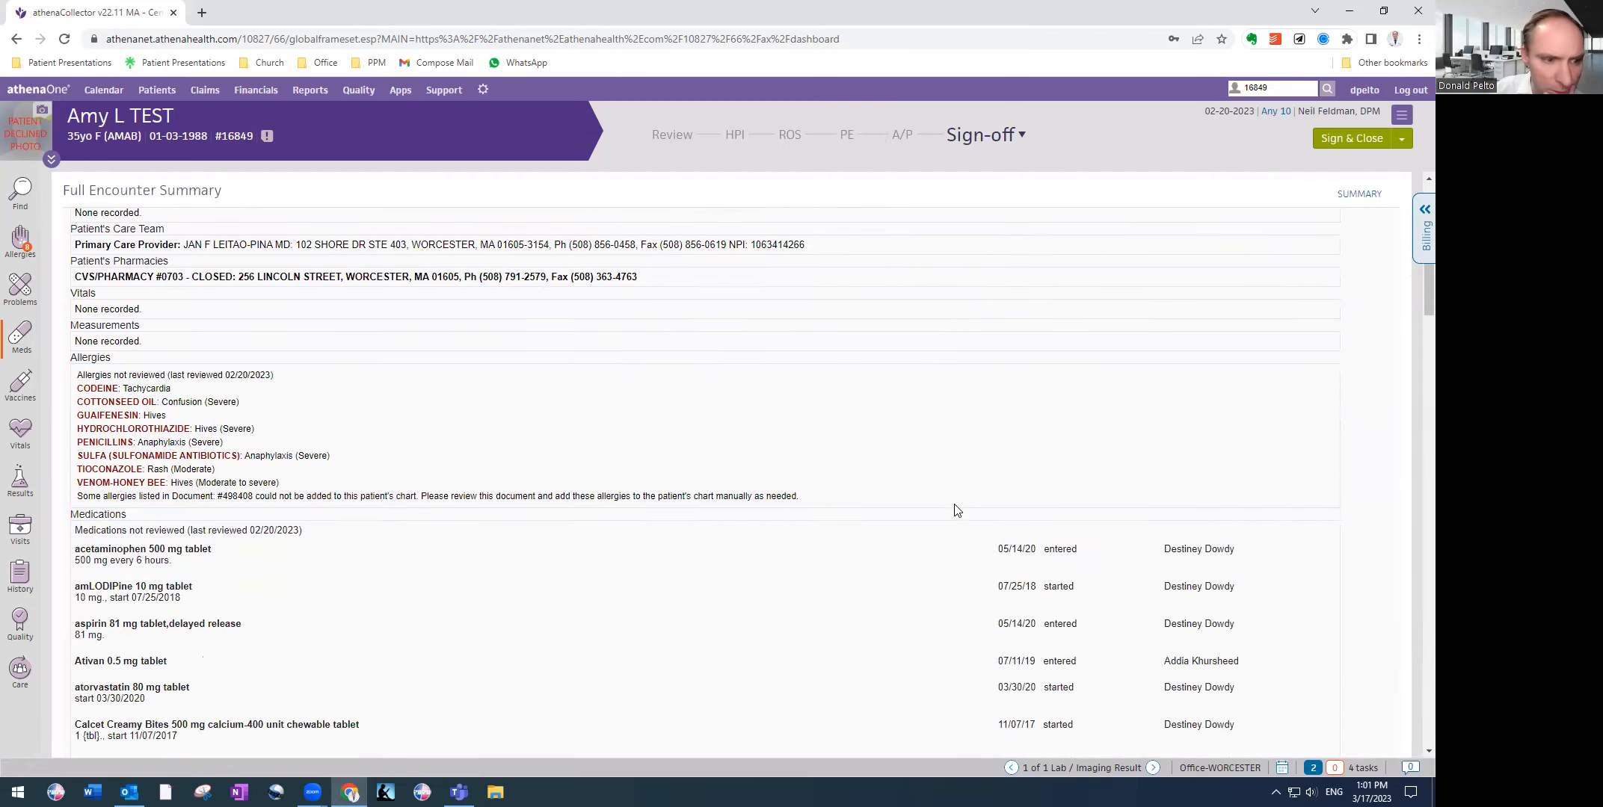
{"action": "scroll", "coordinate": [397, 434], "scroll_direction": "down", "scroll_amount": 3}
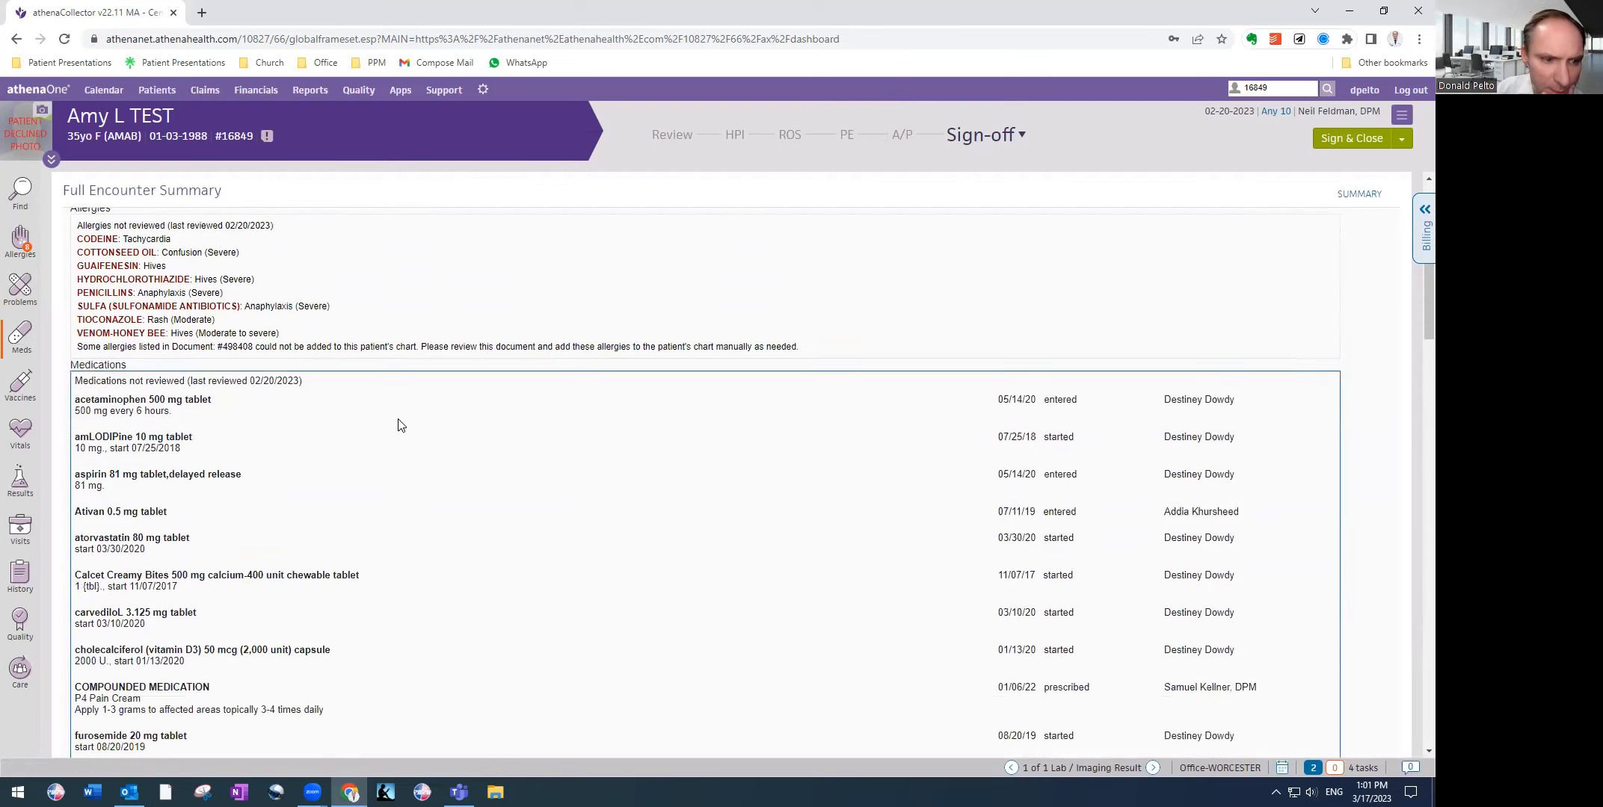
{"action": "scroll", "coordinate": [396, 431], "scroll_direction": "down", "scroll_amount": 15}
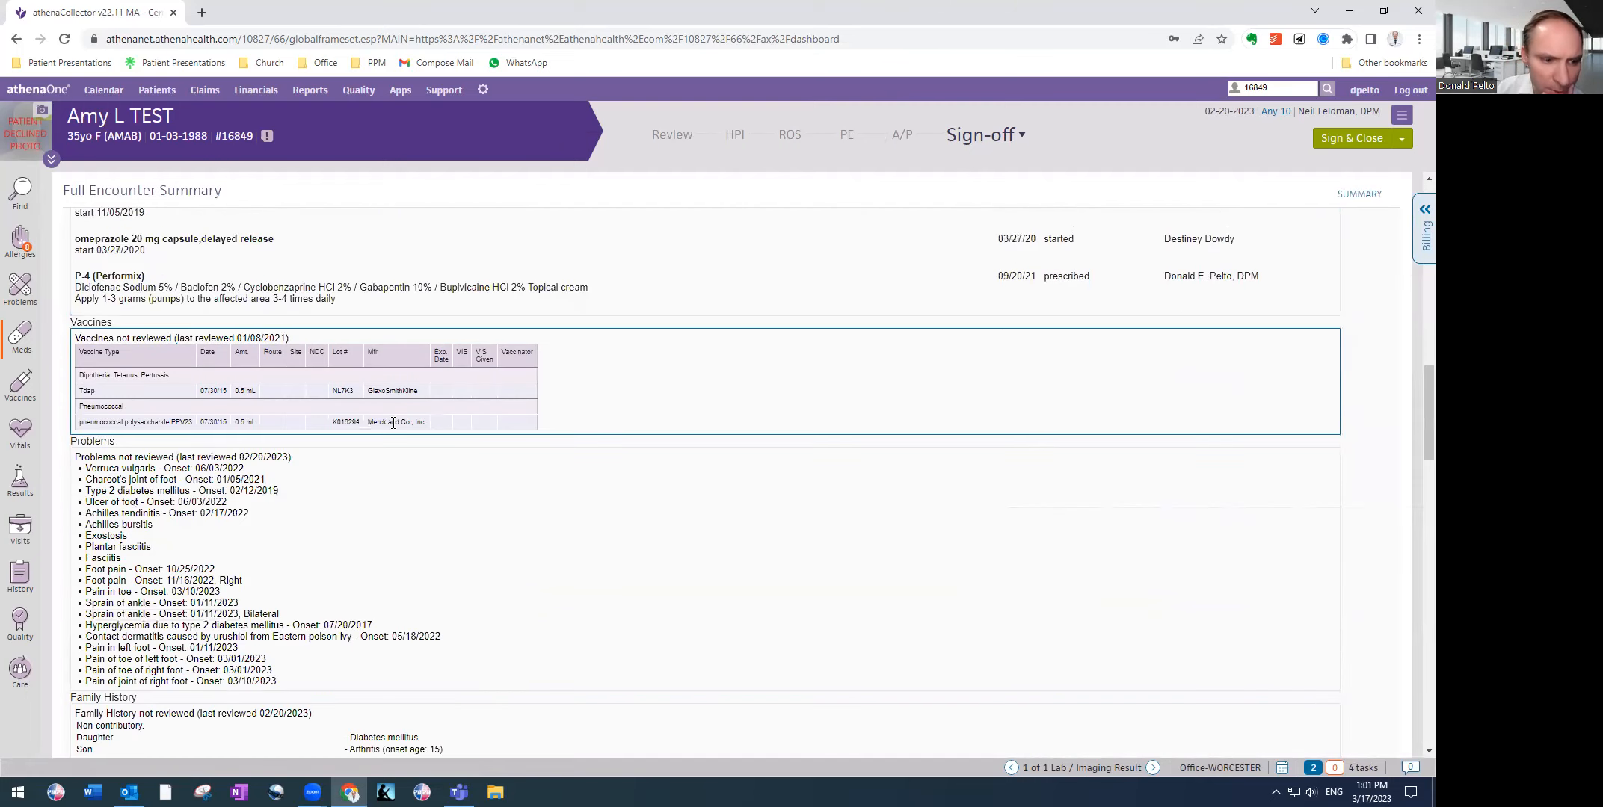
{"action": "scroll", "coordinate": [396, 425], "scroll_direction": "down", "scroll_amount": 12}
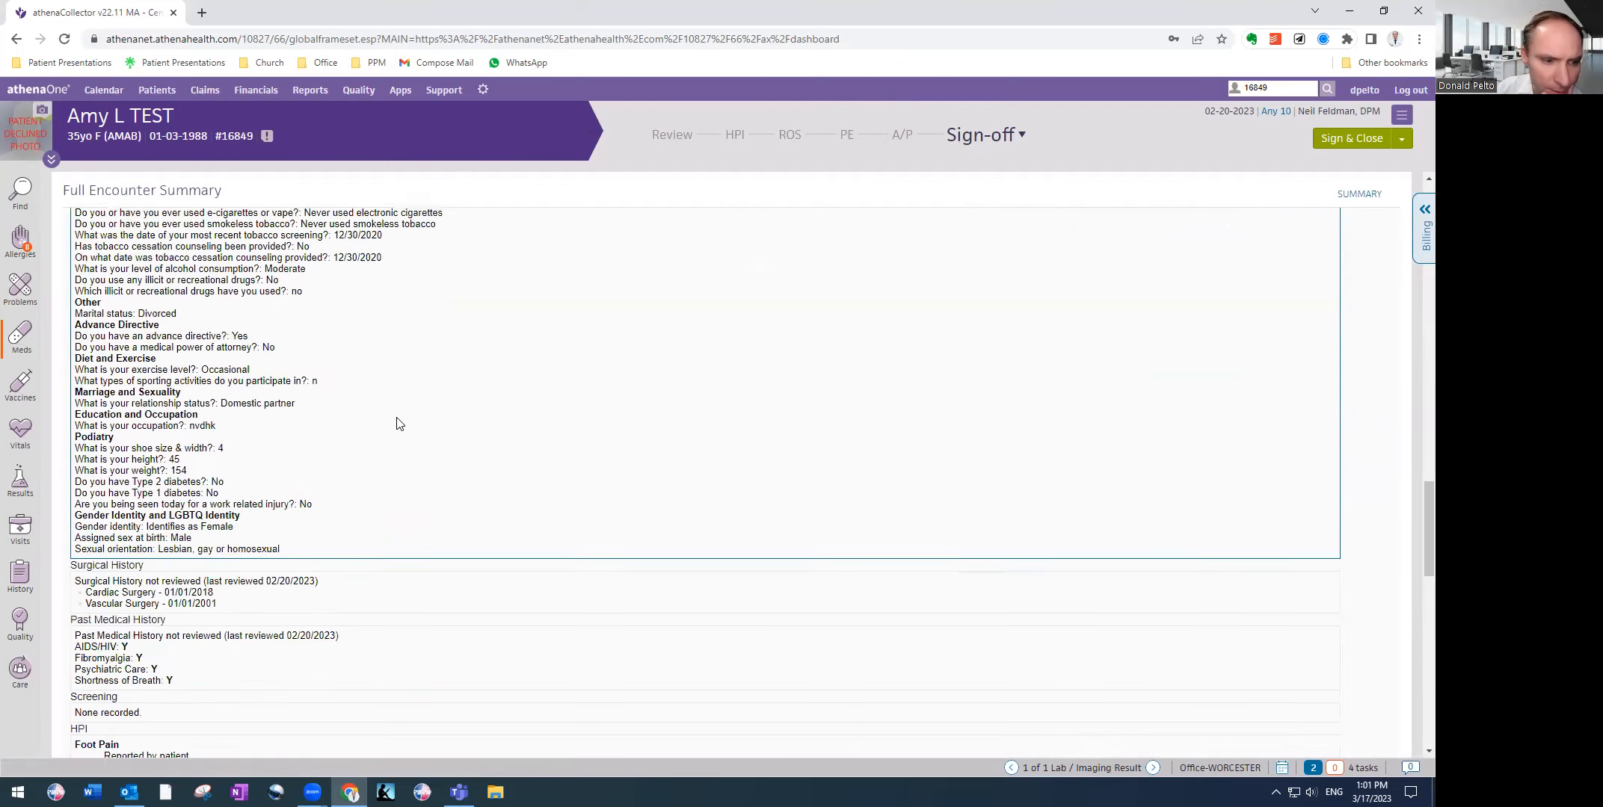
{"action": "scroll", "coordinate": [397, 424], "scroll_direction": "down", "scroll_amount": 4}
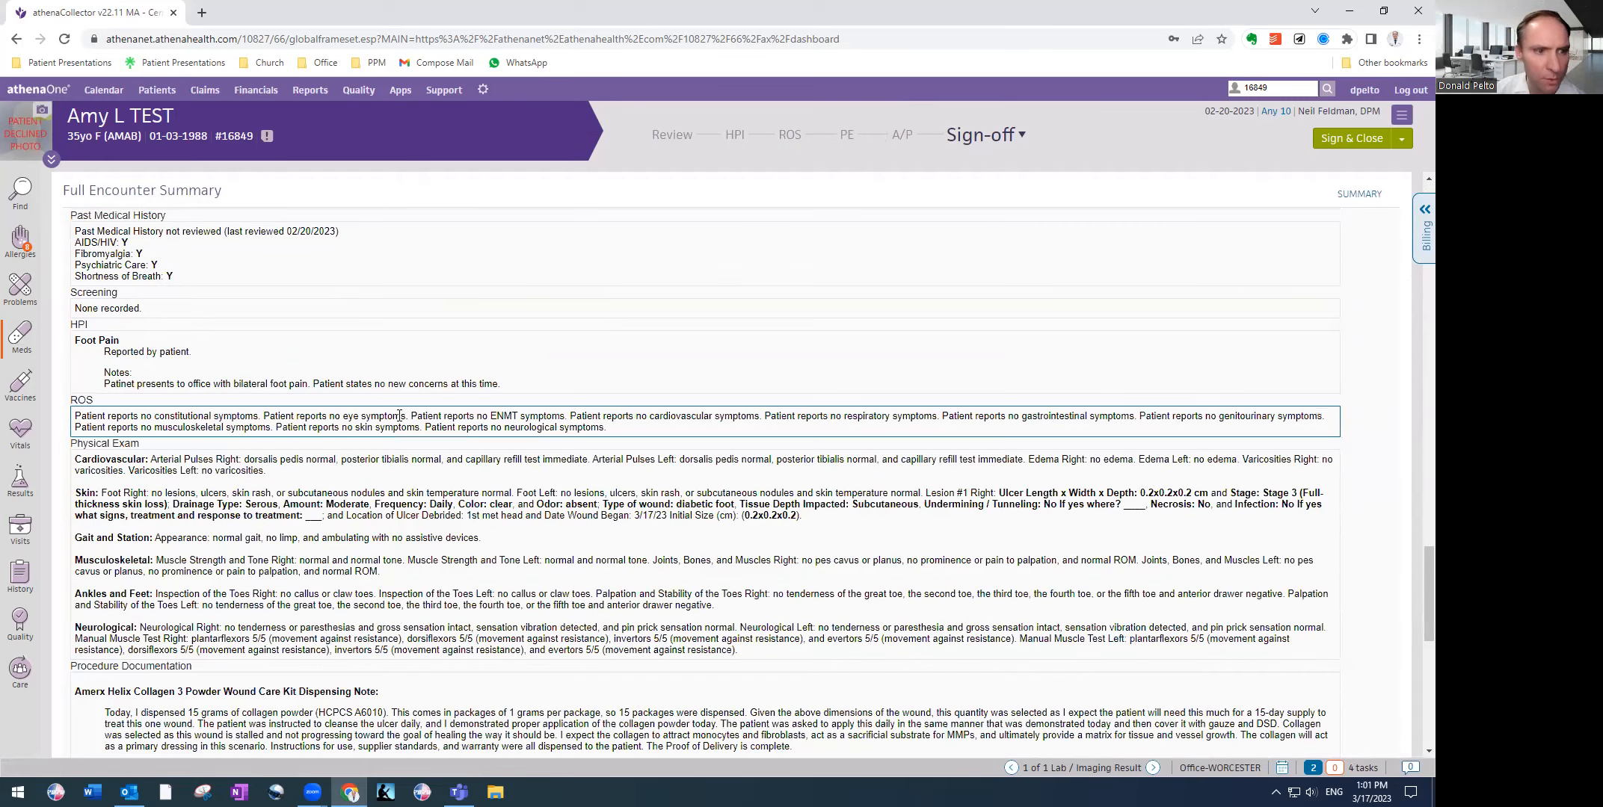
Review the physical exam, collagen kit dispensing note, debridement note, assessment and plan, and return-to-office details in the full summary
{"action": "scroll", "coordinate": [147, 317], "scroll_direction": "down", "scroll_amount": 1}
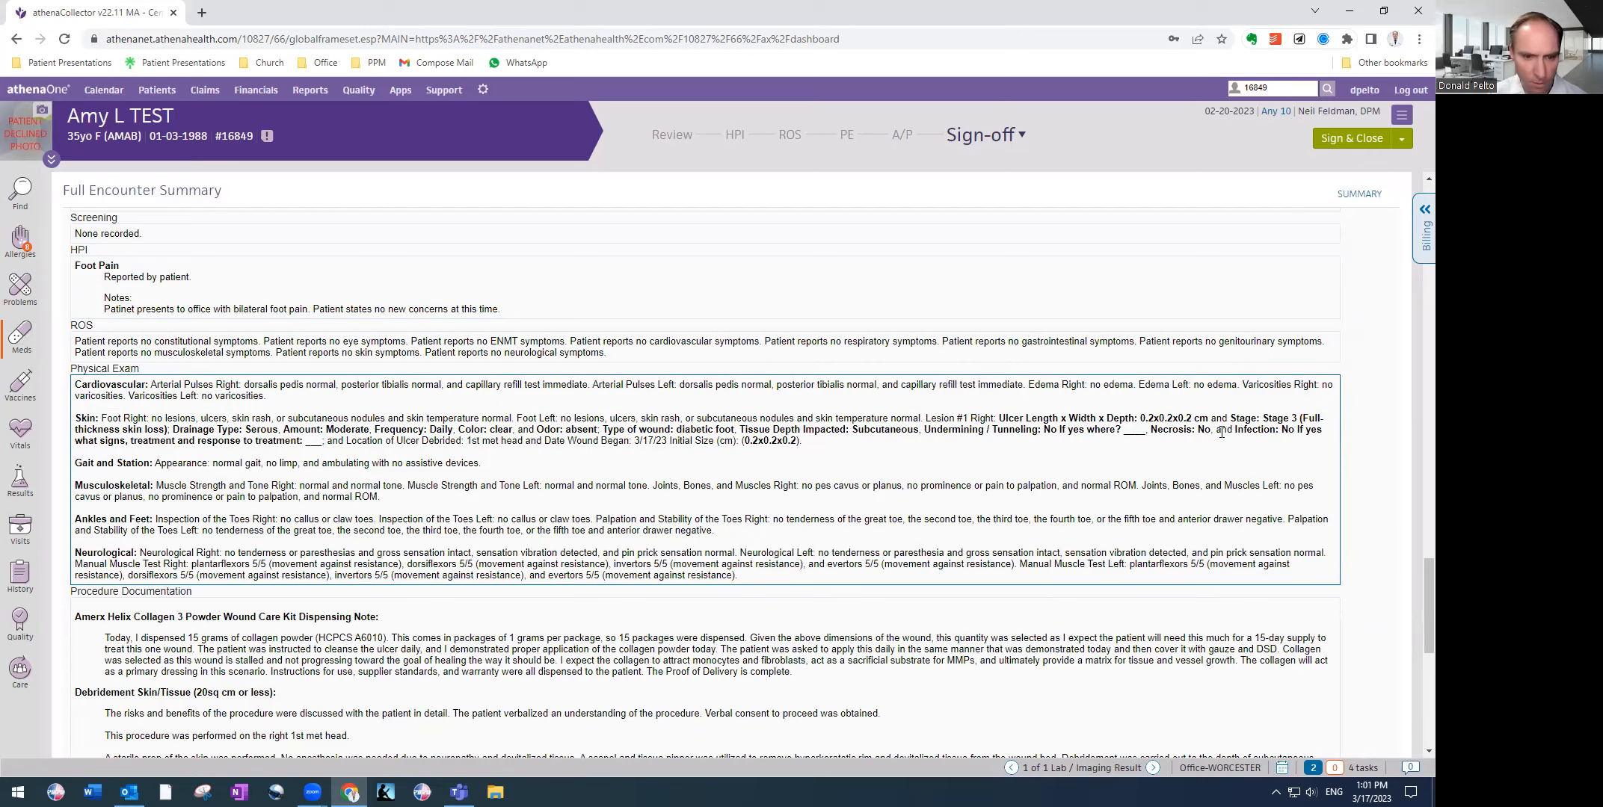
{"action": "scroll", "coordinate": [1188, 454], "scroll_direction": "down", "scroll_amount": 2}
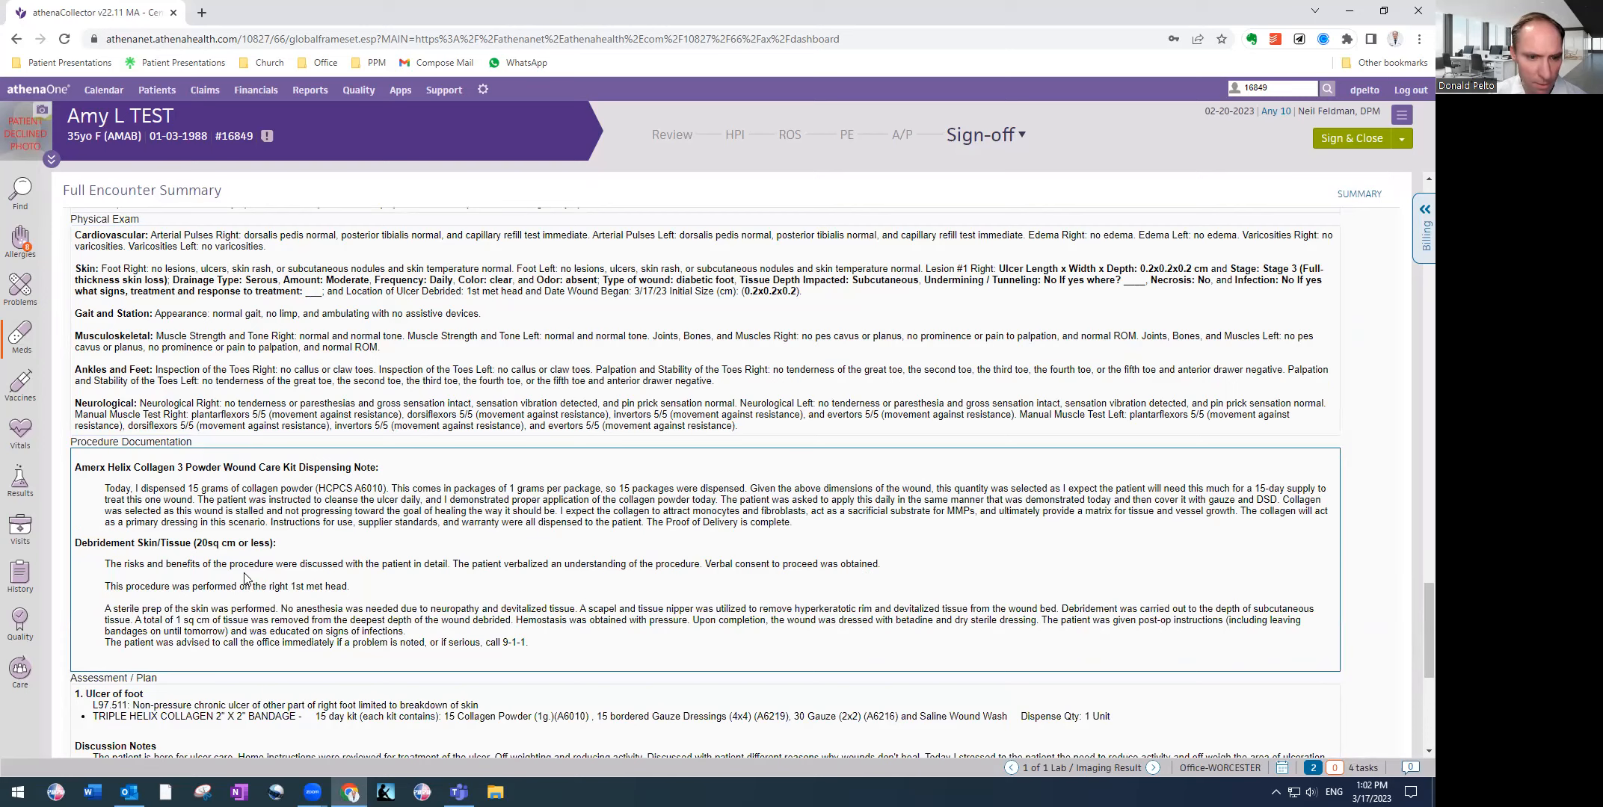
{"action": "scroll", "coordinate": [247, 579], "scroll_direction": "down", "scroll_amount": 2}
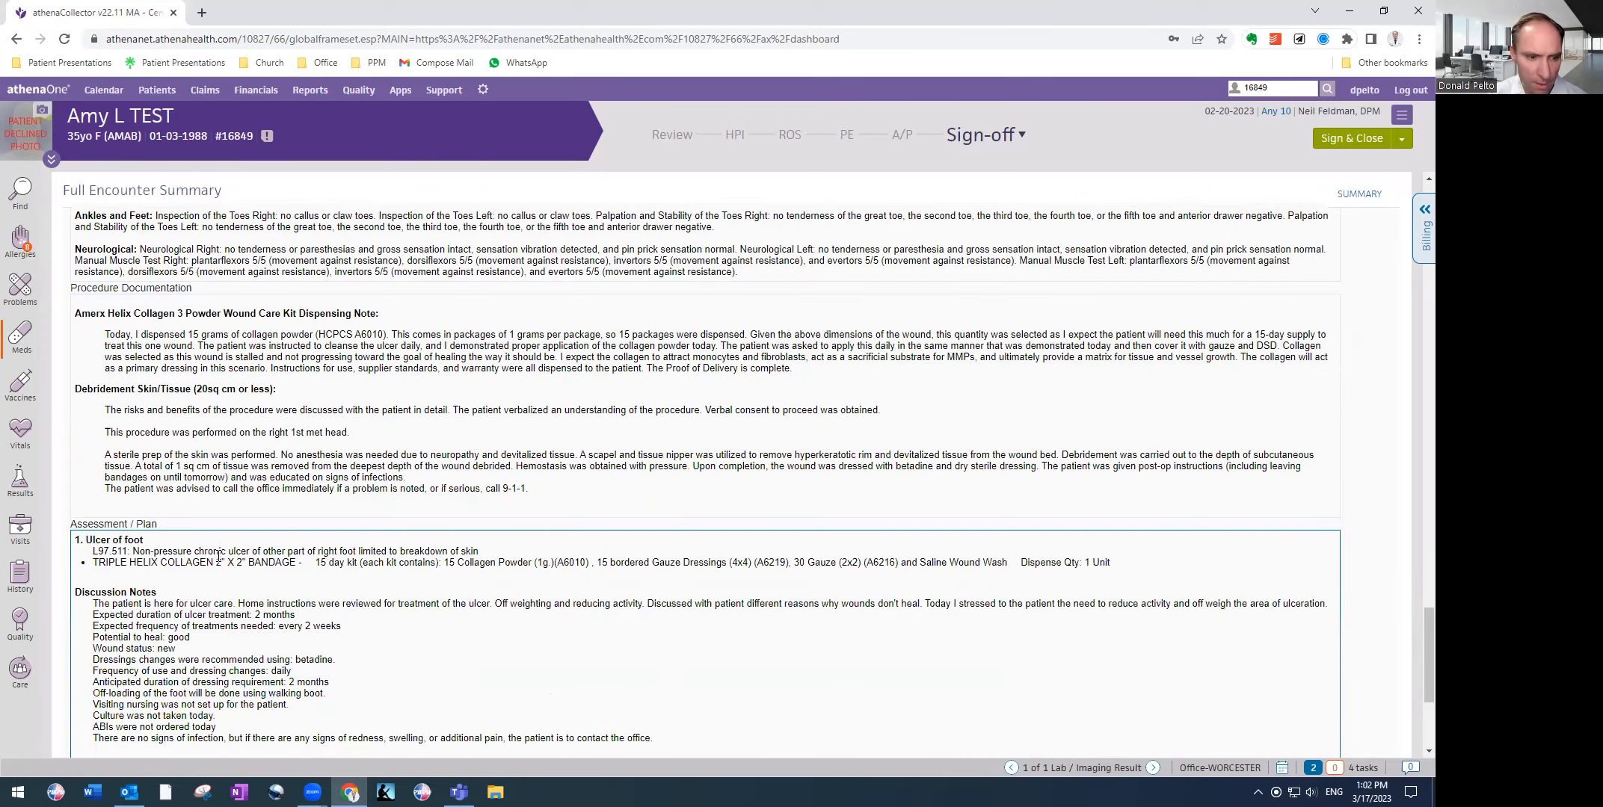
{"action": "scroll", "coordinate": [219, 556], "scroll_direction": "down", "scroll_amount": 1}
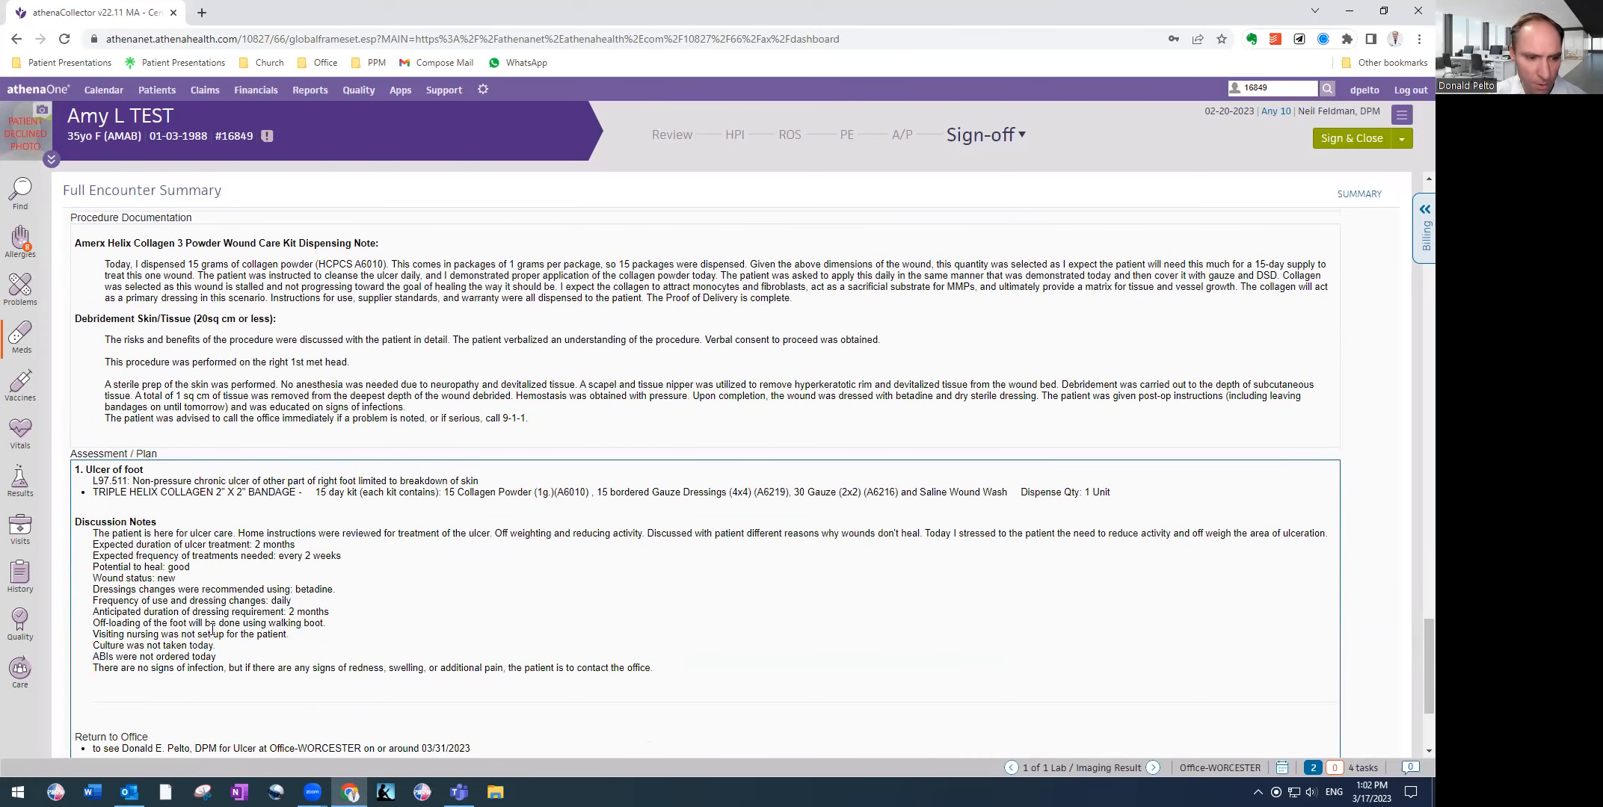
{"action": "scroll", "coordinate": [213, 628], "scroll_direction": "down", "scroll_amount": 1}
{"action": "scroll", "coordinate": [219, 632], "scroll_direction": "up", "scroll_amount": 1}
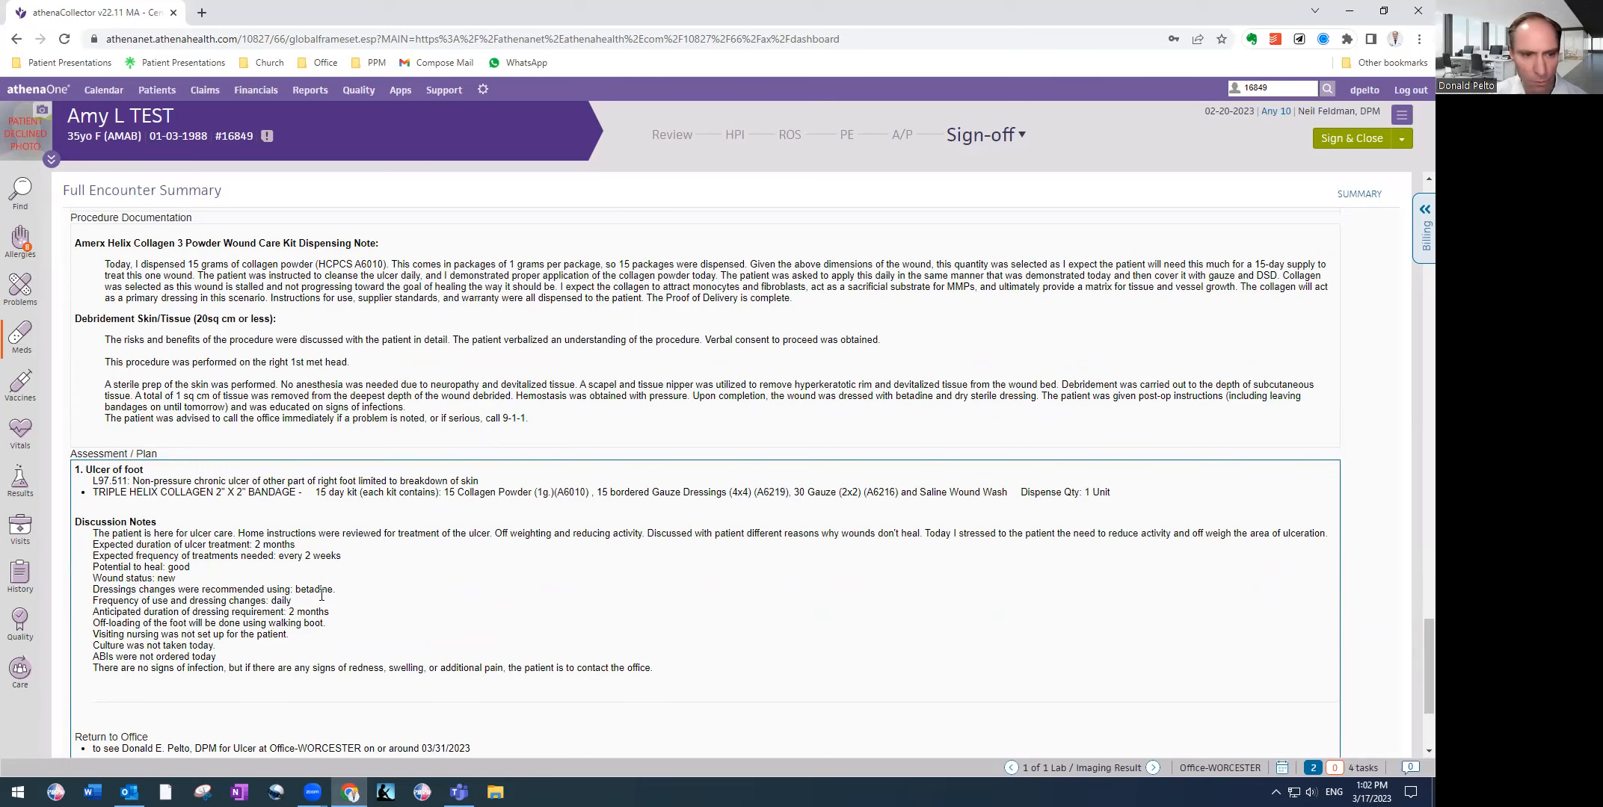
{"action": "scroll", "coordinate": [321, 594], "scroll_direction": "up", "scroll_amount": 4}
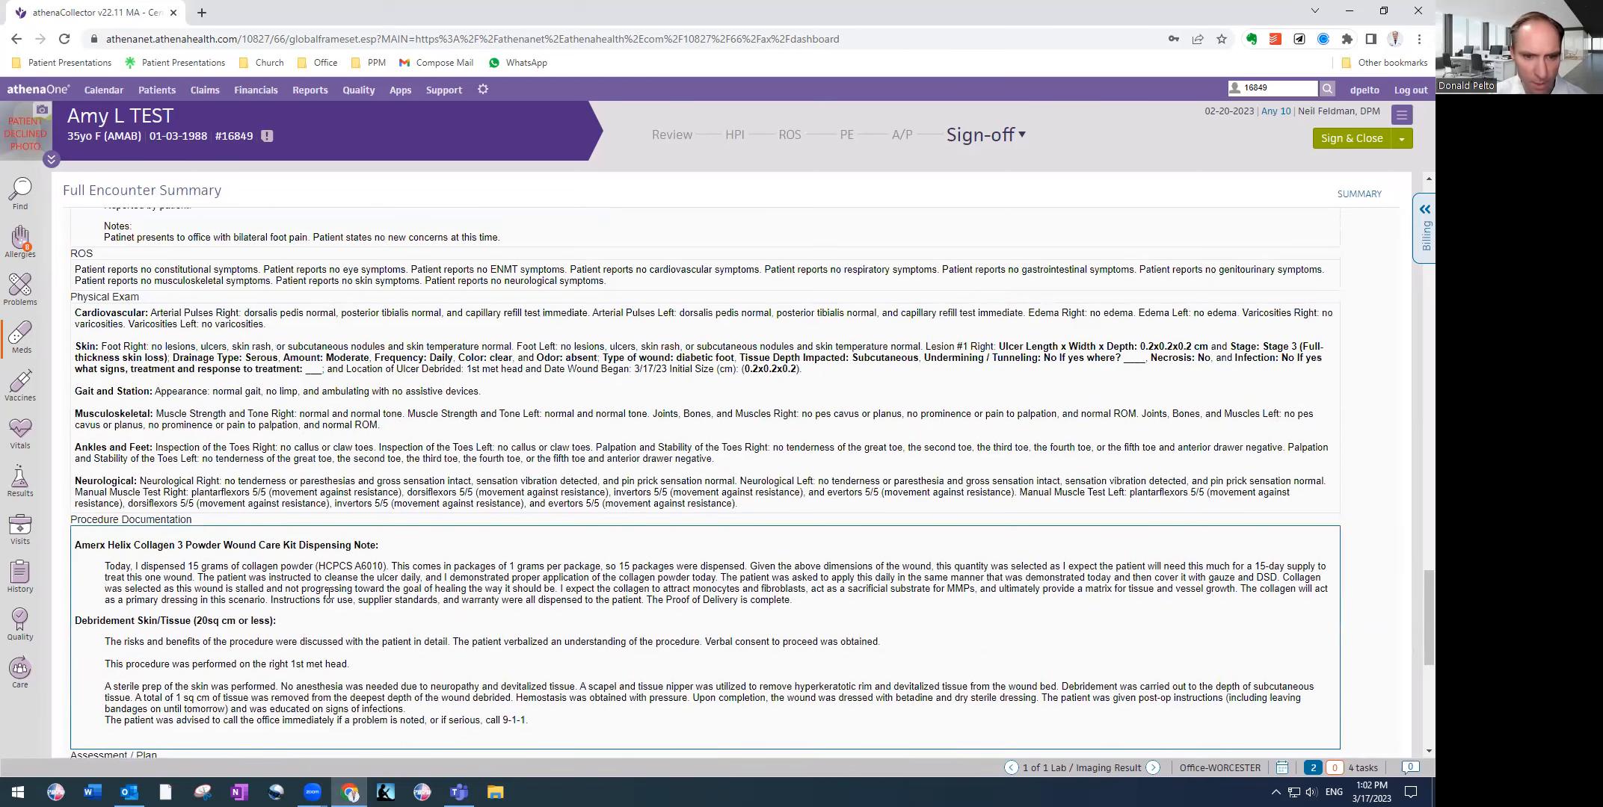
{"action": "scroll", "coordinate": [329, 594], "scroll_direction": "up", "scroll_amount": 1}
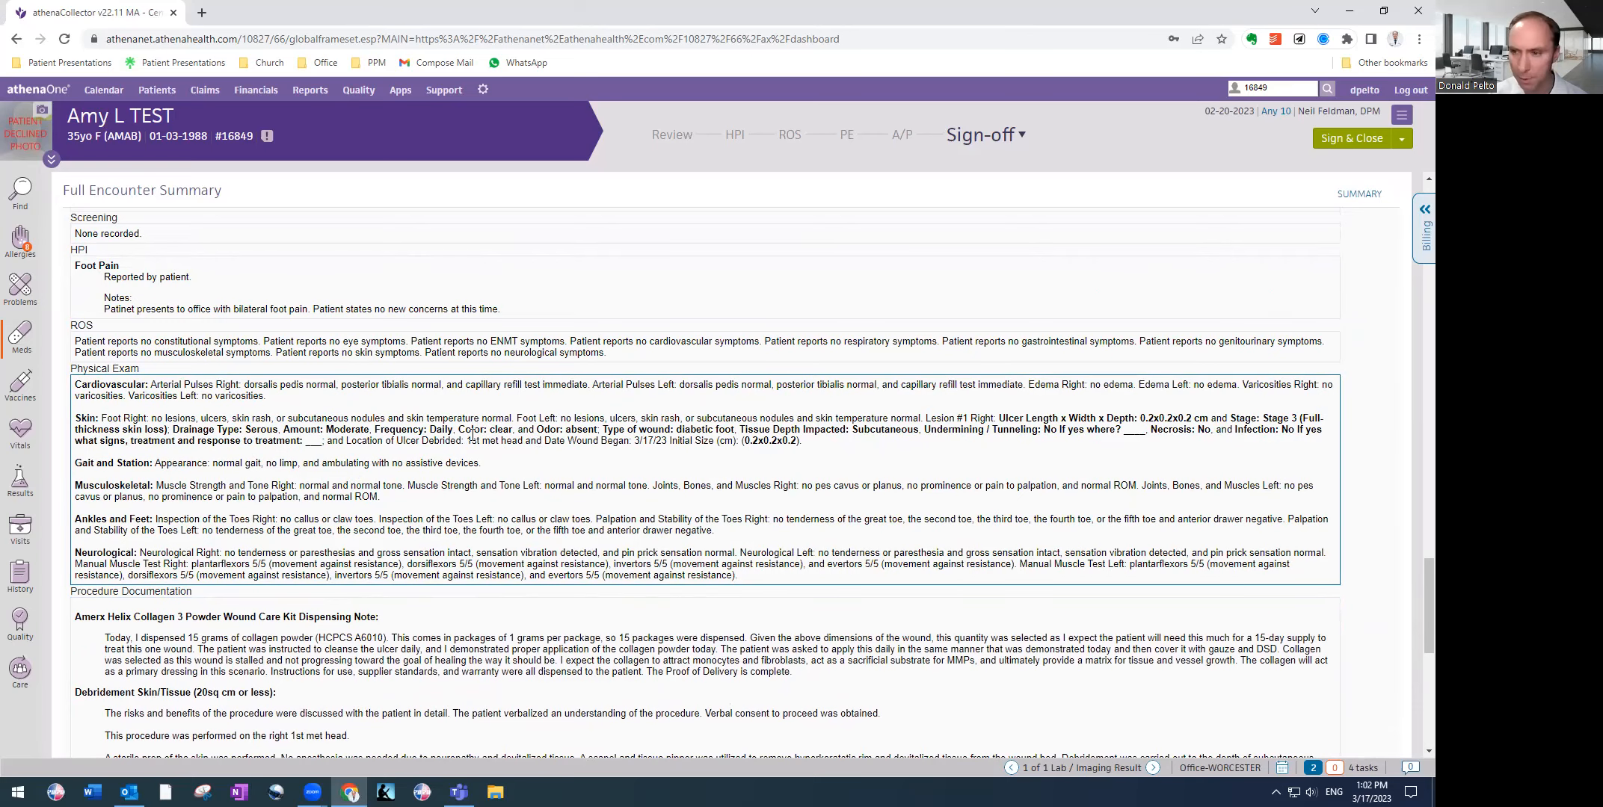
Return to the Physical Exam and expand the Skin findings to check the Lesion #1 Right wound fields
{"action": "left_click", "coordinate": [847, 136]}
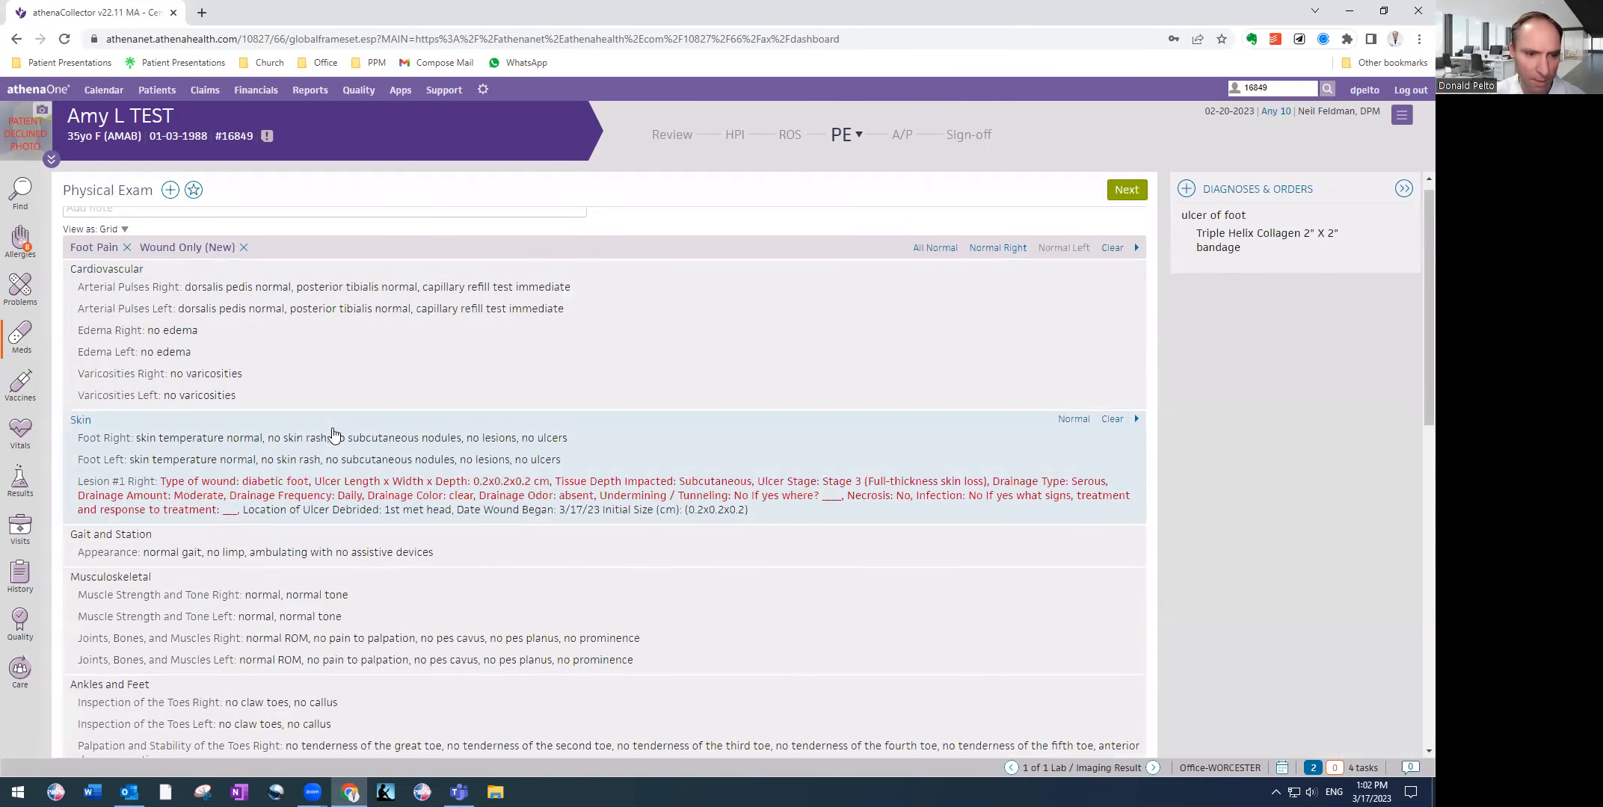
{"action": "left_click", "coordinate": [334, 436]}
{"action": "scroll", "coordinate": [515, 397], "scroll_direction": "down", "scroll_amount": 6}
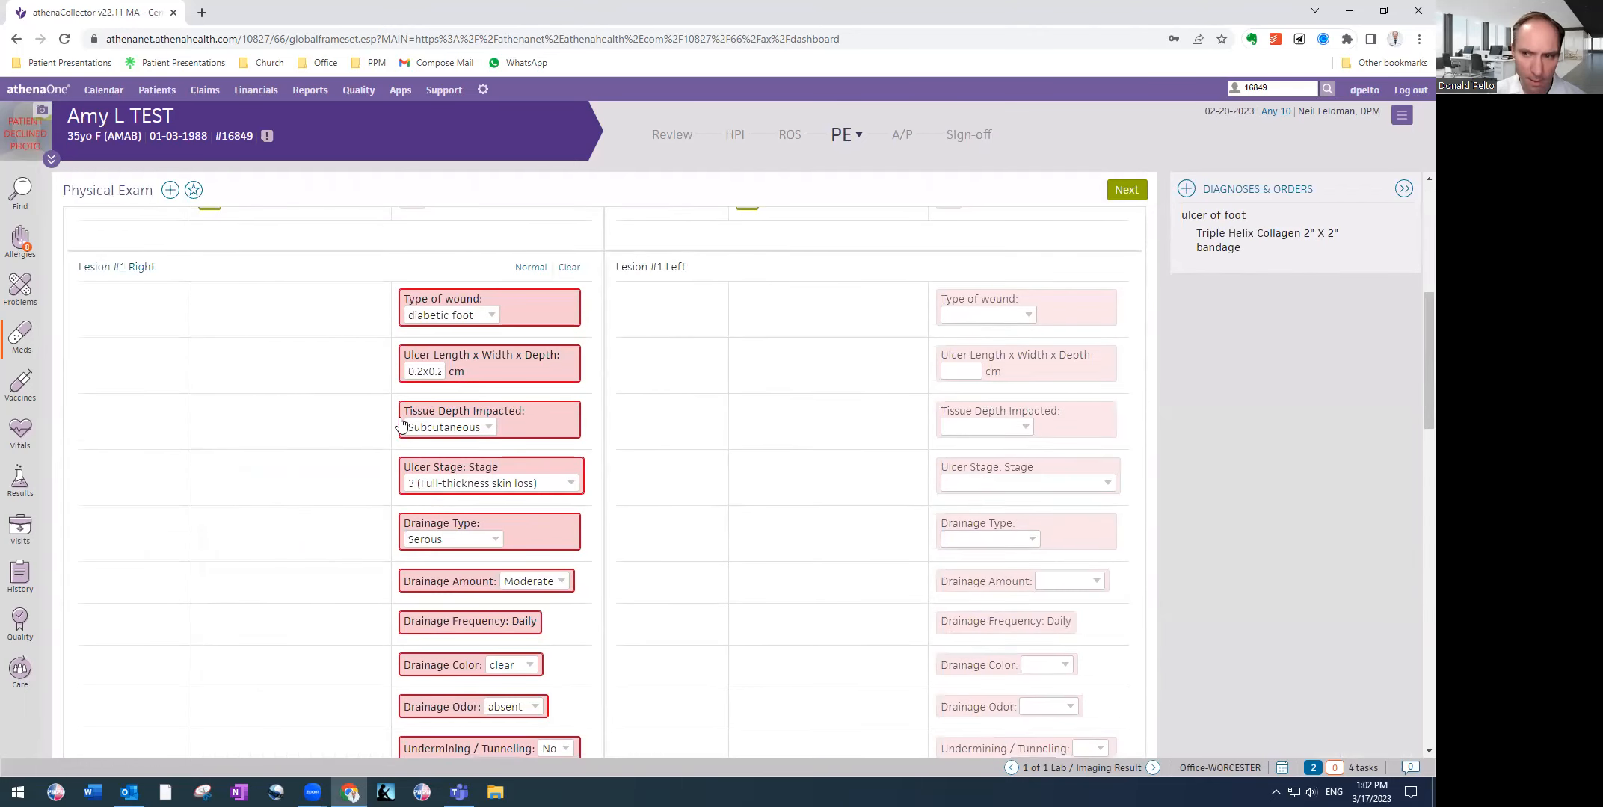
{"action": "scroll", "coordinate": [608, 440], "scroll_direction": "down", "scroll_amount": 1}
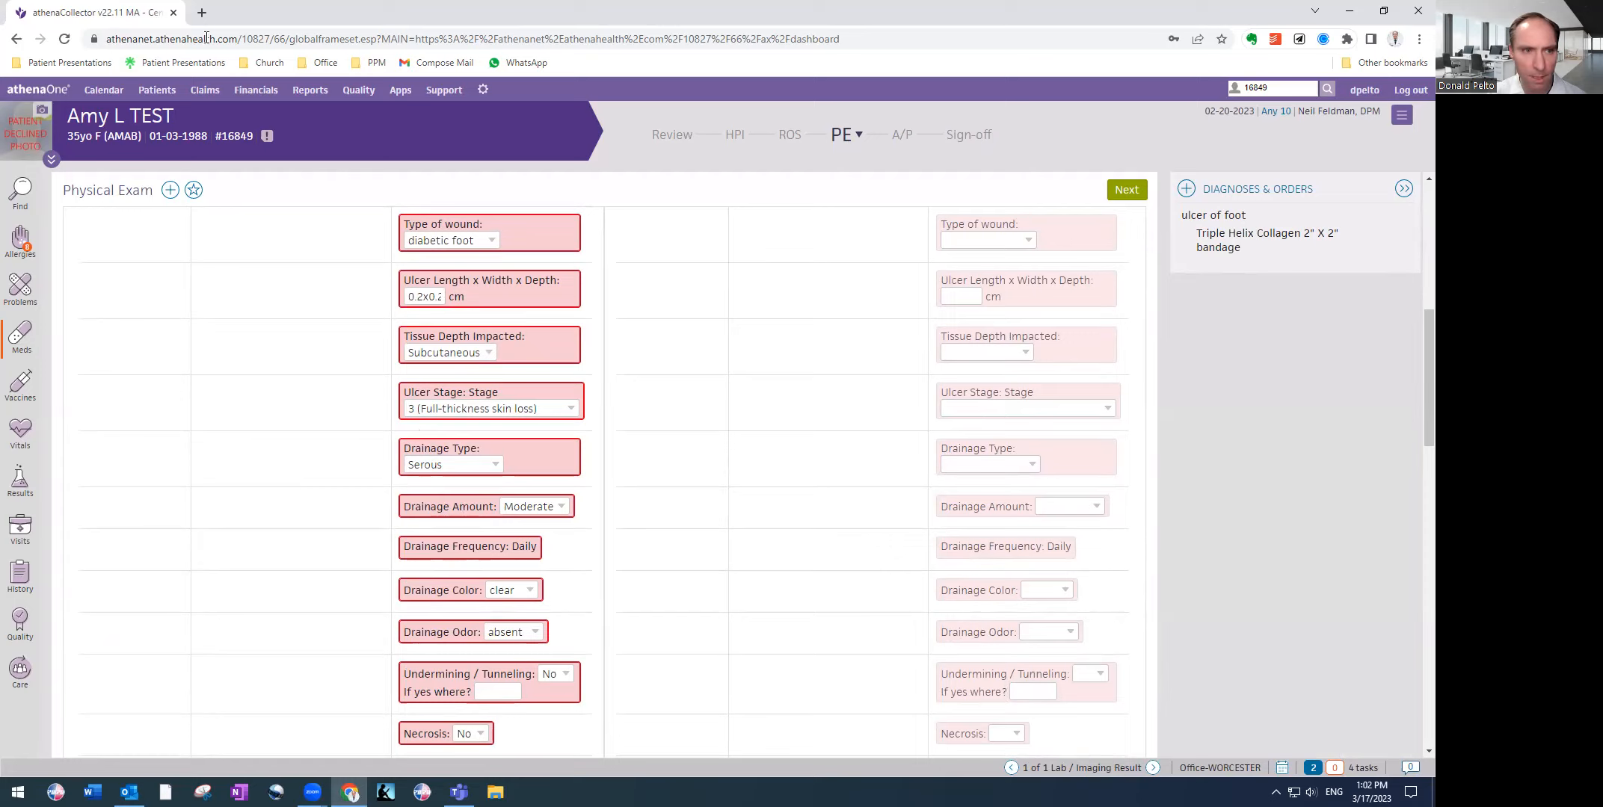
Open podiatrypracticemastery.com/EMR in a new browser tab to view the EMR templates page
{"action": "left_click", "coordinate": [203, 13]}
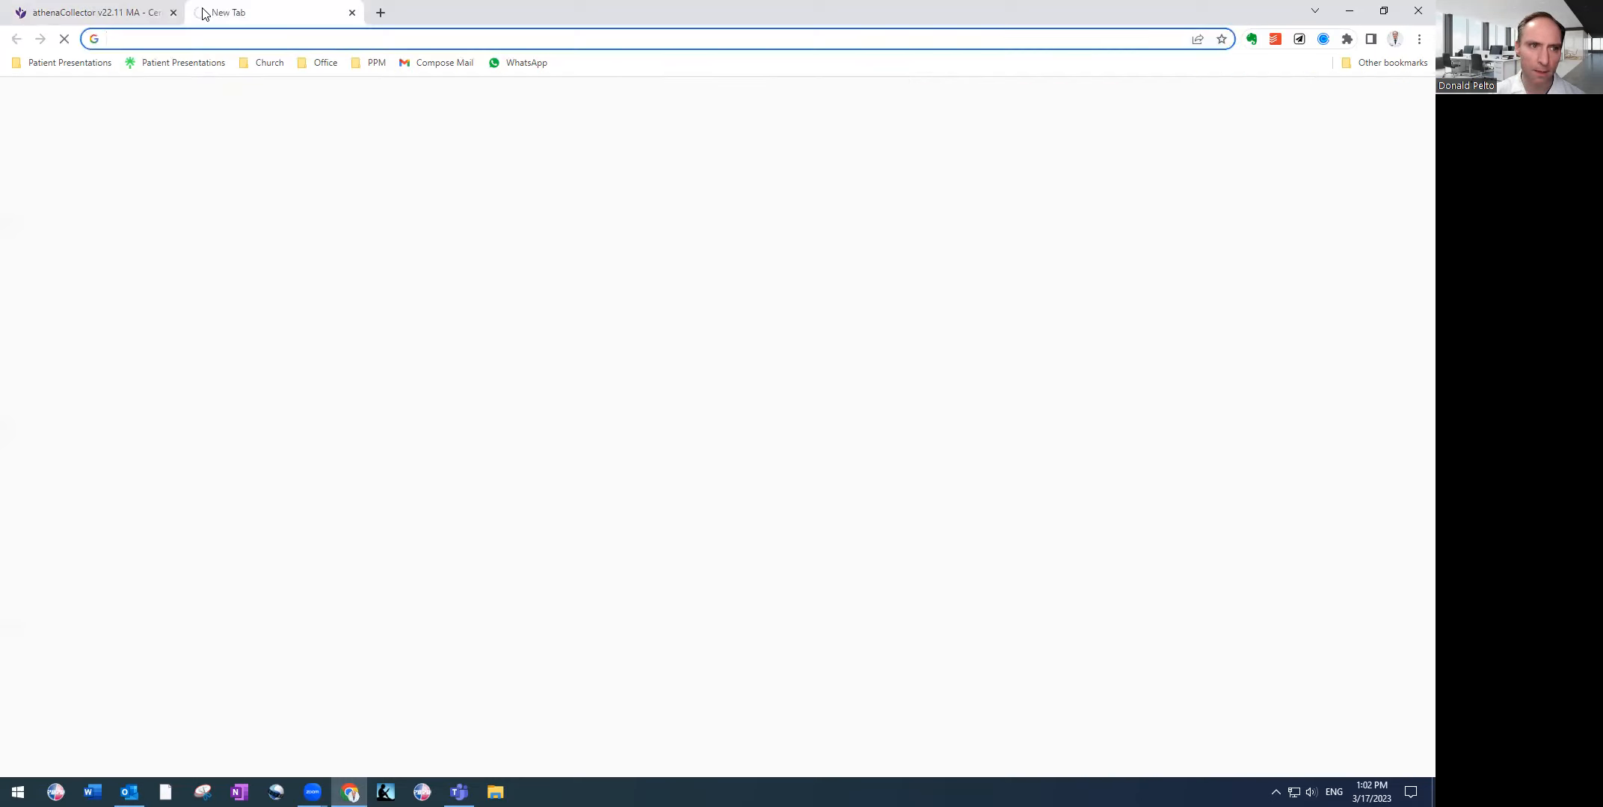
{"action": "type", "text": "pod"}
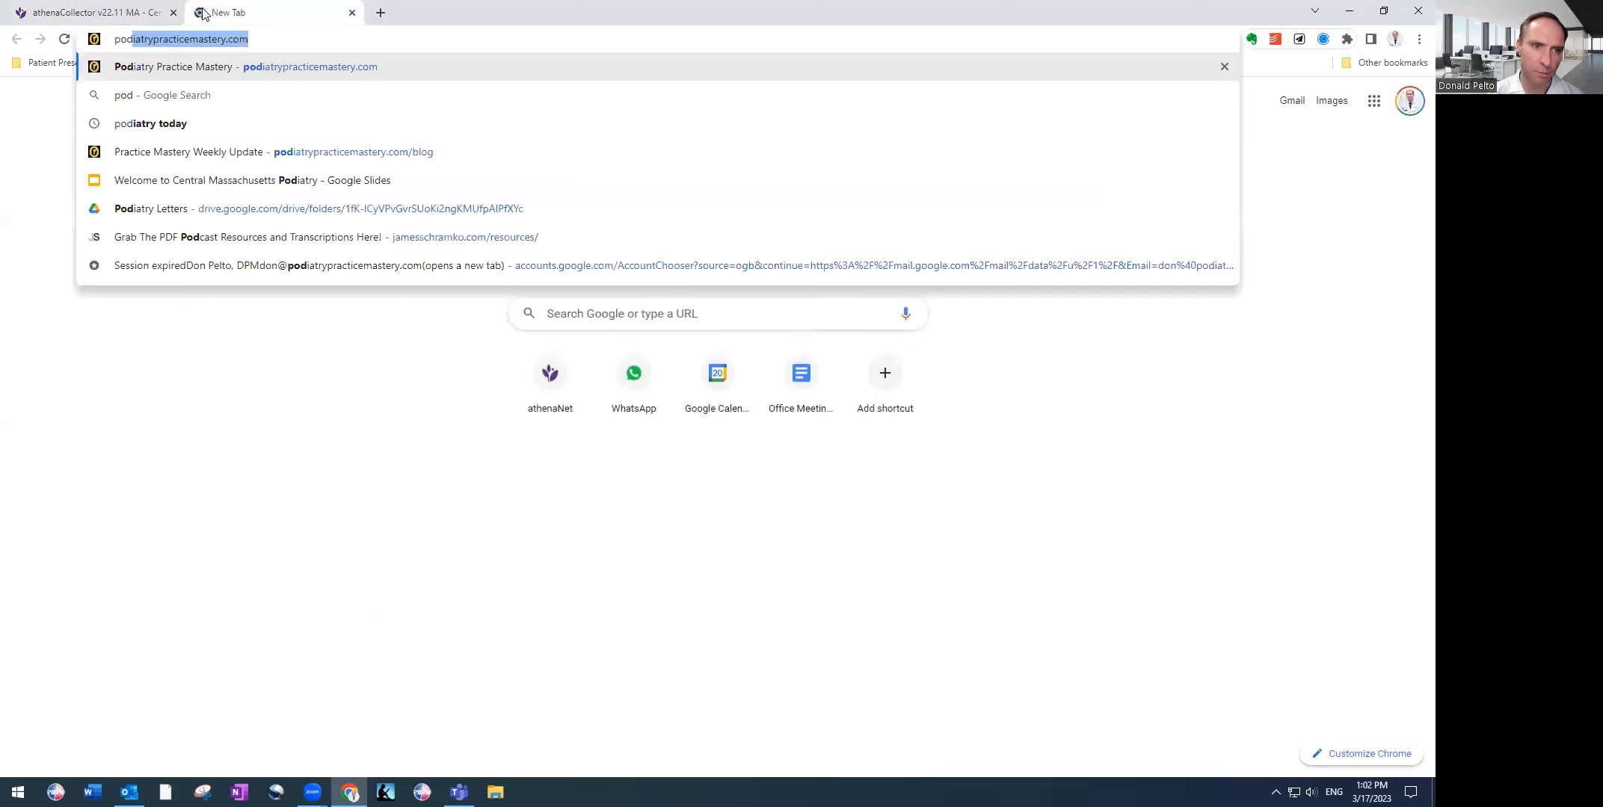
{"action": "key", "text": "Right"}
{"action": "type", "text": "/EMR"}
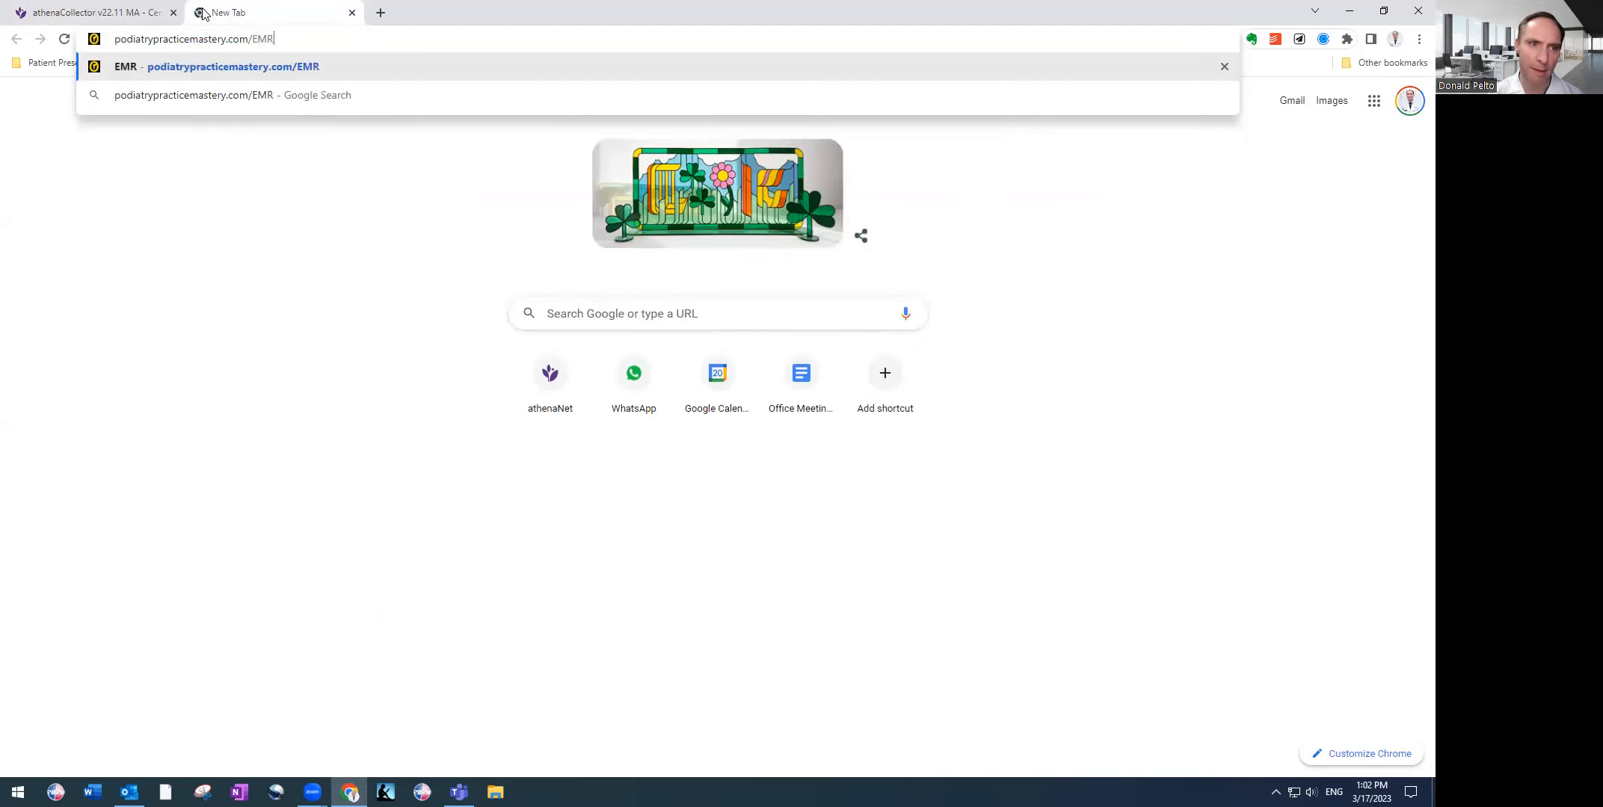
{"action": "key", "text": "Return"}
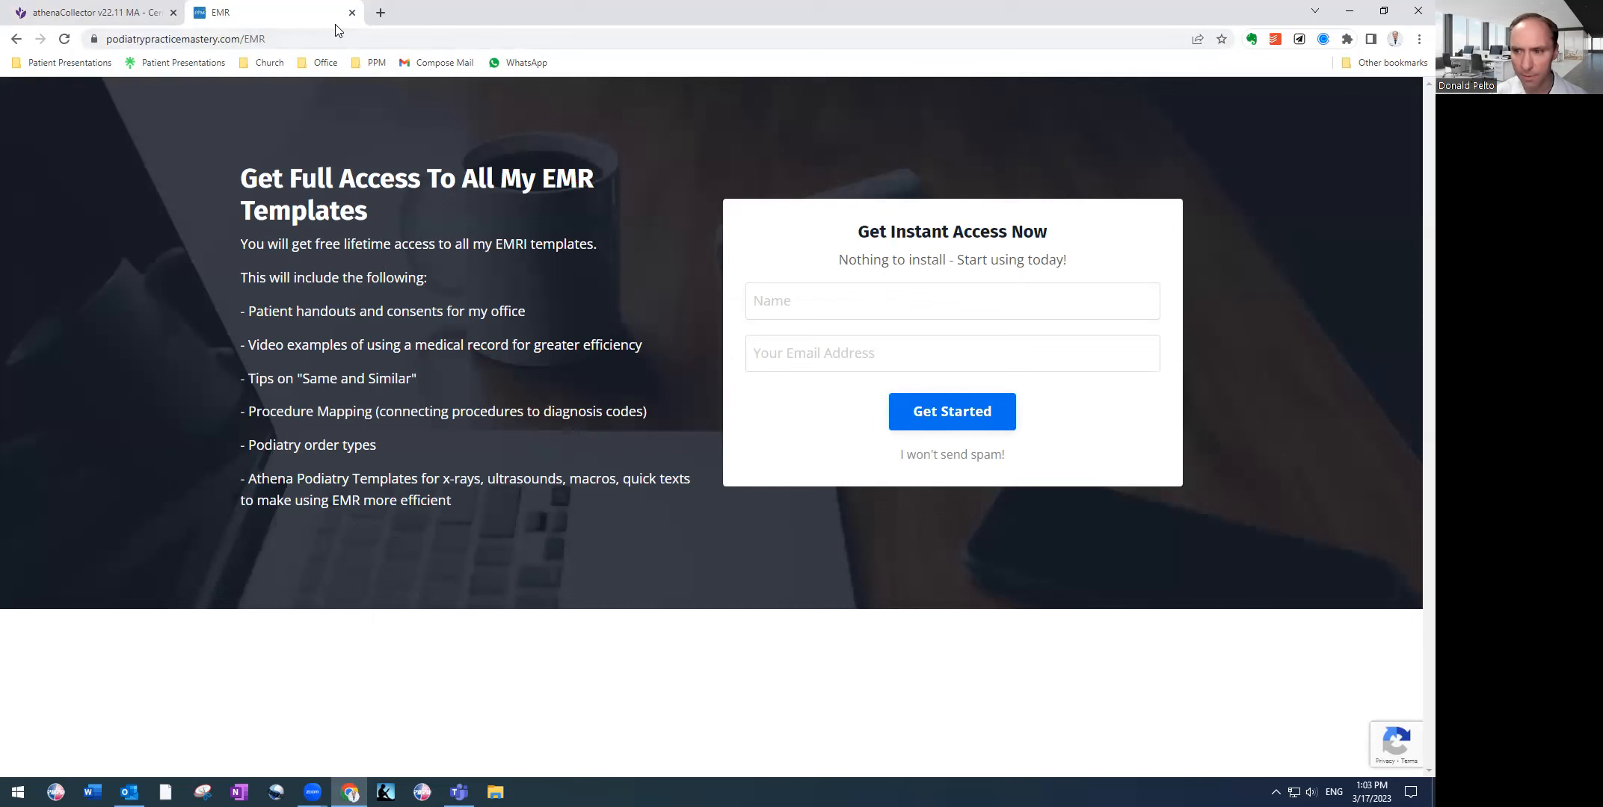
Switch back to the test patient's encounter in athenaOne and dismiss the Flagged Tasks notification
{"action": "left_click", "coordinate": [135, 8]}
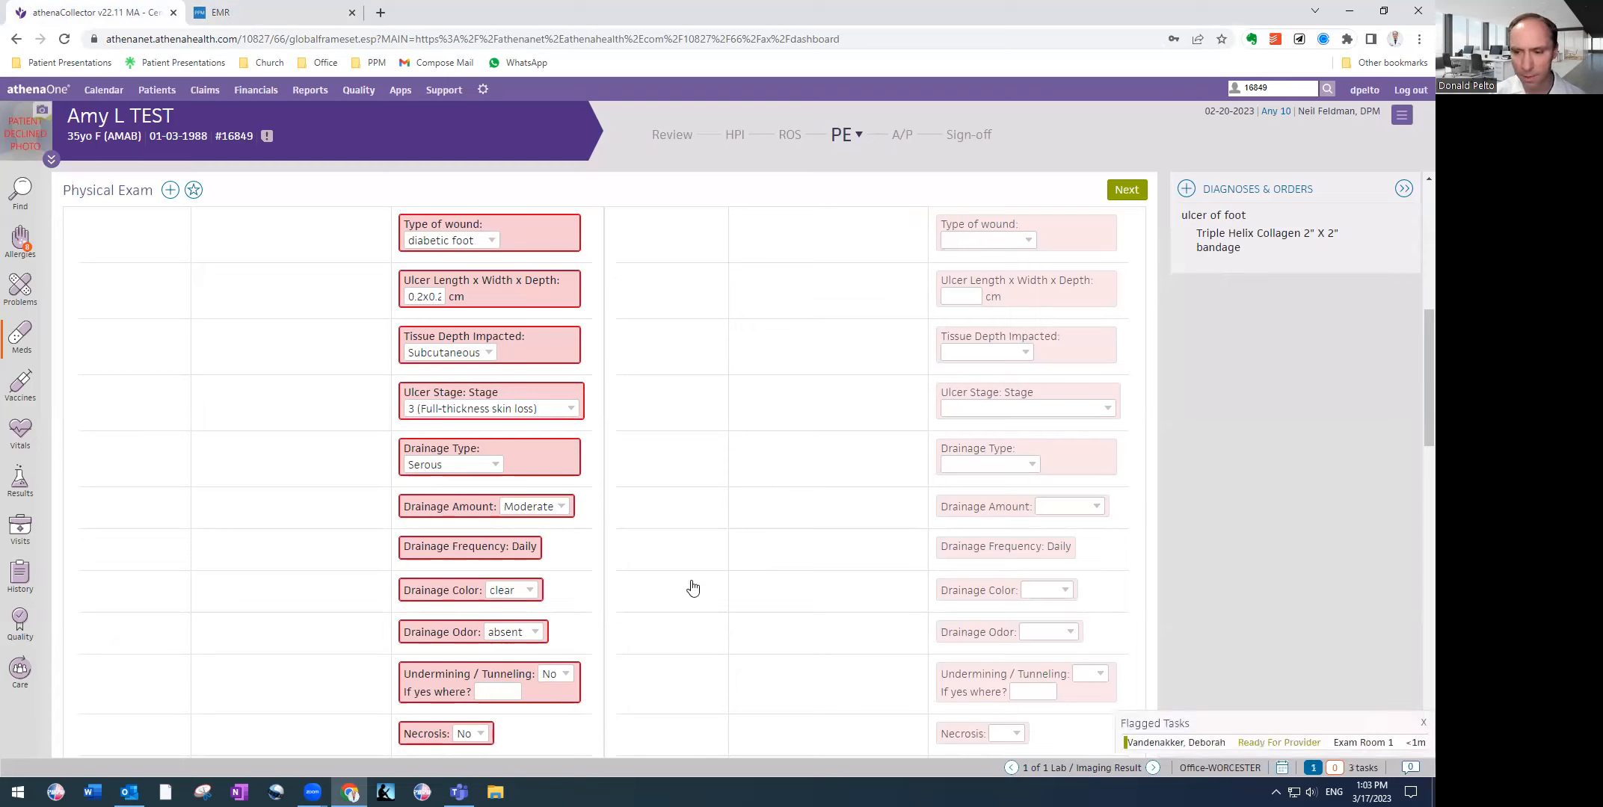
{"action": "left_click", "coordinate": [1422, 723]}
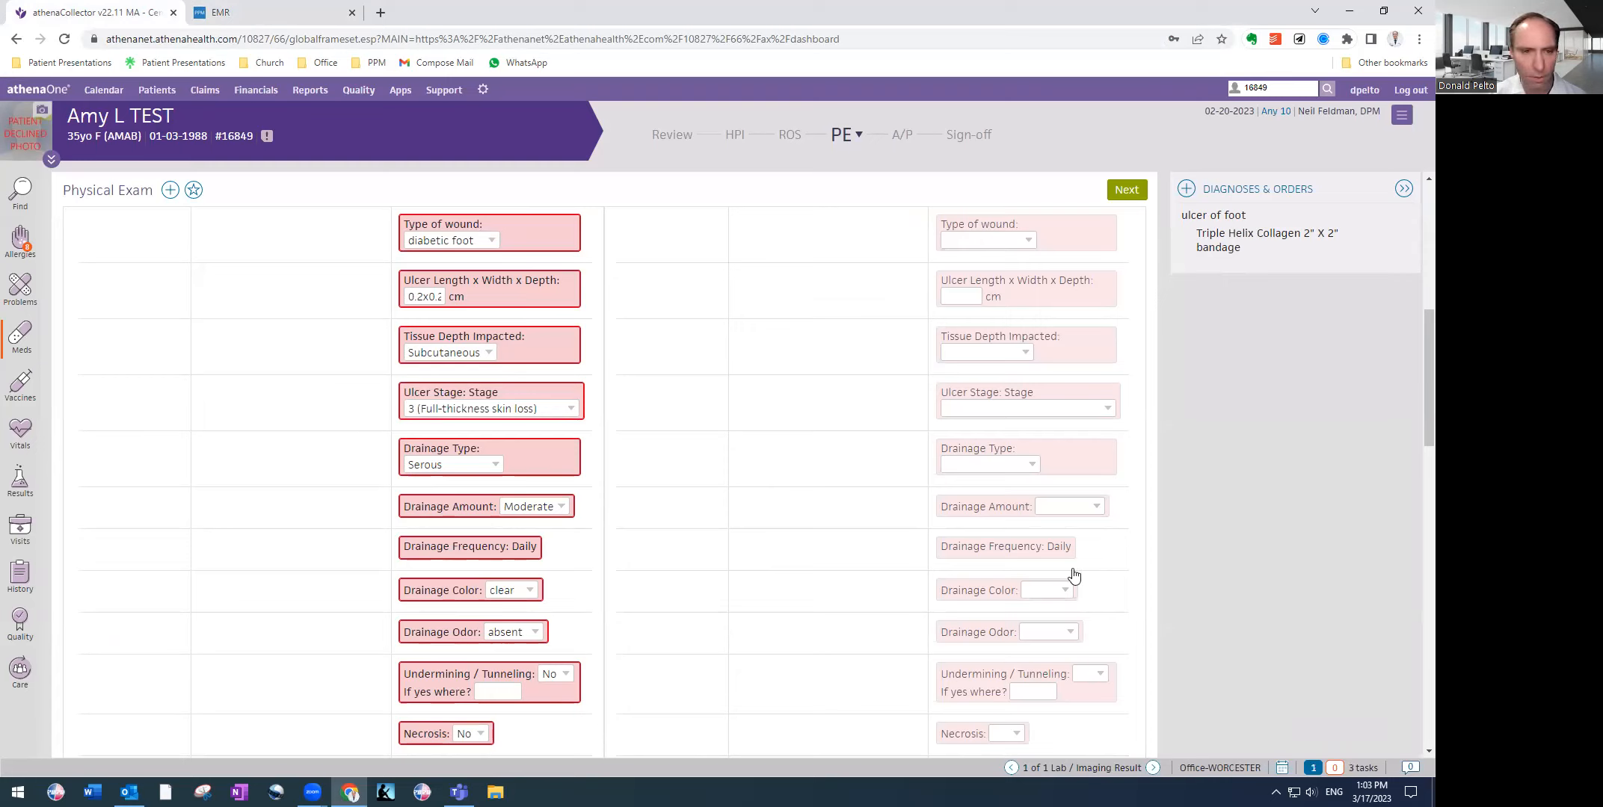